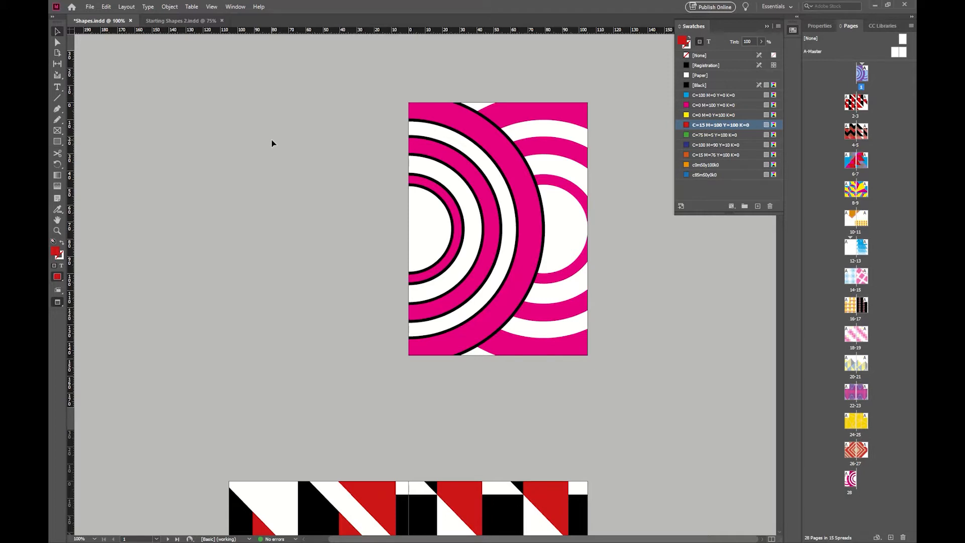
Step: Look through all the pattern spreads in the Shapes document and return to the concentric-circle page at the start
{"action": "scroll", "coordinate": [272, 143], "scroll_direction": "down", "scroll_amount": 5}
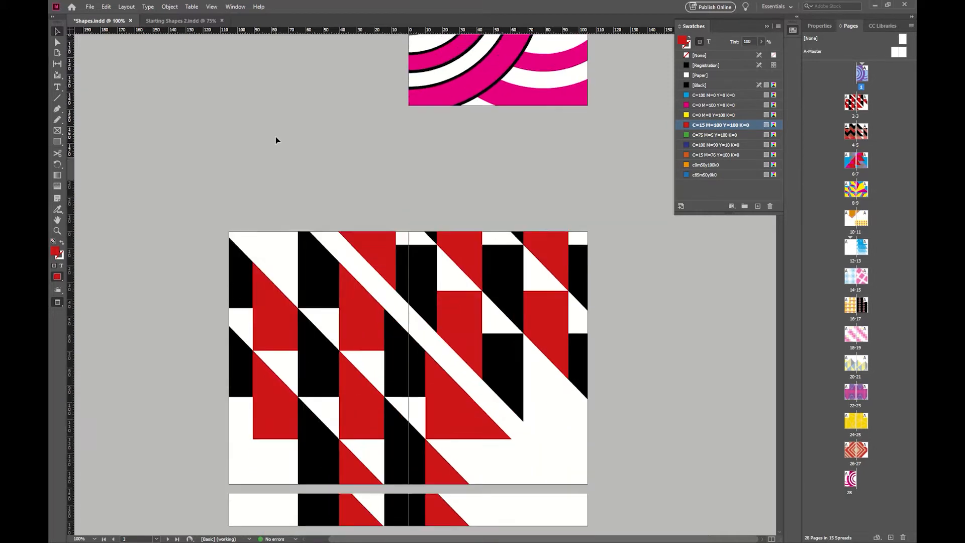
{"action": "scroll", "coordinate": [276, 139], "scroll_direction": "down", "scroll_amount": 4}
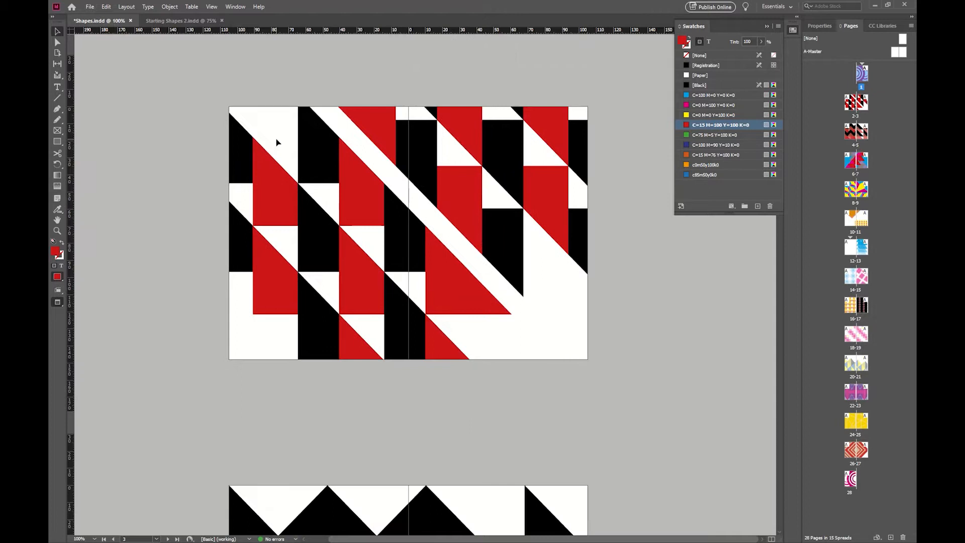
{"action": "scroll", "coordinate": [276, 142], "scroll_direction": "down", "scroll_amount": 4}
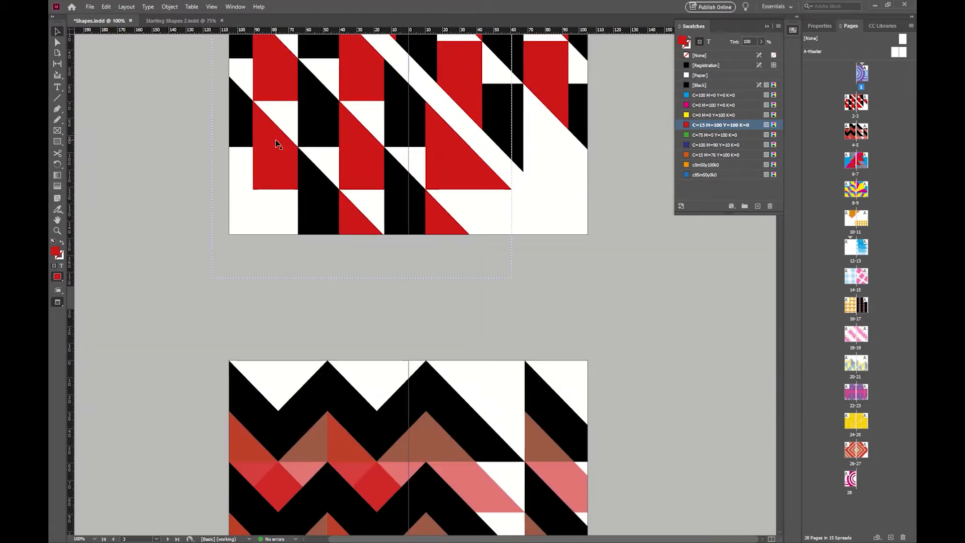
{"action": "scroll", "coordinate": [276, 143], "scroll_direction": "down", "scroll_amount": 5}
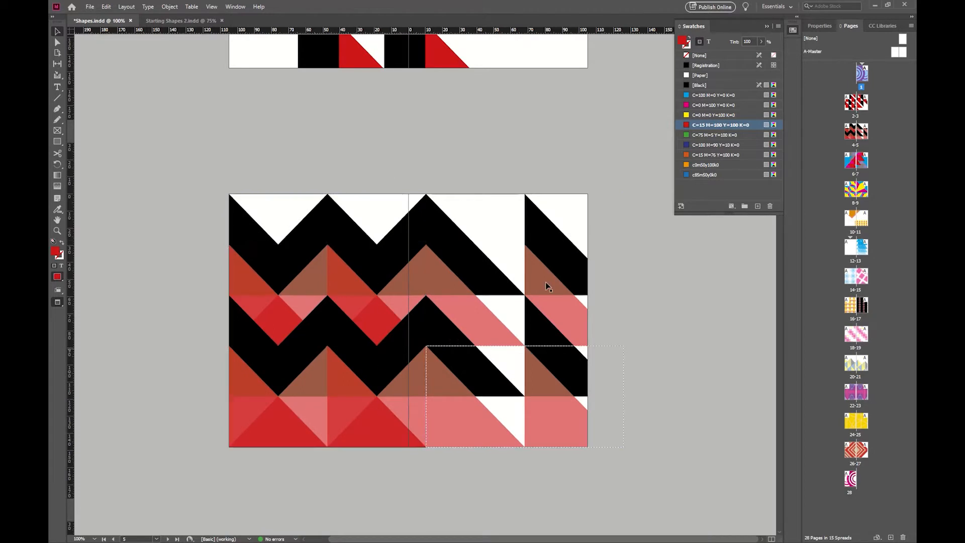
{"action": "scroll", "coordinate": [650, 250], "scroll_direction": "down", "scroll_amount": 3}
{"action": "scroll", "coordinate": [650, 246], "scroll_direction": "down", "scroll_amount": 10}
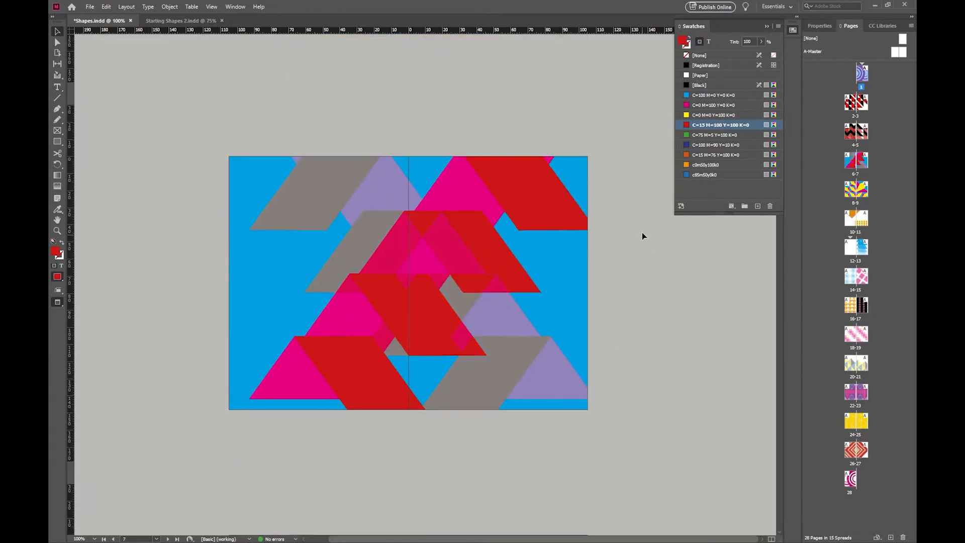
{"action": "scroll", "coordinate": [640, 227], "scroll_direction": "down", "scroll_amount": 2}
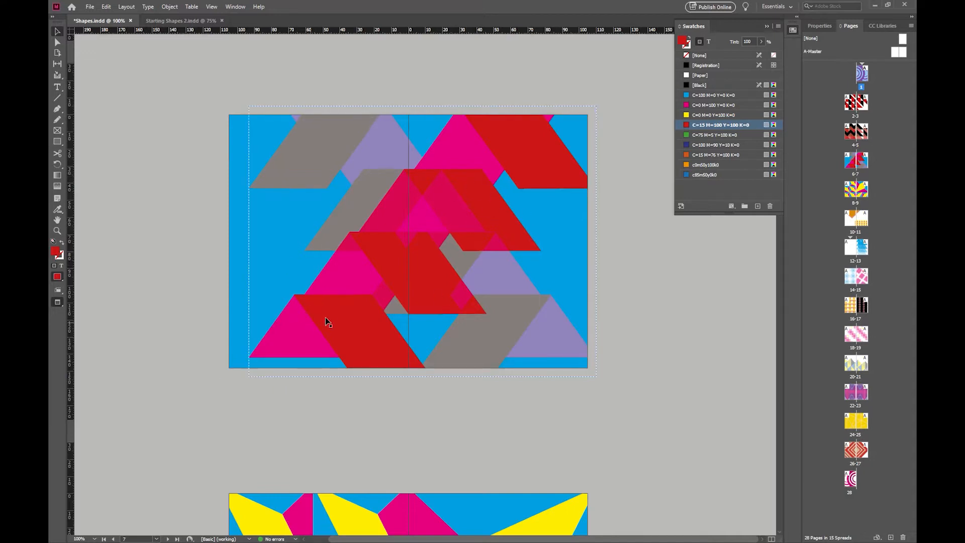
{"action": "scroll", "coordinate": [319, 307], "scroll_direction": "down", "scroll_amount": 6}
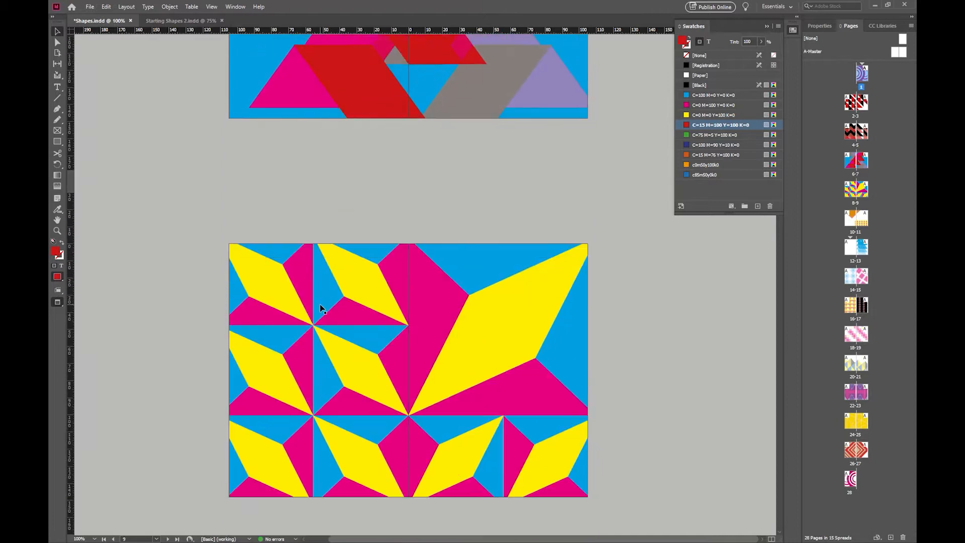
{"action": "scroll", "coordinate": [319, 303], "scroll_direction": "down", "scroll_amount": 2}
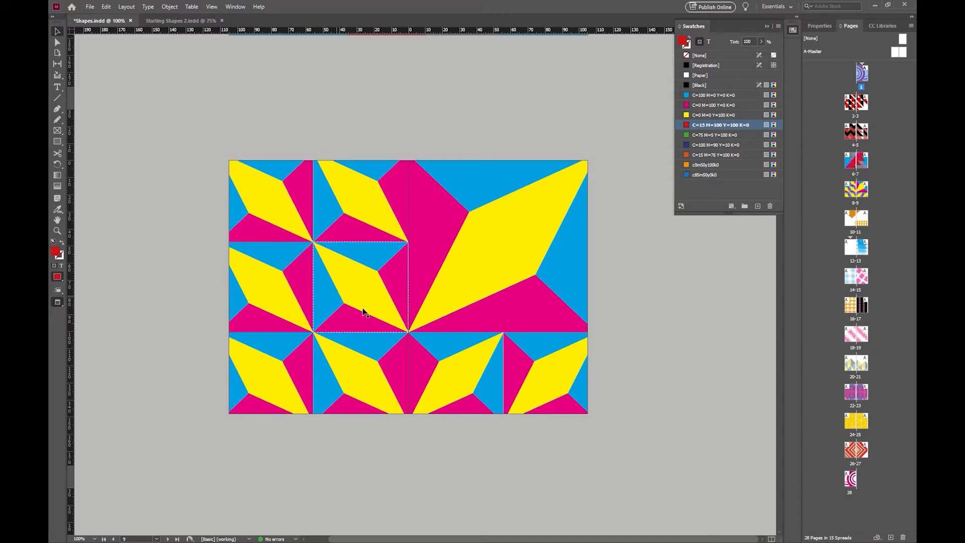
{"action": "scroll", "coordinate": [363, 314], "scroll_direction": "down", "scroll_amount": 8}
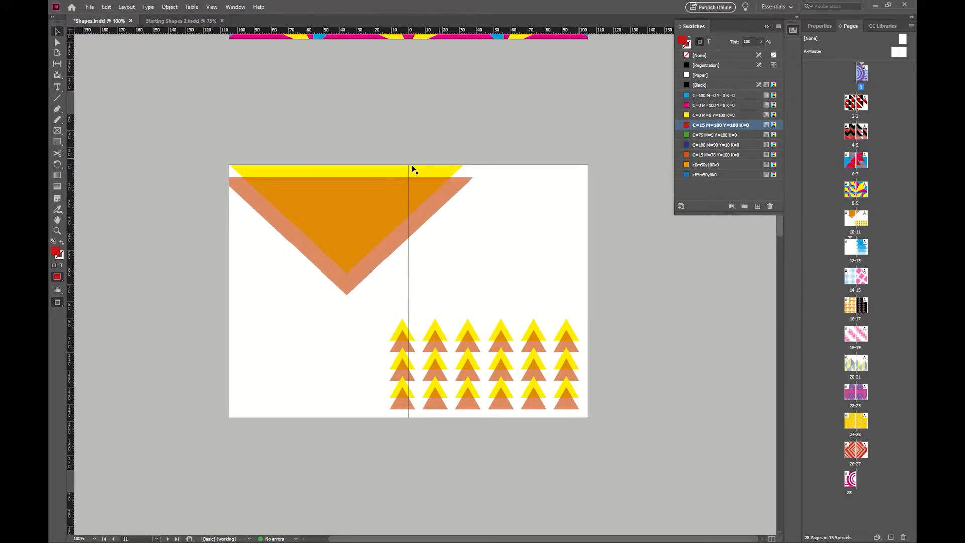
{"action": "scroll", "coordinate": [384, 257], "scroll_direction": "down", "scroll_amount": 8}
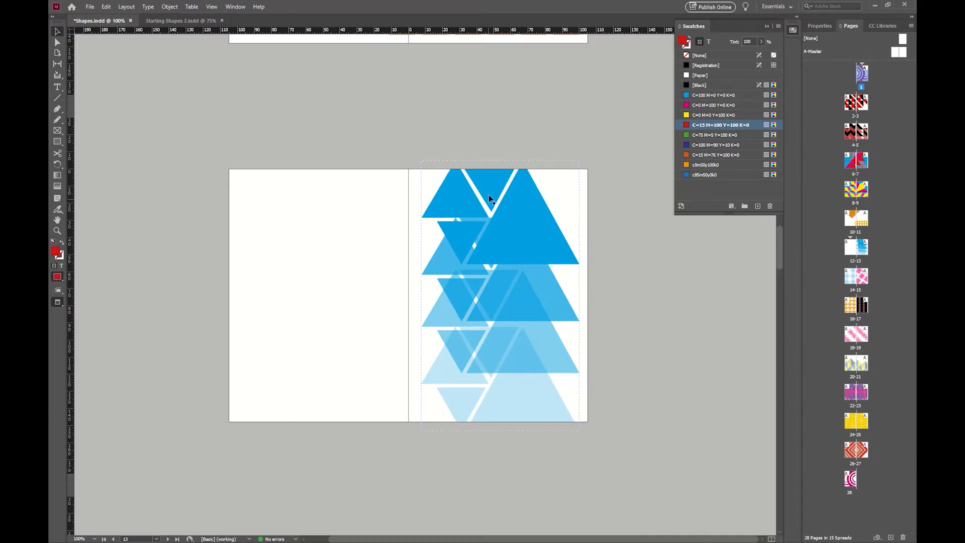
{"action": "scroll", "coordinate": [480, 229], "scroll_direction": "down", "scroll_amount": 3}
{"action": "scroll", "coordinate": [480, 229], "scroll_direction": "down", "scroll_amount": 10}
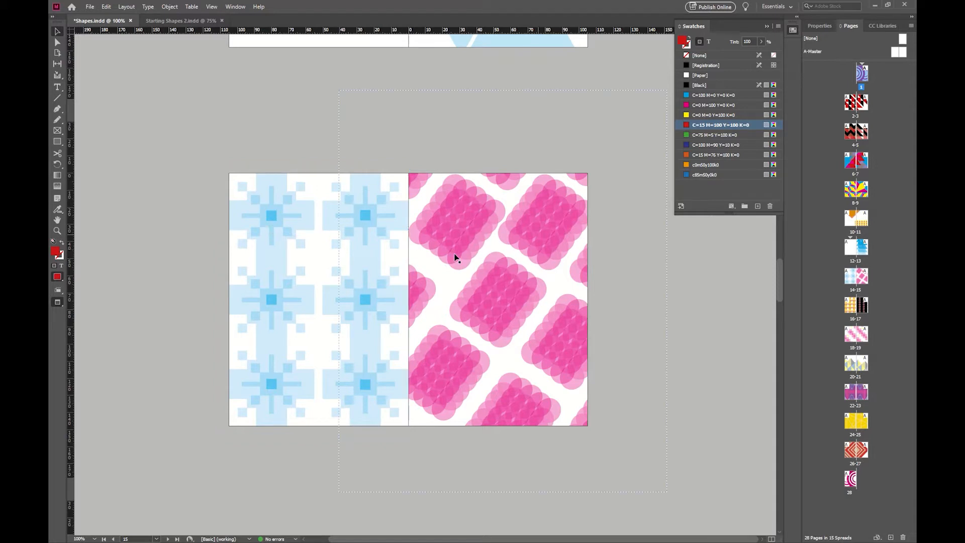
{"action": "scroll", "coordinate": [454, 257], "scroll_direction": "down", "scroll_amount": 8}
{"action": "scroll", "coordinate": [437, 259], "scroll_direction": "down", "scroll_amount": 12}
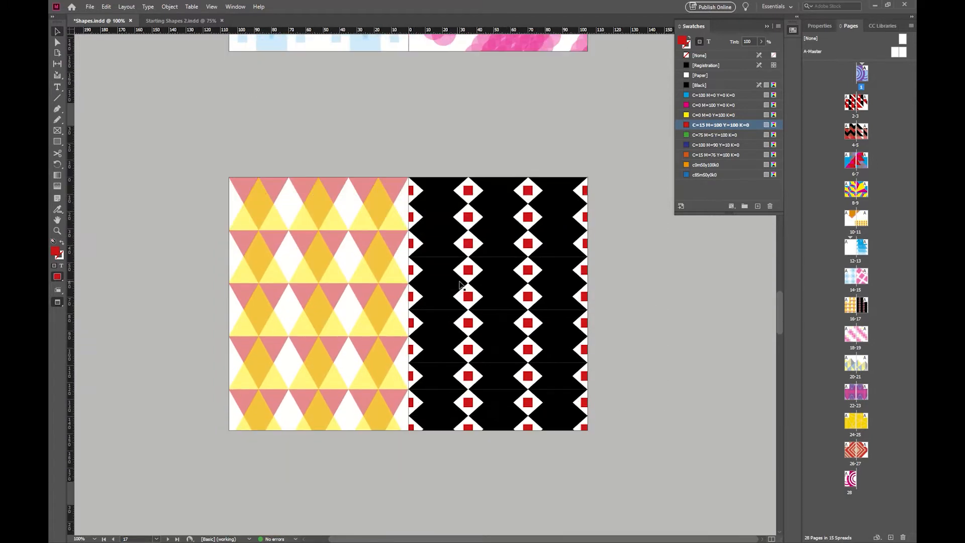
{"action": "scroll", "coordinate": [382, 256], "scroll_direction": "down", "scroll_amount": 20}
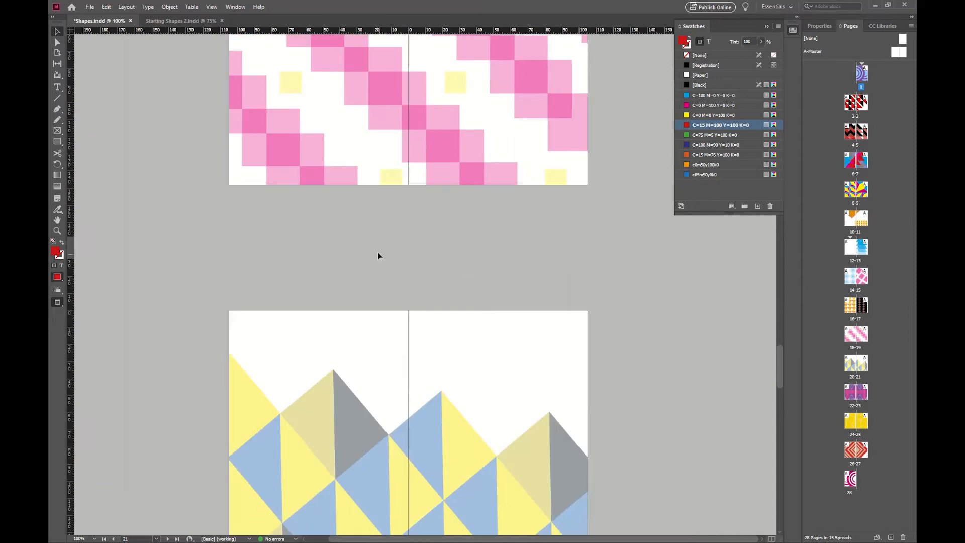
{"action": "scroll", "coordinate": [371, 233], "scroll_direction": "down", "scroll_amount": 16}
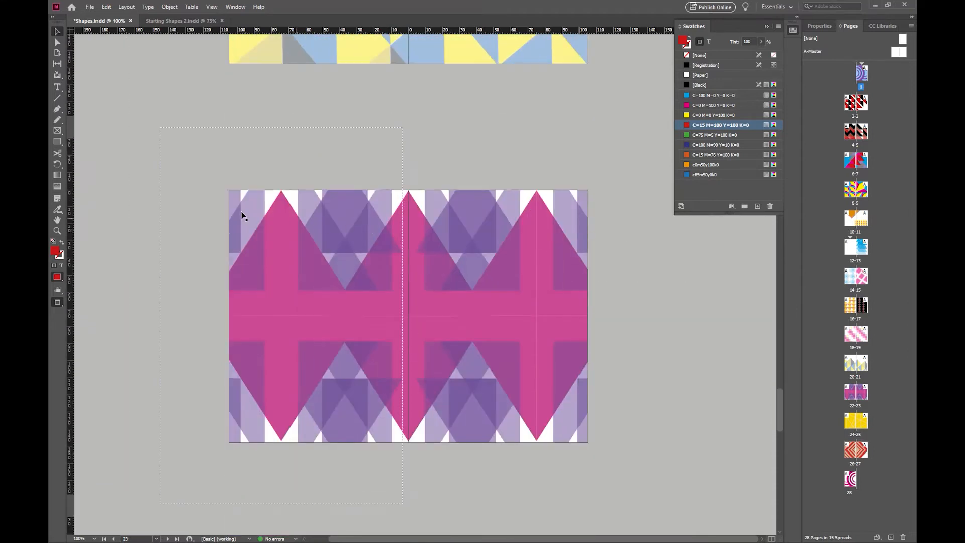
{"action": "scroll", "coordinate": [224, 218], "scroll_direction": "up", "scroll_amount": 5}
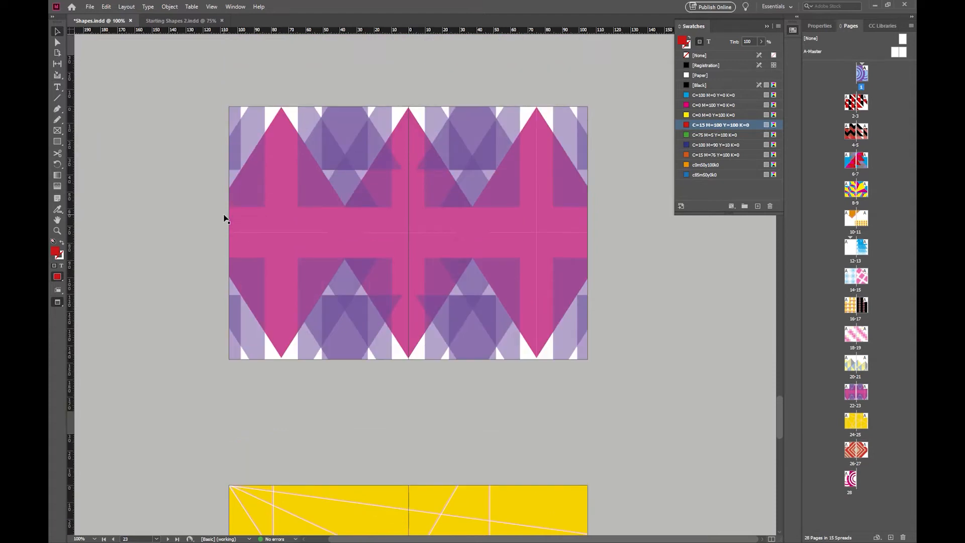
{"action": "scroll", "coordinate": [224, 219], "scroll_direction": "down", "scroll_amount": 8}
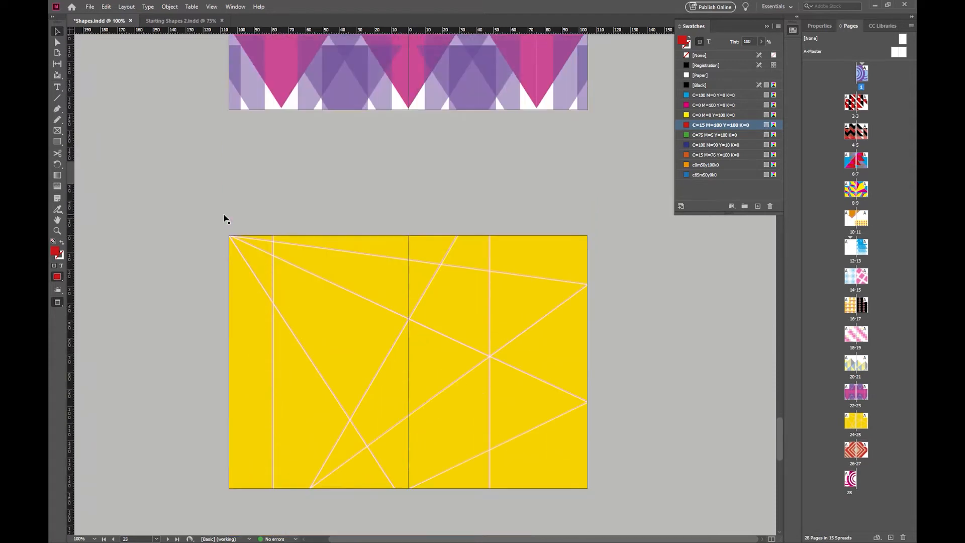
{"action": "scroll", "coordinate": [224, 218], "scroll_direction": "down", "scroll_amount": 3}
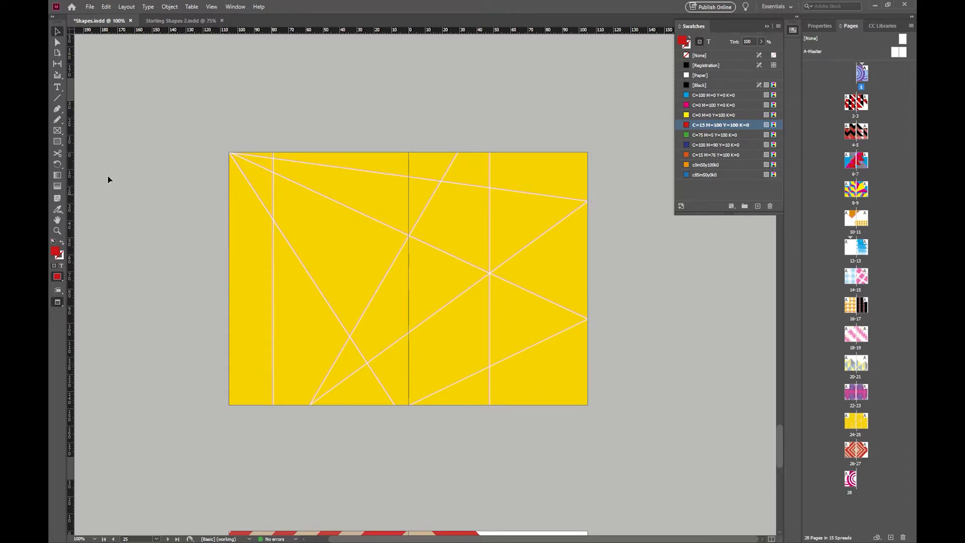
{"action": "scroll", "coordinate": [651, 258], "scroll_direction": "down", "scroll_amount": 9}
{"action": "scroll", "coordinate": [646, 263], "scroll_direction": "down", "scroll_amount": 5}
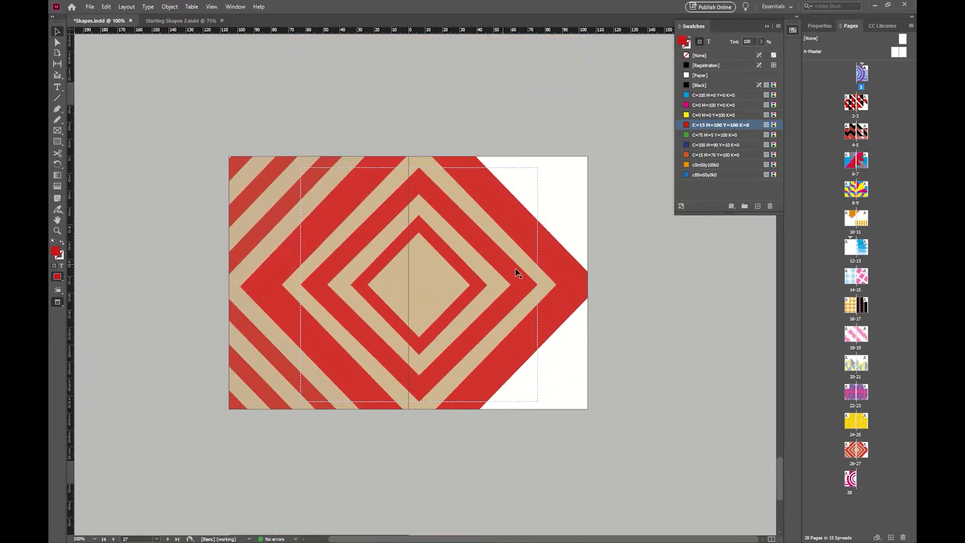
{"action": "scroll", "coordinate": [603, 278], "scroll_direction": "down", "scroll_amount": 10}
{"action": "scroll", "coordinate": [606, 278], "scroll_direction": "up", "scroll_amount": 14}
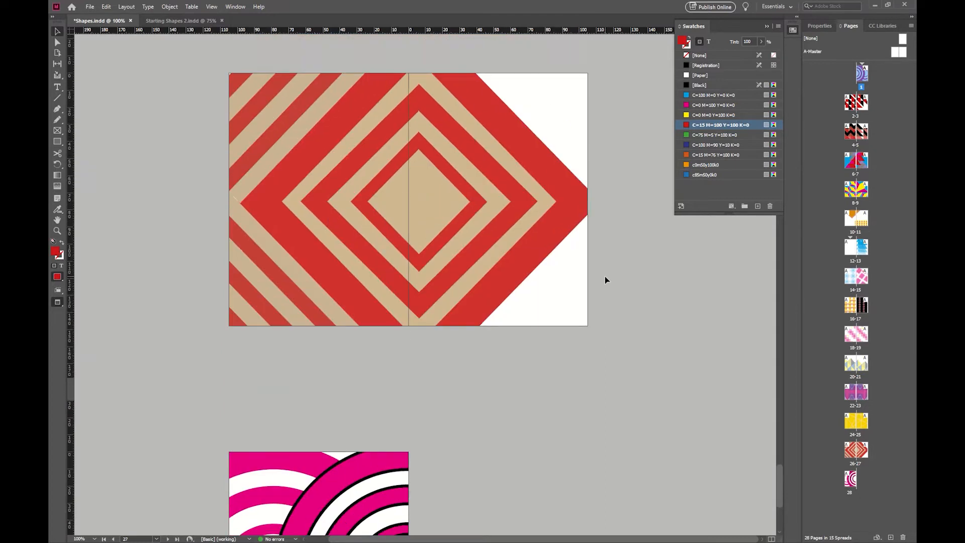
{"action": "scroll", "coordinate": [442, 199], "scroll_direction": "up", "scroll_amount": 12}
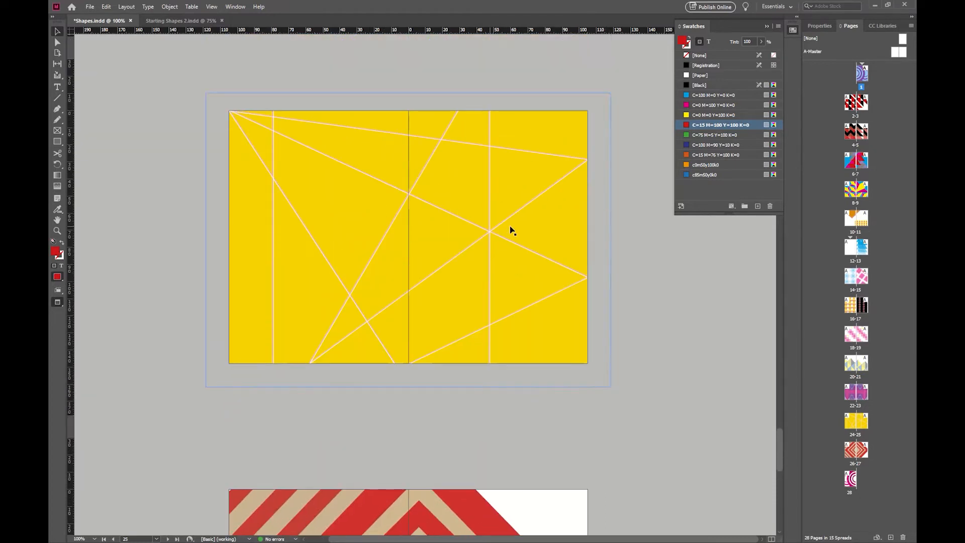
{"action": "scroll", "coordinate": [598, 243], "scroll_direction": "up", "scroll_amount": 20}
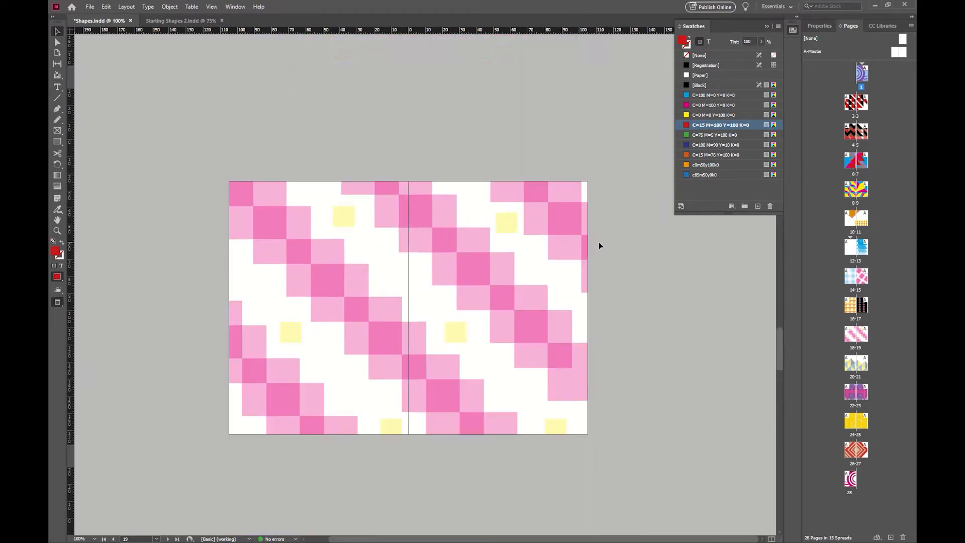
{"action": "scroll", "coordinate": [607, 224], "scroll_direction": "up", "scroll_amount": 20}
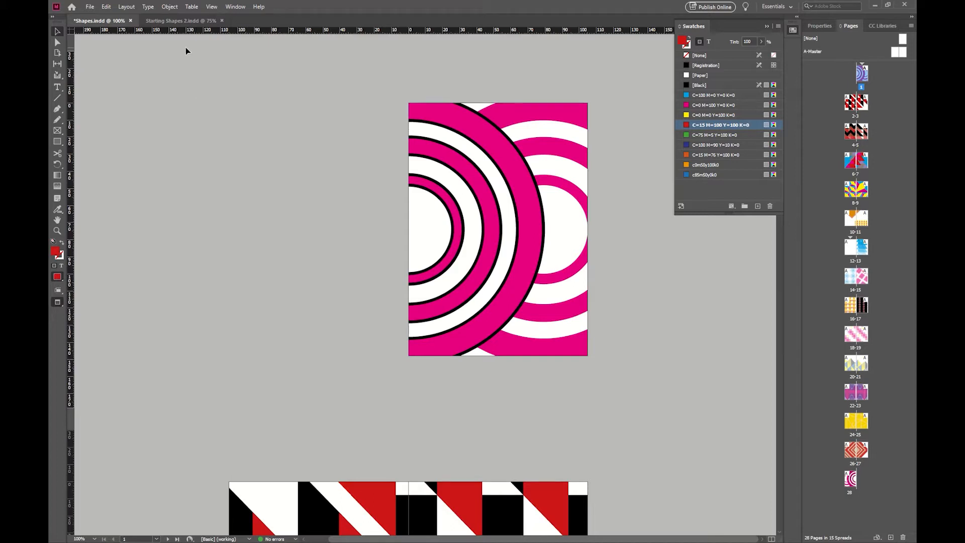
Step: Switch to the Starting Shapes 2 document and look over its starting-shape pages
{"action": "left_click", "coordinate": [171, 20]}
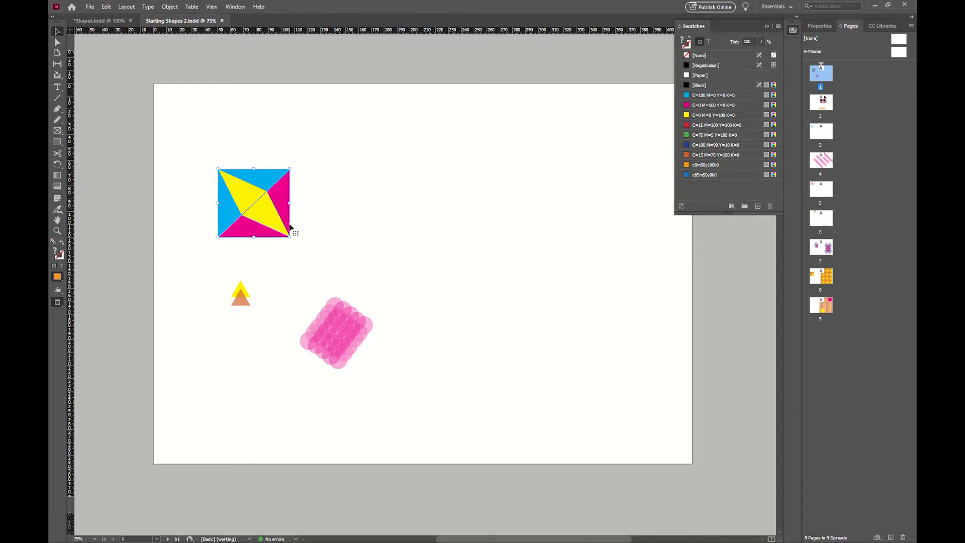
{"action": "scroll", "coordinate": [420, 242], "scroll_direction": "down", "scroll_amount": 9}
{"action": "scroll", "coordinate": [423, 219], "scroll_direction": "up", "scroll_amount": 8}
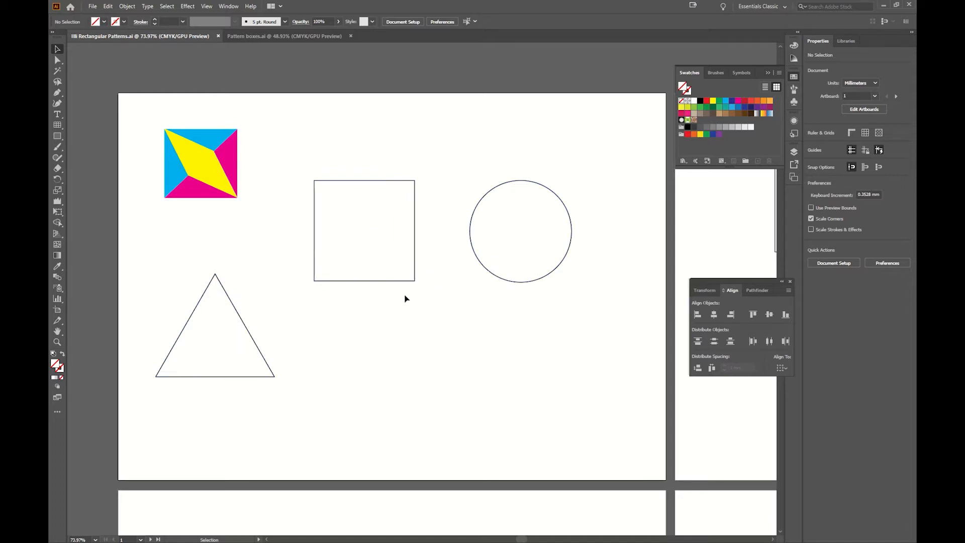
Step: Duplicate the outlined triangle horizontally so the copy's base corner meets the original's
{"action": "left_click", "coordinate": [250, 336]}
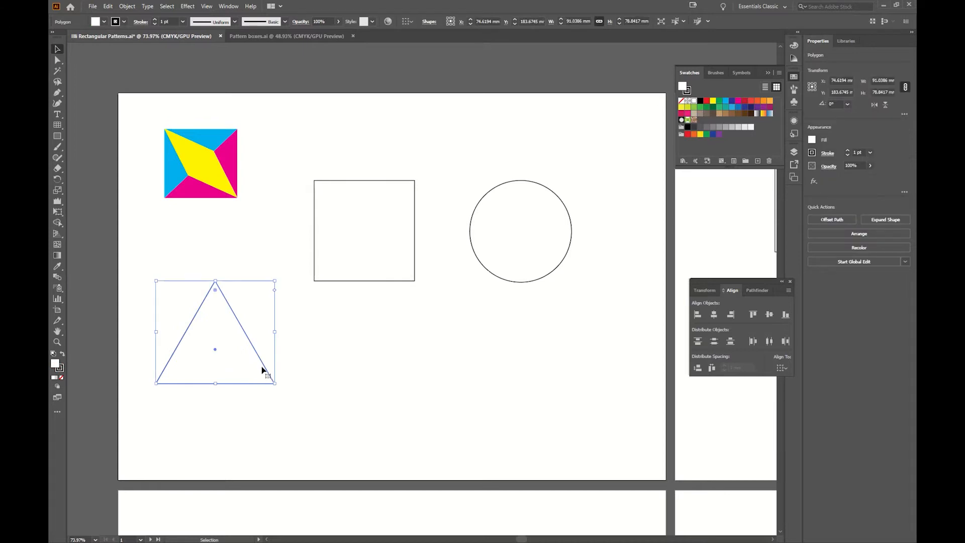
{"action": "left_click_drag", "start_coordinate": [265, 367], "coordinate": [384, 371]}
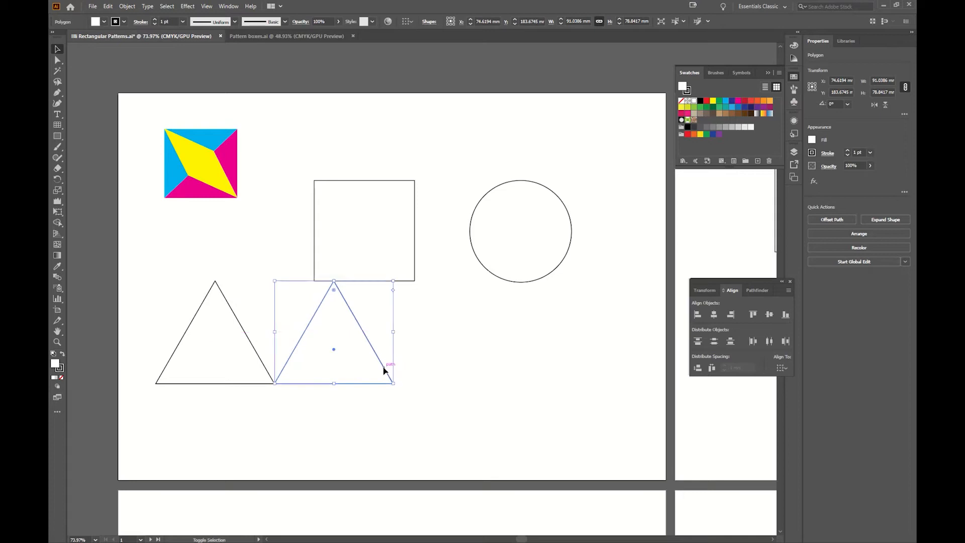
{"action": "left_click", "coordinate": [324, 414]}
{"action": "left_click_drag", "start_coordinate": [325, 413], "coordinate": [267, 382]}
{"action": "left_click", "coordinate": [341, 408]}
{"action": "key", "text": "a"}
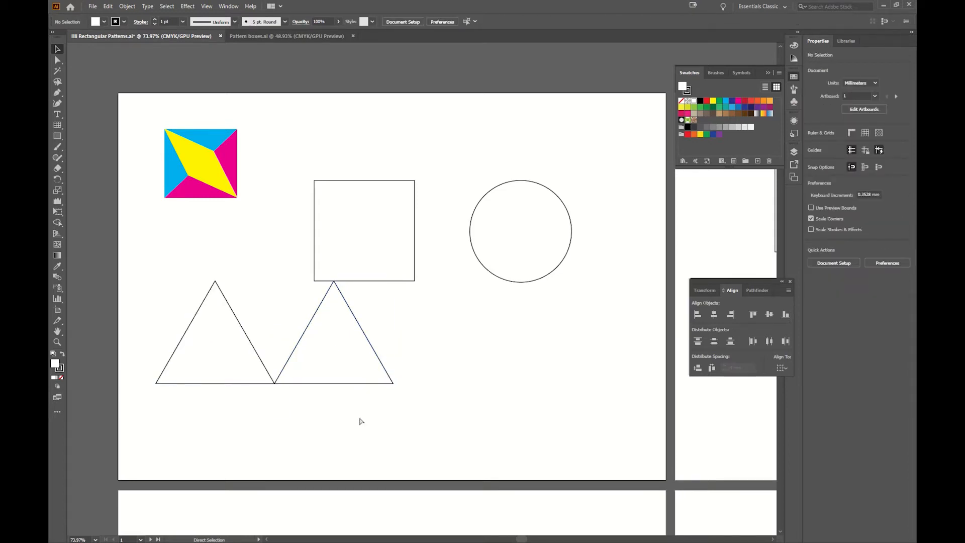
Step: Delete the duplicate triangle, keeping only the original
{"action": "key", "text": "v"}
{"action": "left_click_drag", "start_coordinate": [350, 384], "coordinate": [344, 379]}
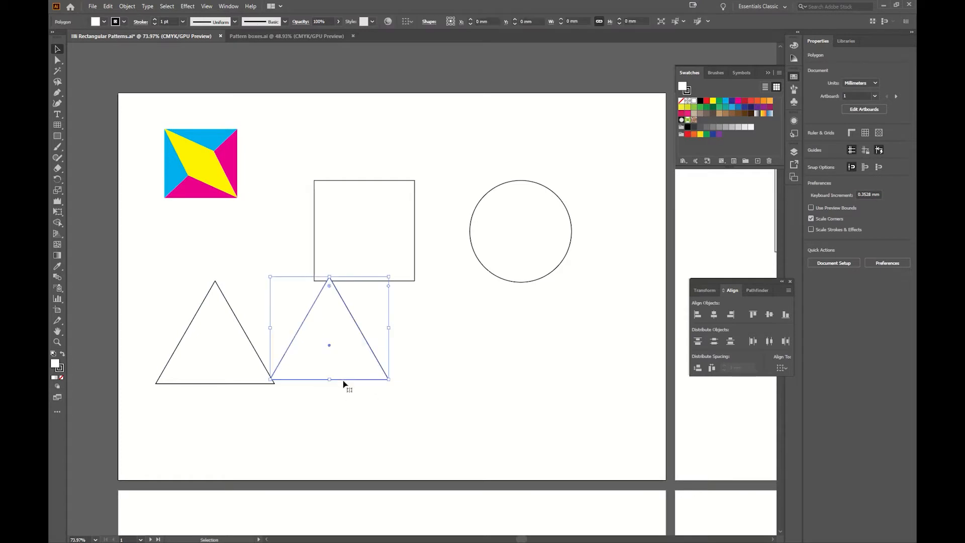
{"action": "key", "text": "Delete"}
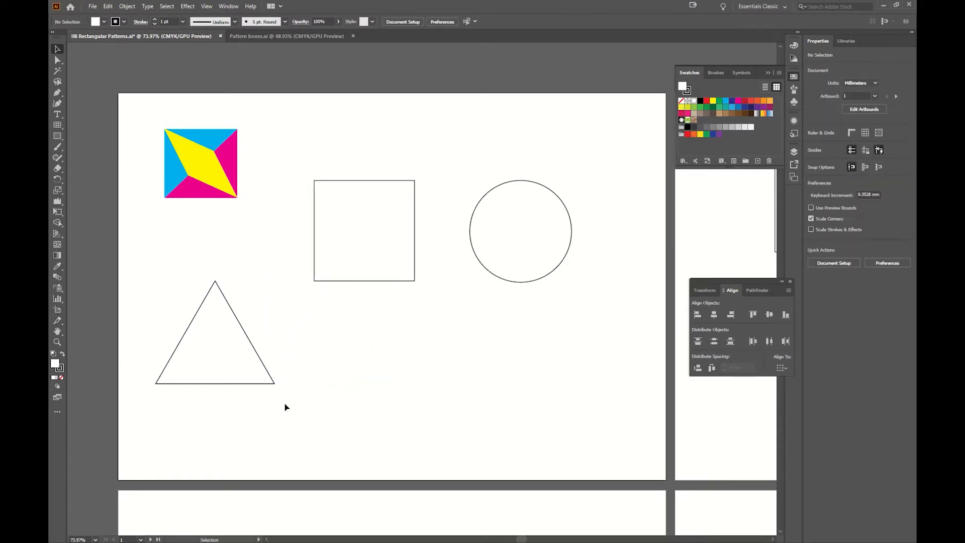
Step: Duplicate the triangle beside itself corner to corner and repeat the copy twice to make a row of four
{"action": "left_click", "coordinate": [200, 385]}
{"action": "left_click_drag", "start_coordinate": [197, 386], "coordinate": [312, 390]}
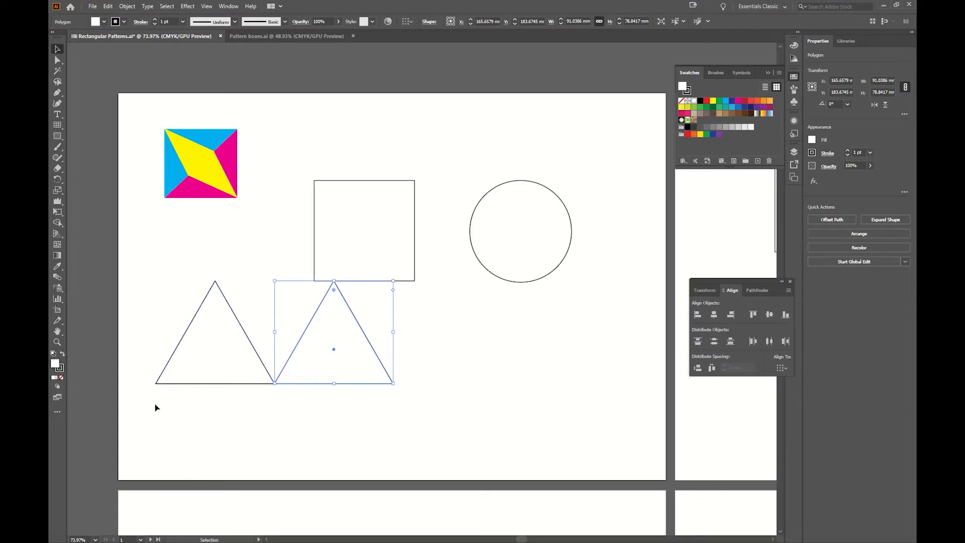
{"action": "key", "text": "ctrl+d"}
{"action": "key", "text": "ctrl+d"}
{"action": "left_click", "coordinate": [293, 430]}
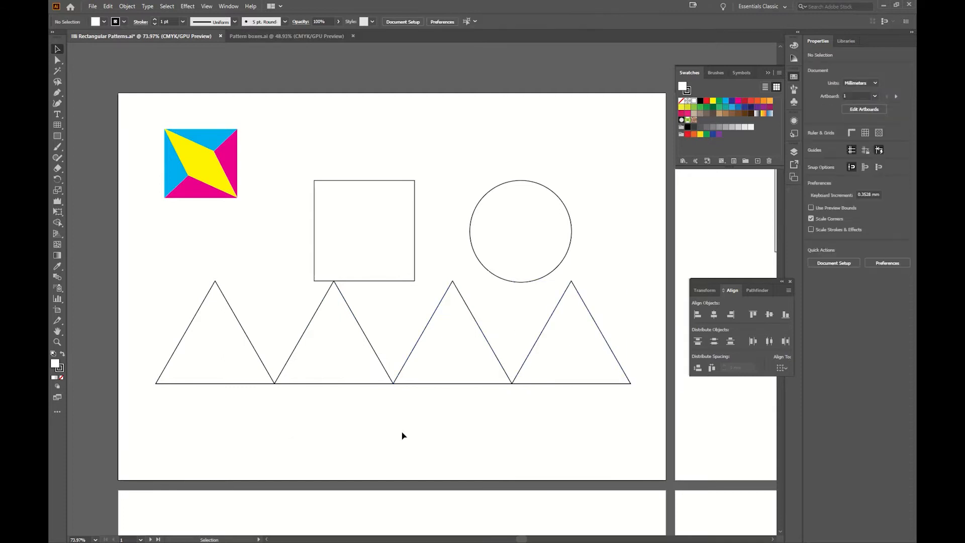
Step: Undo the three triangle copies
{"action": "key", "text": "ctrl+z"}
{"action": "key", "text": "ctrl+z"}
{"action": "key", "text": "ctrl+z"}
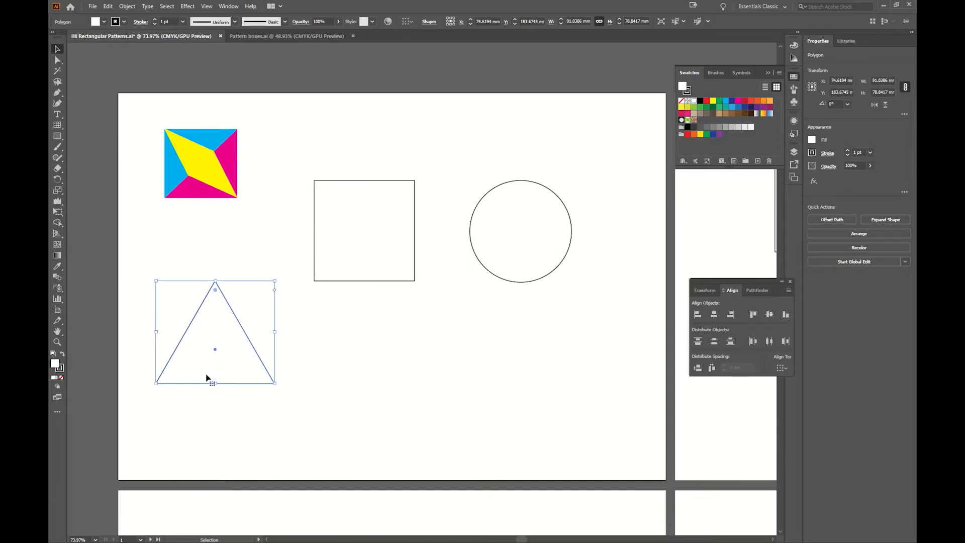
Step: Fill the triangle with red and remove its stroke
{"action": "left_click", "coordinate": [707, 102]}
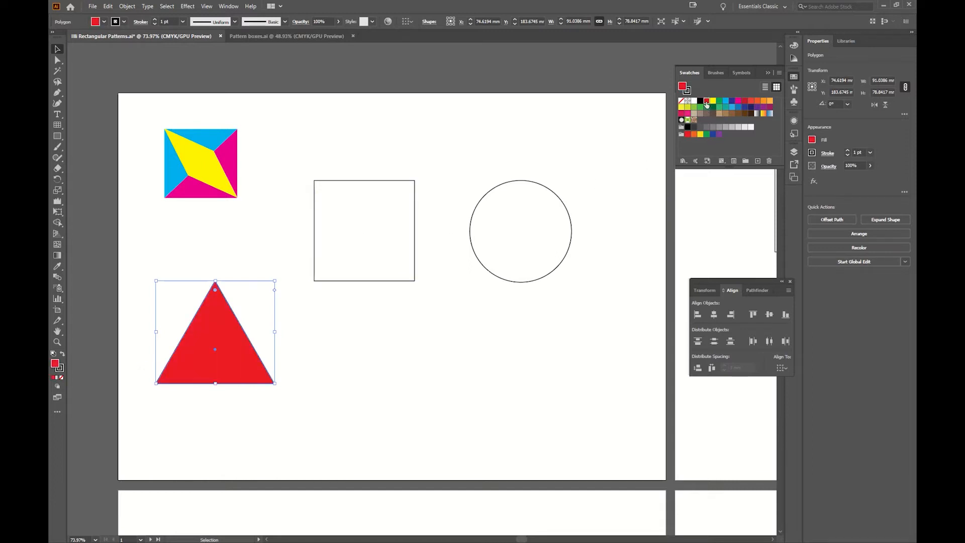
{"action": "left_click", "coordinate": [59, 369]}
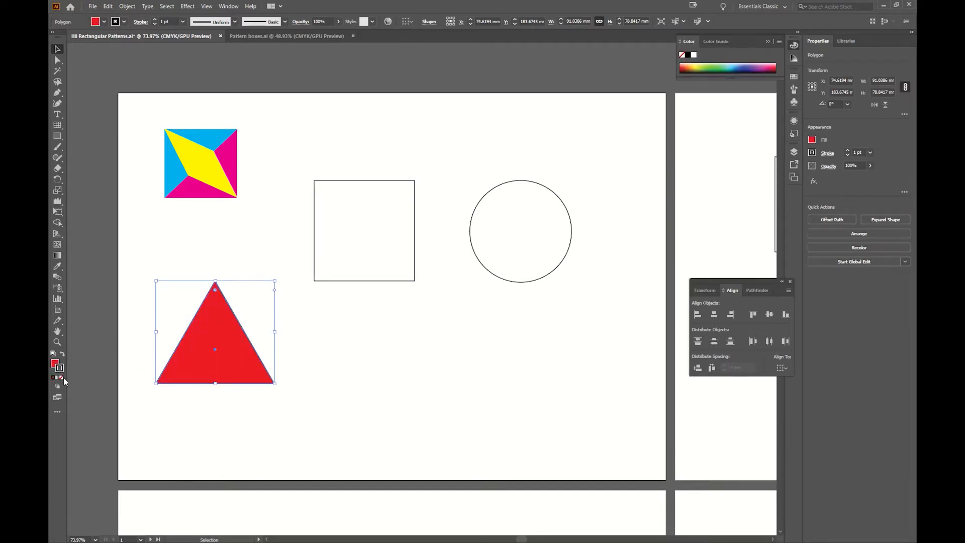
{"action": "left_click", "coordinate": [62, 378]}
Step: Move the red triangle slightly lower and duplicate it horizontally so the copy partly overlaps the original
{"action": "left_click", "coordinate": [226, 425]}
{"action": "left_click", "coordinate": [231, 370]}
{"action": "left_click_drag", "start_coordinate": [231, 369], "coordinate": [250, 408]}
{"action": "left_click", "coordinate": [273, 417]}
{"action": "key", "text": "a"}
{"action": "key", "text": "v"}
{"action": "left_click", "coordinate": [267, 392]}
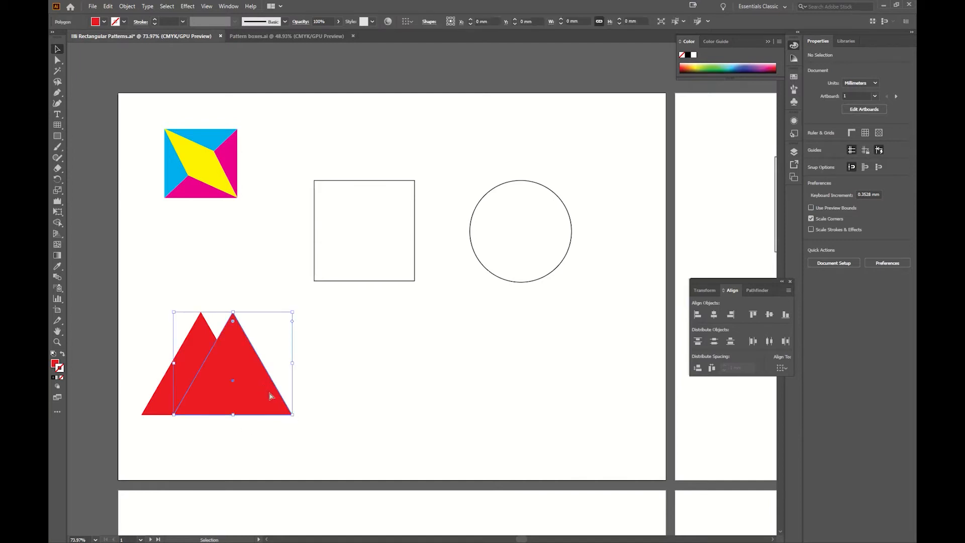
Step: Repeat the overlapping red triangle copy five more times to make a row of seven triangles
{"action": "key", "text": "ctrl+d"}
{"action": "key", "text": "ctrl+d"}
{"action": "key", "text": "ctrl+d"}
{"action": "key", "text": "ctrl+d"}
{"action": "key", "text": "ctrl+d"}
Step: Lower the opacity of all seven red triangles to 63%
{"action": "left_click_drag", "start_coordinate": [484, 446], "coordinate": [153, 340]}
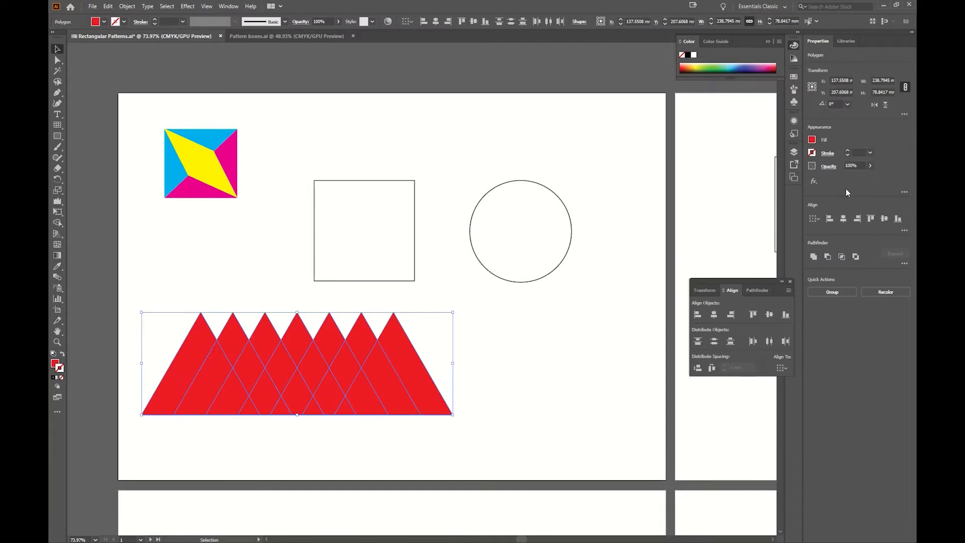
{"action": "left_click", "coordinate": [871, 166]}
{"action": "left_click_drag", "start_coordinate": [869, 177], "coordinate": [854, 180]}
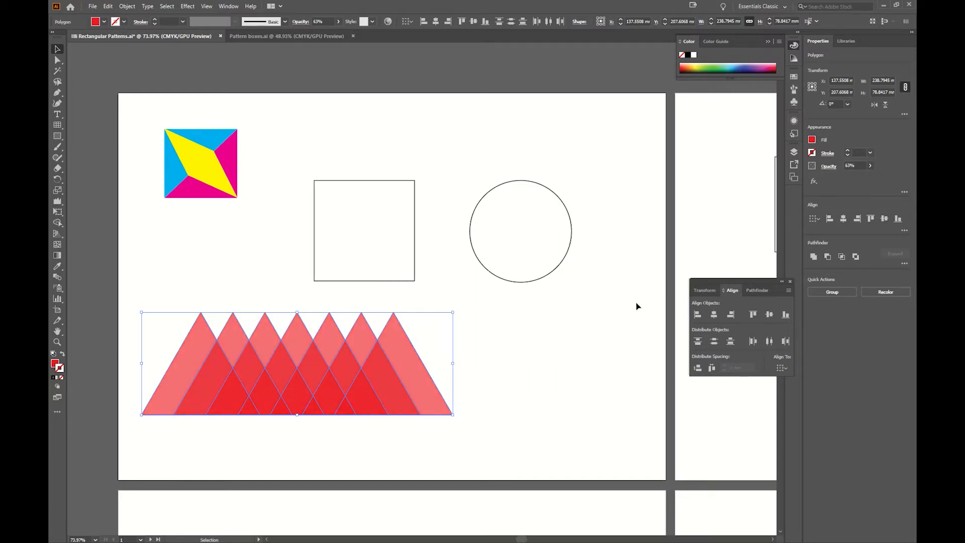
{"action": "left_click", "coordinate": [271, 439]}
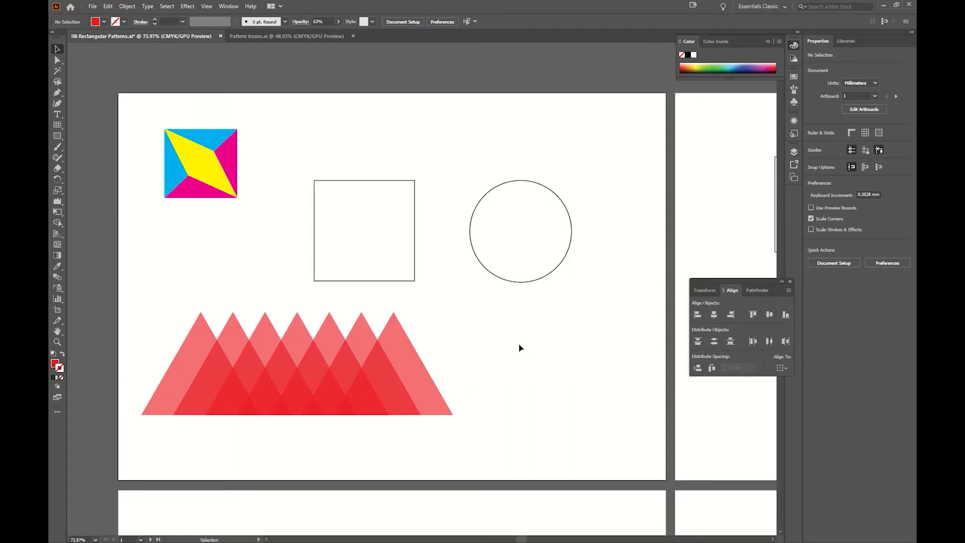
Step: Duplicate the circle horizontally so the copy overlaps half of the original, and repeat the copy once for a row of three
{"action": "left_click", "coordinate": [525, 283]}
{"action": "mouse_move", "coordinate": [472, 320]}
{"action": "left_mouse_down"}
{"action": "mouse_move", "coordinate": [471, 299]}
{"action": "mouse_move", "coordinate": [473, 314]}
{"action": "left_mouse_up"}
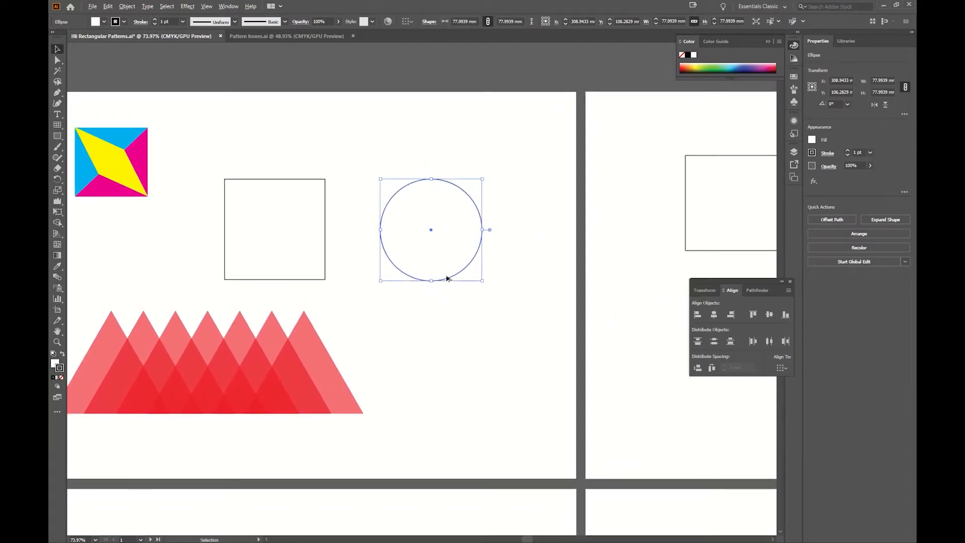
{"action": "left_click_drag", "start_coordinate": [448, 282], "coordinate": [498, 278]}
{"action": "key", "text": "ctrl+shift+a"}
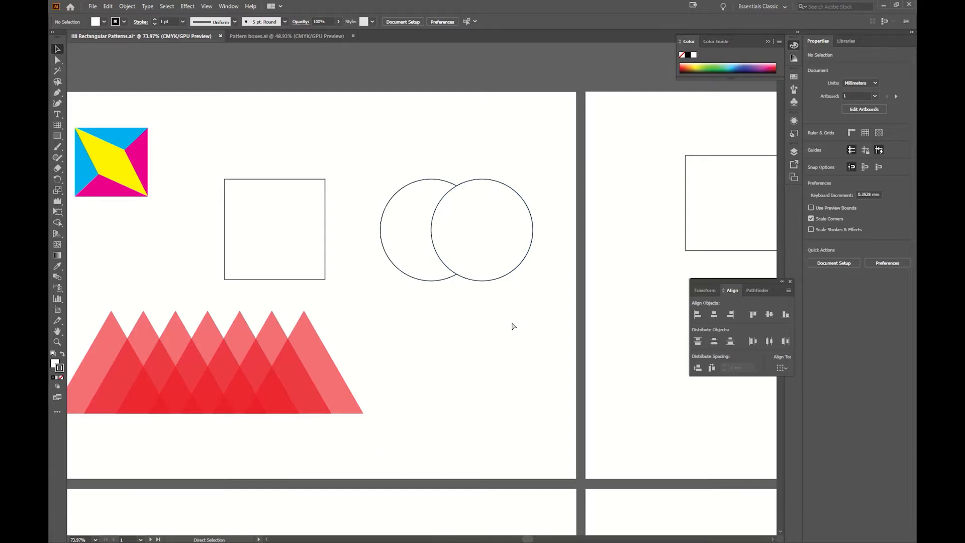
{"action": "left_click", "coordinate": [507, 273]}
{"action": "key", "text": "ctrl+d"}
{"action": "key", "text": "ctrl+shift+a"}
Step: Move the row of three overlapping circles slightly up and to the left, closer to the square
{"action": "left_click_drag", "start_coordinate": [534, 302], "coordinate": [422, 257]}
{"action": "left_click_drag", "start_coordinate": [422, 258], "coordinate": [395, 243]}
{"action": "left_click", "coordinate": [493, 305]}
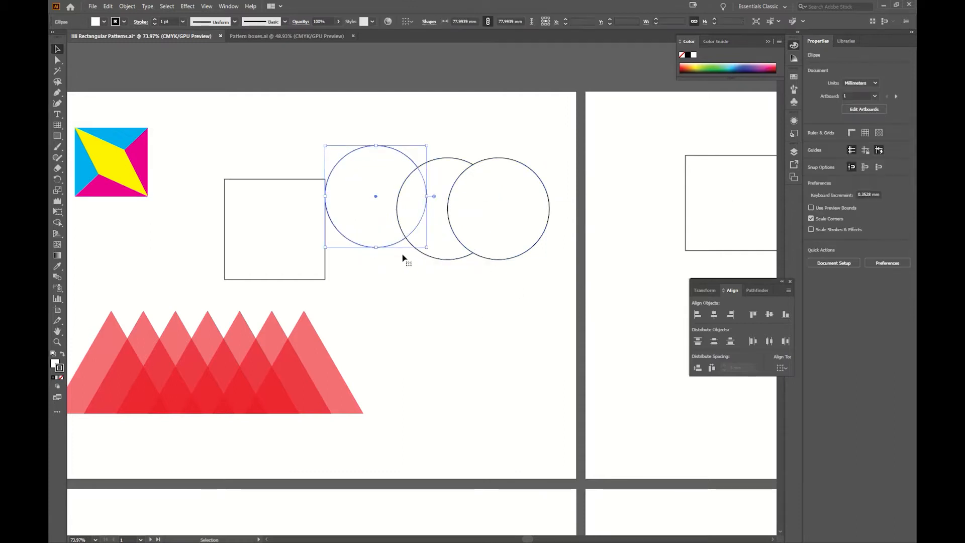
{"action": "key", "text": "ctrl+z"}
{"action": "left_click", "coordinate": [513, 309]}
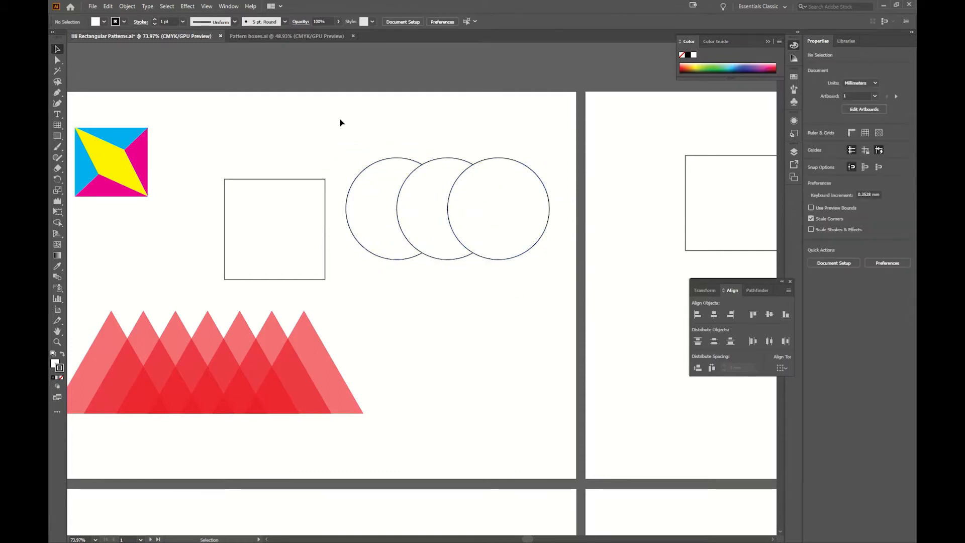
{"action": "left_click_drag", "start_coordinate": [408, 185], "coordinate": [490, 237]}
{"action": "key", "text": "ctrl+z"}
{"action": "left_click", "coordinate": [348, 132]}
Step: Fill the three overlapping circles with yellow and remove their stroke
{"action": "left_click_drag", "start_coordinate": [433, 201], "coordinate": [509, 249]}
{"action": "left_click_drag", "start_coordinate": [564, 283], "coordinate": [563, 283]}
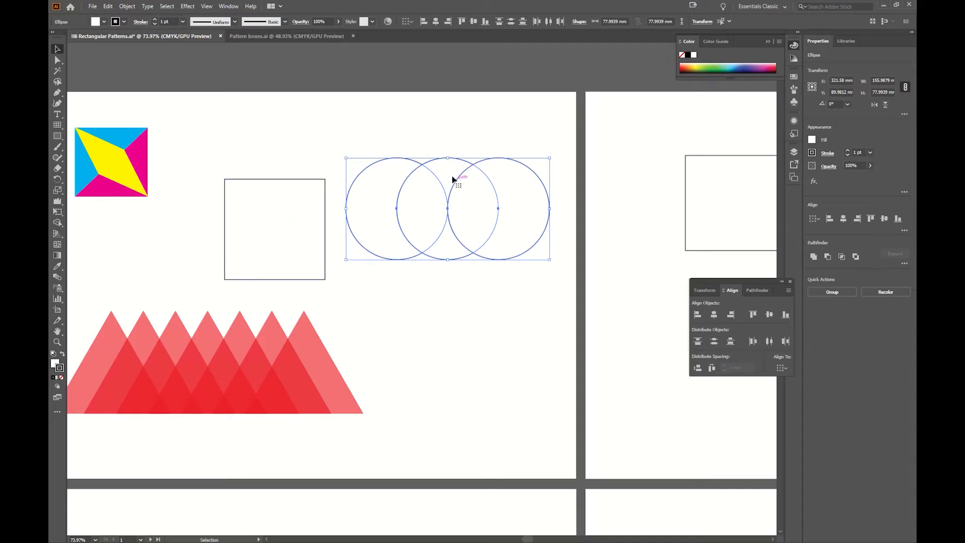
{"action": "left_click", "coordinate": [795, 77]}
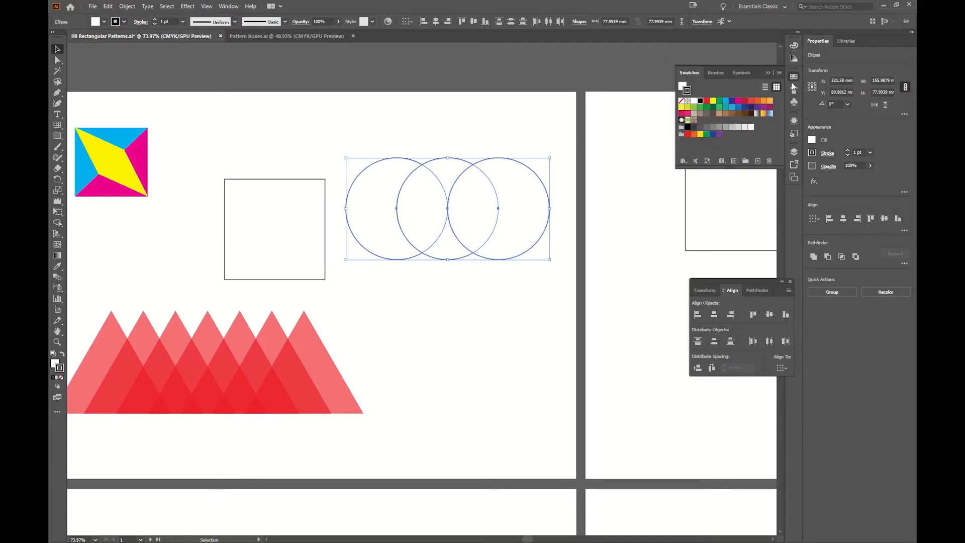
{"action": "left_click", "coordinate": [714, 101]}
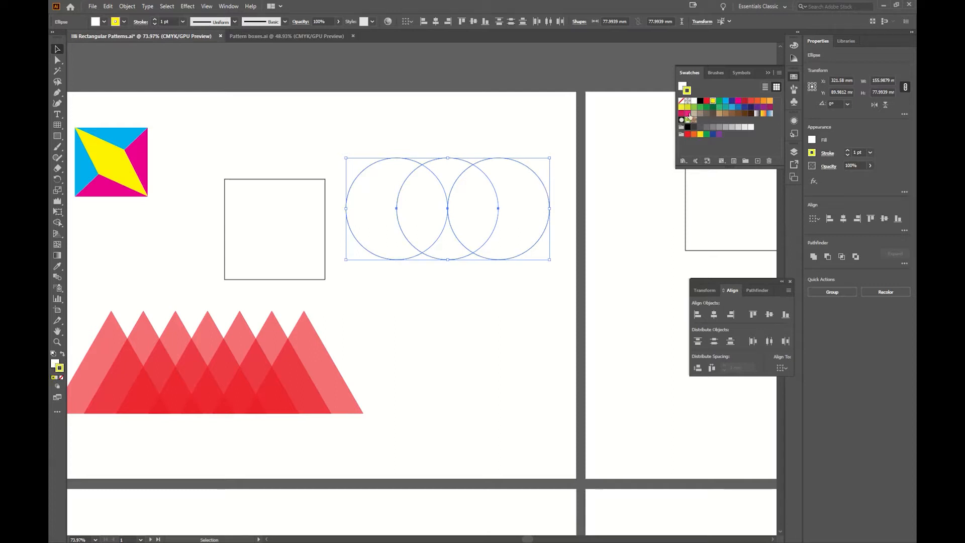
{"action": "left_click", "coordinate": [62, 354]}
{"action": "left_click", "coordinate": [61, 378]}
{"action": "left_click", "coordinate": [526, 308]}
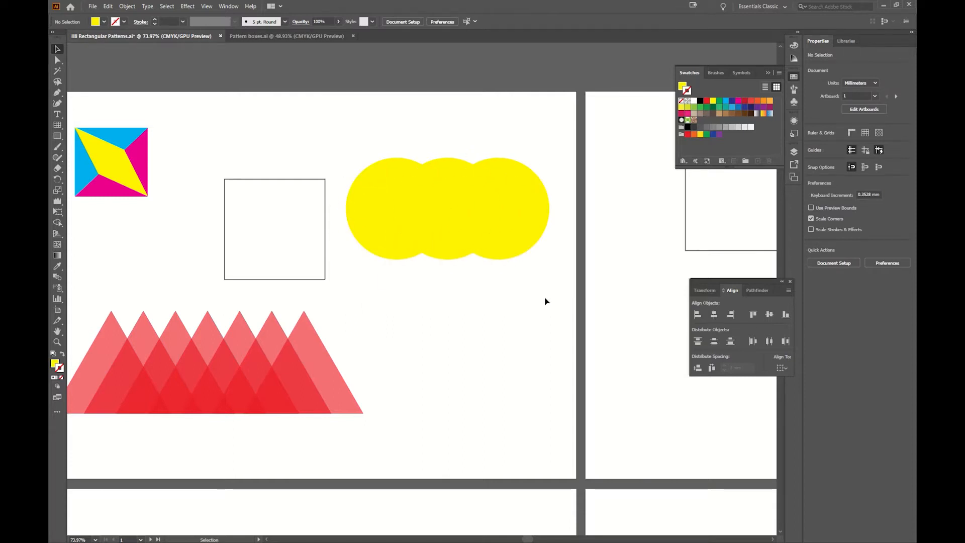
Step: Duplicate the three yellow circles slightly lower, fill the copies with cyan and remove their stroke
{"action": "left_click_drag", "start_coordinate": [399, 241], "coordinate": [376, 228]}
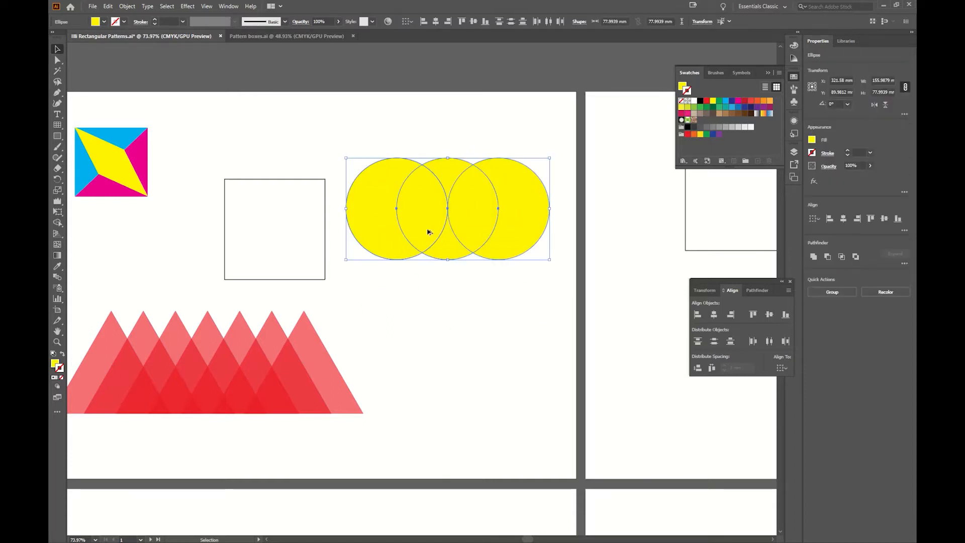
{"action": "left_click_drag", "start_coordinate": [390, 194], "coordinate": [386, 212]}
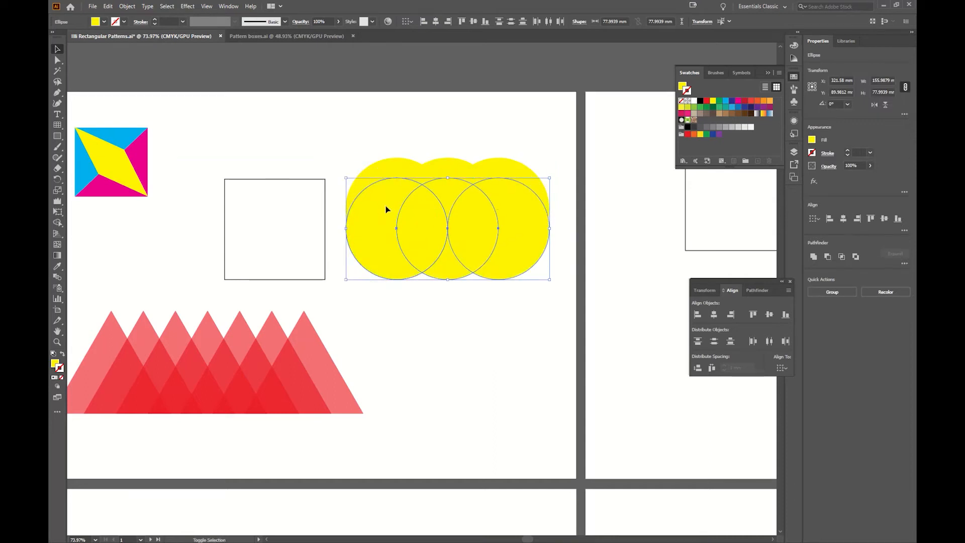
{"action": "left_click", "coordinate": [724, 102]}
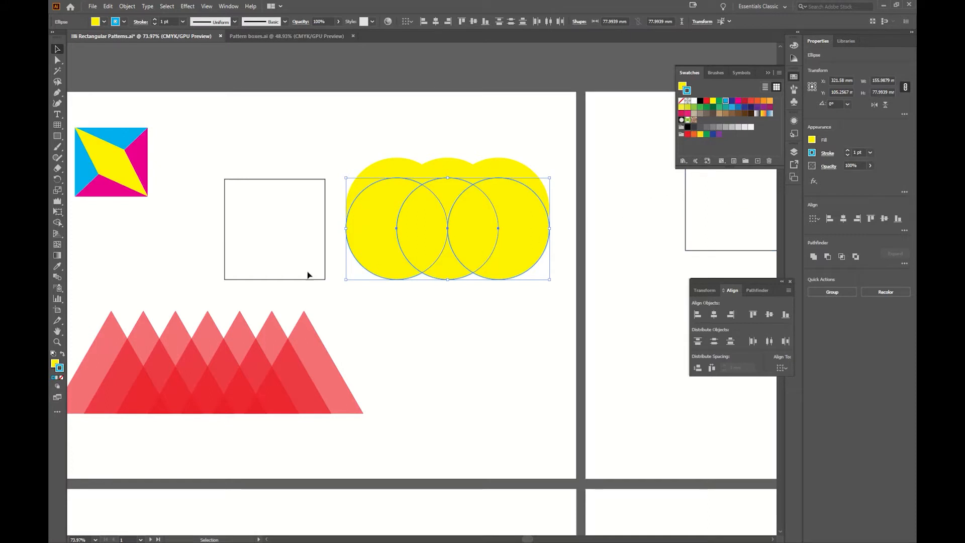
{"action": "left_click", "coordinate": [63, 355]}
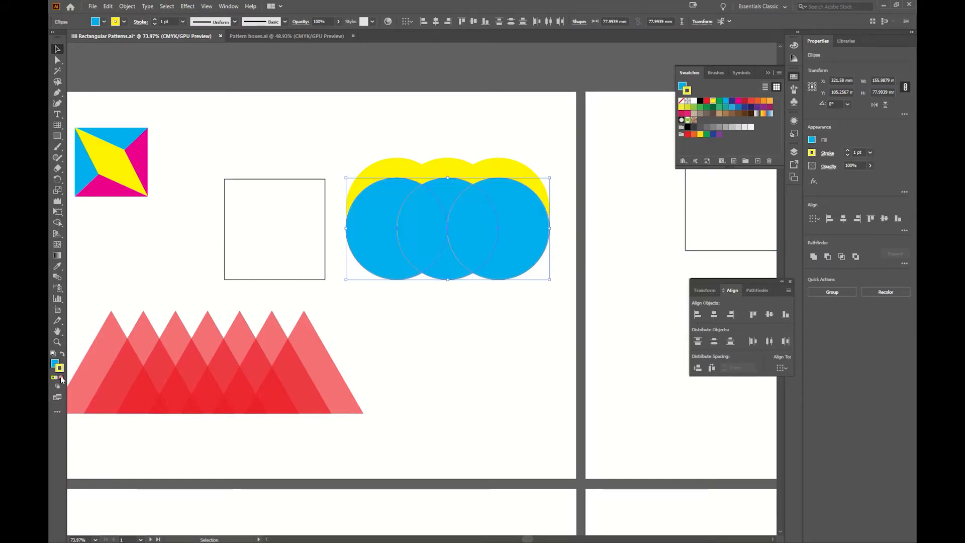
{"action": "left_click", "coordinate": [62, 378]}
{"action": "left_click", "coordinate": [427, 356]}
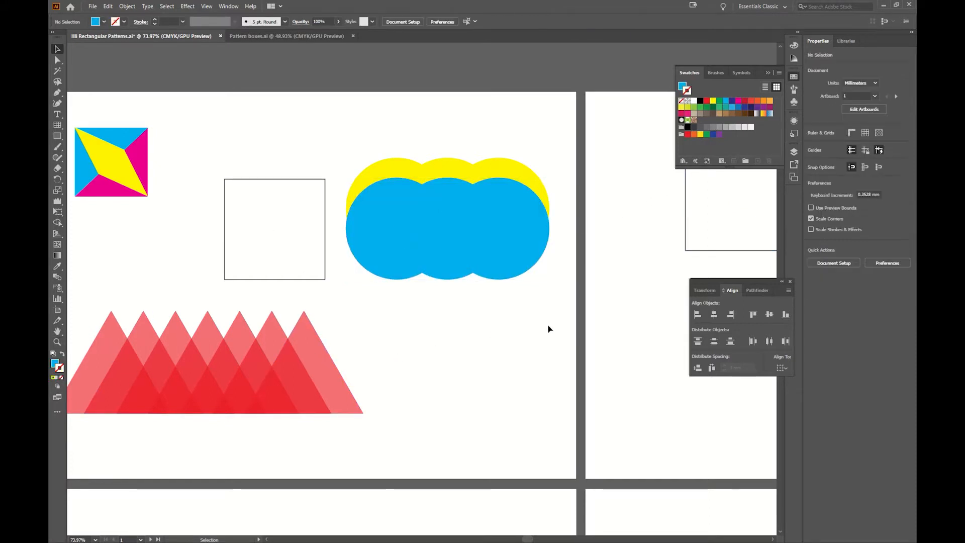
{"action": "left_click_drag", "start_coordinate": [464, 235], "coordinate": [360, 153]}
{"action": "left_click", "coordinate": [360, 153]}
{"action": "left_click_drag", "start_coordinate": [427, 206], "coordinate": [560, 297]}
{"action": "left_click", "coordinate": [559, 304]}
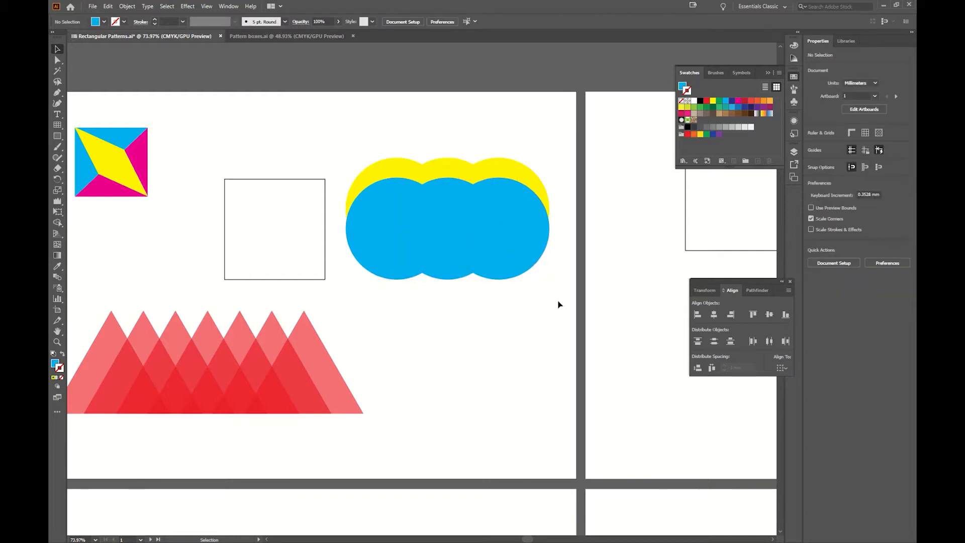
Step: Duplicate the yellow and cyan circle rows together straight down, and repeat the copy three times to build alternating scalloped bands
{"action": "left_click", "coordinate": [486, 215]}
{"action": "left_click", "coordinate": [451, 199], "text": "shift"}
{"action": "left_click", "coordinate": [392, 205], "text": "shift"}
{"action": "left_click", "coordinate": [388, 174], "text": "shift"}
{"action": "left_click", "coordinate": [448, 173], "text": "shift"}
{"action": "left_click", "coordinate": [500, 167], "text": "shift"}
{"action": "left_click_drag", "start_coordinate": [520, 212], "coordinate": [518, 249]}
{"action": "key", "text": "ctrl+d"}
{"action": "key", "text": "ctrl+d"}
{"action": "key", "text": "ctrl+d"}
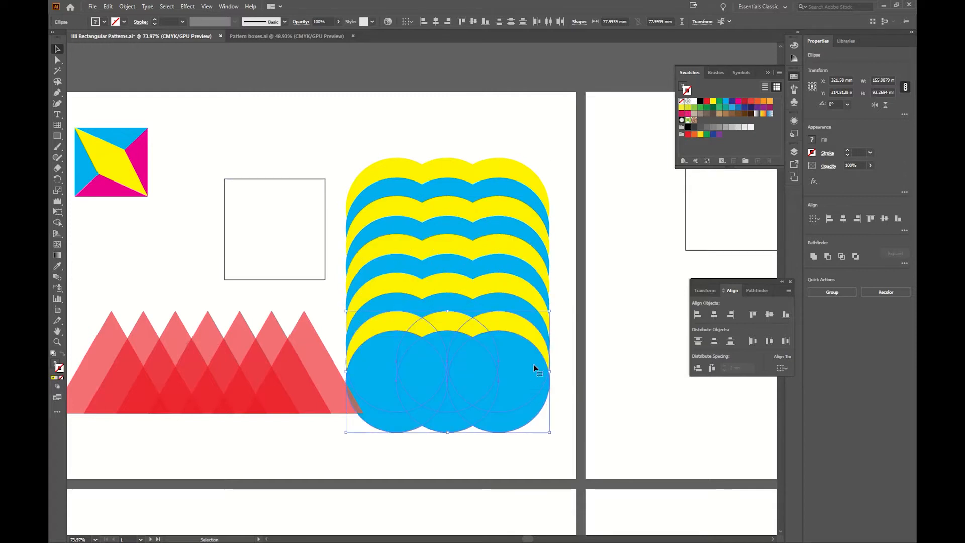
{"action": "left_click", "coordinate": [534, 111]}
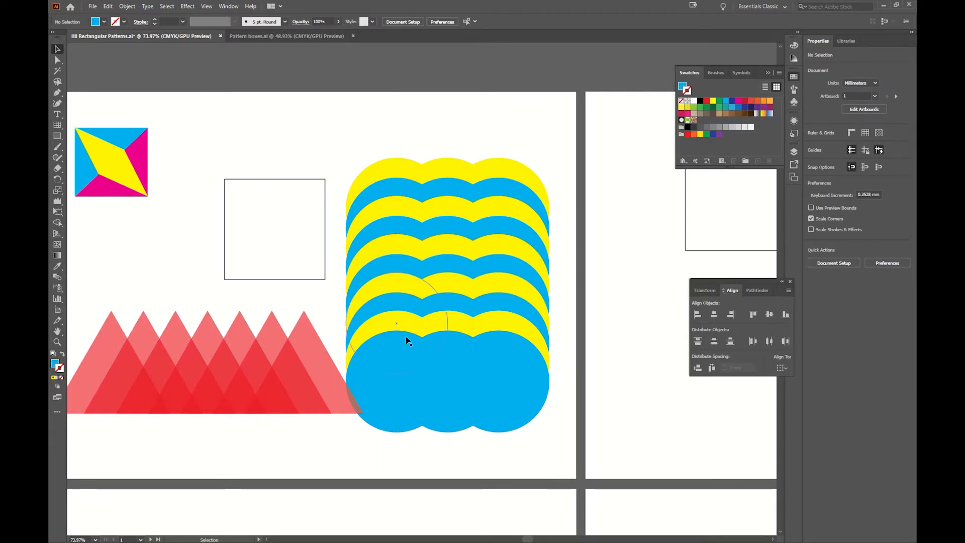
Step: Undo the stacked copies and the cyan row until only the three yellow circles remain
{"action": "key", "text": "ctrl+z"}
{"action": "key", "text": "ctrl+z"}
{"action": "key", "text": "ctrl+z"}
{"action": "key", "text": "ctrl+z"}
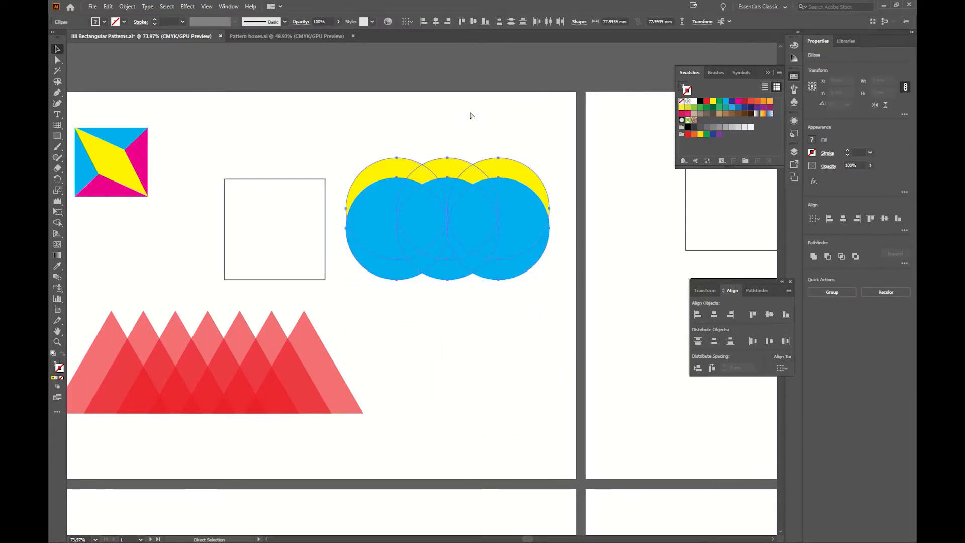
{"action": "key", "text": "ctrl+z"}
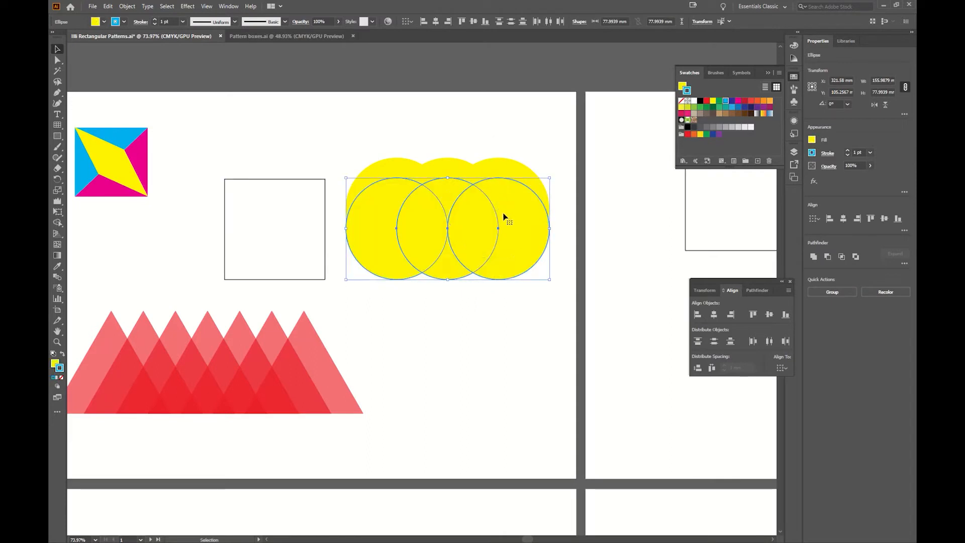
{"action": "key", "text": "ctrl+z"}
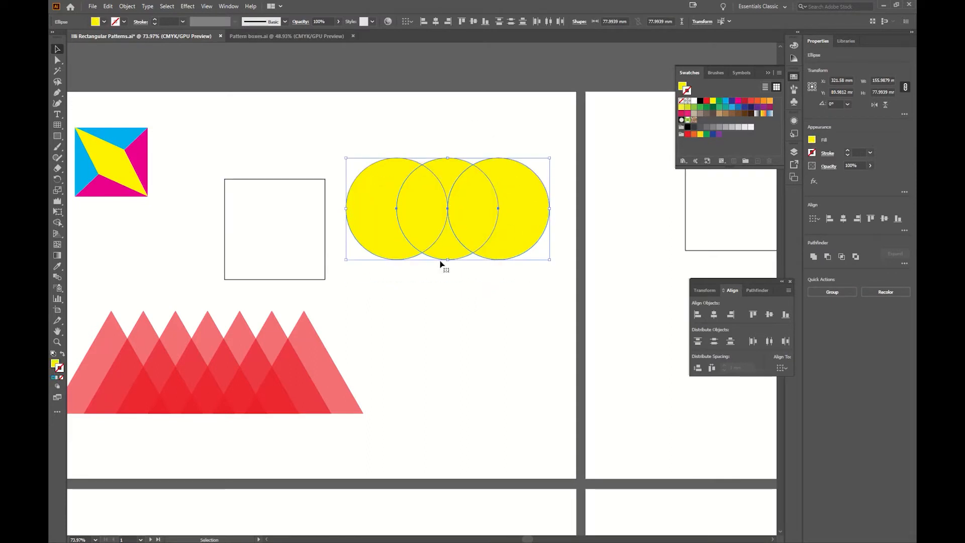
Step: Unite the three yellow circles into one scalloped shape
{"action": "left_click", "coordinate": [521, 282]}
{"action": "left_click", "coordinate": [383, 222]}
{"action": "left_click", "coordinate": [814, 257]}
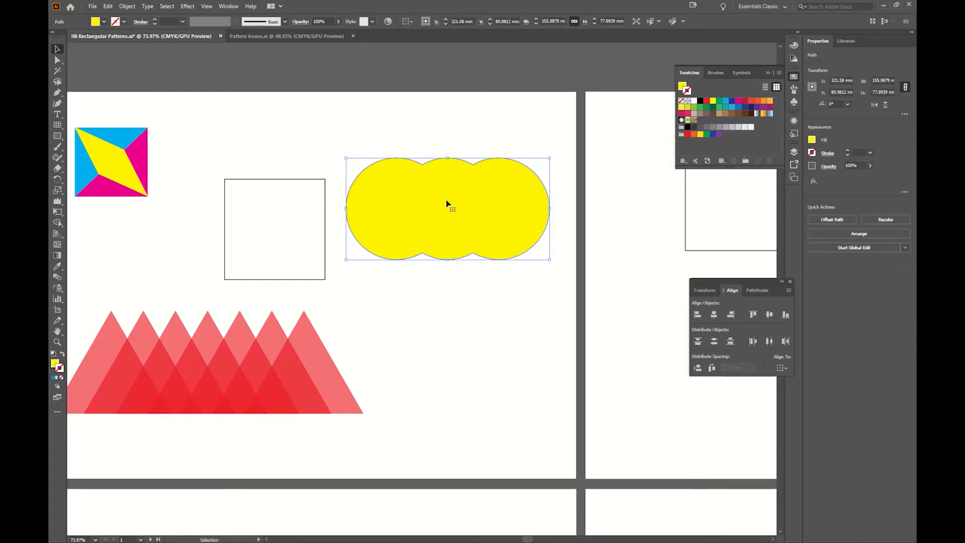
Step: Duplicate the united yellow shape slightly lower and fill the copy with cyan
{"action": "left_click_drag", "start_coordinate": [444, 183], "coordinate": [447, 206]}
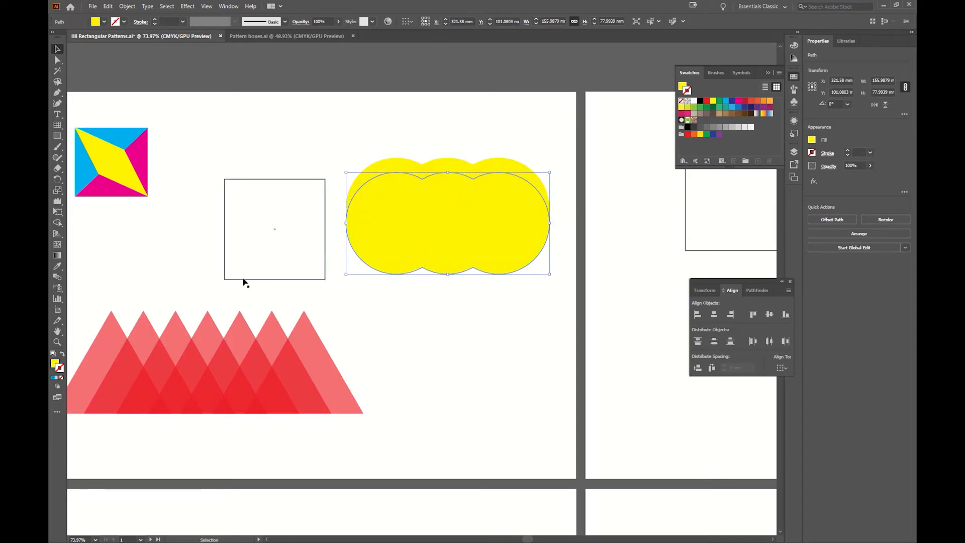
{"action": "left_click", "coordinate": [55, 363]}
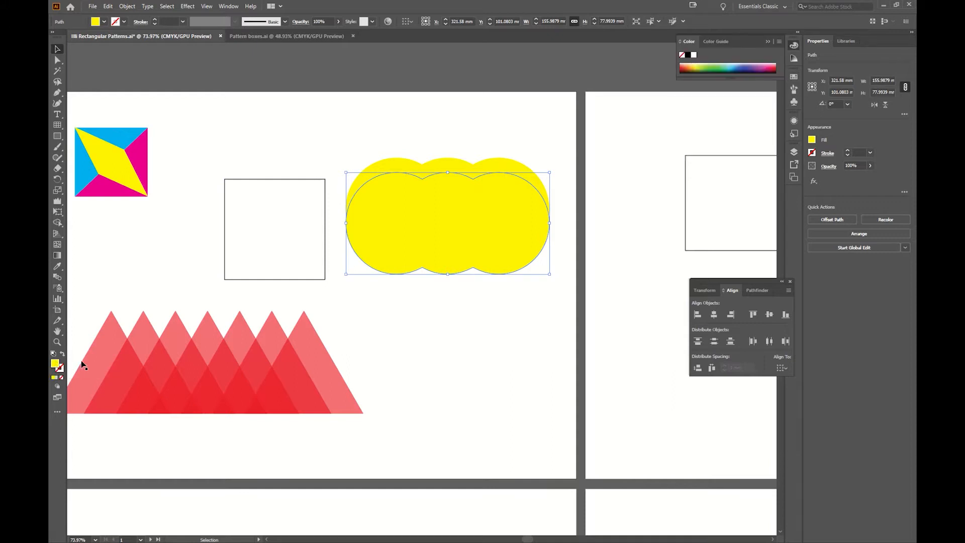
{"action": "left_click", "coordinate": [794, 77]}
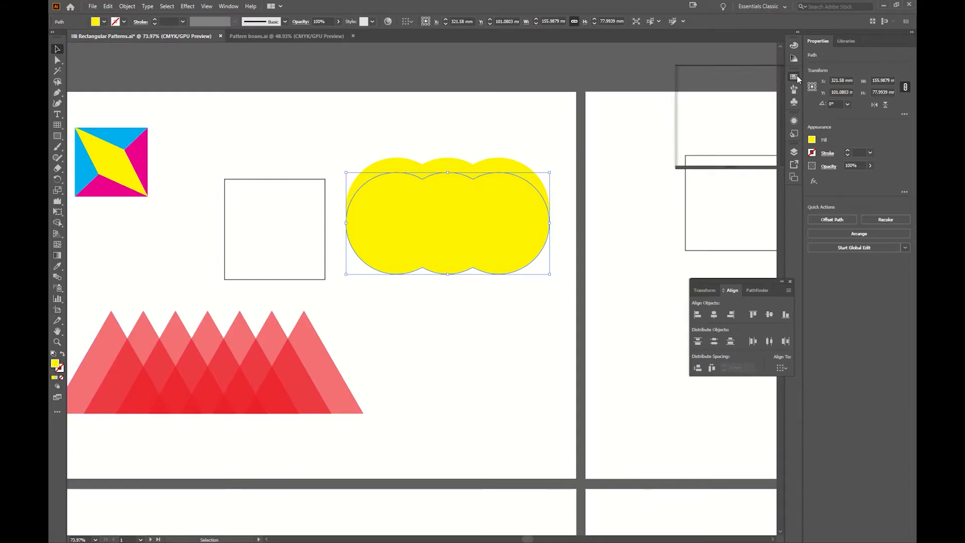
{"action": "left_click", "coordinate": [726, 101]}
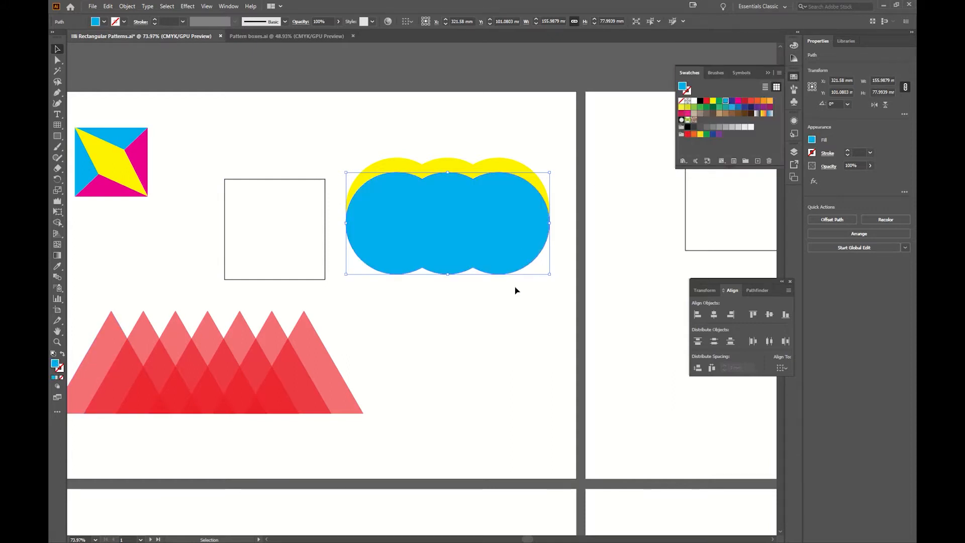
{"action": "left_click", "coordinate": [545, 318]}
Step: Lower the opacity of both the yellow and cyan scalloped shapes to 19%
{"action": "left_click_drag", "start_coordinate": [520, 214], "coordinate": [519, 214]}
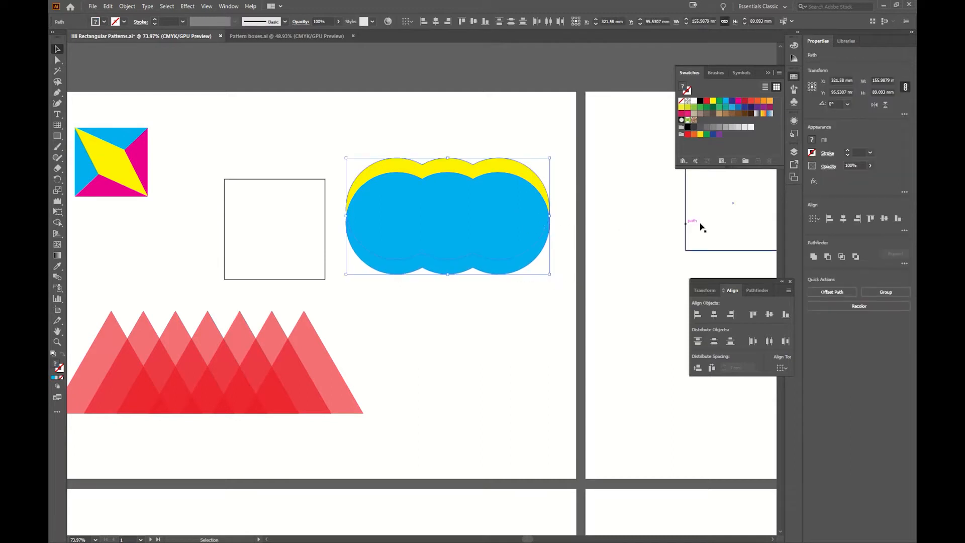
{"action": "left_click", "coordinate": [870, 165]}
{"action": "left_click_drag", "start_coordinate": [871, 177], "coordinate": [843, 177]}
Step: Duplicate the translucent yellow and cyan pair straight down with overlap, and repeat the copy three times
{"action": "left_click_drag", "start_coordinate": [589, 304], "coordinate": [383, 201]}
{"action": "left_click_drag", "start_coordinate": [475, 214], "coordinate": [477, 242]}
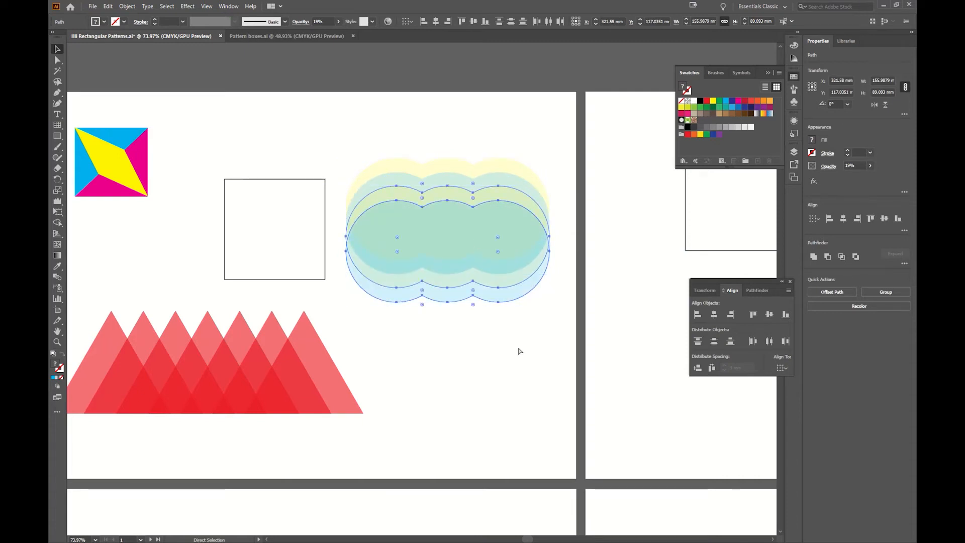
{"action": "key", "text": "ctrl+d"}
{"action": "key", "text": "ctrl+d"}
{"action": "key", "text": "ctrl+d"}
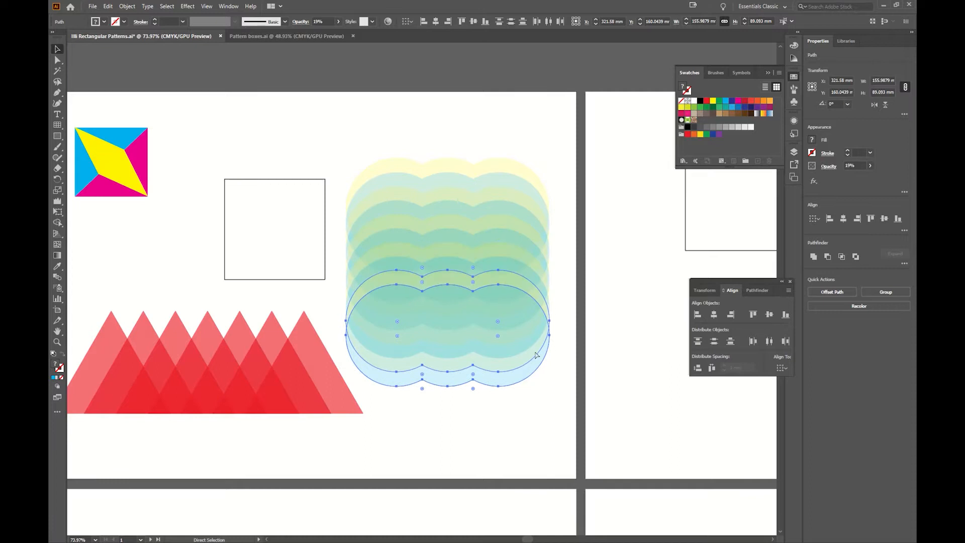
{"action": "left_click", "coordinate": [569, 370]}
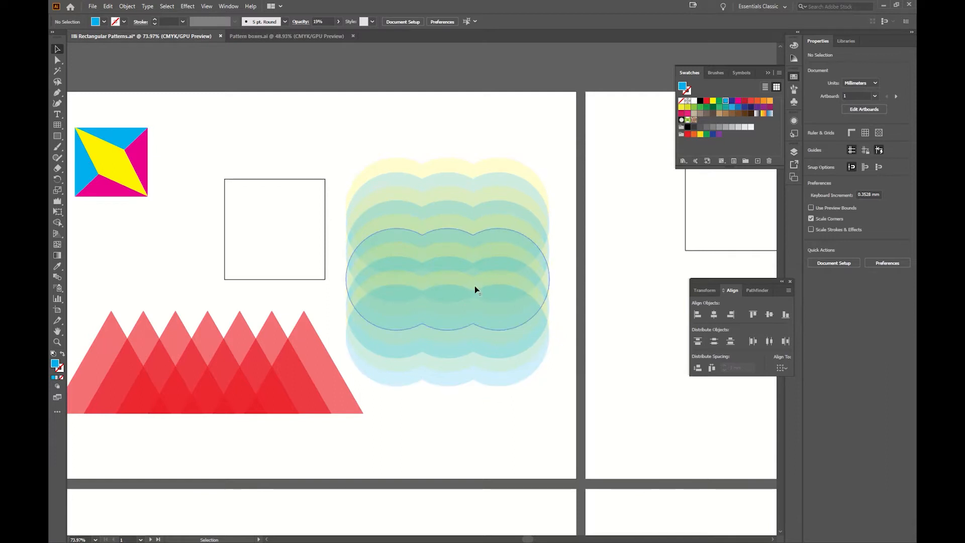
Step: Duplicate the square on the second artboard edge to edge horizontally, and repeat the copy once for a row of three
{"action": "left_click_drag", "start_coordinate": [425, 267], "coordinate": [458, 258]}
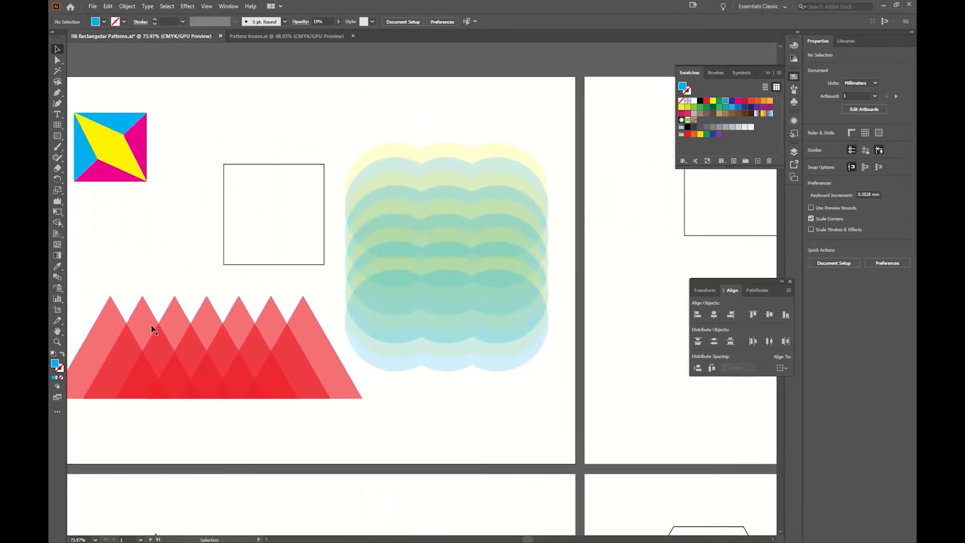
{"action": "left_click_drag", "start_coordinate": [420, 309], "coordinate": [172, 315]}
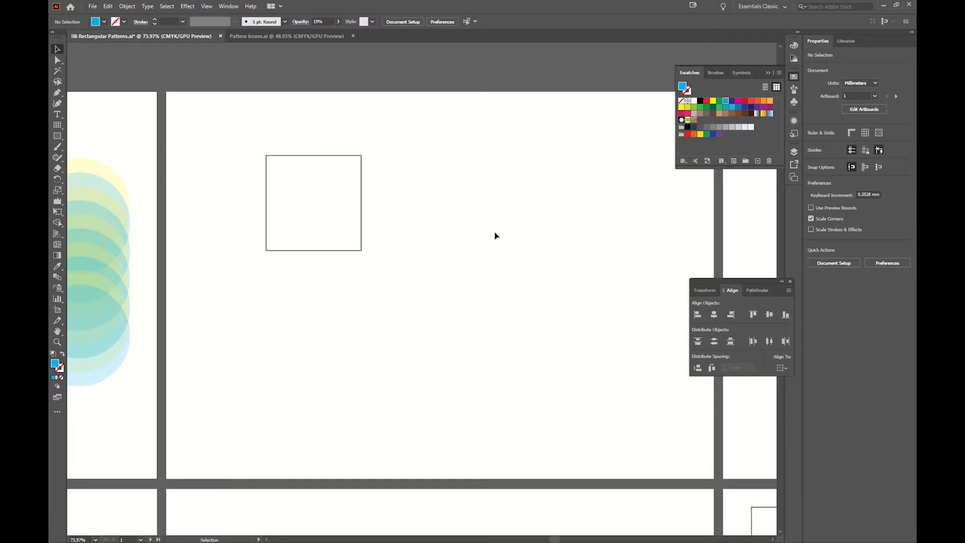
{"action": "left_click", "coordinate": [324, 250]}
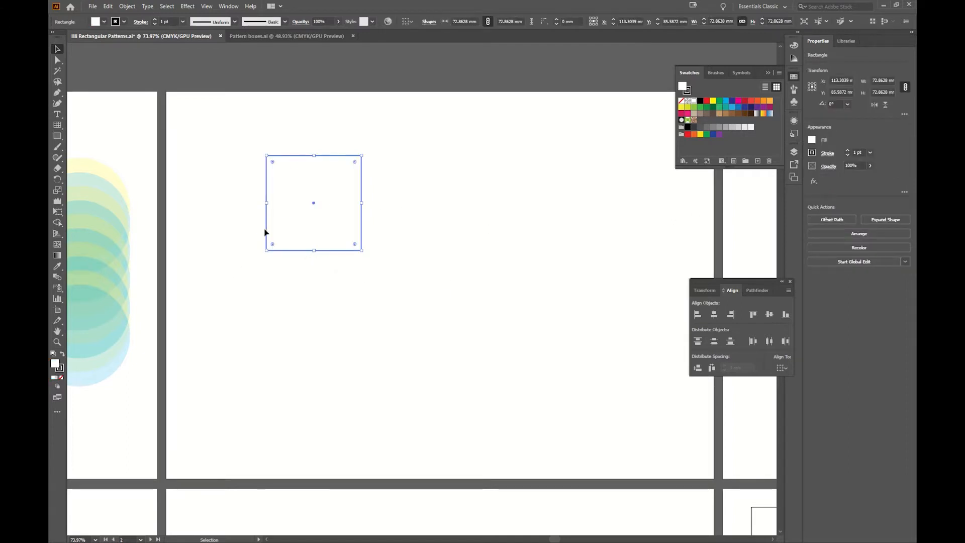
{"action": "left_click_drag", "start_coordinate": [267, 231], "coordinate": [361, 233]}
{"action": "key", "text": "ctrl+d"}
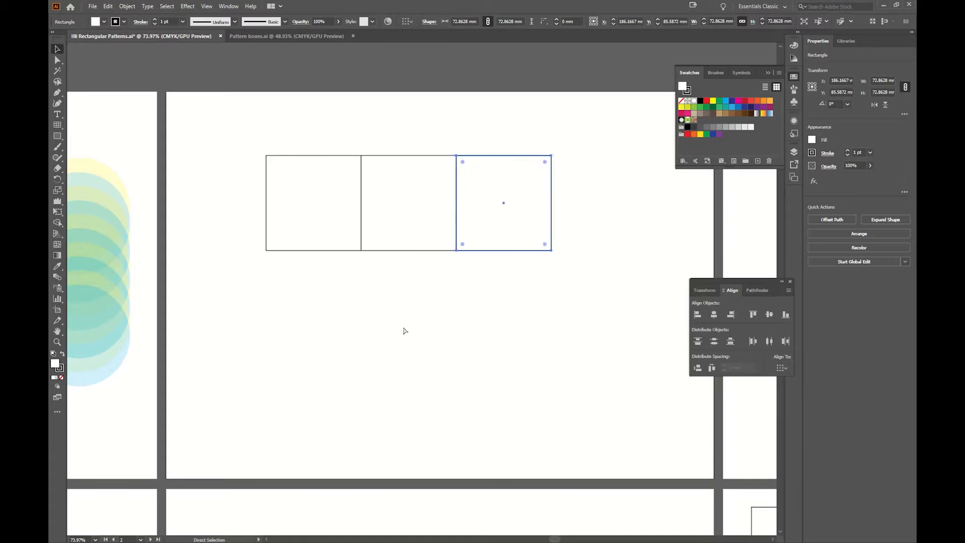
Step: Extend the row to four squares and duplicate it downward edge to edge, repeating the copy once for three rows
{"action": "key", "text": "ctrl+d"}
{"action": "key", "text": "ctrl+d"}
{"action": "key", "text": "ctrl+z"}
{"action": "left_click_drag", "start_coordinate": [645, 290], "coordinate": [300, 253]}
{"action": "key", "text": "ctrl+d"}
{"action": "left_click", "coordinate": [217, 305]}
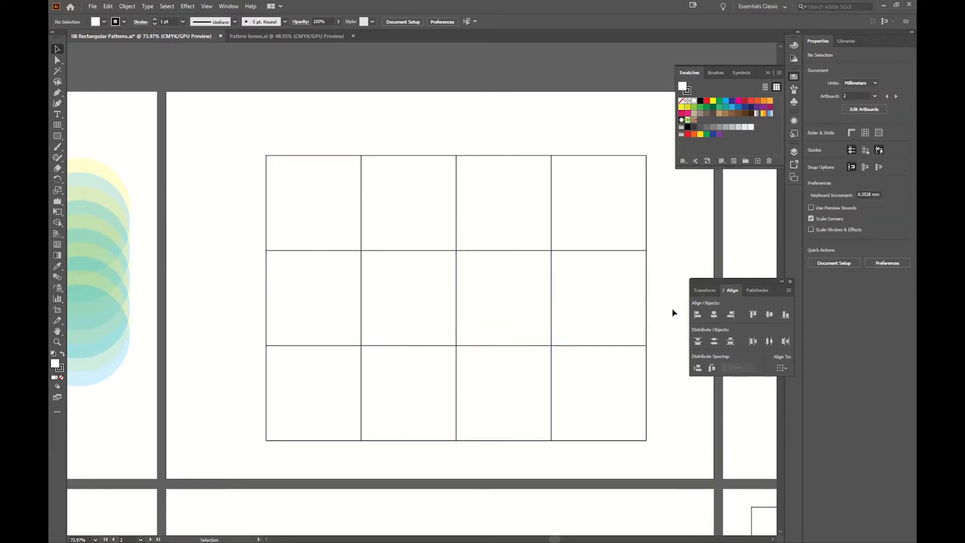
Step: Shift the middle row of squares half a square to the left to make a brick pattern
{"action": "left_click_drag", "start_coordinate": [310, 273], "coordinate": [293, 280]}
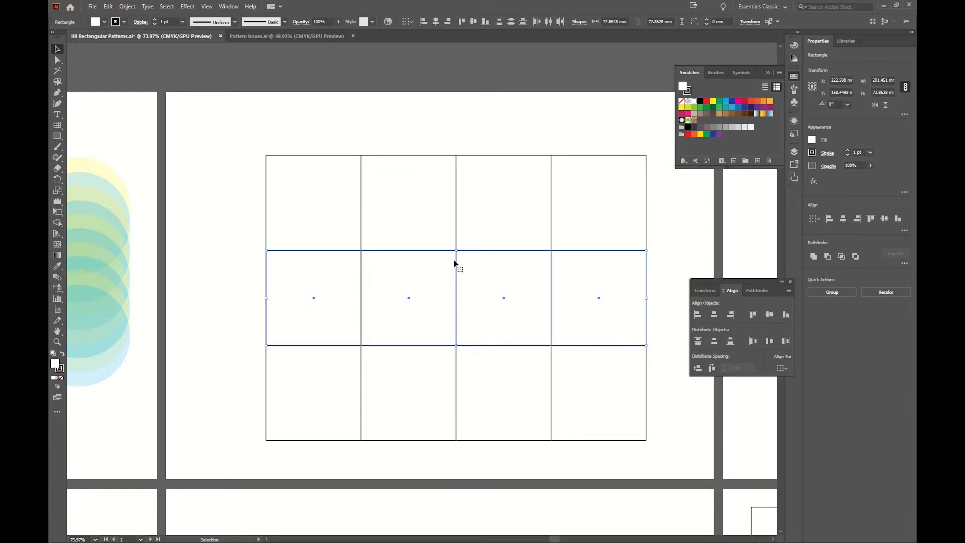
{"action": "left_click_drag", "start_coordinate": [457, 261], "coordinate": [409, 258]}
{"action": "left_click", "coordinate": [641, 287]}
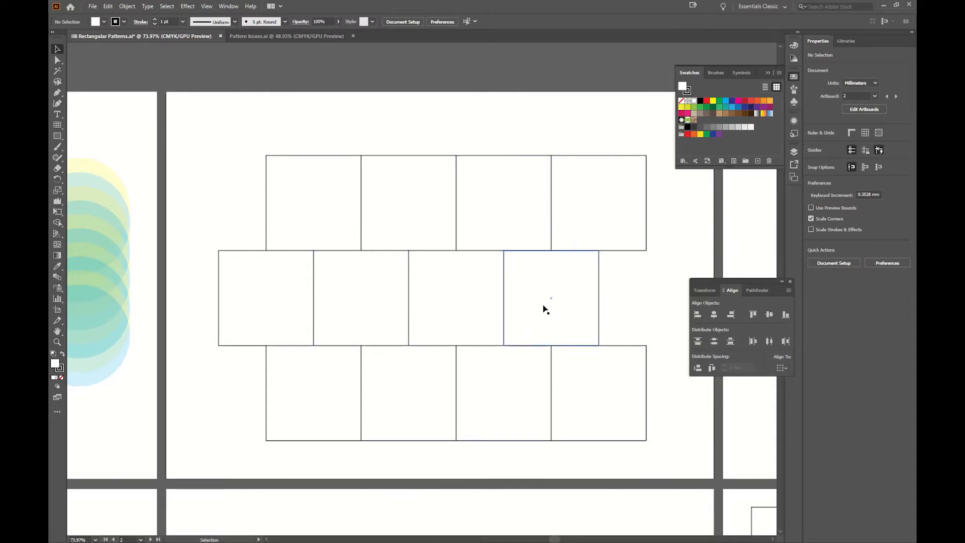
Step: Duplicate the triangle on the fourth artboard horizontally to the right so the base corners touch
{"action": "left_click_drag", "start_coordinate": [177, 388], "coordinate": [470, 231]}
{"action": "left_click_drag", "start_coordinate": [211, 372], "coordinate": [455, 164]}
{"action": "left_click_drag", "start_coordinate": [385, 301], "coordinate": [238, 231]}
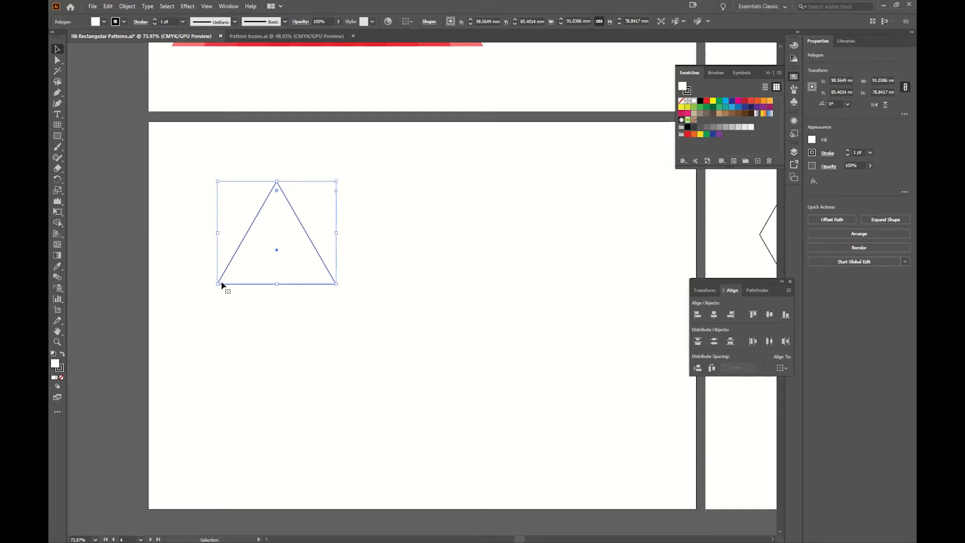
{"action": "left_click_drag", "start_coordinate": [224, 284], "coordinate": [301, 265]}
{"action": "left_click", "coordinate": [398, 330]}
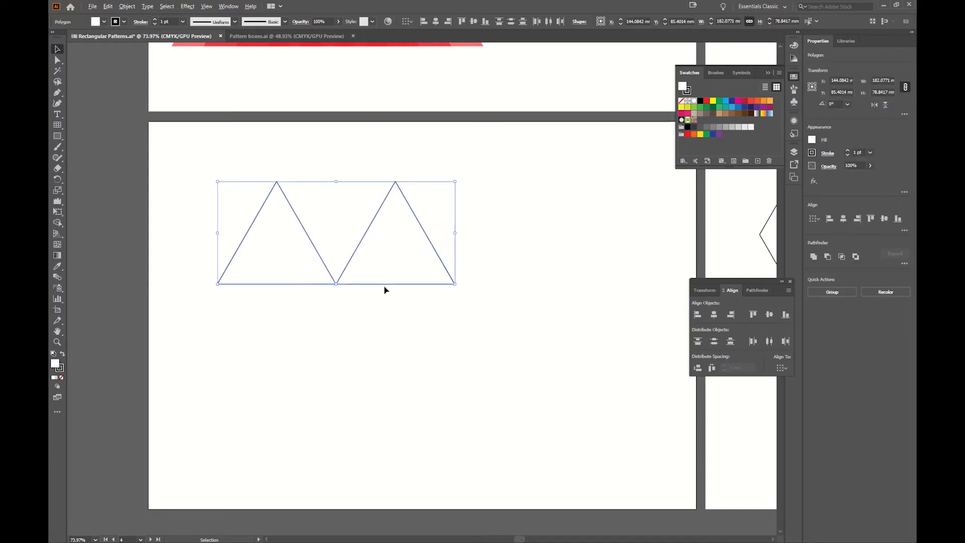
Step: Duplicate the pair of triangles directly below and flip the copies vertically so the bases meet
{"action": "left_click_drag", "start_coordinate": [385, 282], "coordinate": [378, 390]}
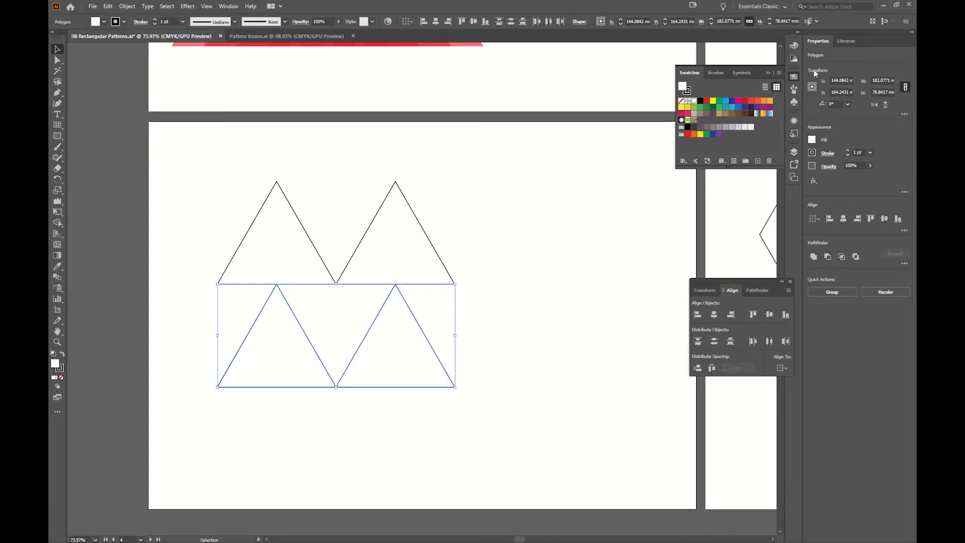
{"action": "left_click", "coordinate": [886, 104]}
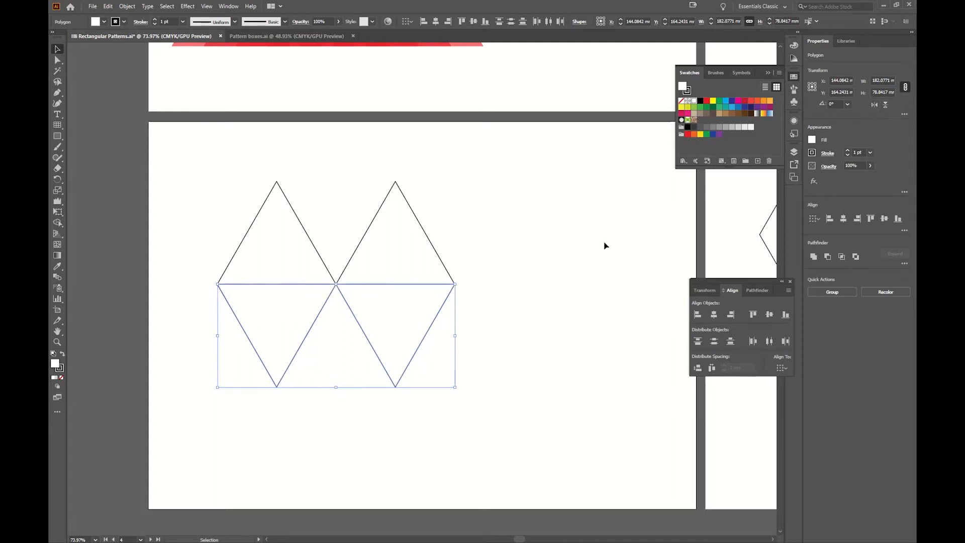
{"action": "left_click", "coordinate": [457, 293]}
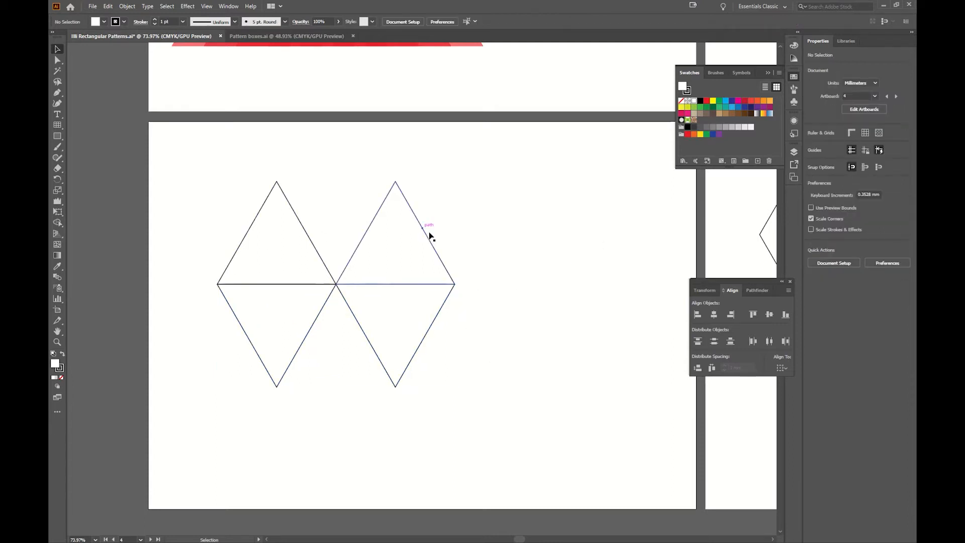
Step: Shift the flipped row of triangles half a triangle width to the right along the shared baseline
{"action": "left_click_drag", "start_coordinate": [426, 393], "coordinate": [263, 334]}
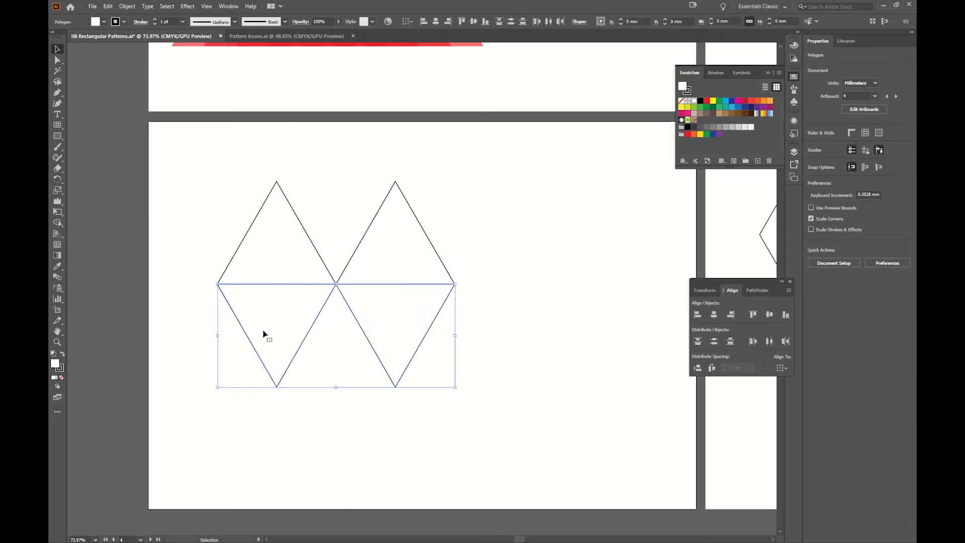
{"action": "left_click_drag", "start_coordinate": [323, 311], "coordinate": [382, 318]}
{"action": "left_click", "coordinate": [552, 390]}
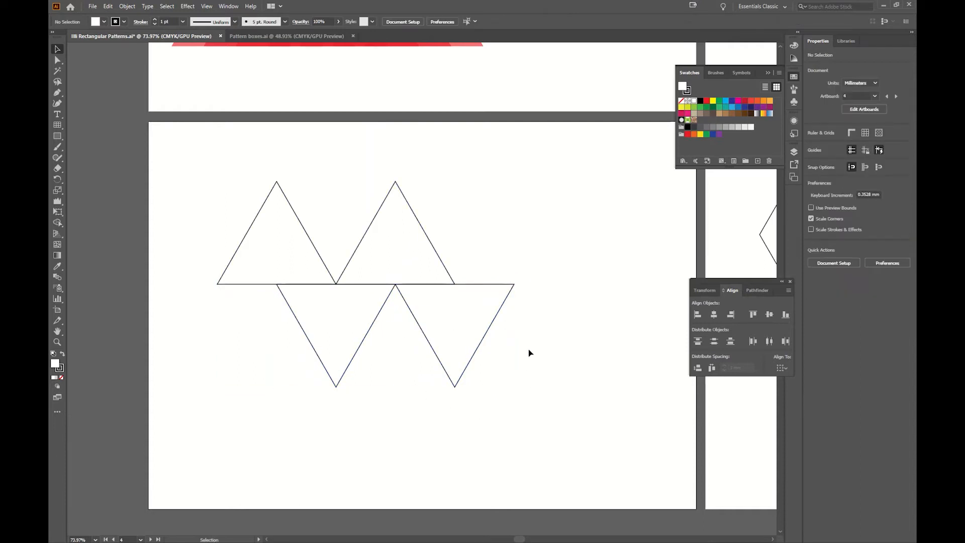
Step: Move the upper hexagon on the fifth artboard slightly up, and duplicate it down-right so both share a slanted edge
{"action": "left_click_drag", "start_coordinate": [564, 322], "coordinate": [70, 326]}
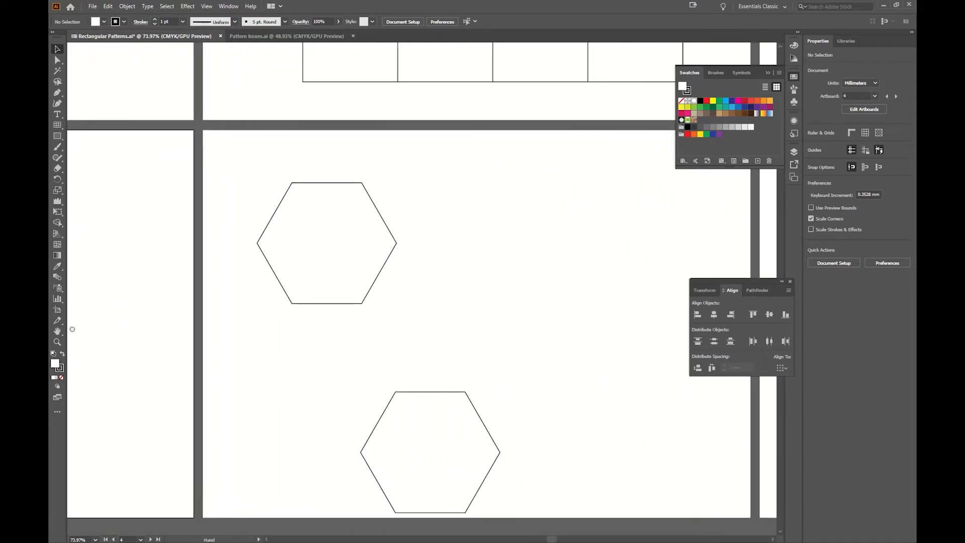
{"action": "left_click", "coordinate": [370, 289]}
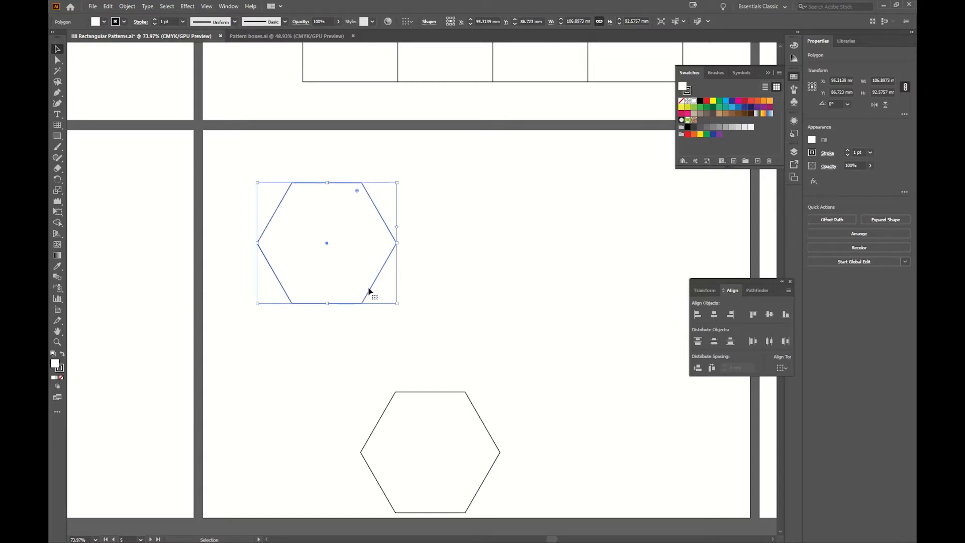
{"action": "left_click_drag", "start_coordinate": [377, 280], "coordinate": [379, 261]}
{"action": "double_click", "coordinate": [379, 261]}
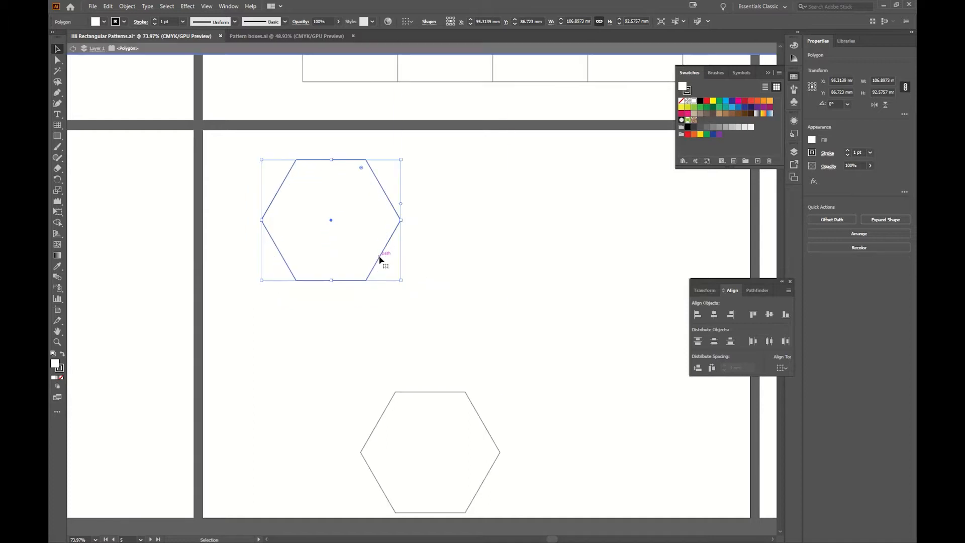
{"action": "left_click", "coordinate": [483, 276]}
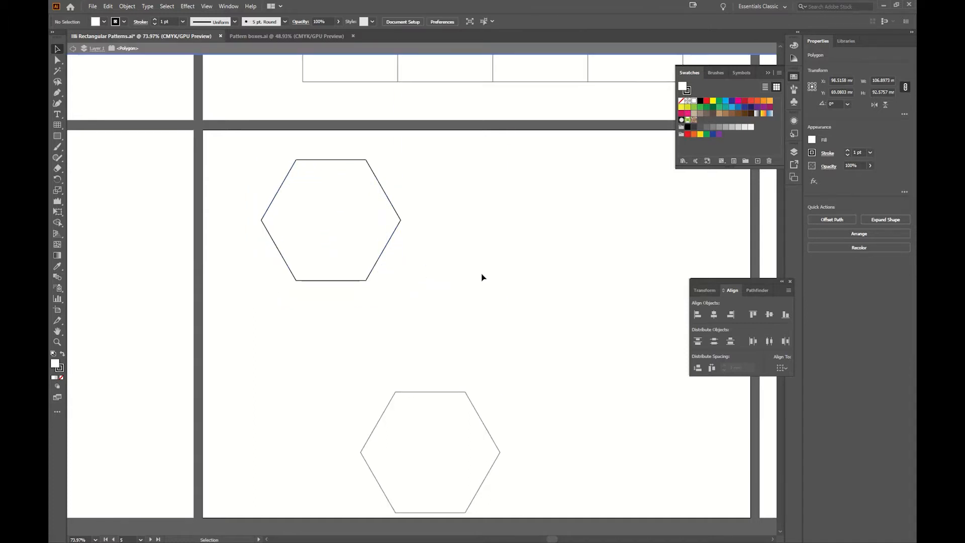
{"action": "left_click", "coordinate": [391, 240]}
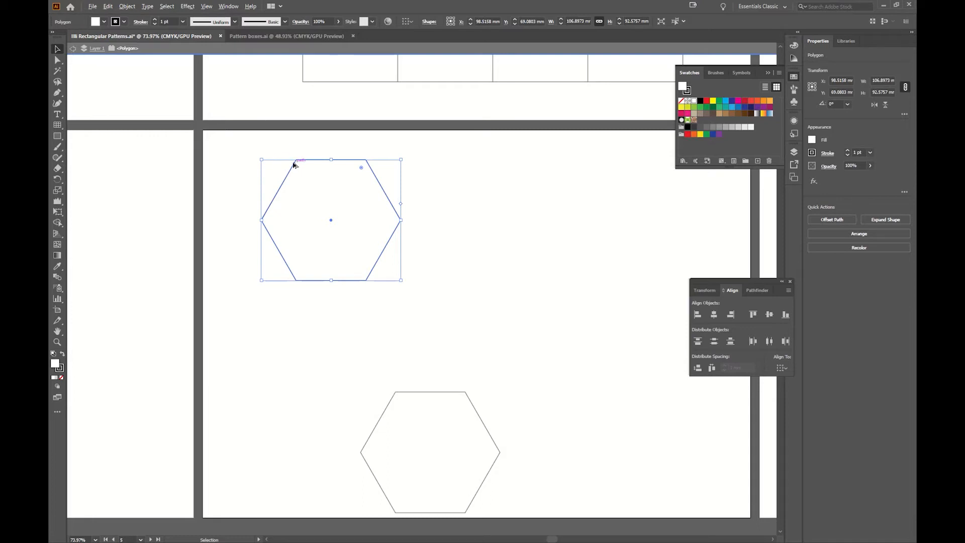
{"action": "left_click_drag", "start_coordinate": [297, 161], "coordinate": [409, 233]}
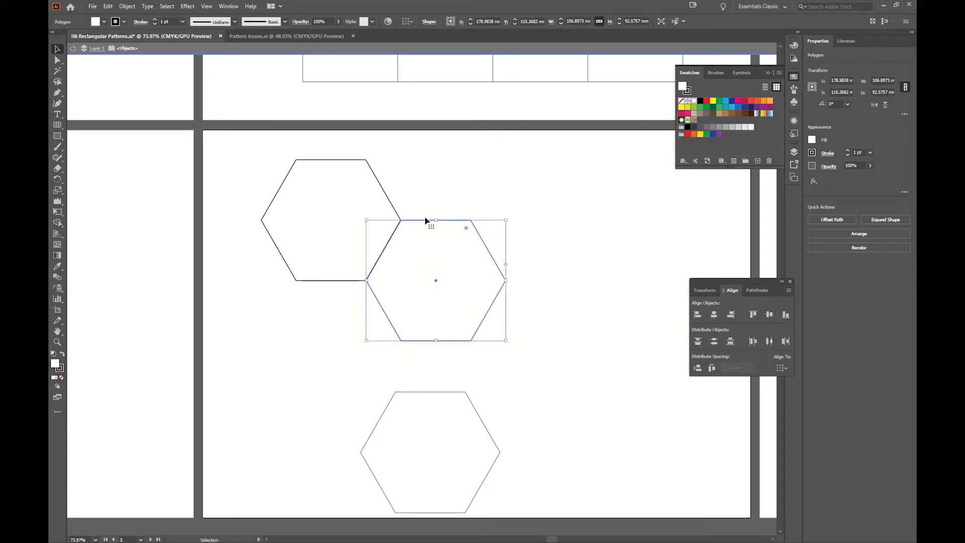
{"action": "left_click", "coordinate": [470, 187]}
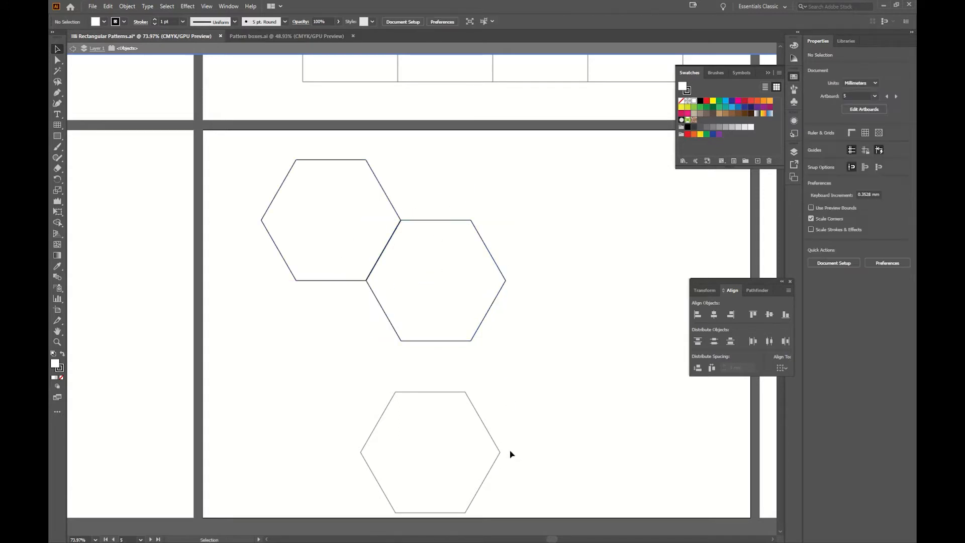
Step: Leave isolation mode and delete the spare hexagon near the bottom of the fifth artboard
{"action": "double_click", "coordinate": [527, 419]}
{"action": "left_click", "coordinate": [475, 428]}
{"action": "key", "text": "Delete"}
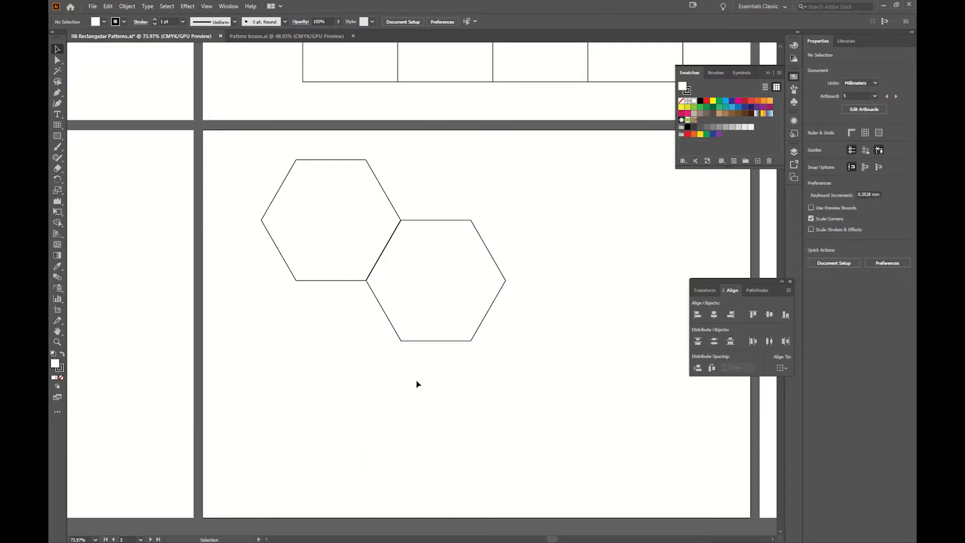
Step: Duplicate the pair of joined hexagons straight down so their edges meet in a honeycomb of four
{"action": "left_click_drag", "start_coordinate": [452, 388], "coordinate": [371, 282]}
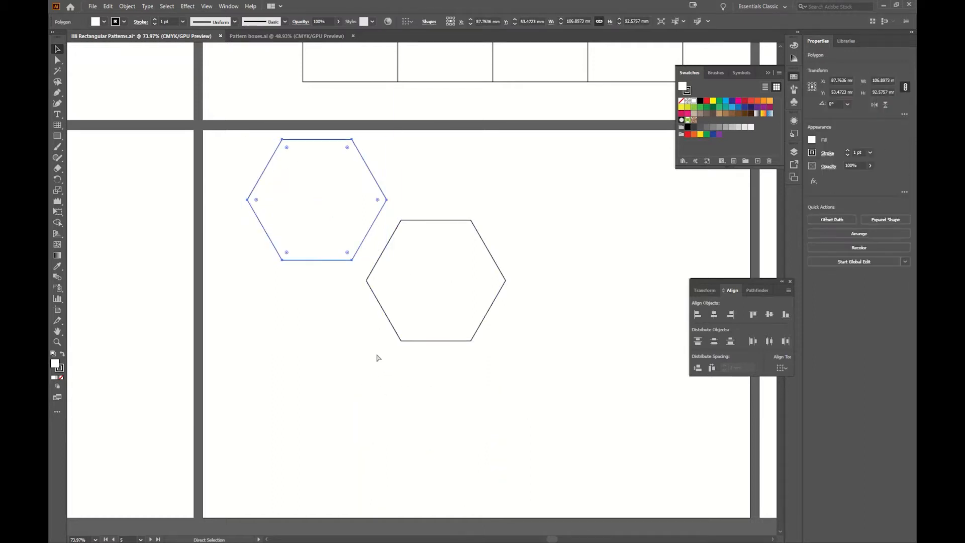
{"action": "left_click", "coordinate": [453, 220]}
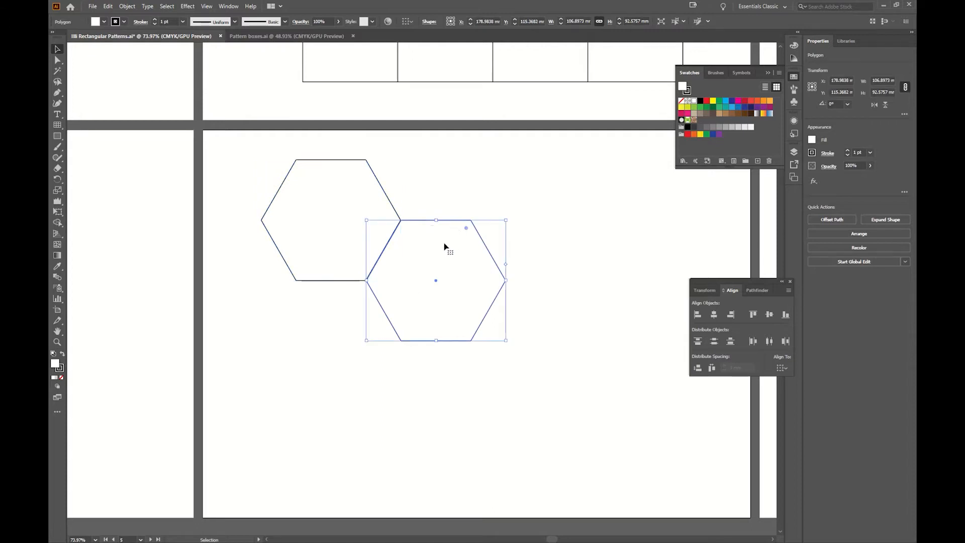
{"action": "left_click", "coordinate": [384, 190], "text": "shift"}
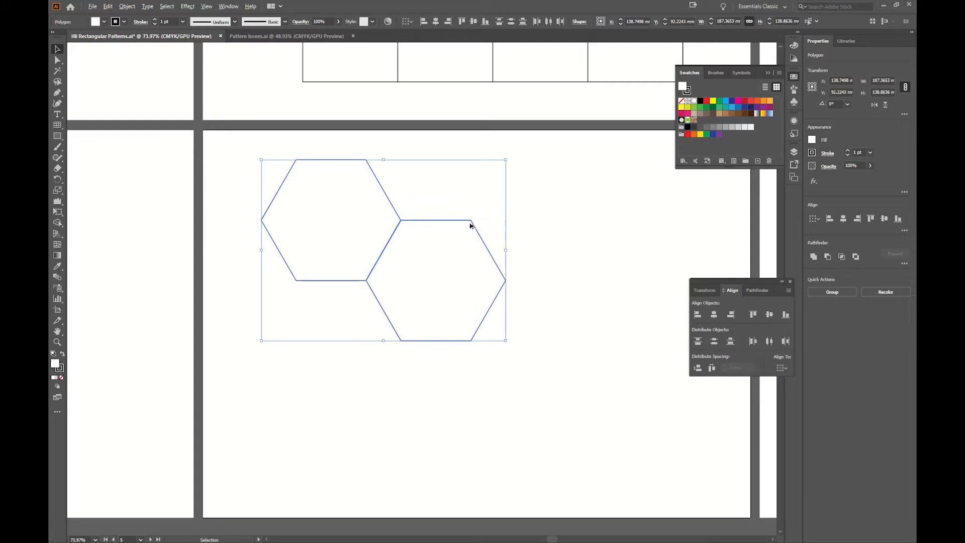
{"action": "left_click_drag", "start_coordinate": [471, 220], "coordinate": [471, 341]}
{"action": "left_click", "coordinate": [575, 372]}
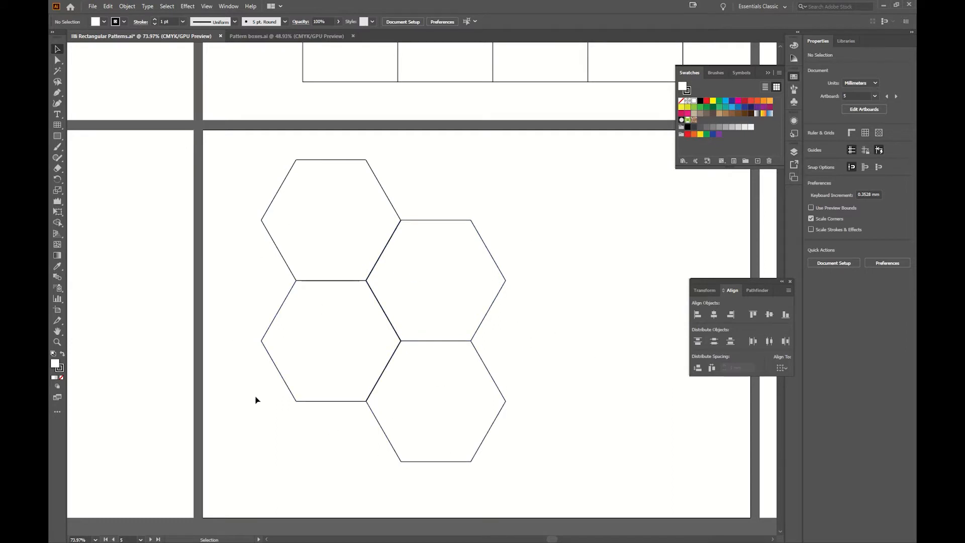
Step: Create a smaller concentric hexagon inside the top-left hexagon using Offset Path with a negative offset and Miter joins
{"action": "left_click", "coordinate": [365, 194]}
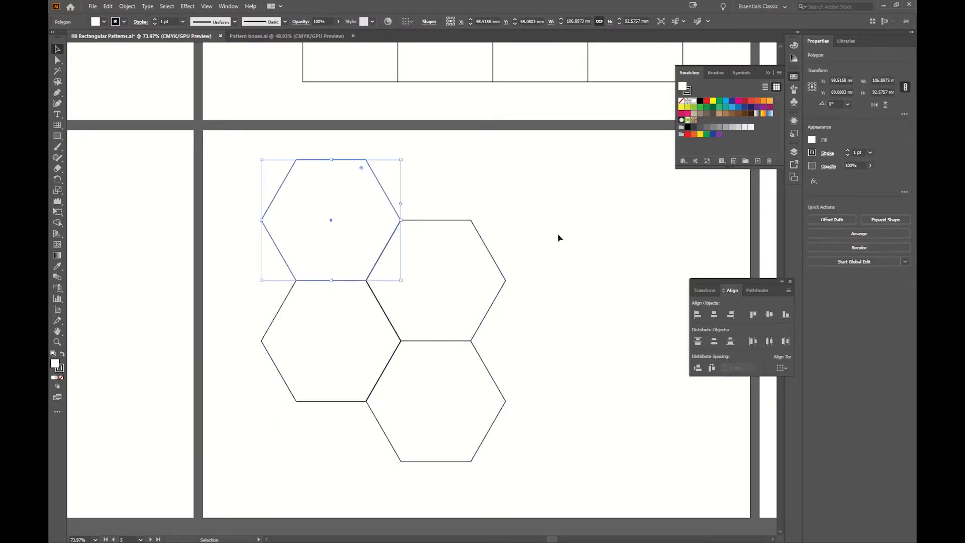
{"action": "left_click", "coordinate": [843, 221]}
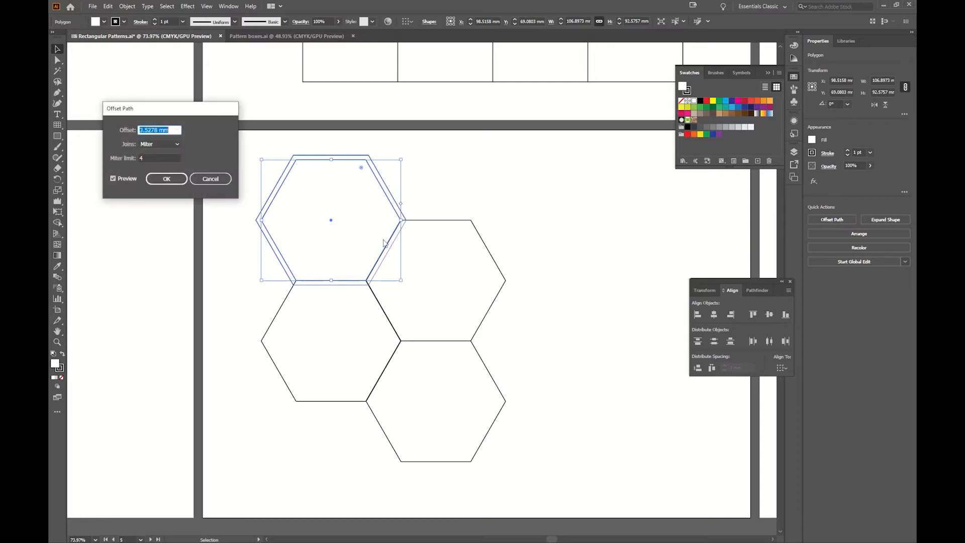
{"action": "left_click", "coordinate": [152, 130]}
{"action": "key", "text": "Down"}
{"action": "key", "text": "Down"}
{"action": "key", "text": "Down"}
{"action": "key", "text": "Down"}
{"action": "key", "text": "Down"}
{"action": "key", "text": "Down"}
{"action": "key", "text": "Down"}
{"action": "key", "text": "Down"}
{"action": "key", "text": "Down"}
{"action": "key", "text": "Down"}
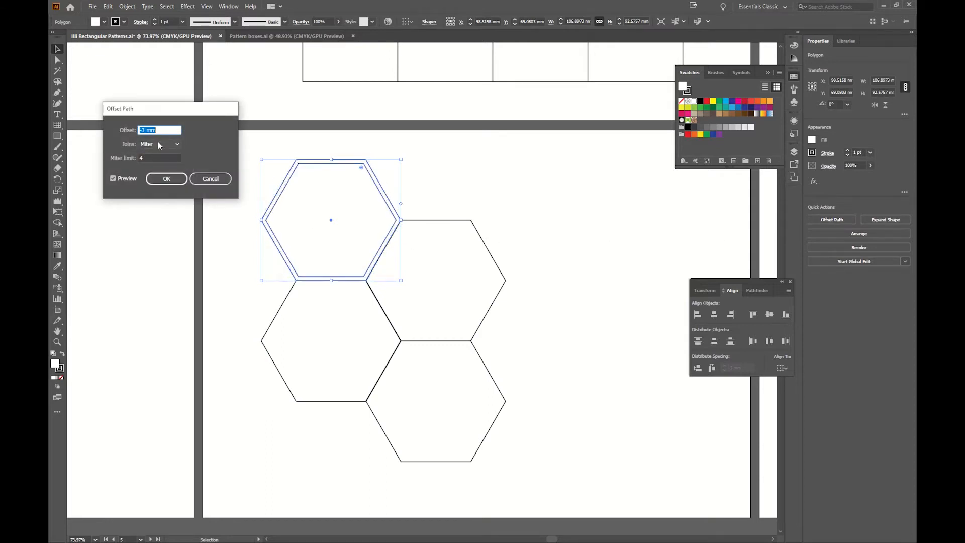
{"action": "key", "text": "Return"}
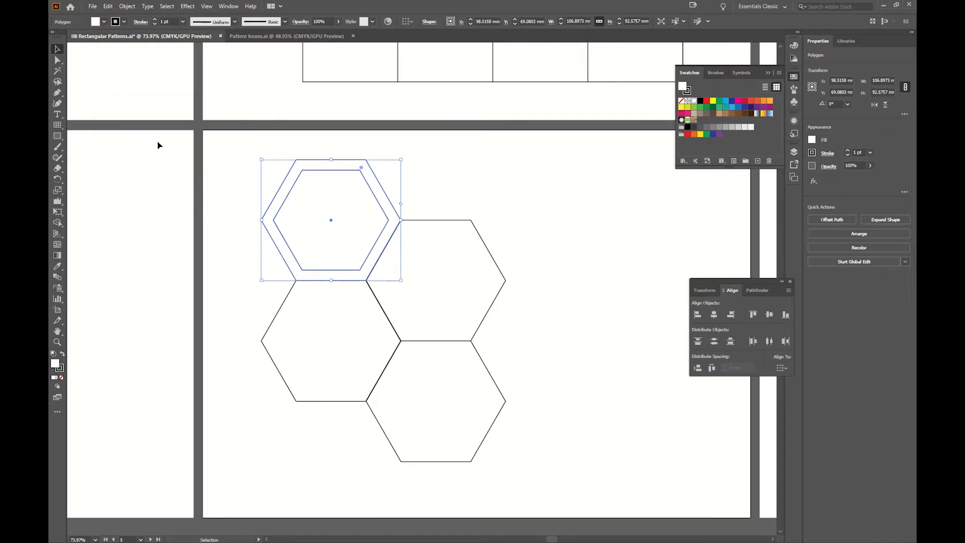
{"action": "left_click", "coordinate": [404, 166]}
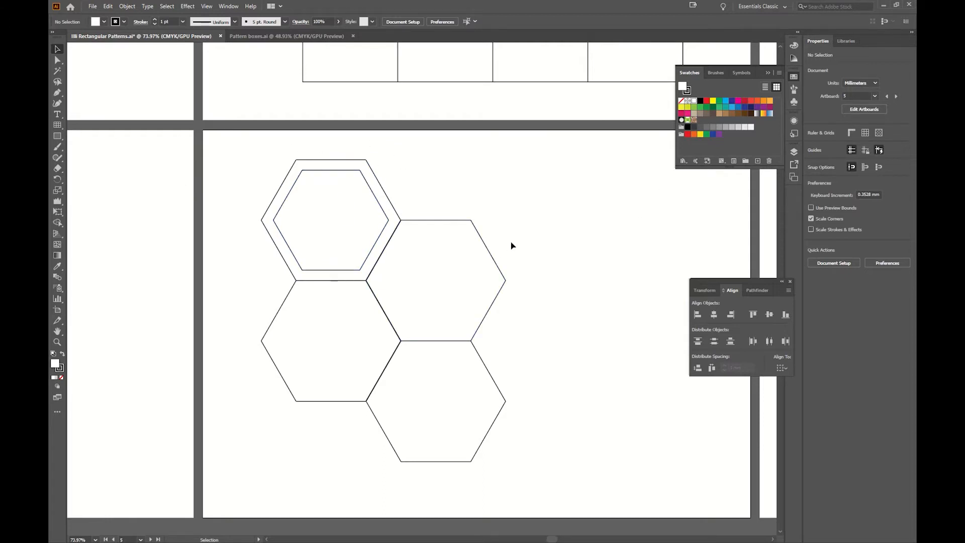
Step: Duplicate the lower octagon on the third artboard up and to the left, slightly overlapping the original
{"action": "key", "text": "space"}
{"action": "left_click_drag", "start_coordinate": [507, 213], "coordinate": [282, 298]}
{"action": "left_click_drag", "start_coordinate": [528, 194], "coordinate": [276, 387]}
{"action": "left_click_drag", "start_coordinate": [368, 315], "coordinate": [272, 404]}
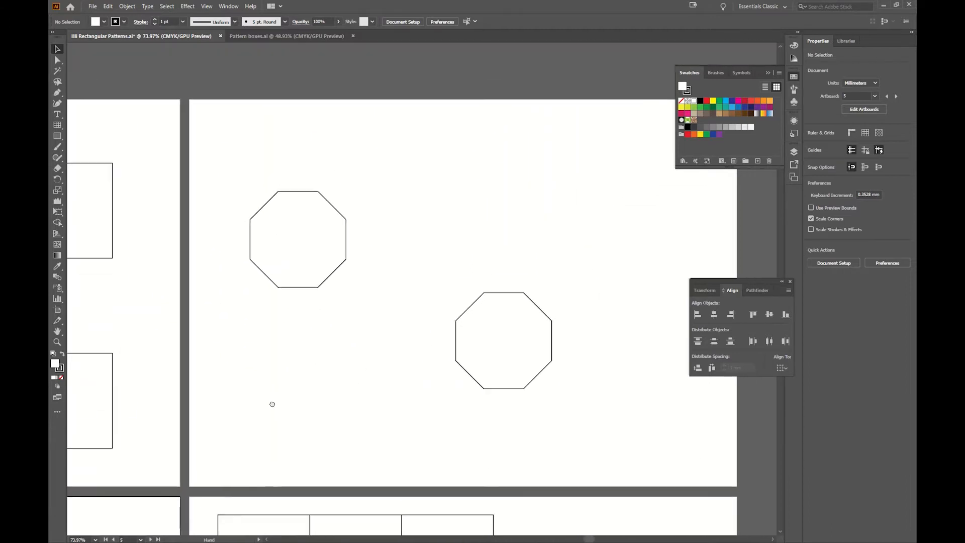
{"action": "left_click", "coordinate": [501, 297]}
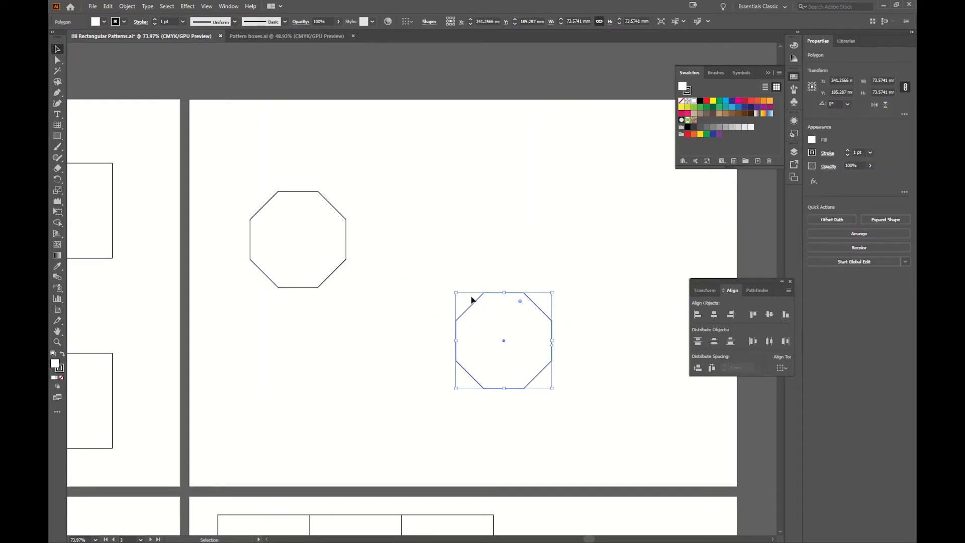
{"action": "key", "text": "a"}
{"action": "key", "text": "ctrl+c"}
{"action": "key", "text": "ctrl+v"}
{"action": "key", "text": "v"}
{"action": "left_click", "coordinate": [571, 394]}
Step: Align the tops of the two overlapping octagons and space them edge to edge horizontally, using the left one as key object
{"action": "left_click_drag", "start_coordinate": [622, 425], "coordinate": [411, 282]}
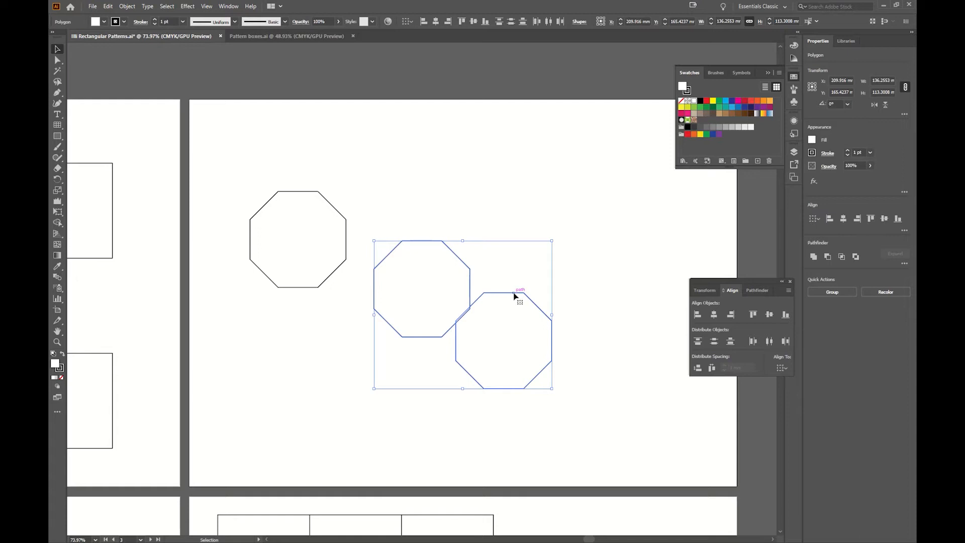
{"action": "left_click", "coordinate": [753, 314]}
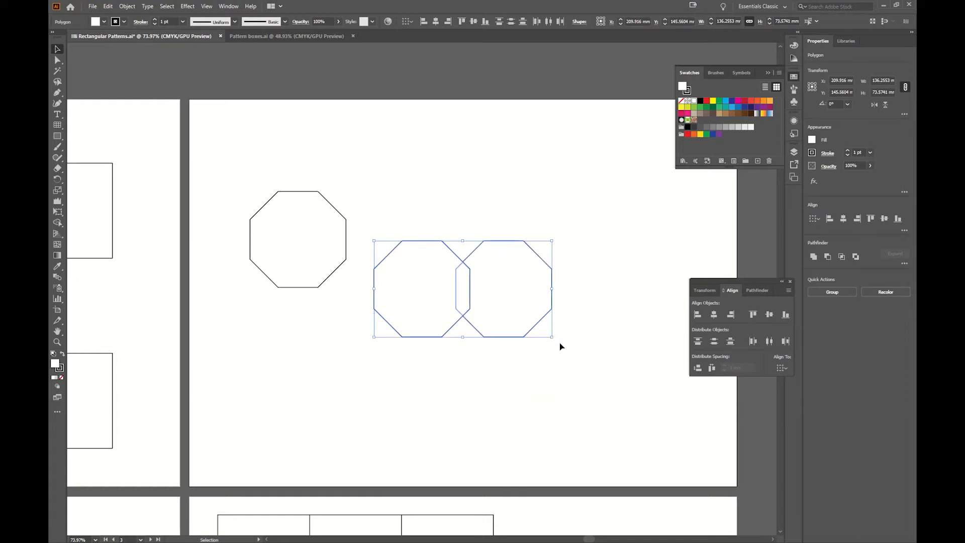
{"action": "left_click", "coordinate": [784, 369]}
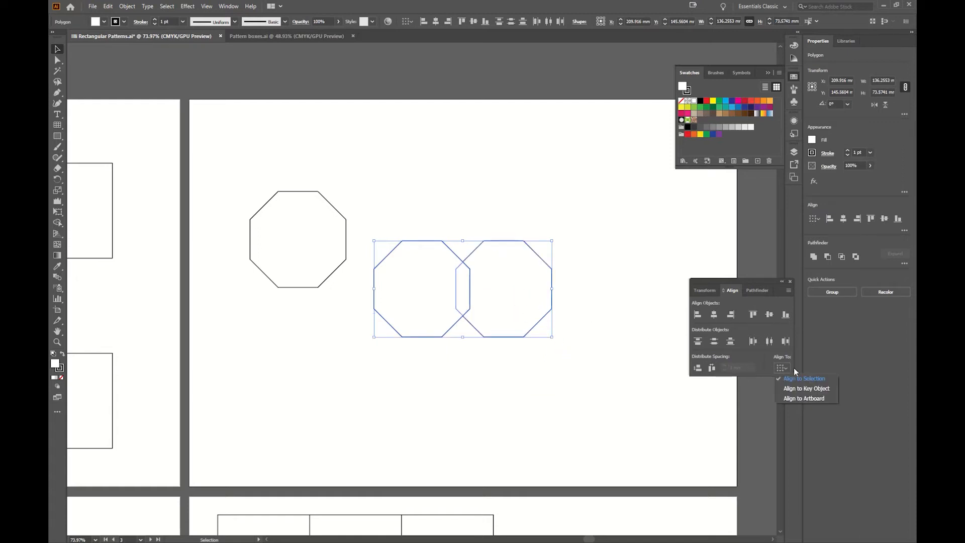
{"action": "left_click", "coordinate": [784, 368]}
{"action": "left_click", "coordinate": [804, 389]}
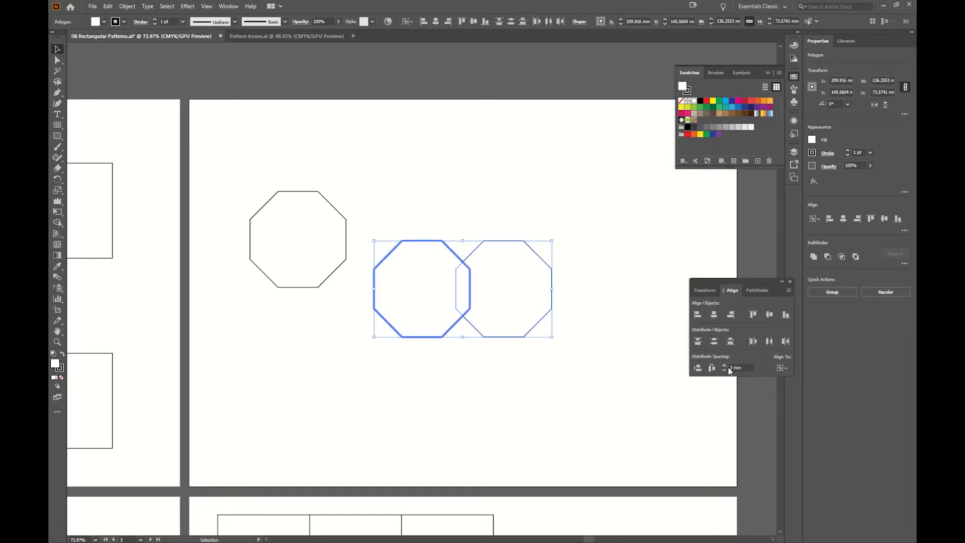
{"action": "left_click", "coordinate": [697, 368]}
{"action": "left_click", "coordinate": [546, 377]}
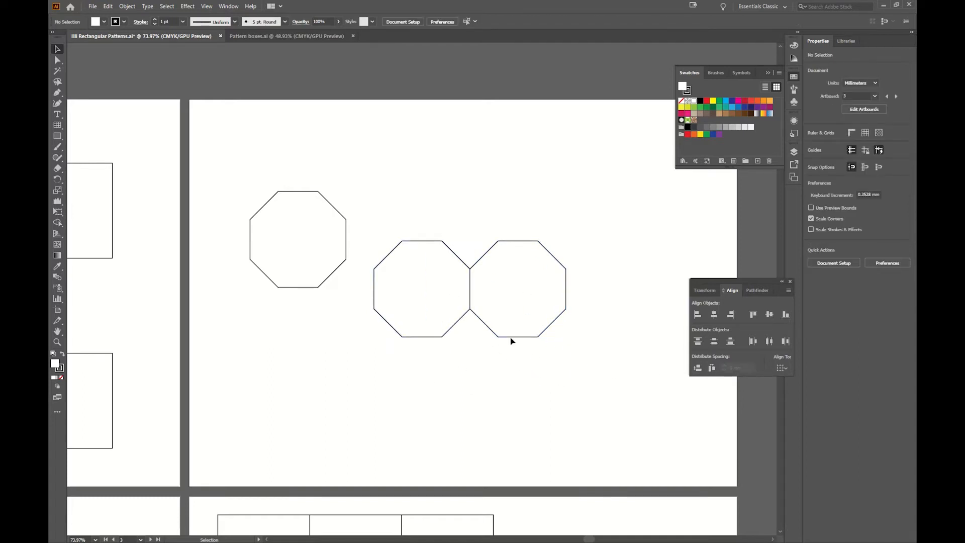
Step: Duplicate the two joined octagons straight down so their edges meet in a block of four around a diamond gap
{"action": "left_click_drag", "start_coordinate": [556, 373], "coordinate": [418, 300]}
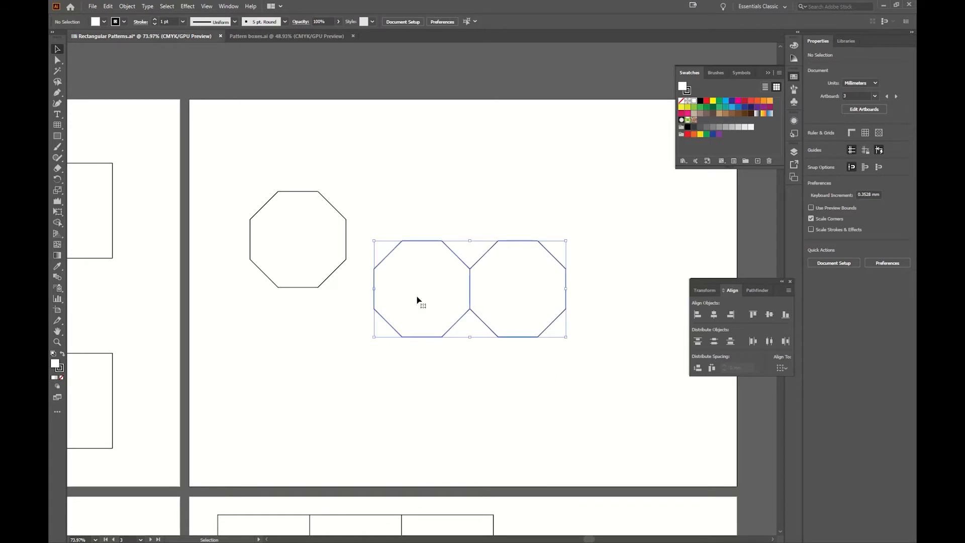
{"action": "left_click_drag", "start_coordinate": [422, 338], "coordinate": [426, 438]}
{"action": "left_click_drag", "start_coordinate": [622, 428], "coordinate": [515, 304]}
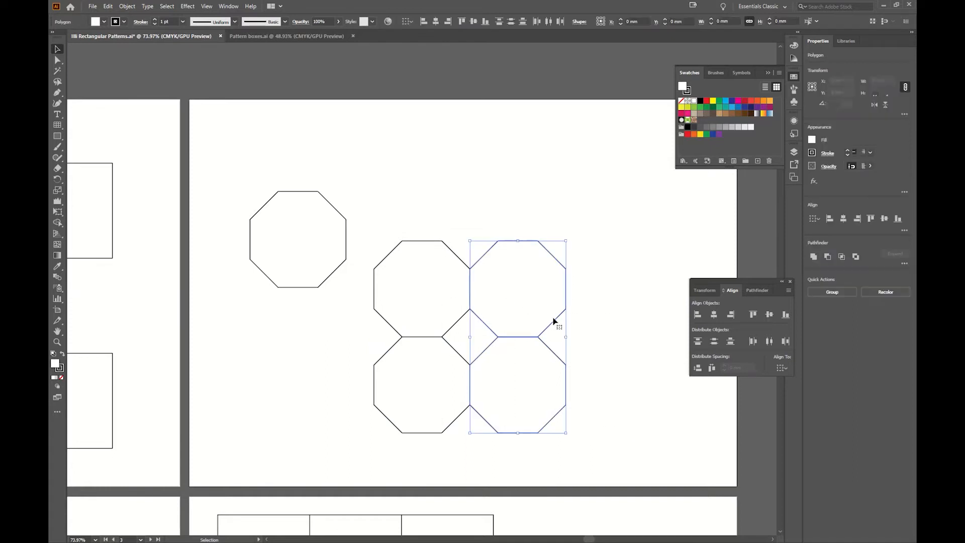
{"action": "left_click_drag", "start_coordinate": [623, 345], "coordinate": [448, 364]}
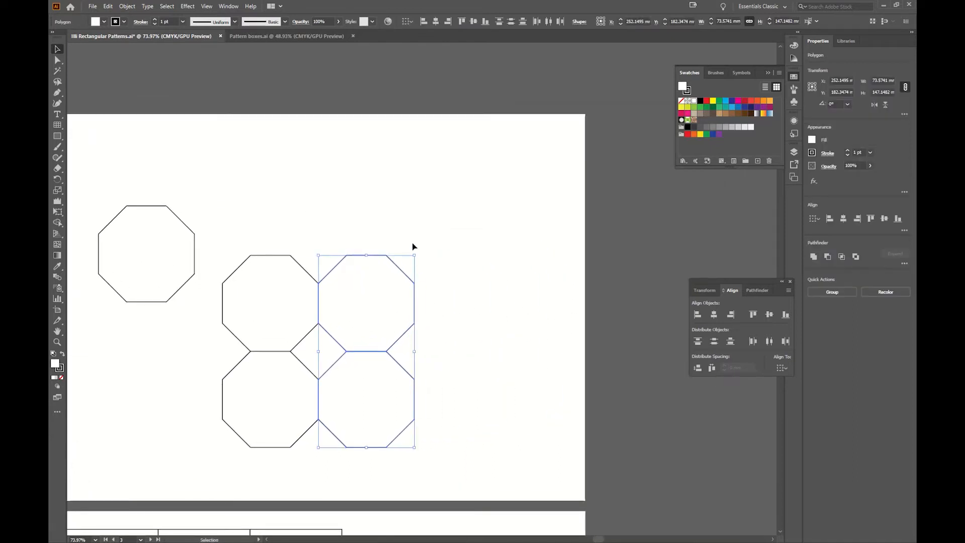
{"action": "left_click", "coordinate": [452, 334]}
Step: Duplicate the block's top-right octagon up and to the right, clear of its neighbours
{"action": "left_click", "coordinate": [384, 305]}
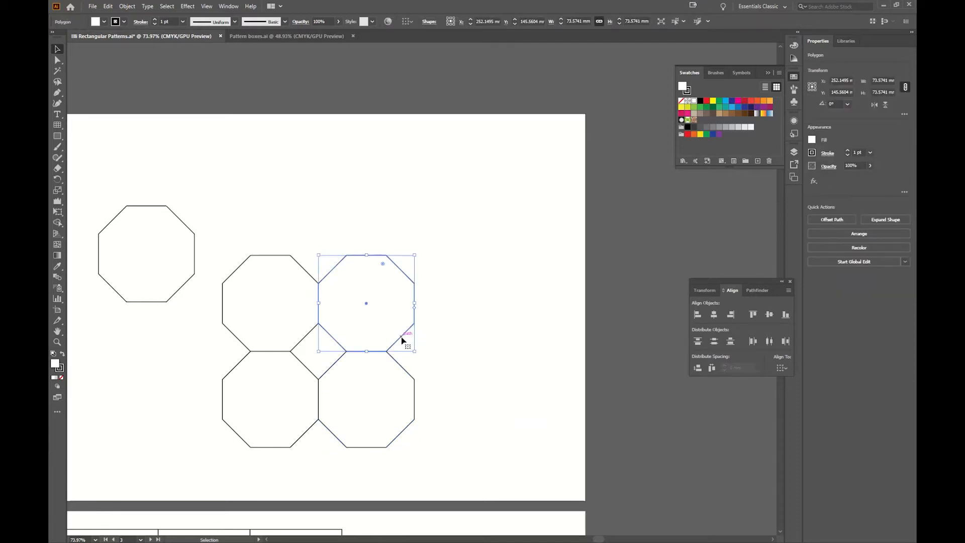
{"action": "left_click_drag", "start_coordinate": [400, 340], "coordinate": [477, 265]}
{"action": "left_click_drag", "start_coordinate": [510, 319], "coordinate": [457, 352]}
Step: Duplicate the separate octagon diagonally down to the right so the slanted edges of the two octagons meet
{"action": "left_click_drag", "start_coordinate": [362, 230], "coordinate": [420, 303]}
{"action": "key", "text": "ctrl+z"}
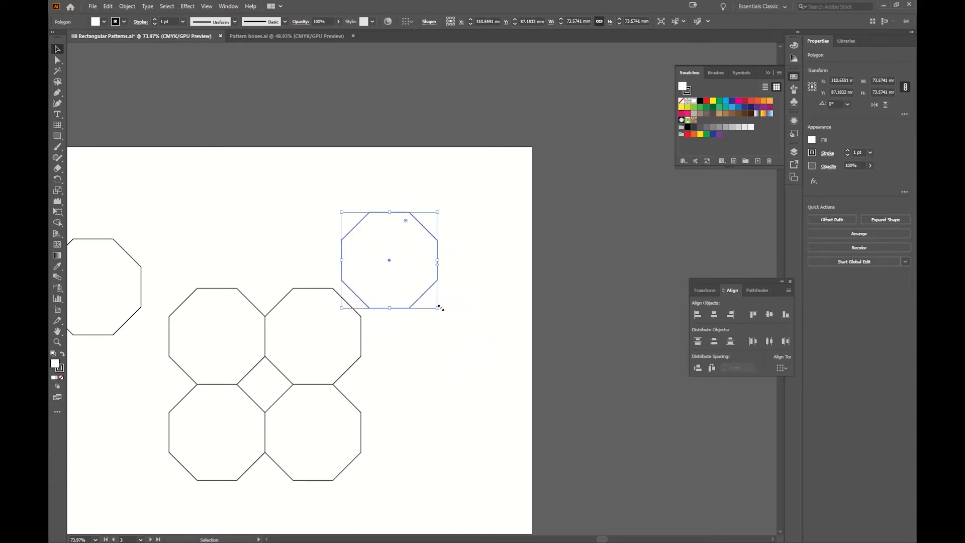
{"action": "left_click_drag", "start_coordinate": [361, 224], "coordinate": [414, 308]}
{"action": "left_click", "coordinate": [451, 417]}
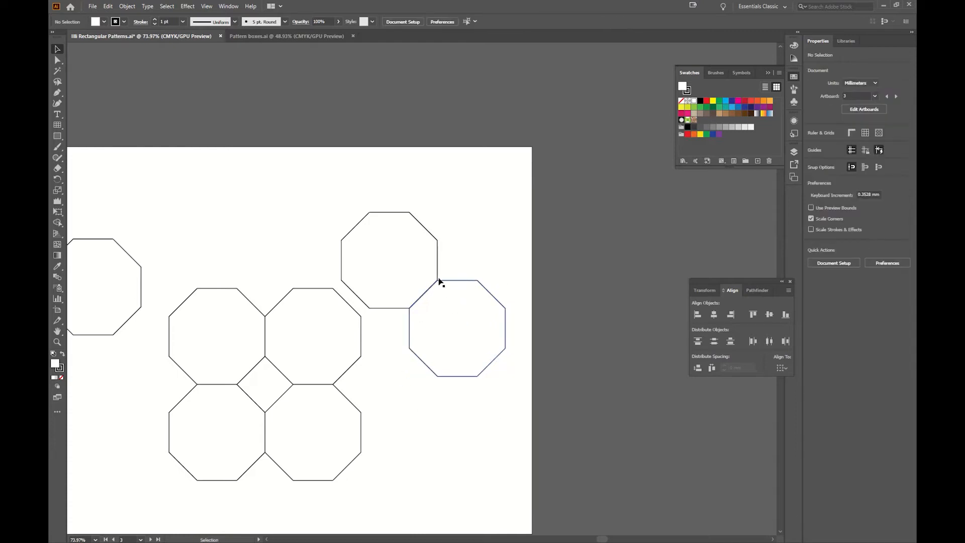
Step: Duplicate the diagonal octagon pair up and to the right, forming a ring of four around a square gap
{"action": "left_click_drag", "start_coordinate": [469, 383], "coordinate": [408, 289]}
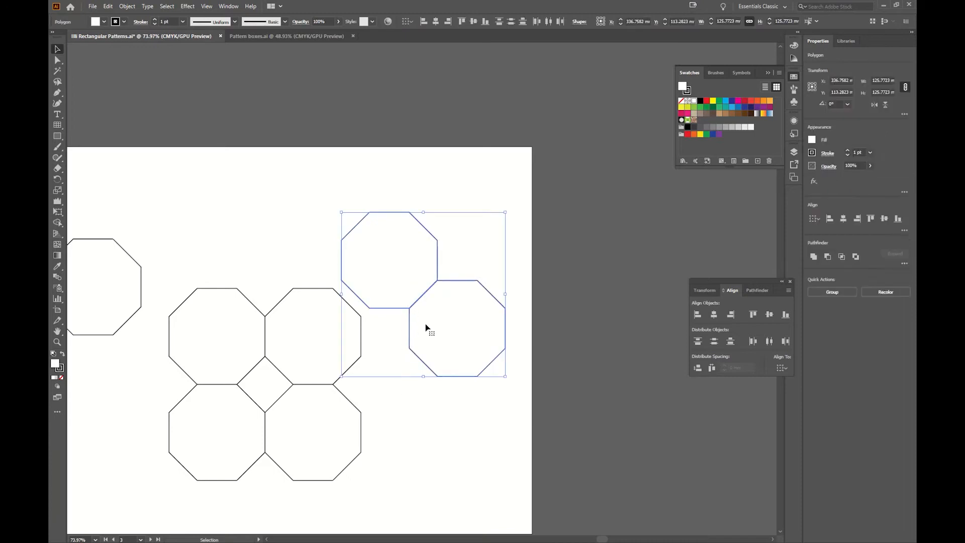
{"action": "left_click_drag", "start_coordinate": [418, 357], "coordinate": [486, 289]}
{"action": "left_click", "coordinate": [516, 406]}
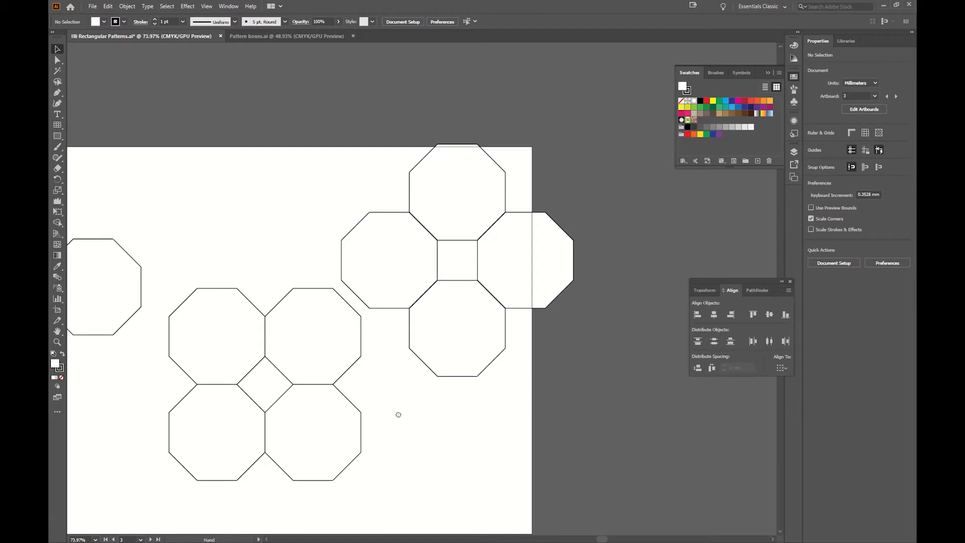
Step: Show the rulers and place one horizontal and two vertical guides beside the three-by-three grid on the artboard below
{"action": "left_click_drag", "start_coordinate": [398, 415], "coordinate": [507, 164]}
{"action": "left_click_drag", "start_coordinate": [524, 329], "coordinate": [545, 157]}
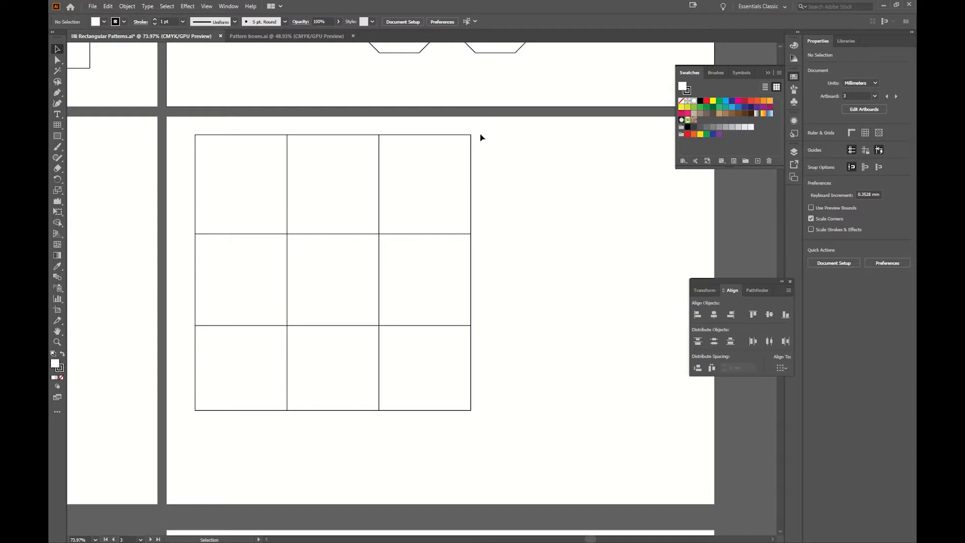
{"action": "key", "text": "ctrl+r"}
{"action": "left_click_drag", "start_coordinate": [520, 45], "coordinate": [565, 216]}
{"action": "left_click_drag", "start_coordinate": [70, 248], "coordinate": [545, 264]}
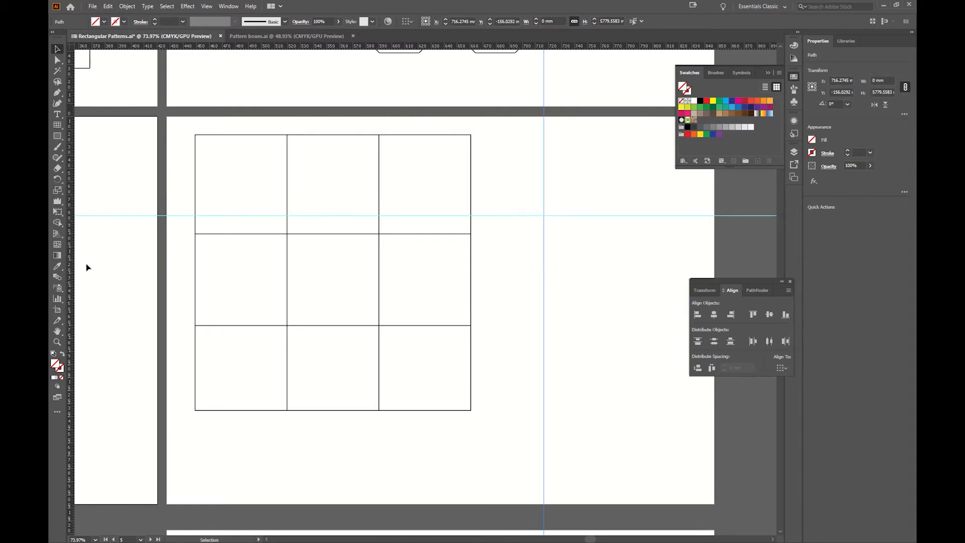
{"action": "left_click_drag", "start_coordinate": [71, 246], "coordinate": [666, 244]}
Step: Try drawing a square about 98.8 mm wide from the intersection of the guides
{"action": "key", "text": "m"}
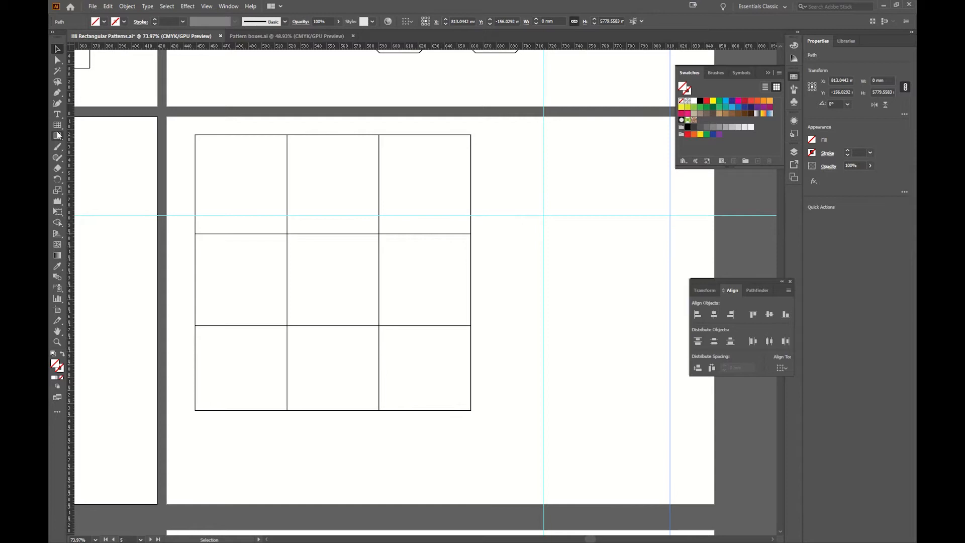
{"action": "left_click_drag", "start_coordinate": [543, 215], "coordinate": [672, 344]}
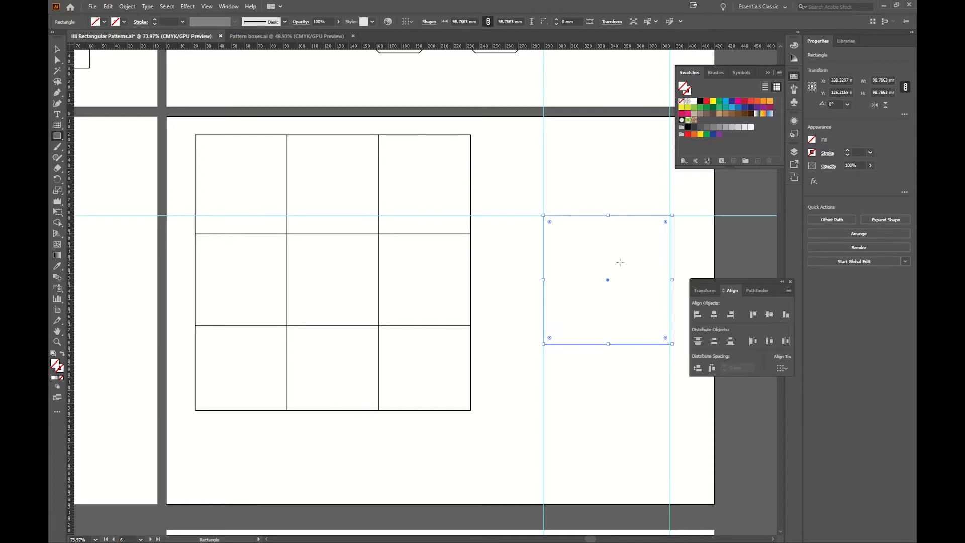
{"action": "key", "text": "ctrl+z"}
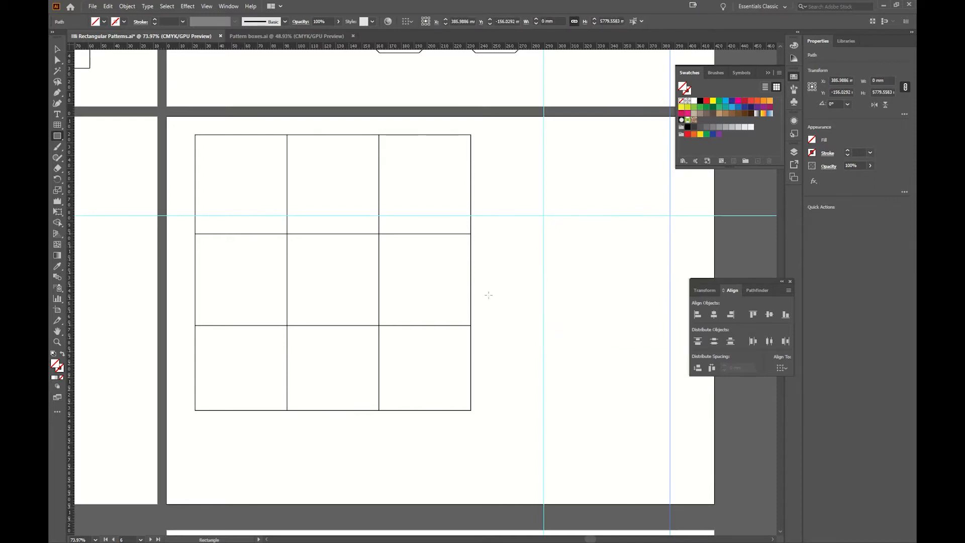
Step: Undo the placement of the horizontal and vertical guides
{"action": "key", "text": "v"}
{"action": "left_click_drag", "start_coordinate": [584, 215], "coordinate": [561, 216]}
{"action": "key", "text": "ctrl+z"}
{"action": "key", "text": "ctrl+z"}
{"action": "key", "text": "ctrl+z"}
{"action": "key", "text": "ctrl+z"}
Step: Create a 100 × 100 mm rectangular grid with two horizontal and two vertical dividers beside the existing grid
{"action": "left_click", "coordinate": [58, 125]}
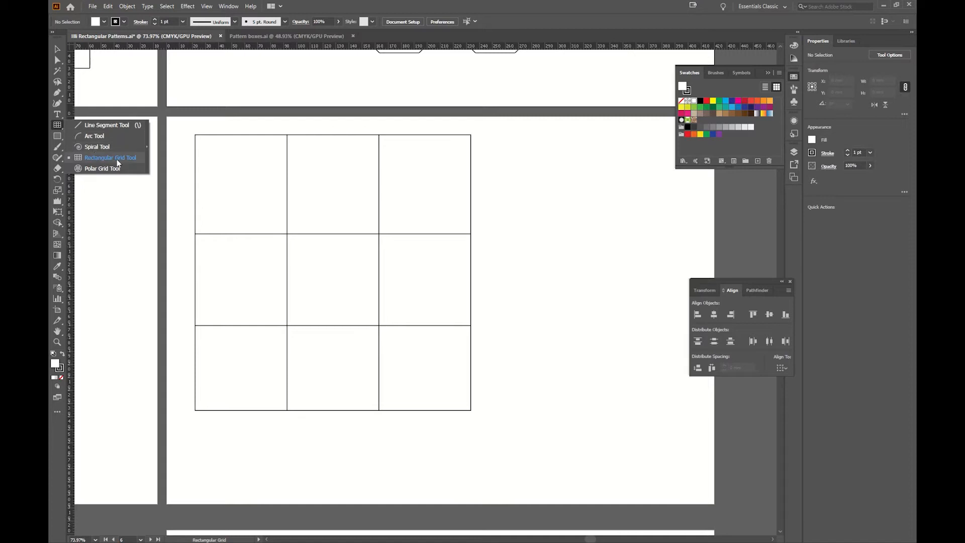
{"action": "left_click", "coordinate": [110, 158]}
{"action": "left_click", "coordinate": [122, 155]}
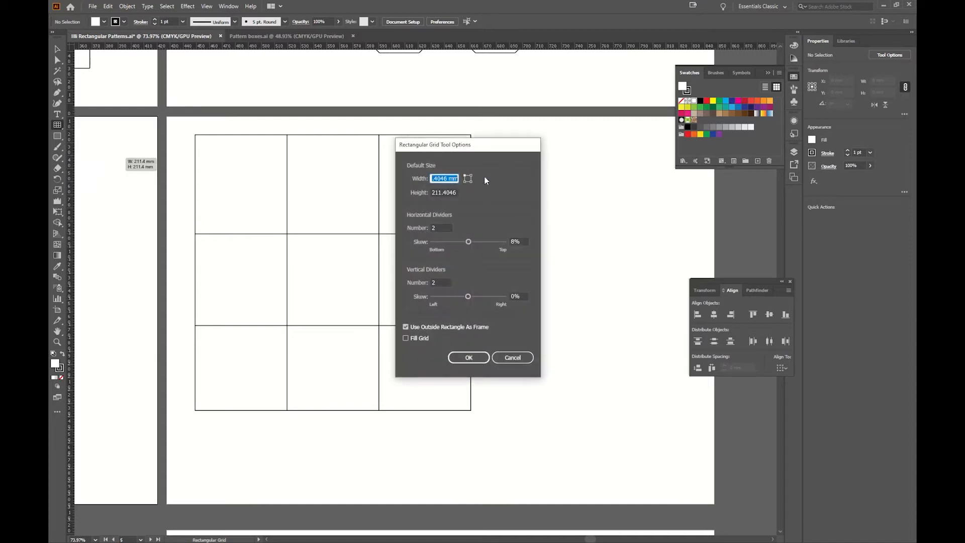
{"action": "left_click", "coordinate": [513, 357]}
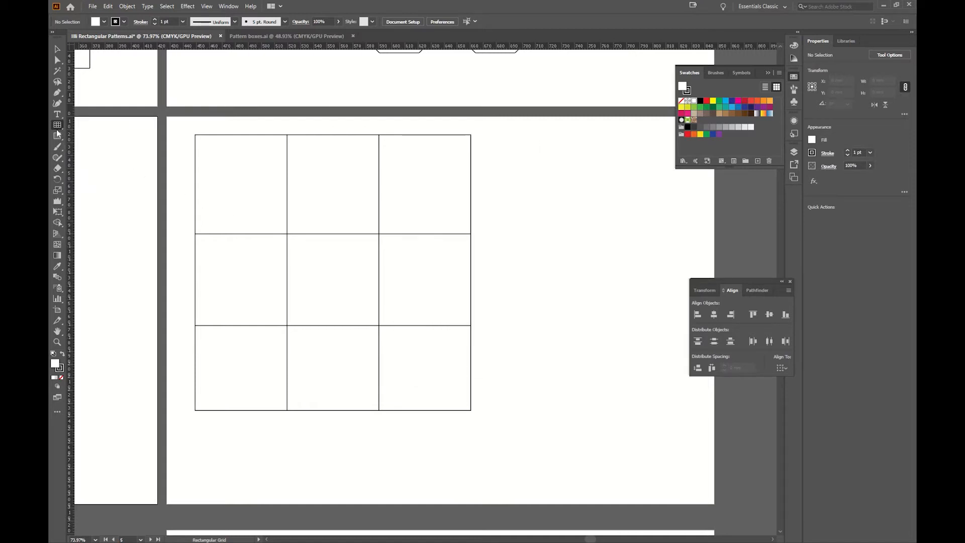
{"action": "left_click", "coordinate": [496, 194]}
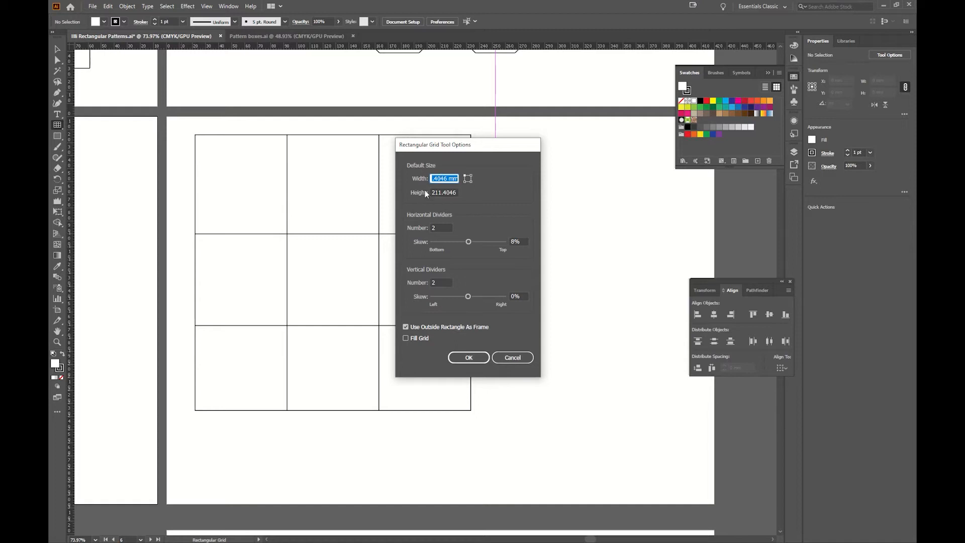
{"action": "type", "text": "100"}
{"action": "left_click", "coordinate": [438, 192]}
{"action": "type", "text": "10mm"}
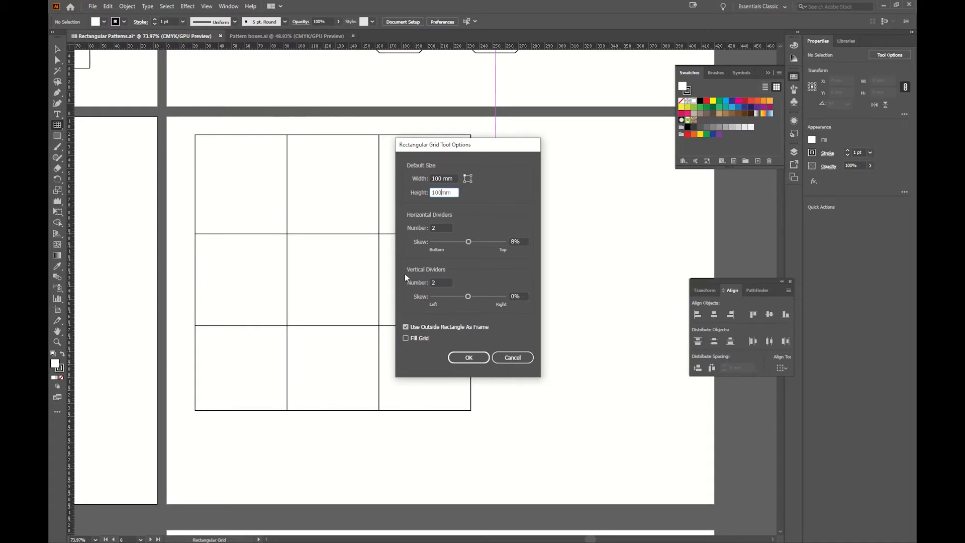
{"action": "left_click", "coordinate": [437, 228]}
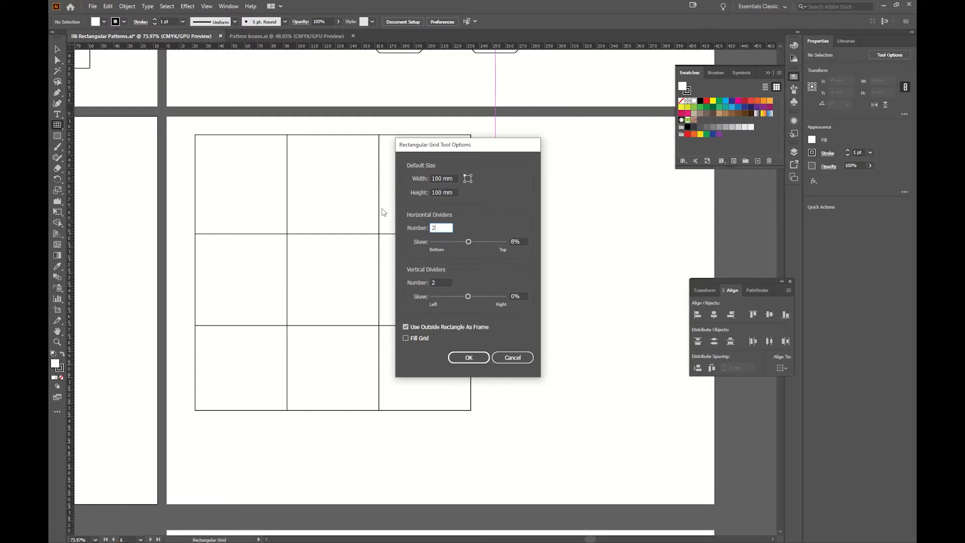
{"action": "left_click", "coordinate": [469, 357]}
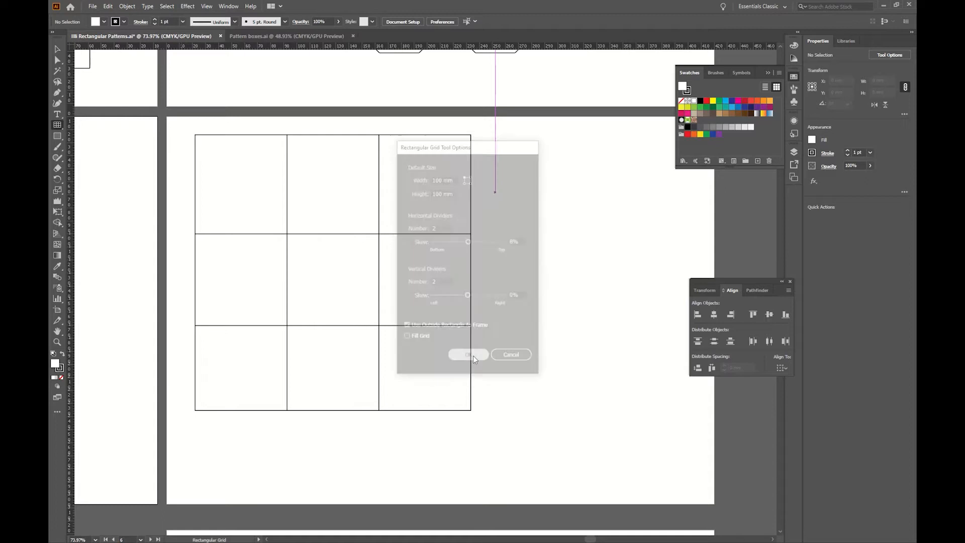
Step: Delete the 100 × 100 mm rectangular grid beside the larger grid
{"action": "key", "text": "v"}
{"action": "left_click", "coordinate": [578, 347]}
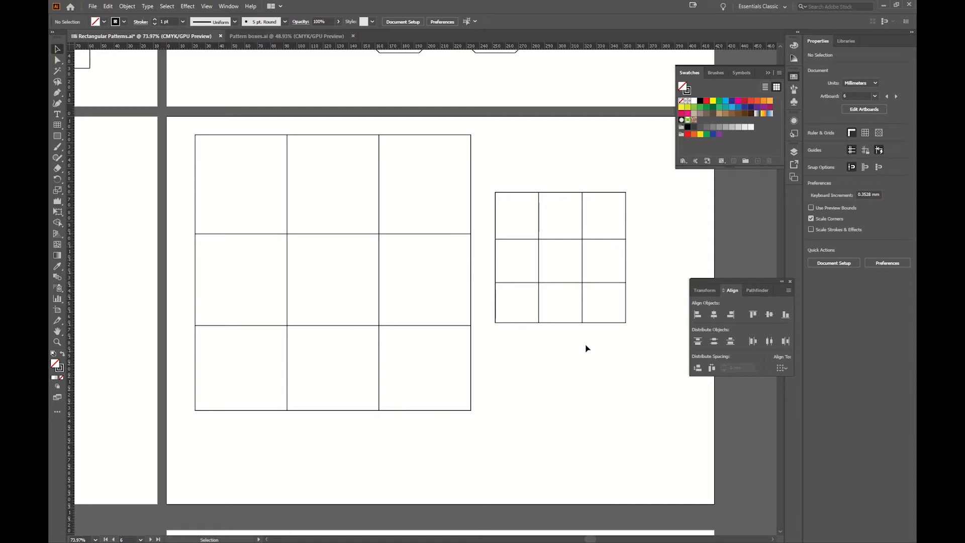
{"action": "left_click_drag", "start_coordinate": [645, 359], "coordinate": [490, 167]}
{"action": "left_click", "coordinate": [506, 193]}
{"action": "key", "text": "Delete"}
Step: Try drawing small rectangular grids freehand beside the larger grid, undoing each attempt
{"action": "left_click", "coordinate": [57, 125]}
{"action": "left_click_drag", "start_coordinate": [522, 177], "coordinate": [629, 297]}
{"action": "left_click", "coordinate": [628, 297]}
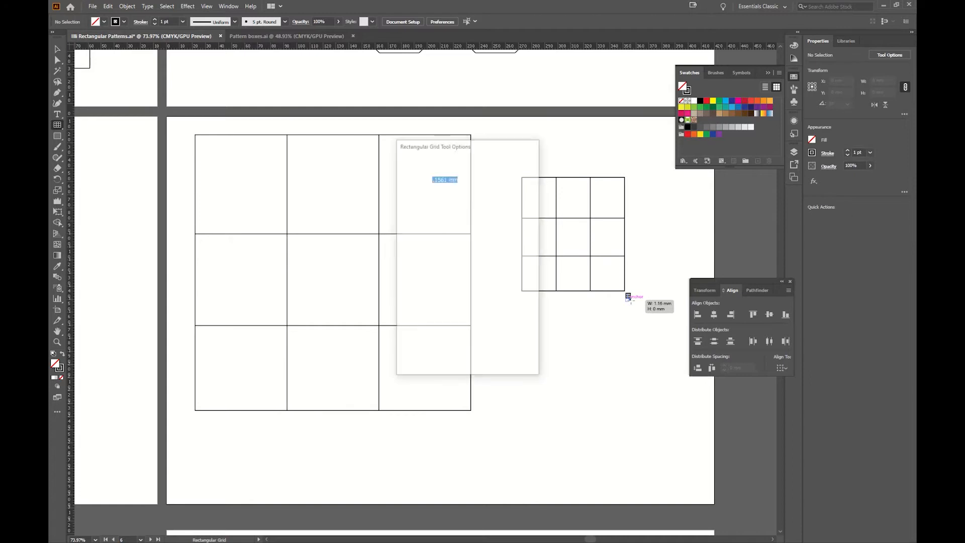
{"action": "left_click", "coordinate": [524, 356]}
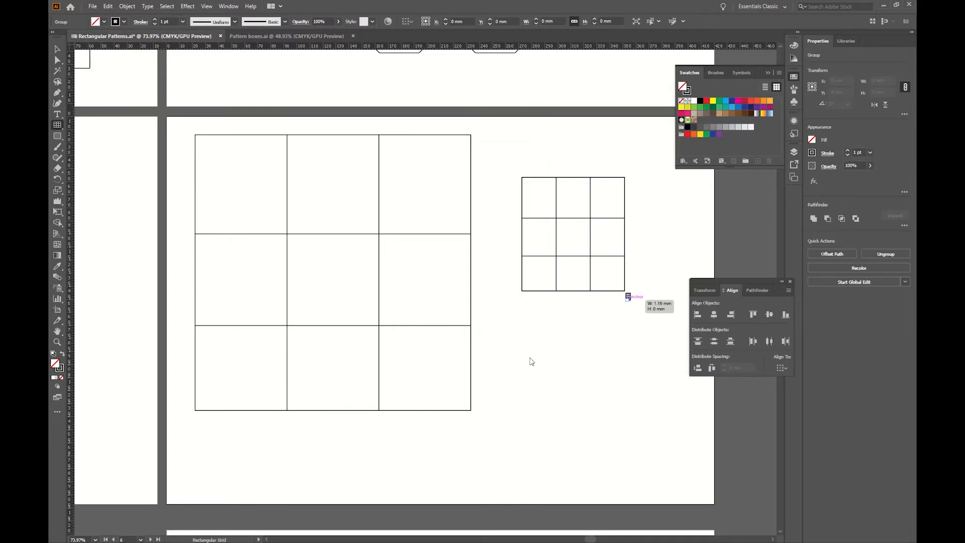
{"action": "key", "text": "ctrl+z"}
{"action": "left_click_drag", "start_coordinate": [505, 178], "coordinate": [538, 227]}
{"action": "key", "text": "ctrl+z"}
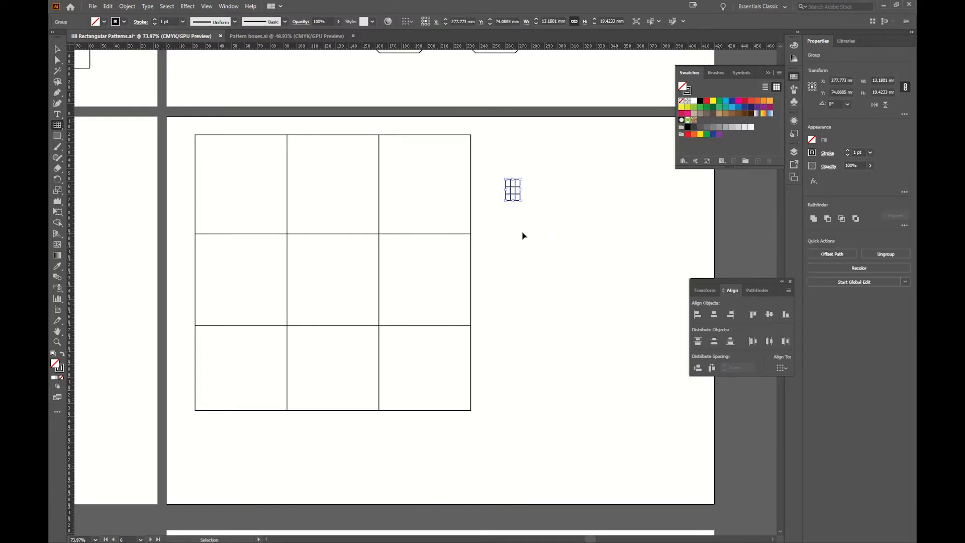
{"action": "key", "text": "ctrl+z"}
{"action": "left_click_drag", "start_coordinate": [499, 180], "coordinate": [586, 277]}
{"action": "key", "text": "ctrl+z"}
{"action": "key", "text": "ctrl+z"}
Step: Draw a three-by-three rectangular grid about 85 × 94 mm beside the larger one, adding and removing rows and columns while drawing
{"action": "left_click_drag", "start_coordinate": [504, 192], "coordinate": [615, 314]}
{"action": "key", "text": "Up"}
{"action": "key", "text": "Down"}
{"action": "key", "text": "Down"}
{"action": "key", "text": "Up"}
{"action": "key", "text": "Up"}
{"action": "key", "text": "Right"}
{"action": "key", "text": "Right"}
{"action": "key", "text": "Left"}
{"action": "key", "text": "Left"}
{"action": "key", "text": "Right"}
{"action": "key", "text": "Left"}
{"action": "key", "text": "Up"}
{"action": "key", "text": "Down"}
{"action": "key", "text": "Down"}
{"action": "key", "text": "Down"}
{"action": "key", "text": "Down"}
{"action": "key", "text": "Up"}
{"action": "key", "text": "Up"}
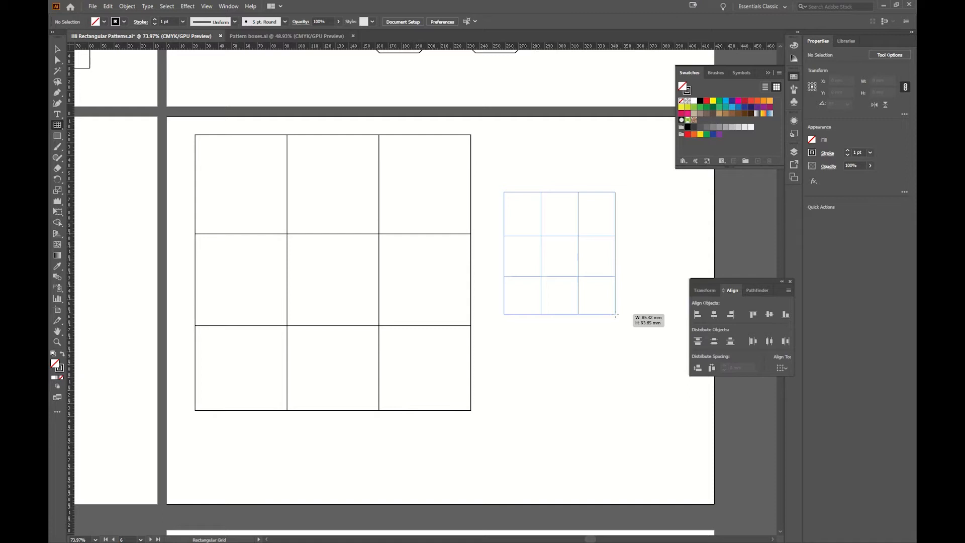
Step: Resize the grid being drawn to about 84 × 91 mm, skewing its vertical dividers both ways and returning them to even spacing
{"action": "key", "text": "x"}
{"action": "left_click_drag", "start_coordinate": [615, 314], "coordinate": [613, 311]}
{"action": "key", "text": "x"}
{"action": "key", "text": "x"}
{"action": "key", "text": "x"}
{"action": "key", "text": "x"}
{"action": "key", "text": "x"}
{"action": "key", "text": "x"}
{"action": "key", "text": "x"}
{"action": "key", "text": "x"}
{"action": "key", "text": "c"}
{"action": "key", "text": "c"}
{"action": "key", "text": "c"}
{"action": "key", "text": "c"}
{"action": "key", "text": "c"}
{"action": "key", "text": "c"}
{"action": "key", "text": "c"}
{"action": "key", "text": "c"}
{"action": "key", "text": "c"}
{"action": "key", "text": "c"}
{"action": "key", "text": "c"}
{"action": "key", "text": "c"}
{"action": "key", "text": "c"}
{"action": "key", "text": "c"}
{"action": "key", "text": "c"}
{"action": "key", "text": "x"}
{"action": "key", "text": "x"}
{"action": "key", "text": "x"}
{"action": "key", "text": "x"}
{"action": "key", "text": "x"}
{"action": "key", "text": "x"}
{"action": "key", "text": "x"}
{"action": "key", "text": "x"}
{"action": "key", "text": "c"}
{"action": "key", "text": "c"}
{"action": "key", "text": "c"}
{"action": "key", "text": "c"}
{"action": "key", "text": "c"}
{"action": "key", "text": "x"}
{"action": "key", "text": "x"}
{"action": "key", "text": "x"}
{"action": "key", "text": "x"}
{"action": "key", "text": "x"}
{"action": "key", "text": "c"}
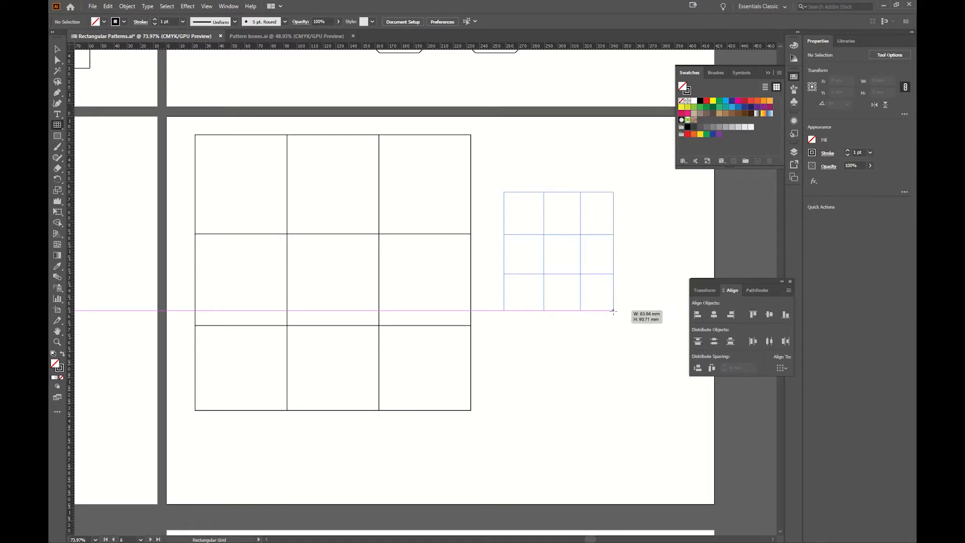
{"action": "left_click_drag", "start_coordinate": [614, 311], "coordinate": [613, 311]}
{"action": "key", "text": "x"}
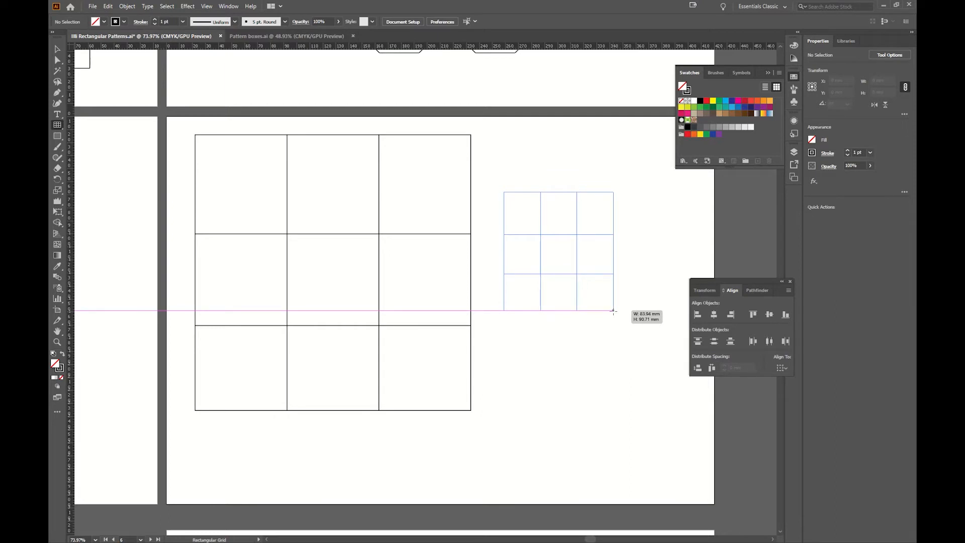
Step: Skew the horizontal dividers of the small grid being drawn back and forth, ending at 68% with taller rows towards the top
{"action": "key", "text": "f"}
{"action": "left_click_drag", "start_coordinate": [613, 311], "coordinate": [614, 311]}
{"action": "key", "text": "v"}
{"action": "key", "text": "v"}
{"action": "key", "text": "f"}
{"action": "key", "text": "f"}
{"action": "key", "text": "f"}
{"action": "key", "text": "f"}
{"action": "key", "text": "f"}
{"action": "key", "text": "f"}
{"action": "key", "text": "f"}
{"action": "key", "text": "f"}
{"action": "key", "text": "f"}
{"action": "key", "text": "v"}
{"action": "key", "text": "v"}
{"action": "key", "text": "v"}
{"action": "key", "text": "v"}
{"action": "key", "text": "f"}
{"action": "key", "text": "f"}
{"action": "key", "text": "f"}
{"action": "key", "text": "f"}
{"action": "key", "text": "v"}
{"action": "key", "text": "v"}
{"action": "key", "text": "v"}
{"action": "key", "text": "v"}
{"action": "key", "text": "v"}
{"action": "key", "text": "v"}
{"action": "key", "text": "v"}
{"action": "key", "text": "v"}
{"action": "key", "text": "f"}
{"action": "key", "text": "f"}
{"action": "key", "text": "f"}
{"action": "key", "text": "f"}
{"action": "key", "text": "f"}
{"action": "key", "text": "f"}
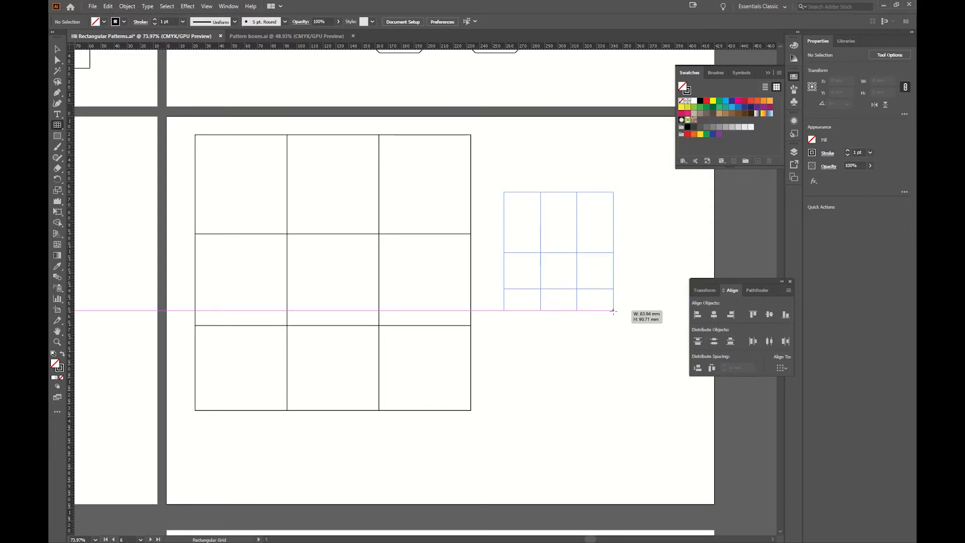
Step: Skew the vertical dividers of the small grid by 30% and finish it at about 84 × 91 mm, dismissing the grid options
{"action": "left_click_drag", "start_coordinate": [614, 311], "coordinate": [613, 311]}
{"action": "key", "text": "c"}
{"action": "key", "text": "c"}
{"action": "key", "text": "c"}
{"action": "key", "text": "c"}
{"action": "left_click", "coordinate": [613, 311]}
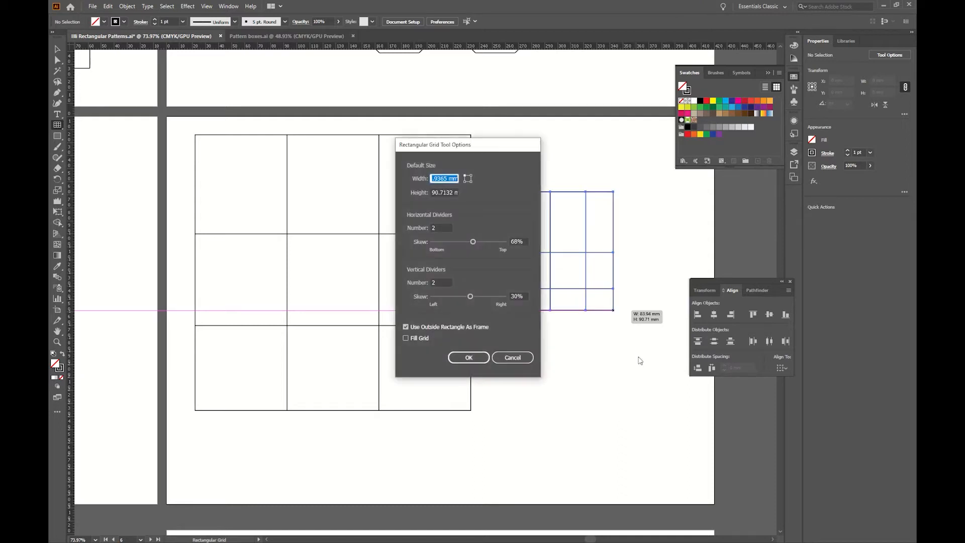
{"action": "left_click", "coordinate": [522, 358]}
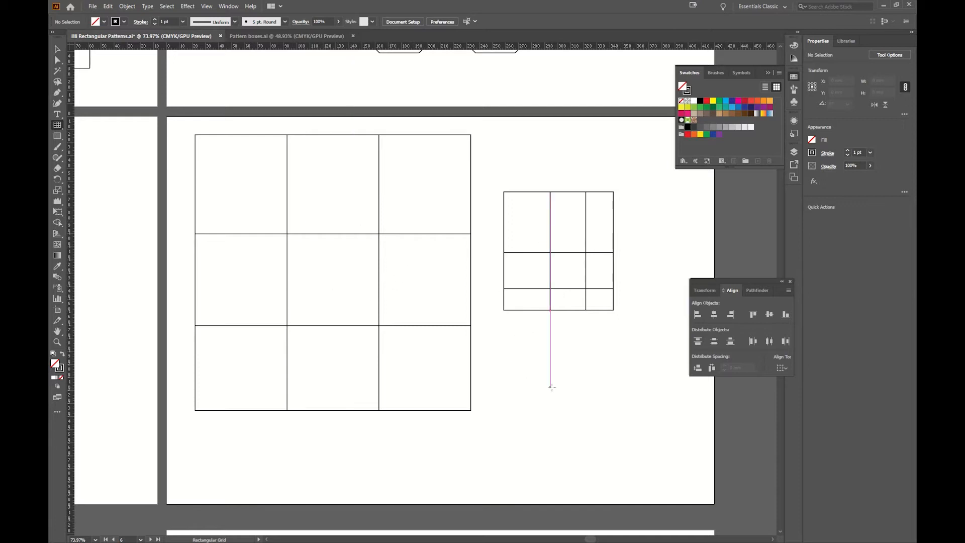
{"action": "left_click", "coordinate": [59, 129]}
{"action": "left_click", "coordinate": [524, 357]}
{"action": "key", "text": "Return"}
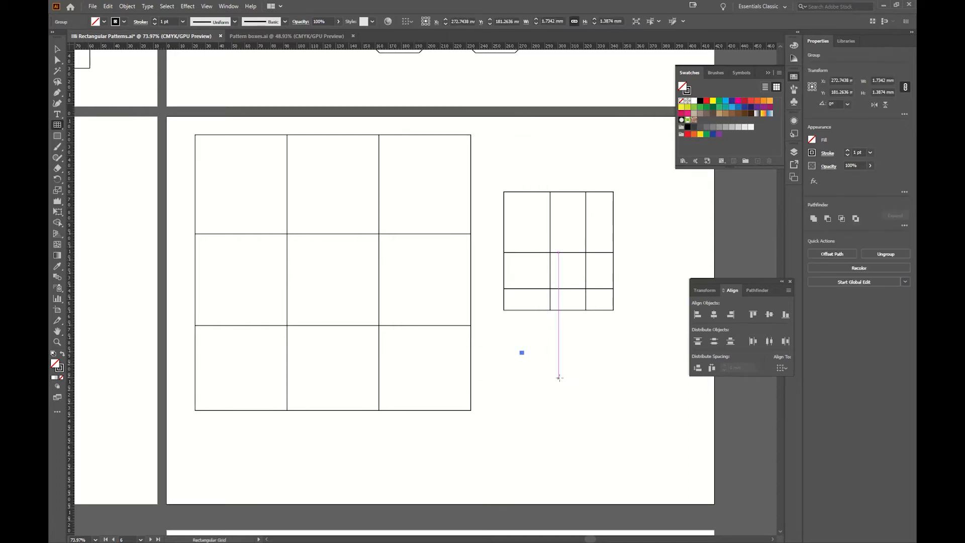
Step: Start a new rectangular grid below the skewed one, setting the horizontal and vertical divider skew to 0%
{"action": "left_click", "coordinate": [530, 336]}
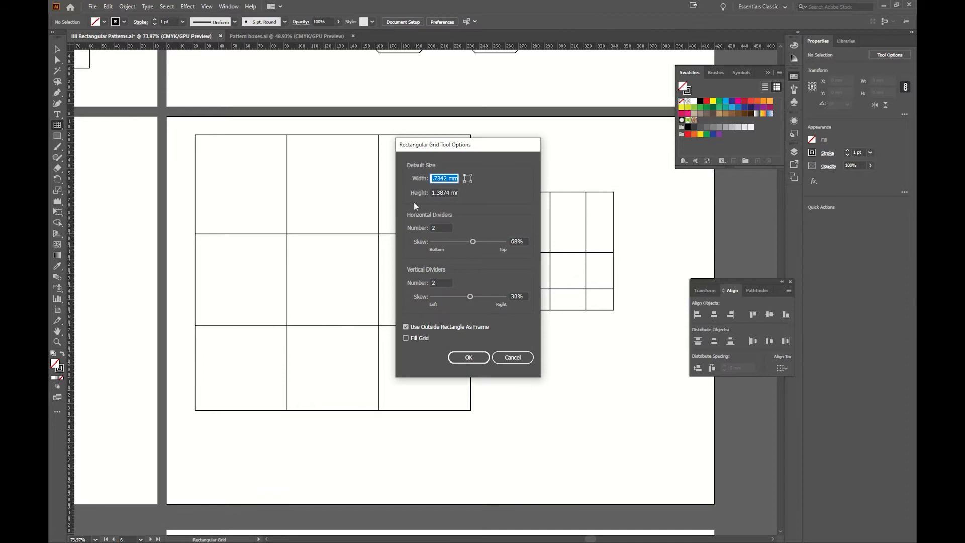
{"action": "double_click", "coordinate": [516, 242]}
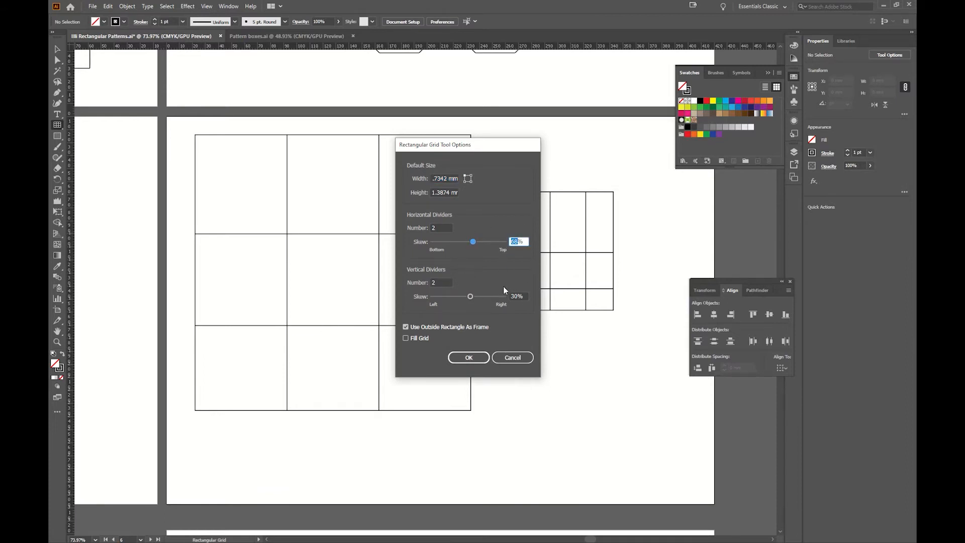
{"action": "type", "text": "0"}
{"action": "double_click", "coordinate": [516, 296]}
{"action": "type", "text": "0"}
Step: Create the grid with 3 horizontal and 3 vertical dividers and enlarge it to about 27 × 22 mm
{"action": "double_click", "coordinate": [438, 227]}
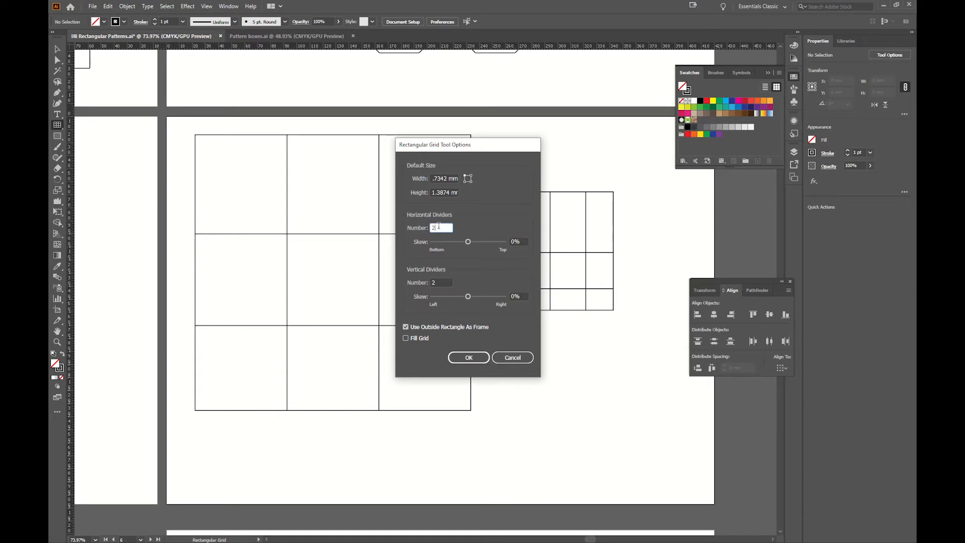
{"action": "double_click", "coordinate": [438, 282]}
{"action": "type", "text": "3"}
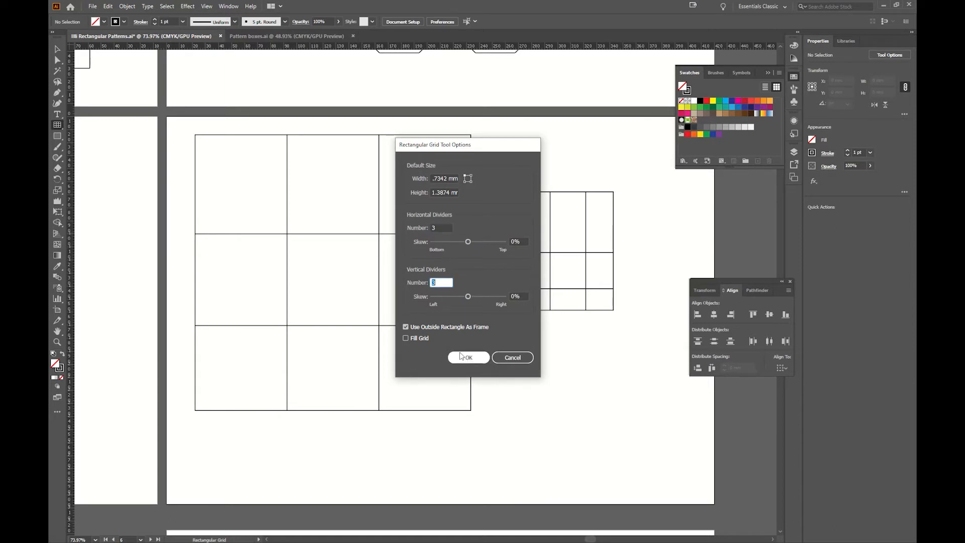
{"action": "left_click", "coordinate": [480, 362]}
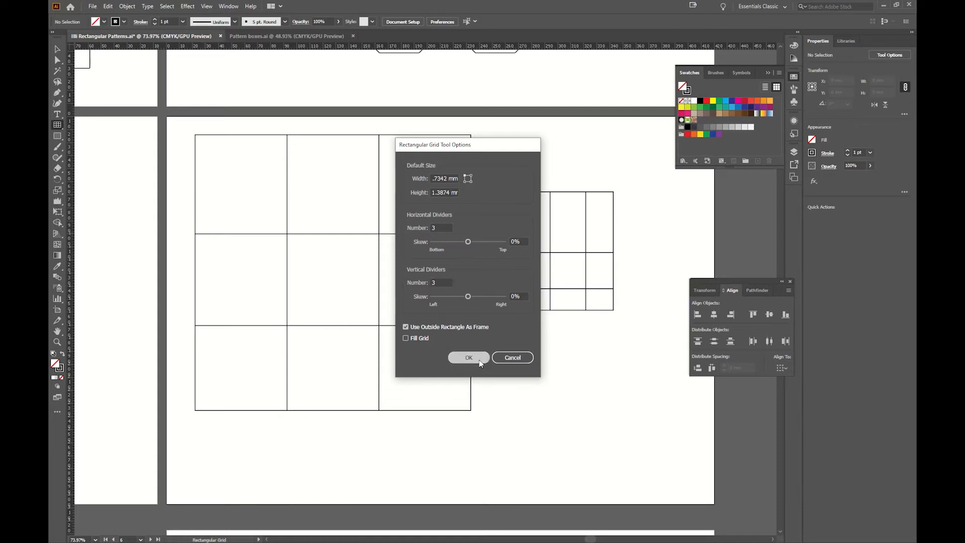
{"action": "key", "text": "v"}
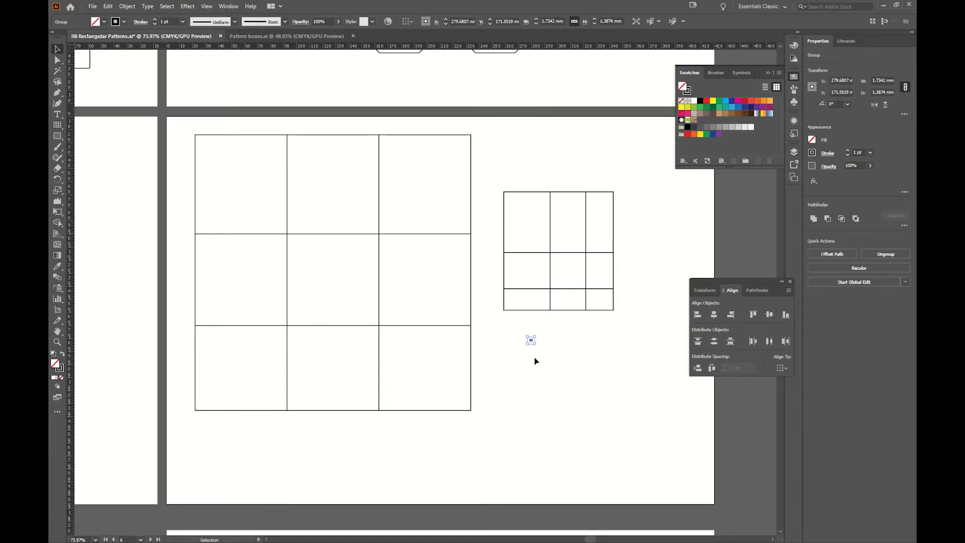
{"action": "left_click_drag", "start_coordinate": [528, 336], "coordinate": [640, 461]}
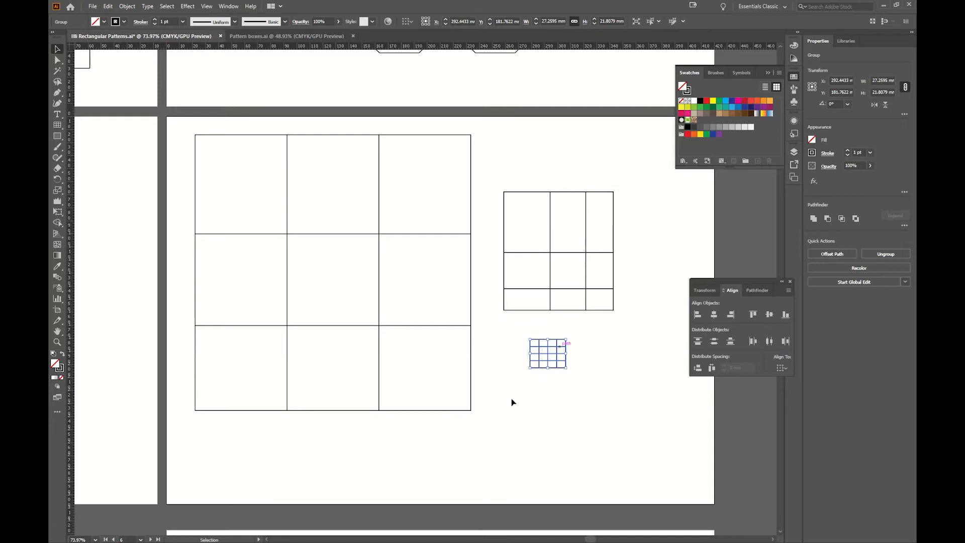
Step: Copy the rightmost red triangle from the overlapping triangle row and paste it onto the artboard with the large three-by-three grid
{"action": "scroll", "coordinate": [489, 375], "scroll_direction": "up", "scroll_amount": 9}
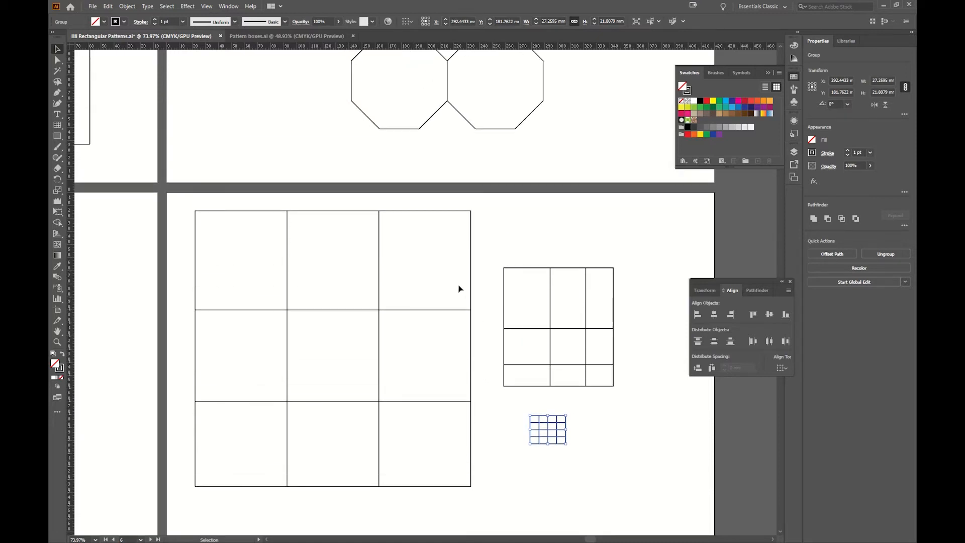
{"action": "left_click_drag", "start_coordinate": [282, 204], "coordinate": [434, 268]}
{"action": "left_click_drag", "start_coordinate": [153, 177], "coordinate": [426, 318]}
{"action": "left_click_drag", "start_coordinate": [290, 295], "coordinate": [612, 286]}
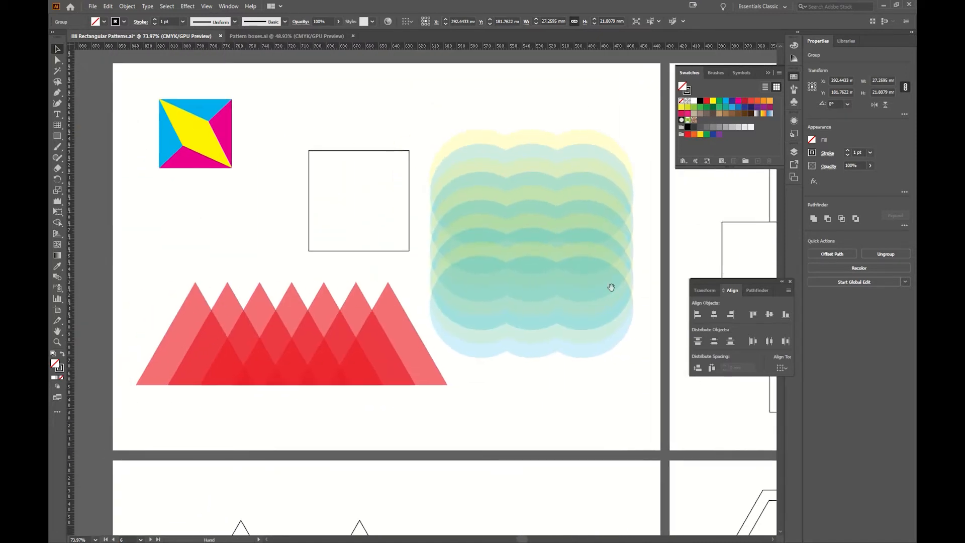
{"action": "left_click", "coordinate": [394, 336]}
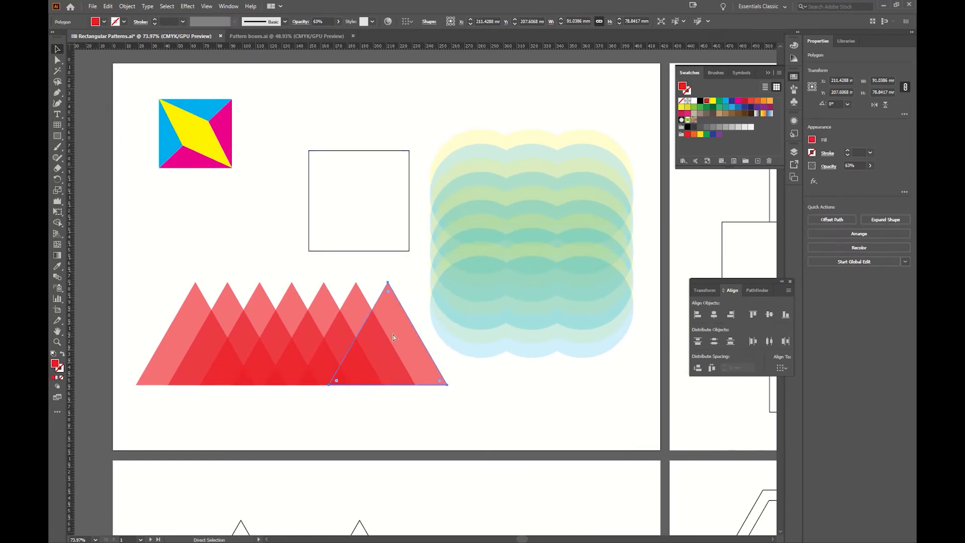
{"action": "left_click_drag", "start_coordinate": [585, 366], "coordinate": [196, 241]}
{"action": "left_click_drag", "start_coordinate": [453, 347], "coordinate": [132, 173]}
{"action": "left_click_drag", "start_coordinate": [511, 270], "coordinate": [259, 275]}
{"action": "key", "text": "ctrl+v"}
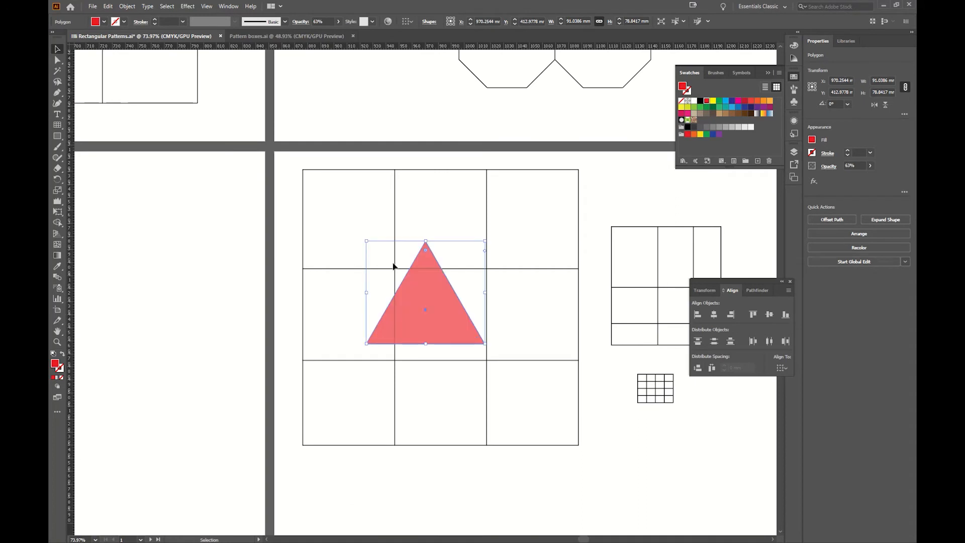
Step: Scale the pasted triangle to about 57 × 49 mm and place it inside the top-left cell of the large grid
{"action": "scroll", "coordinate": [395, 268], "scroll_direction": "down", "scroll_amount": 1}
{"action": "left_click_drag", "start_coordinate": [486, 232], "coordinate": [441, 269]}
{"action": "left_click_drag", "start_coordinate": [418, 308], "coordinate": [362, 212]}
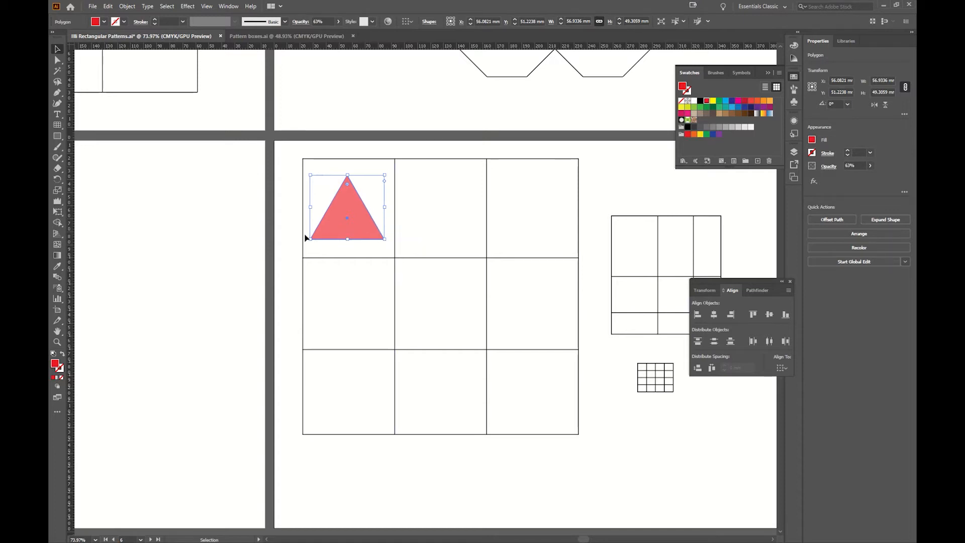
Step: Duplicate the triangle into the other two cells of the large grid's top row
{"action": "left_click_drag", "start_coordinate": [329, 233], "coordinate": [520, 233]}
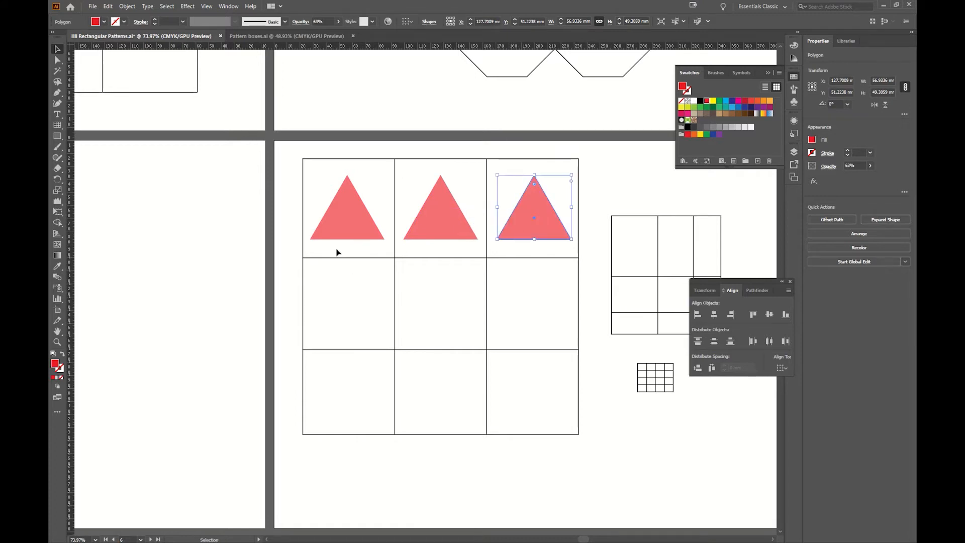
{"action": "key", "text": "ctrl+z"}
{"action": "key", "text": "a"}
{"action": "key", "text": "ctrl+shift+z"}
{"action": "key", "text": "v"}
Step: Select the three top-row triangles and duplicate them into the middle and bottom rows of the large grid
{"action": "left_click", "coordinate": [455, 218]}
{"action": "left_click", "coordinate": [355, 219], "text": "shift"}
{"action": "left_click", "coordinate": [523, 210], "text": "shift"}
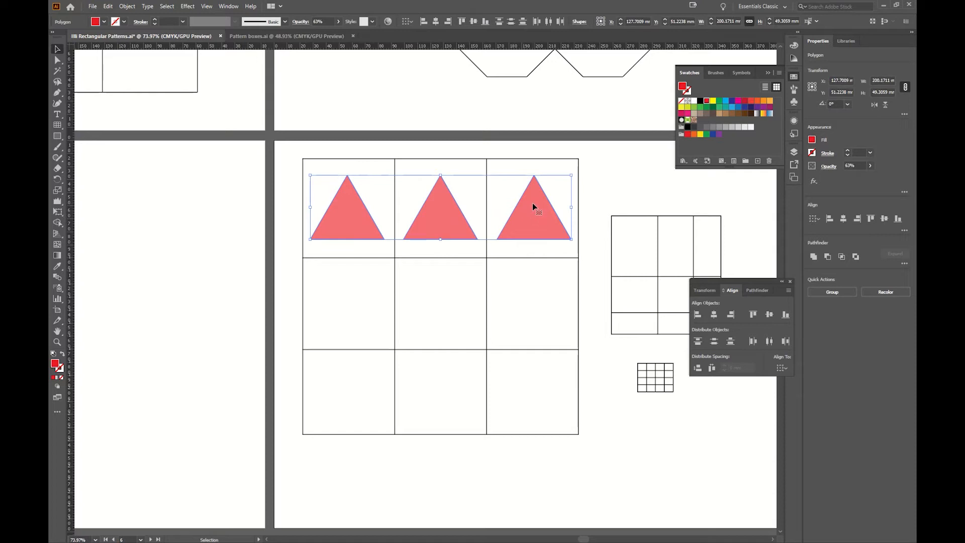
{"action": "left_click_drag", "start_coordinate": [534, 205], "coordinate": [541, 299]}
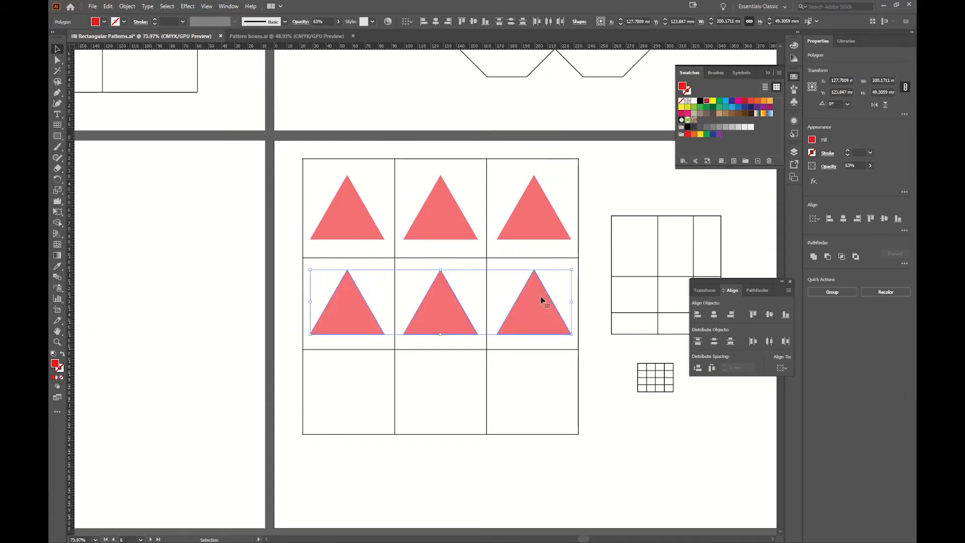
{"action": "key", "text": "ctrl+d"}
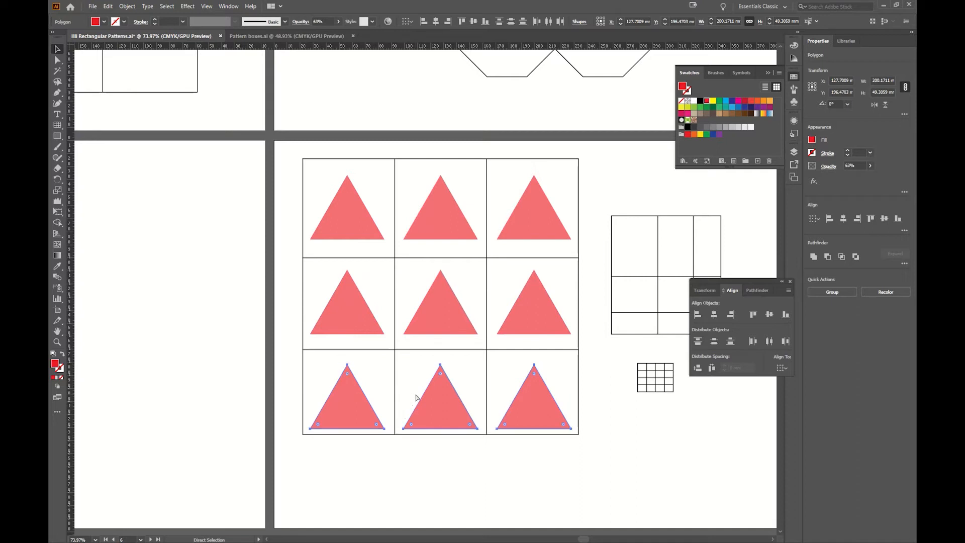
Step: Undo the triangle duplications back to the single triangle in the top-left cell
{"action": "key", "text": "ctrl+z"}
{"action": "key", "text": "ctrl+z"}
{"action": "key", "text": "ctrl+z"}
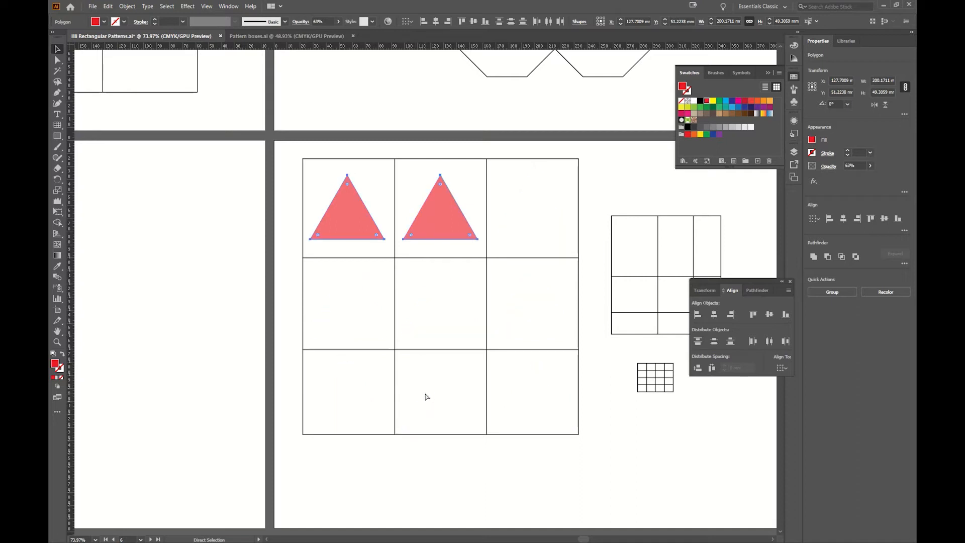
{"action": "key", "text": "ctrl+z"}
{"action": "key", "text": "v"}
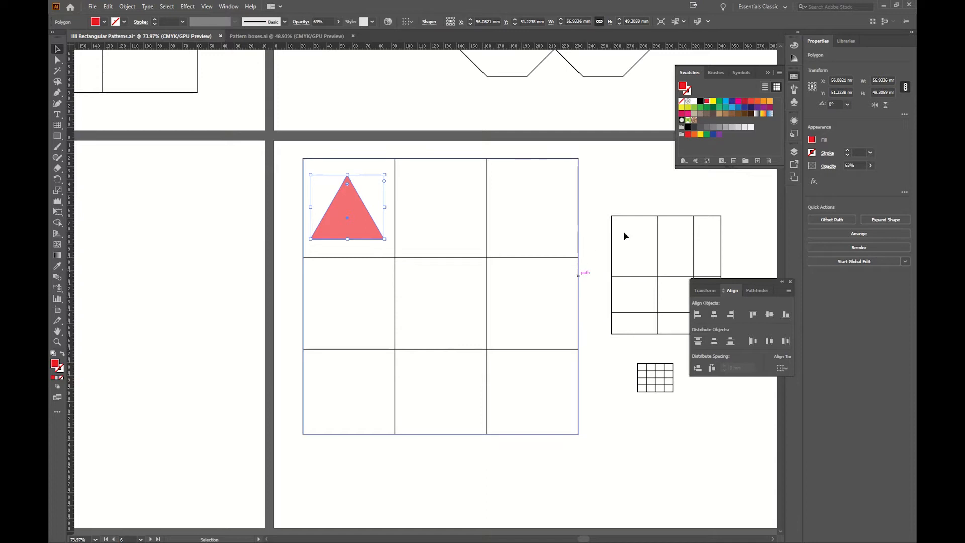
Step: Create a new layer, place it below Layer 1 and name it bg
{"action": "left_click", "coordinate": [791, 153]}
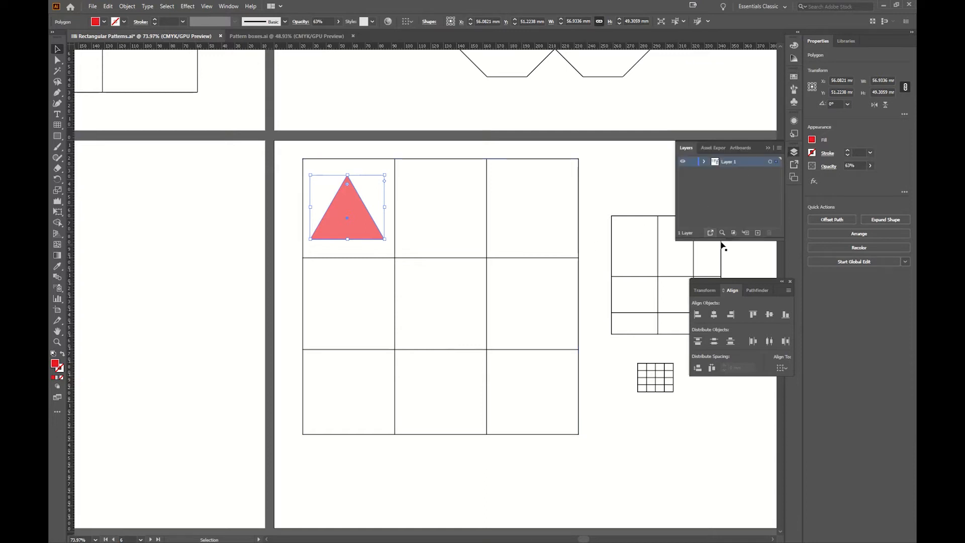
{"action": "left_click", "coordinate": [758, 233]}
{"action": "left_click_drag", "start_coordinate": [732, 165], "coordinate": [738, 180]}
{"action": "double_click", "coordinate": [726, 172]}
{"action": "type", "text": "b"}
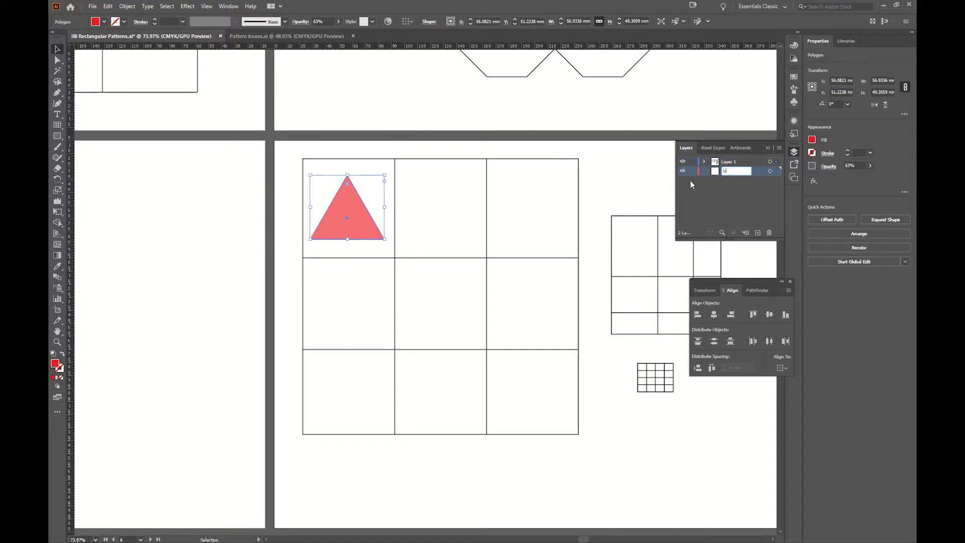
{"action": "type", "text": "g"}
{"action": "key", "text": "Return"}
Step: Move the large three-by-three grid onto the bg layer
{"action": "left_click", "coordinate": [514, 257]}
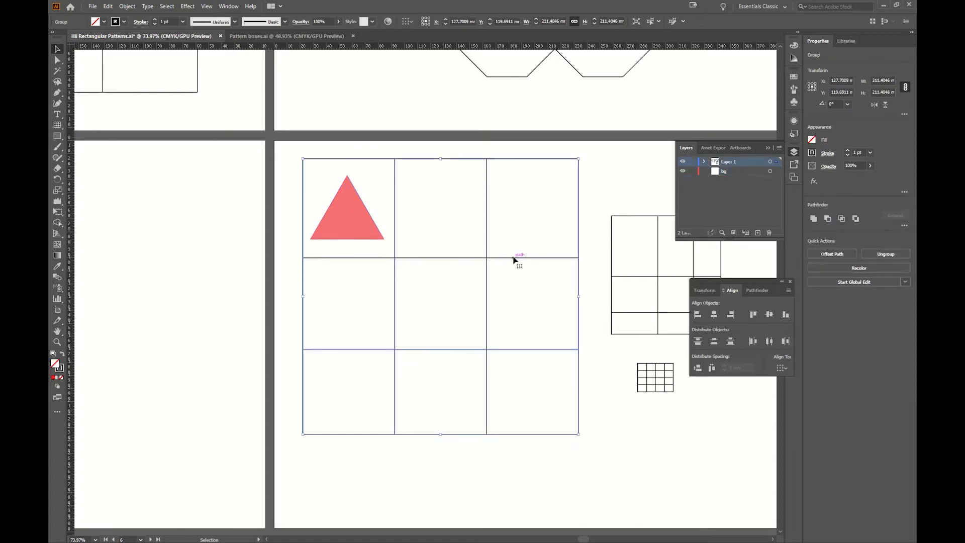
{"action": "left_click", "coordinate": [747, 170]}
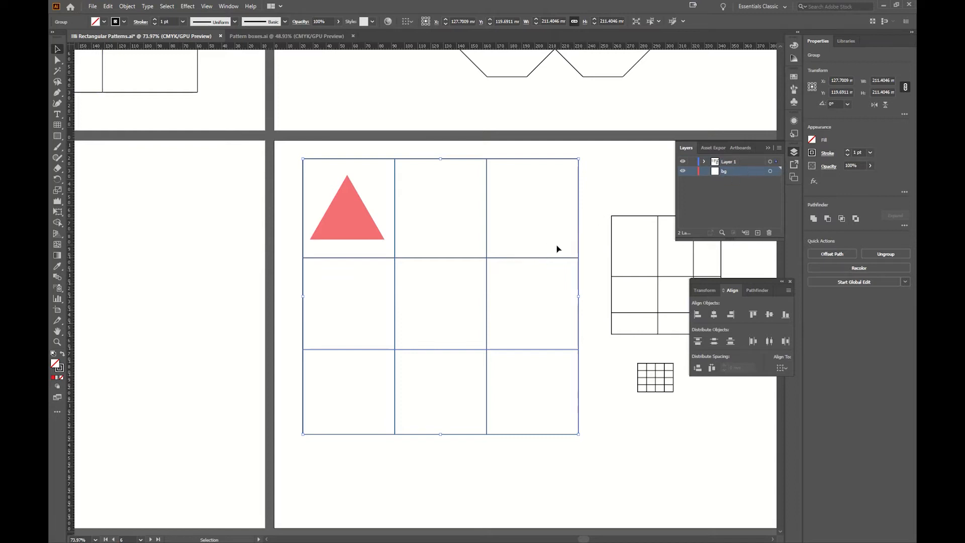
{"action": "right_click", "coordinate": [544, 258]}
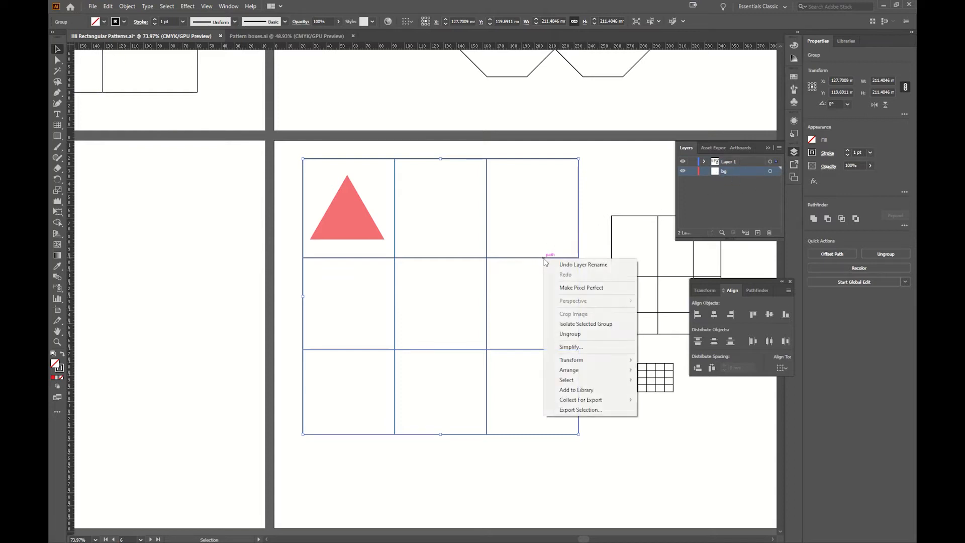
{"action": "mouse_move", "coordinate": [625, 375]}
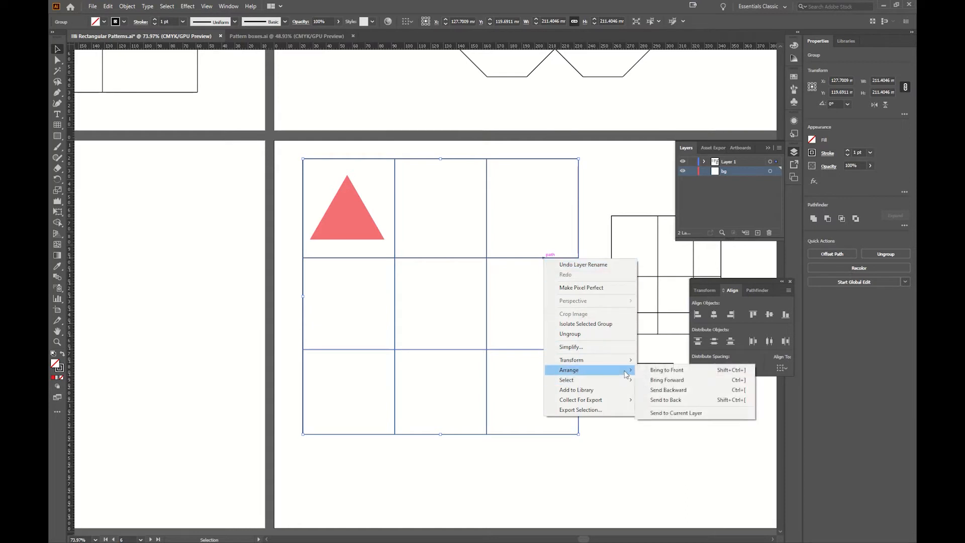
{"action": "left_click", "coordinate": [688, 413]}
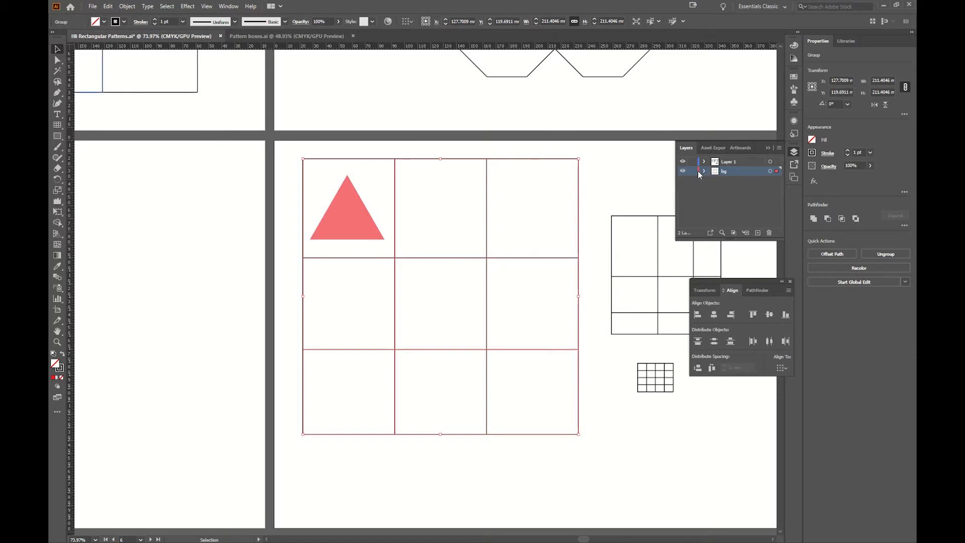
Step: Lock the bg layer with Layer 1 active, and toggle the bg layer's visibility off and back on
{"action": "left_click", "coordinate": [370, 225]}
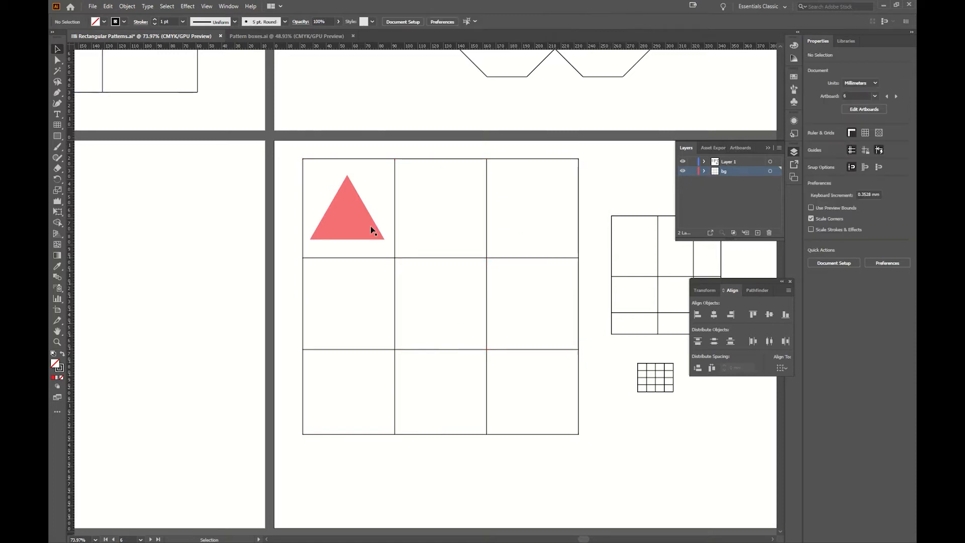
{"action": "left_click", "coordinate": [628, 188]}
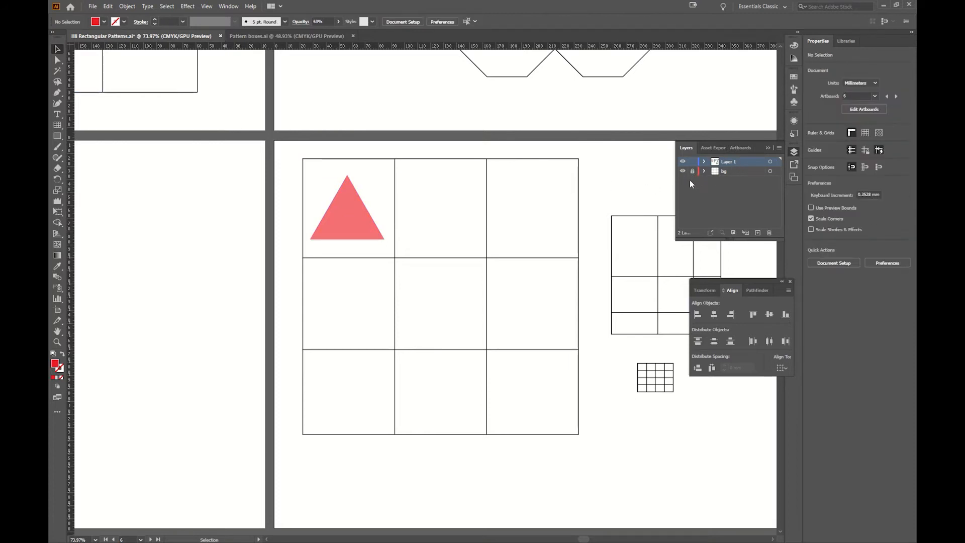
{"action": "left_click", "coordinate": [612, 224]}
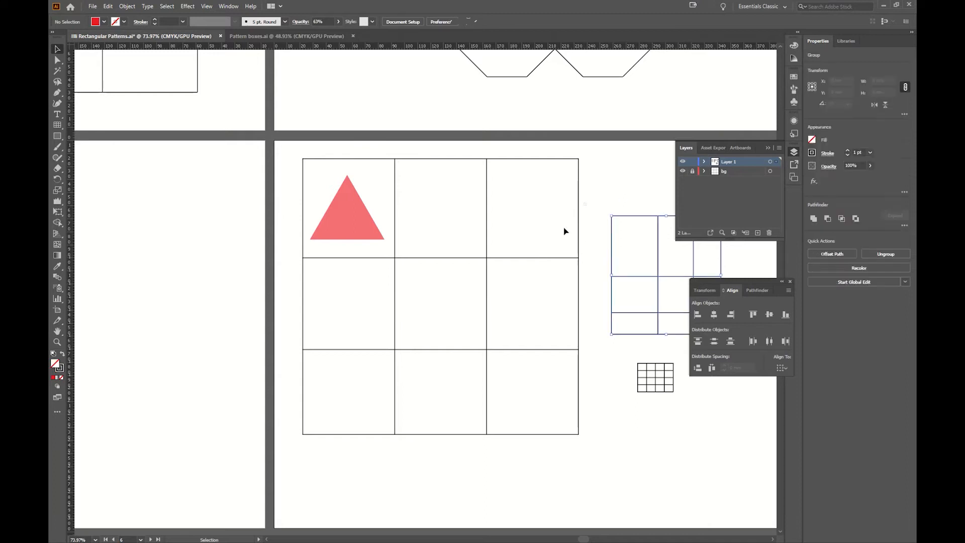
{"action": "left_click", "coordinate": [619, 186]}
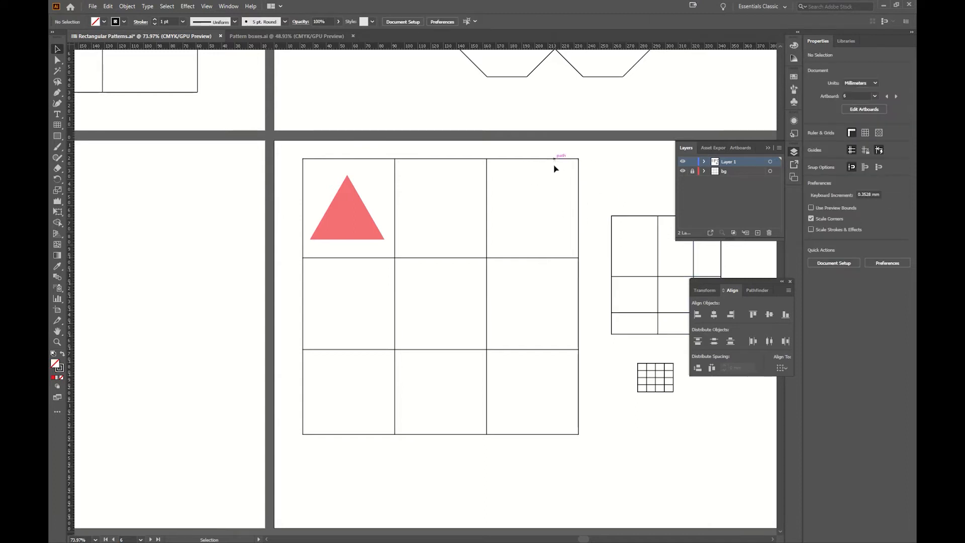
{"action": "left_click", "coordinate": [683, 172]}
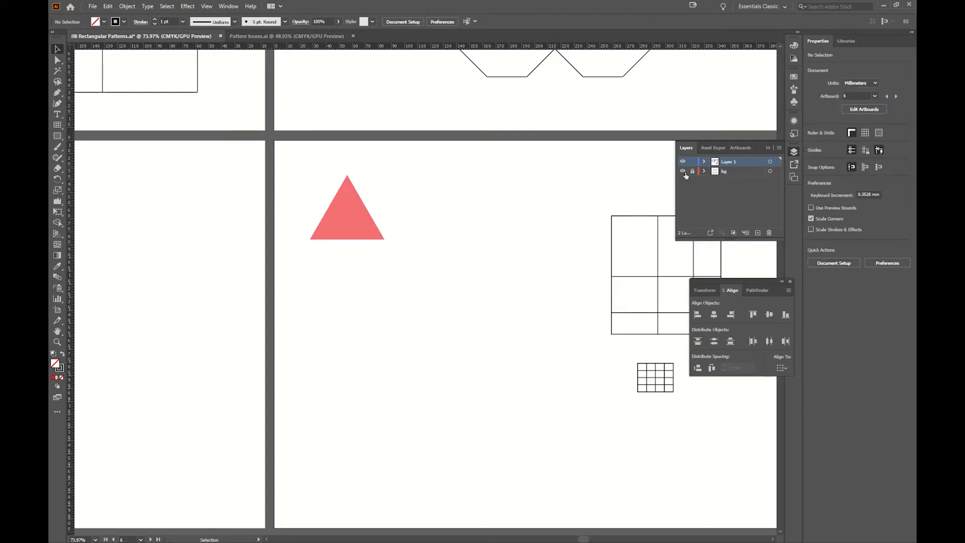
{"action": "left_click", "coordinate": [684, 173]}
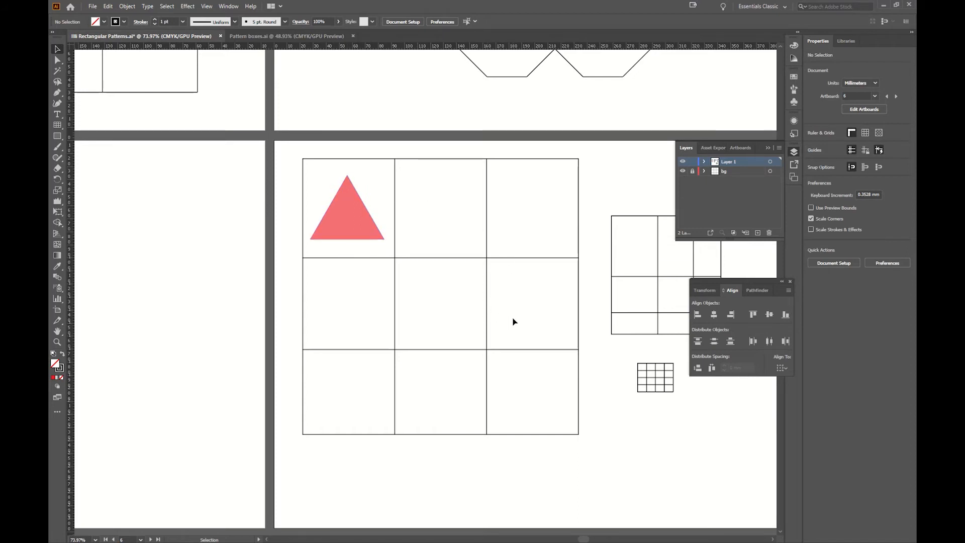
Step: Examine the stacked blue, green and yellow squares beside the grid on artboard 7 and check the blue square's size
{"action": "scroll", "coordinate": [448, 378], "scroll_direction": "down", "scroll_amount": 10}
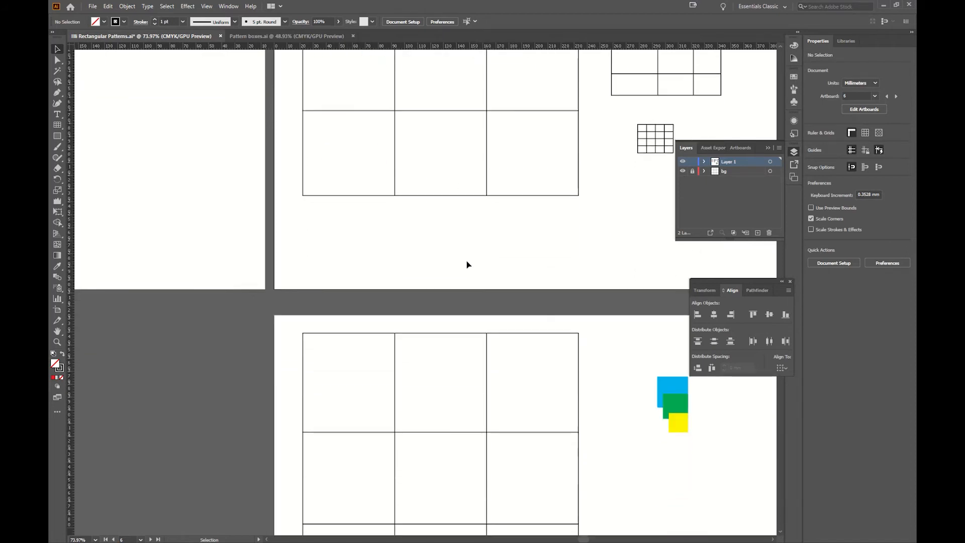
{"action": "scroll", "coordinate": [467, 264], "scroll_direction": "down", "scroll_amount": 7}
{"action": "left_click_drag", "start_coordinate": [523, 291], "coordinate": [433, 283]}
{"action": "left_click", "coordinate": [528, 264]}
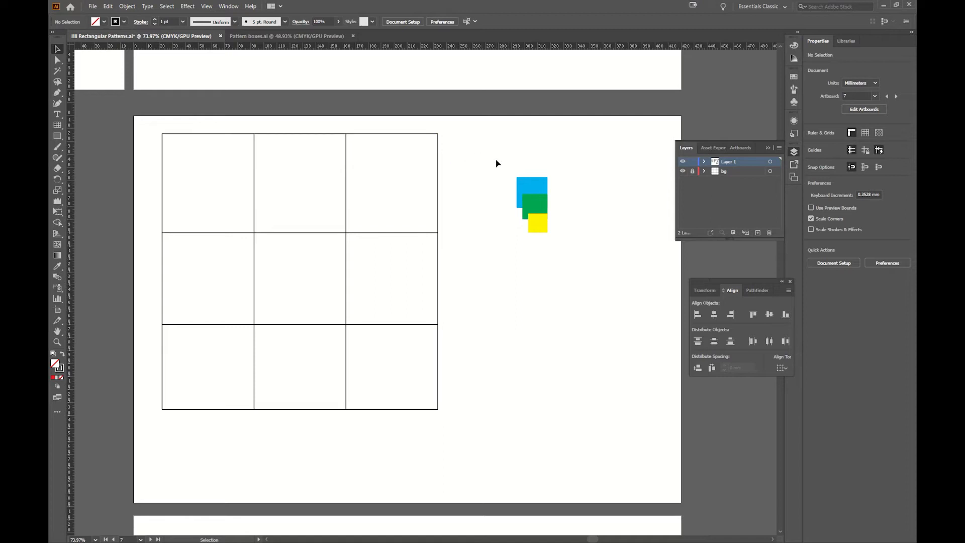
{"action": "left_click_drag", "start_coordinate": [500, 168], "coordinate": [564, 256]}
{"action": "left_click", "coordinate": [512, 296]}
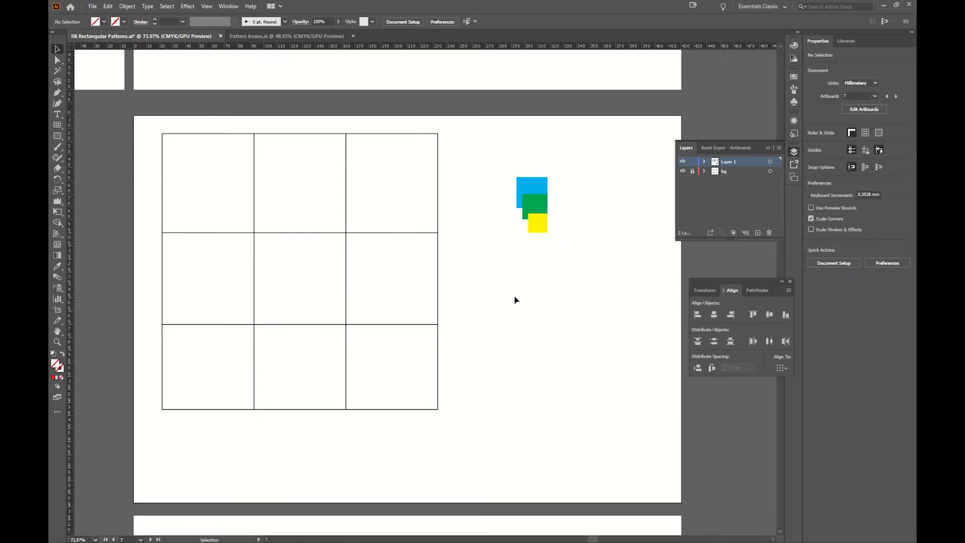
{"action": "left_click", "coordinate": [539, 185]}
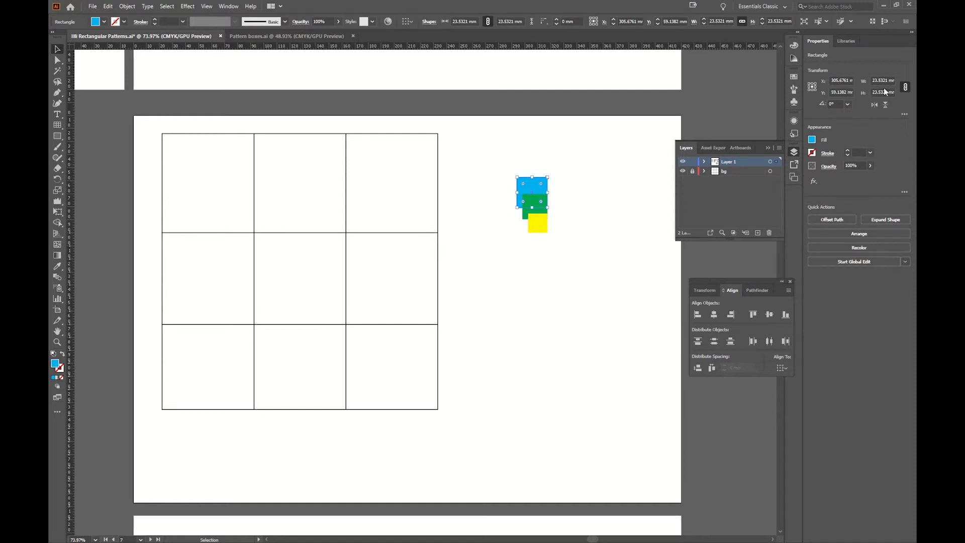
{"action": "left_click", "coordinate": [569, 259]}
Step: Duplicate the stack of blue, green and yellow squares below the original stack on artboard 7
{"action": "left_click_drag", "start_coordinate": [568, 259], "coordinate": [500, 156]}
{"action": "left_click_drag", "start_coordinate": [542, 196], "coordinate": [573, 284]}
{"action": "left_click", "coordinate": [530, 338]}
Step: Resize the copied stack's blue square to 25 × 25 mm and align its right edge with the squares in front
{"action": "key", "text": "z"}
{"action": "key", "text": "space"}
{"action": "left_click_drag", "start_coordinate": [529, 279], "coordinate": [466, 316]}
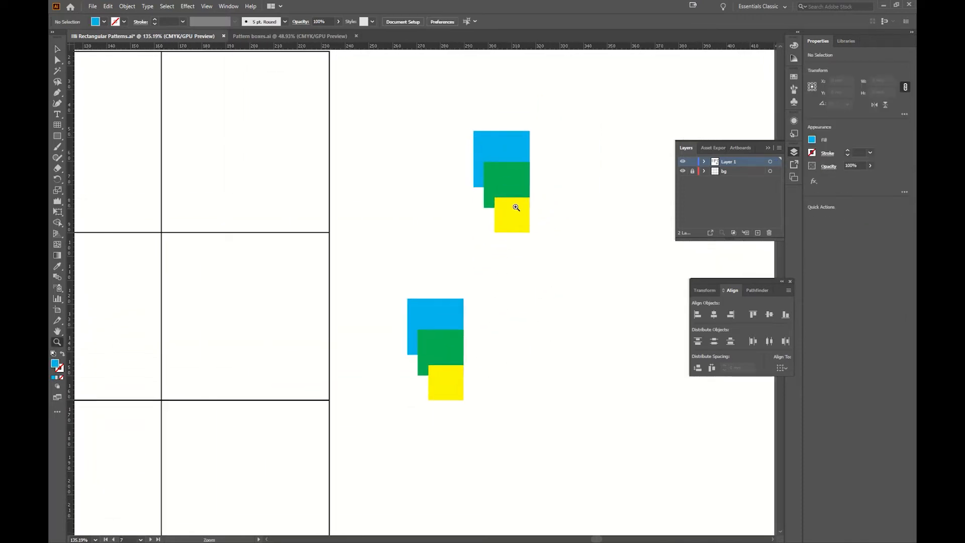
{"action": "key", "text": "v"}
{"action": "left_click", "coordinate": [497, 171]}
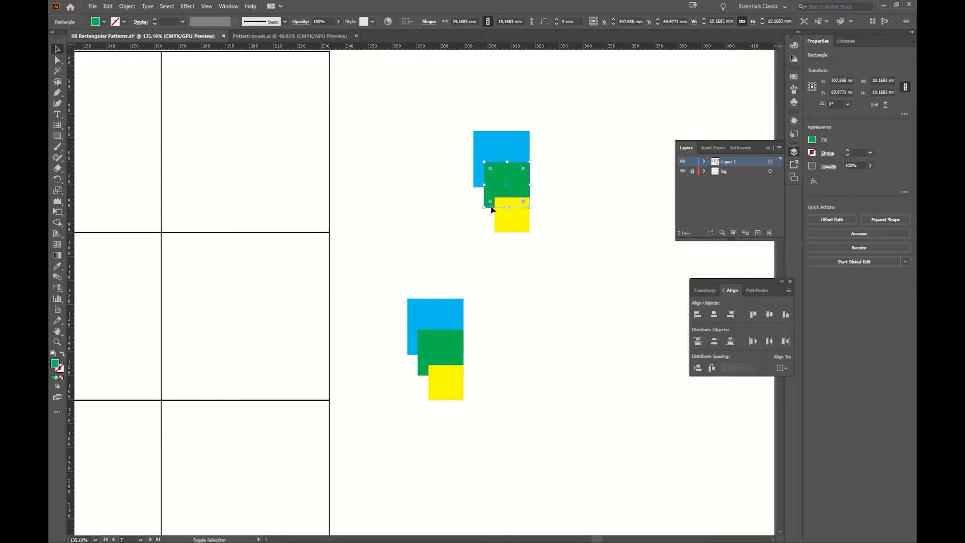
{"action": "left_click", "coordinate": [475, 354]}
{"action": "left_click", "coordinate": [439, 326]}
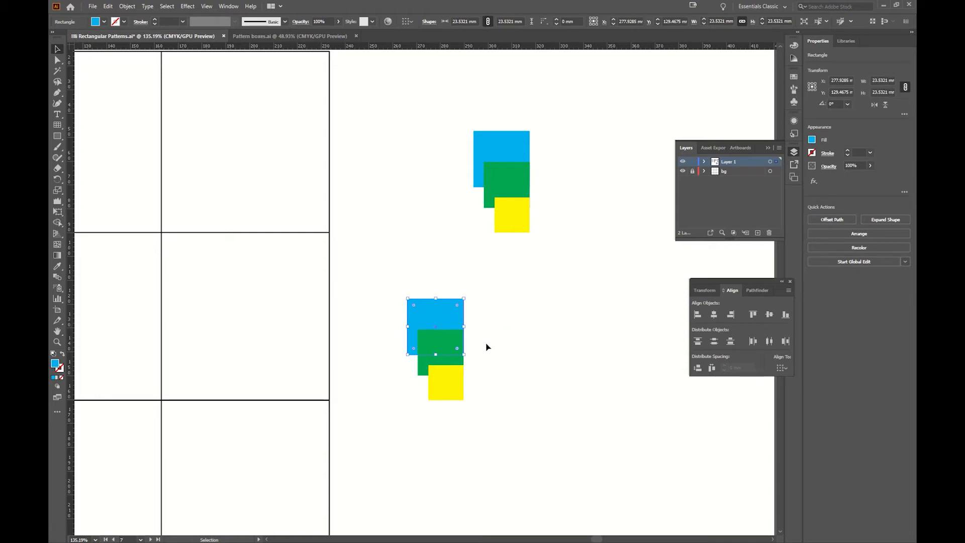
{"action": "left_click", "coordinate": [878, 79]}
{"action": "type", "text": "25mm"}
{"action": "key", "text": "Return"}
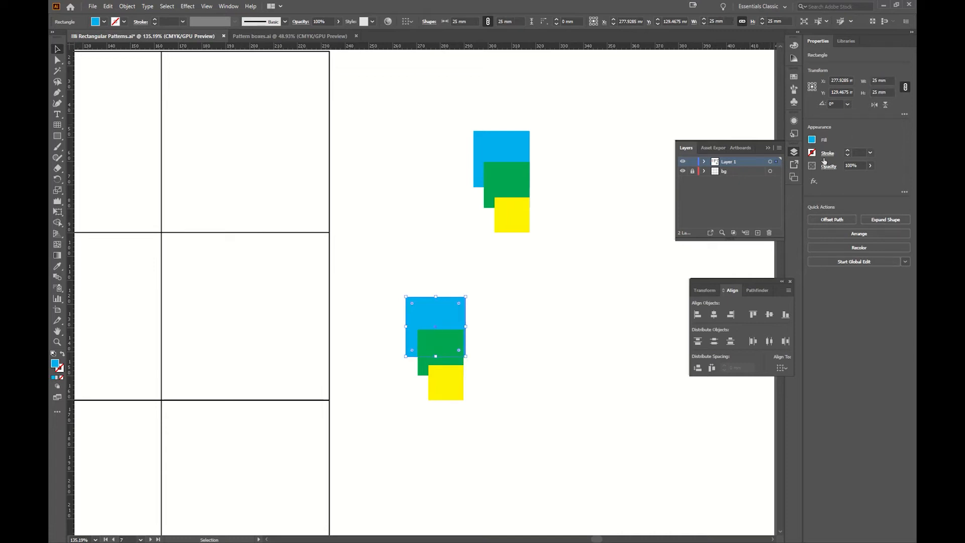
{"action": "left_click_drag", "start_coordinate": [443, 315], "coordinate": [441, 316]}
{"action": "left_click", "coordinate": [512, 360]}
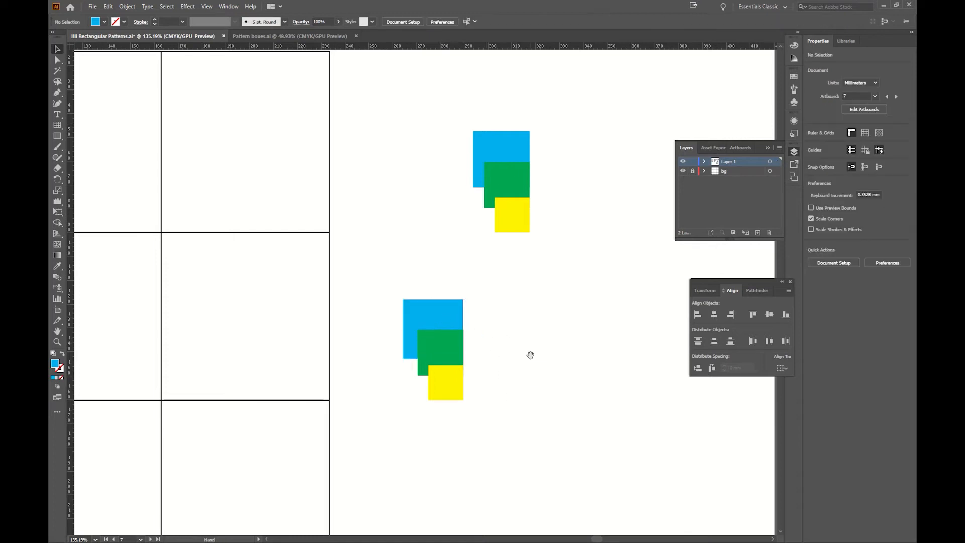
Step: Try drawing a rectangular grid about 22 mm square in the free space beside the copied squares, and undo it
{"action": "left_click_drag", "start_coordinate": [531, 356], "coordinate": [550, 315]}
{"action": "left_click", "coordinate": [62, 125]}
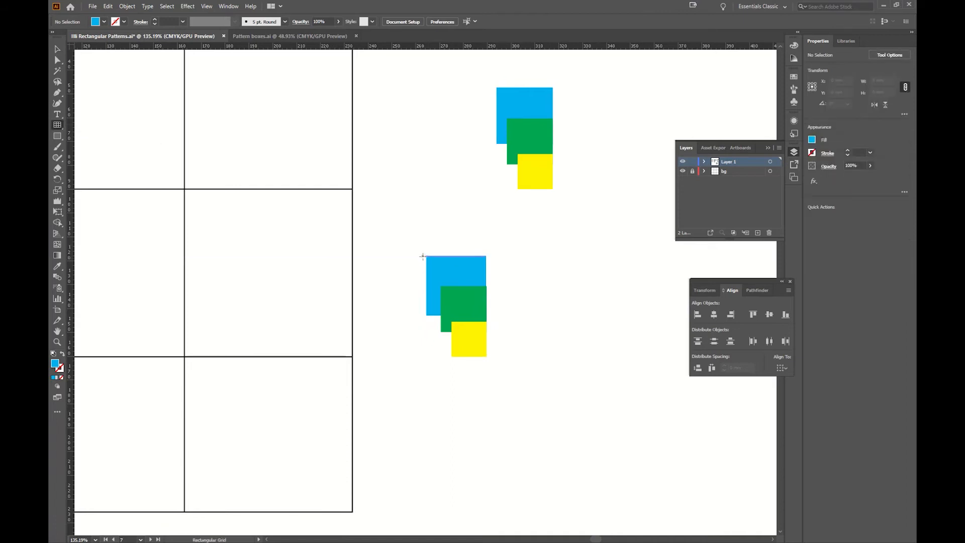
{"action": "left_click_drag", "start_coordinate": [582, 269], "coordinate": [481, 296]}
{"action": "key", "text": "ctrl+z"}
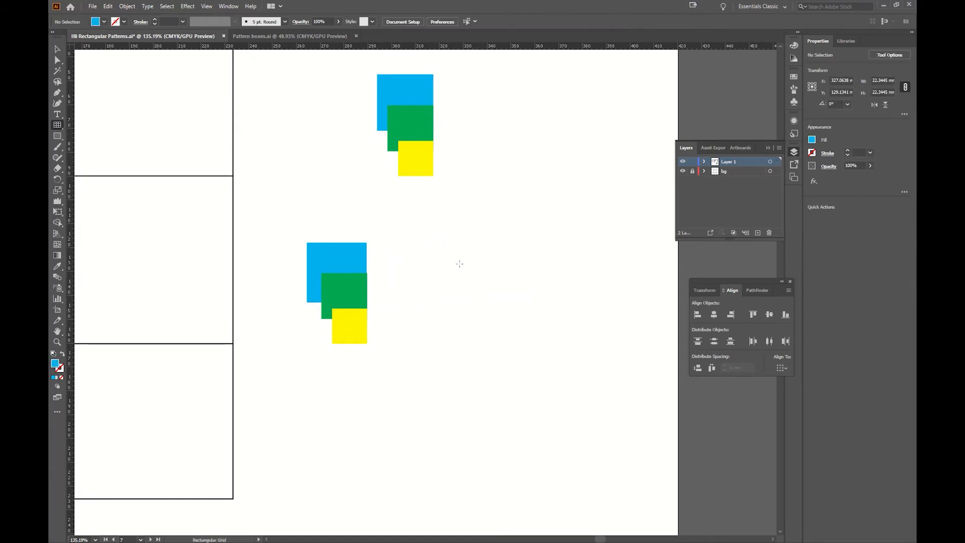
Step: Try a 25 × 25 mm rectangular grid with 2 horizontal and 2 vertical dividers beside the copied squares, and undo it
{"action": "left_click", "coordinate": [445, 248]}
{"action": "left_click", "coordinate": [438, 228]}
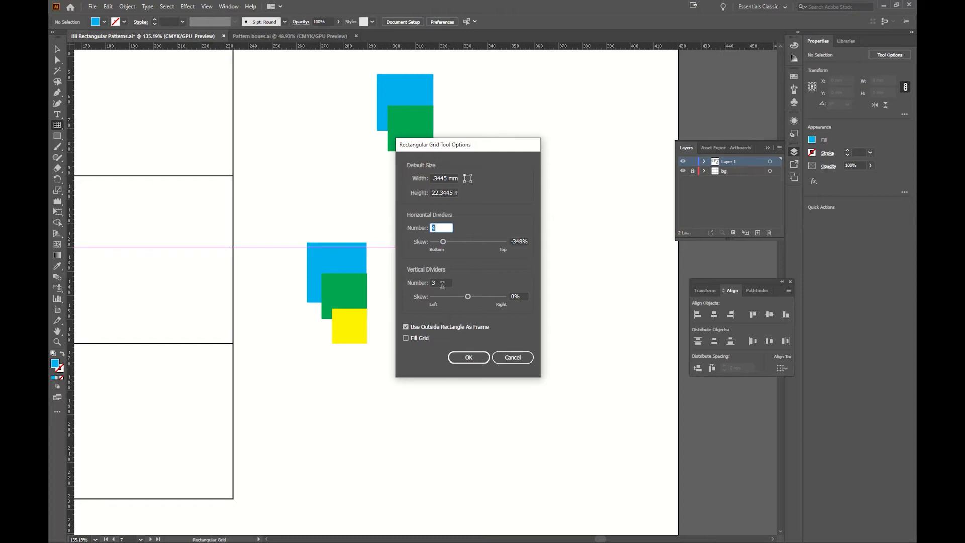
{"action": "left_click", "coordinate": [437, 282]}
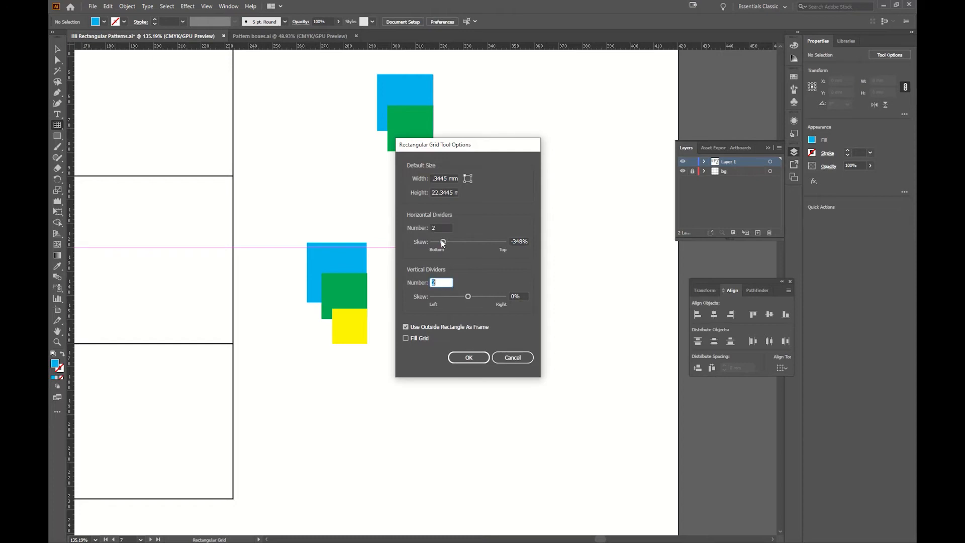
{"action": "double_click", "coordinate": [444, 178]}
{"action": "type", "text": "25"}
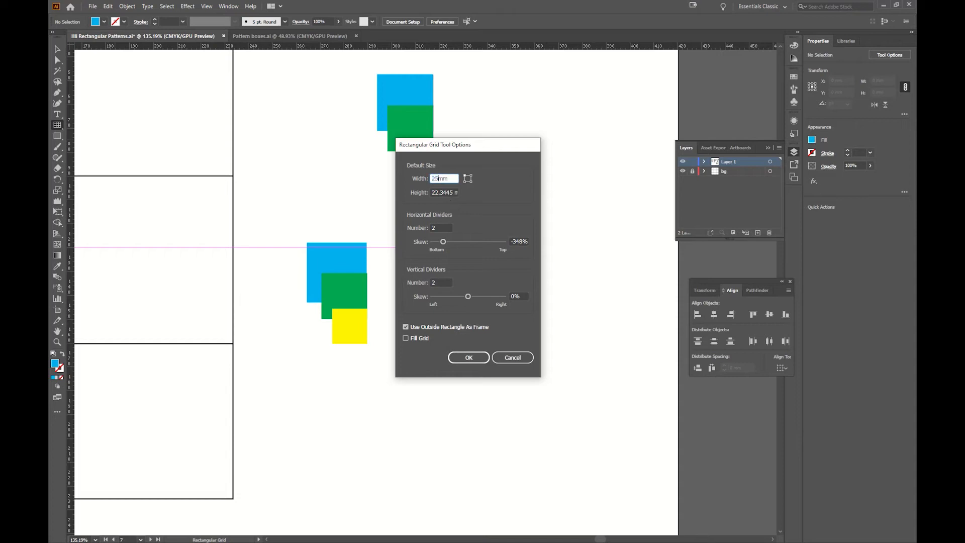
{"action": "double_click", "coordinate": [436, 192]}
{"action": "type", "text": "25mm"}
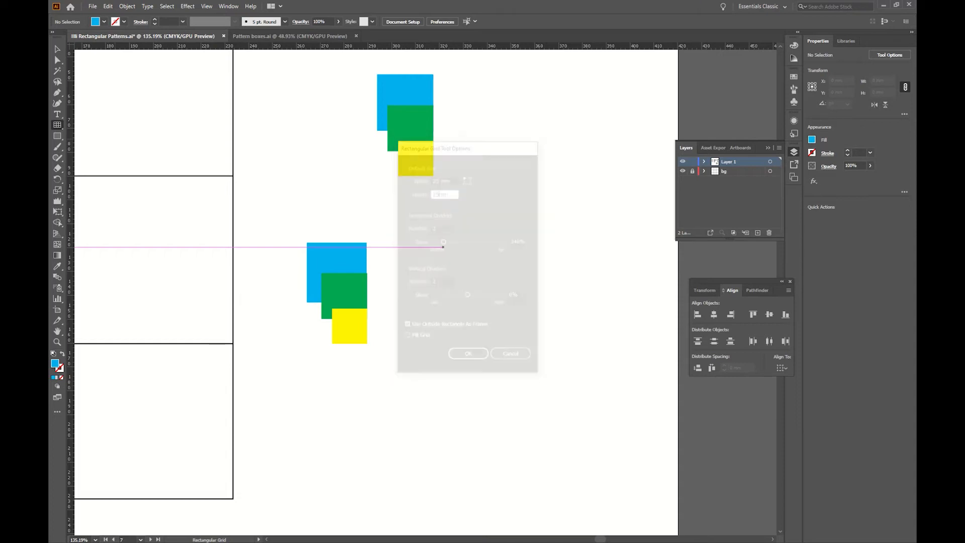
{"action": "key", "text": "Return"}
{"action": "key", "text": "ctrl+z"}
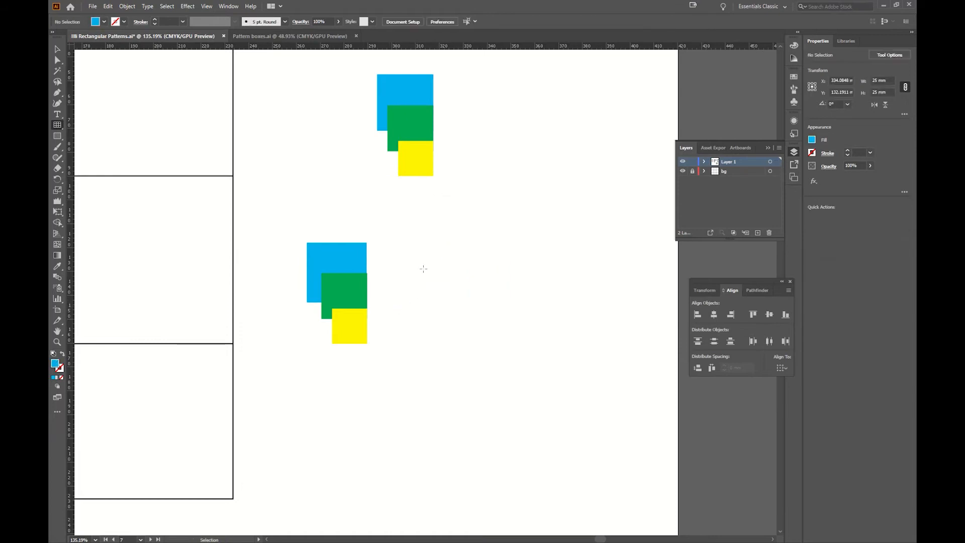
Step: Create the 25 × 25 mm rectangular grid beside the copied squares with the horizontal divider skew set to 0%
{"action": "left_click", "coordinate": [422, 256]}
{"action": "left_click", "coordinate": [516, 241]}
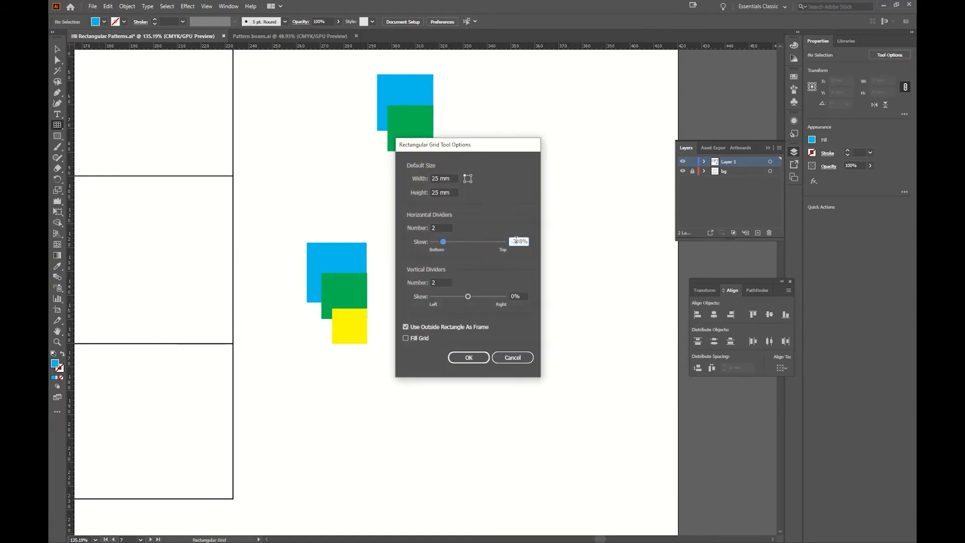
{"action": "double_click", "coordinate": [516, 240]}
{"action": "type", "text": "0"}
{"action": "left_click", "coordinate": [474, 355]}
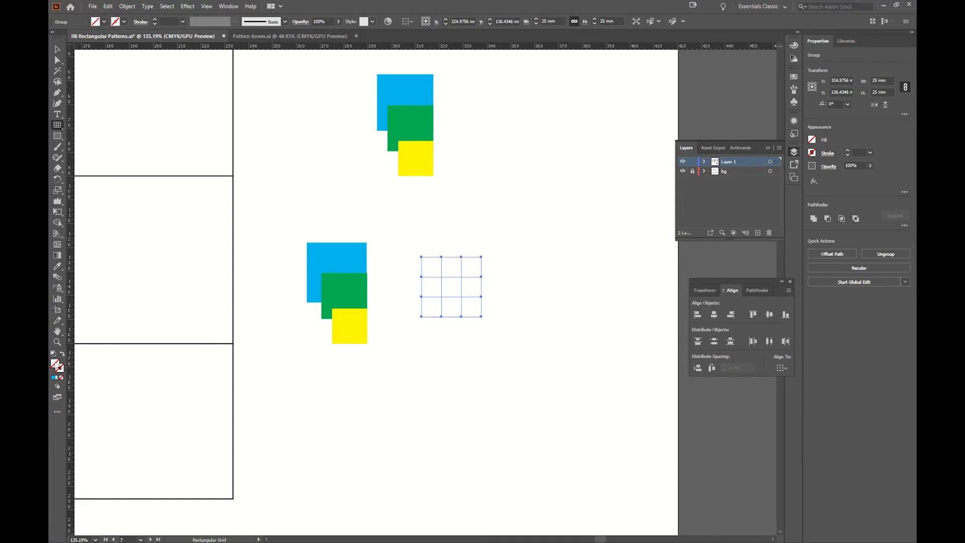
Step: Give the new 25 mm grid no fill and a black 0.25 pt stroke
{"action": "left_click", "coordinate": [53, 353]}
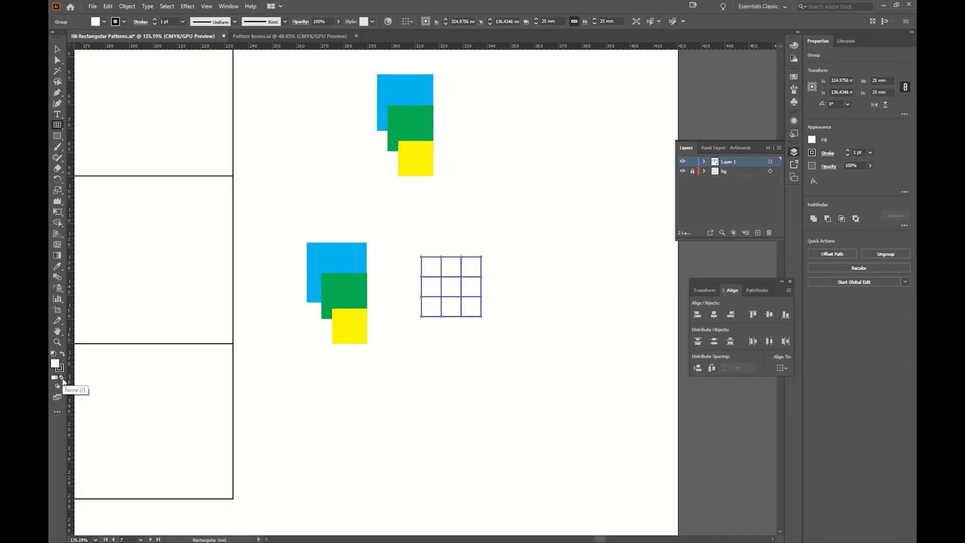
{"action": "left_click", "coordinate": [62, 378]}
{"action": "key", "text": "v"}
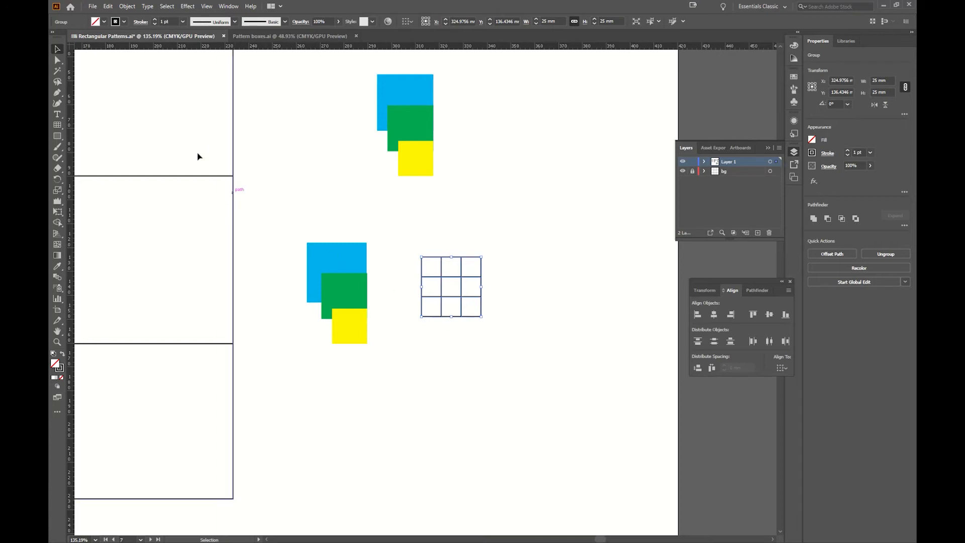
{"action": "left_click_drag", "start_coordinate": [71, 215], "coordinate": [309, 216]}
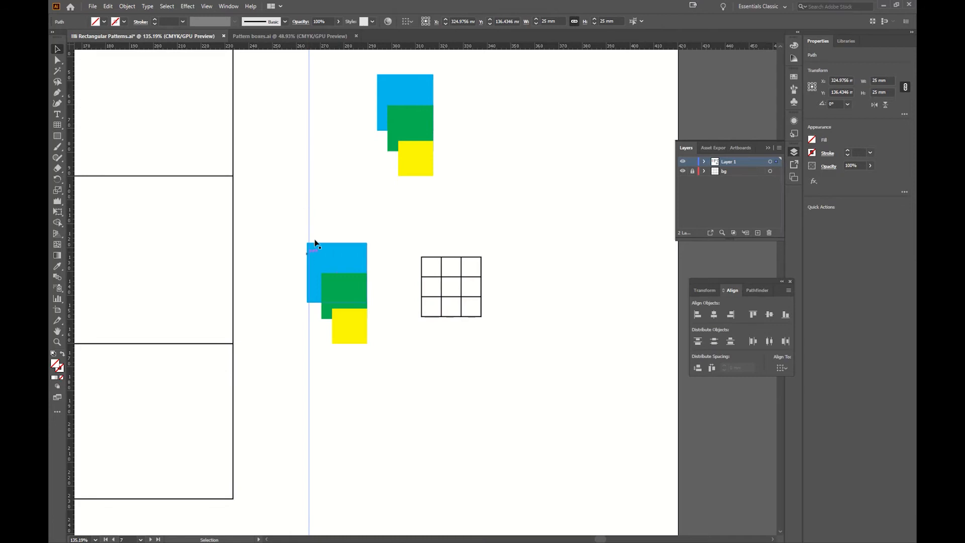
{"action": "key", "text": "ctrl+z"}
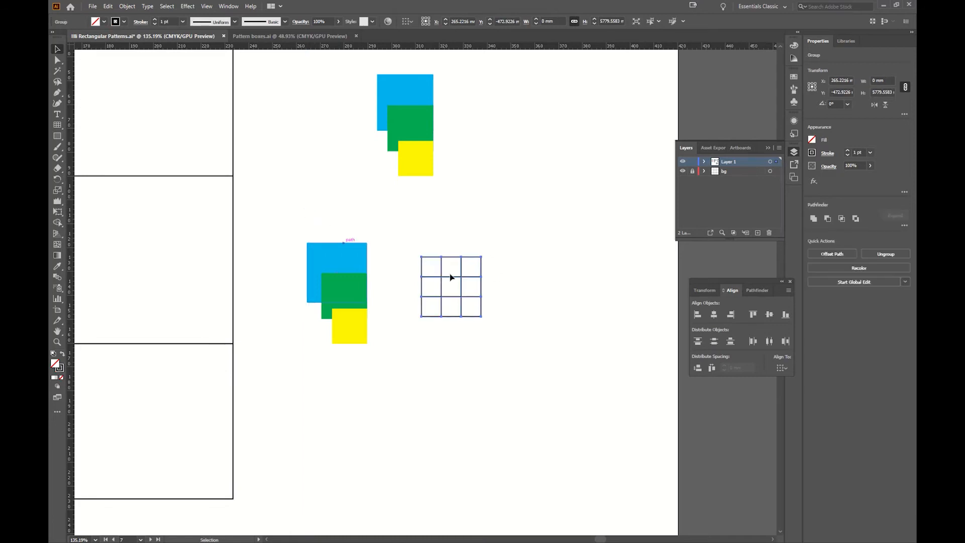
{"action": "left_click", "coordinate": [871, 152]}
{"action": "left_click", "coordinate": [878, 167]}
{"action": "left_click", "coordinate": [538, 291]}
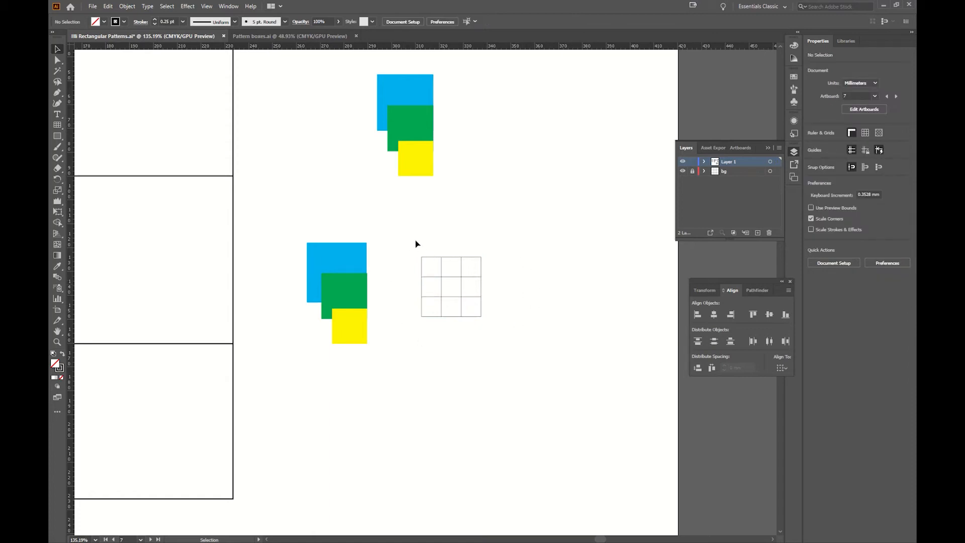
Step: Snap the 25 mm blue square onto the small grid and shift the square one grid column to the left
{"action": "left_click_drag", "start_coordinate": [349, 262], "coordinate": [459, 277]}
{"action": "left_click", "coordinate": [514, 303]}
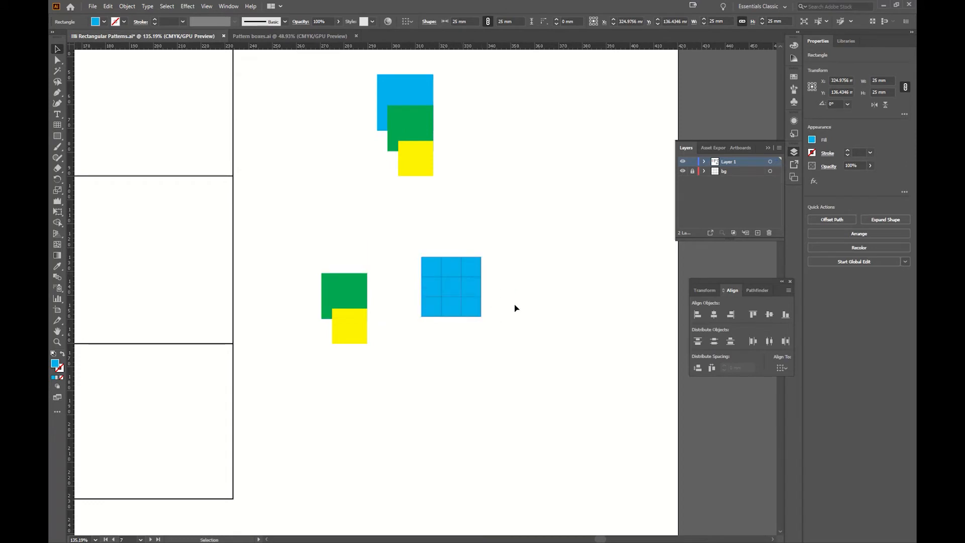
{"action": "left_click", "coordinate": [462, 277]}
{"action": "mouse_move", "coordinate": [469, 286]}
{"action": "left_mouse_down"}
{"action": "mouse_move", "coordinate": [446, 286]}
{"action": "mouse_move", "coordinate": [477, 291]}
{"action": "left_mouse_up"}
{"action": "left_click", "coordinate": [477, 277]}
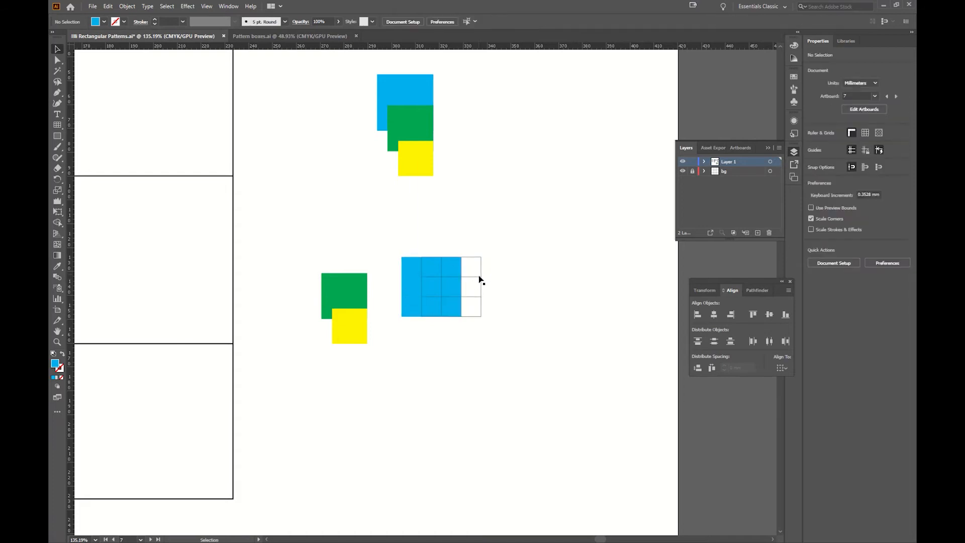
Step: Move the blue square back so it matches the small three-by-three grid exactly
{"action": "left_click", "coordinate": [455, 296]}
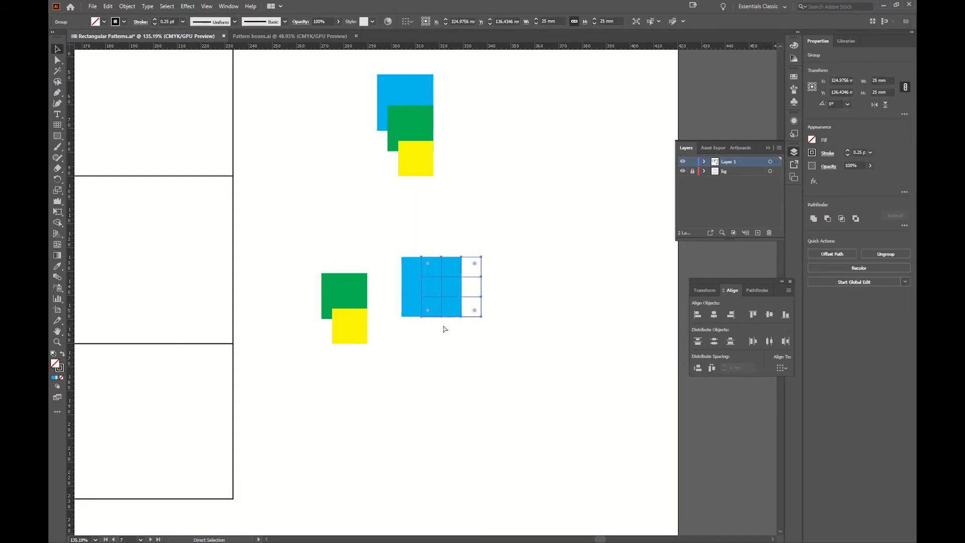
{"action": "left_click_drag", "start_coordinate": [411, 299], "coordinate": [423, 272]}
{"action": "left_click", "coordinate": [435, 304], "text": "shift"}
{"action": "left_click", "coordinate": [505, 343]}
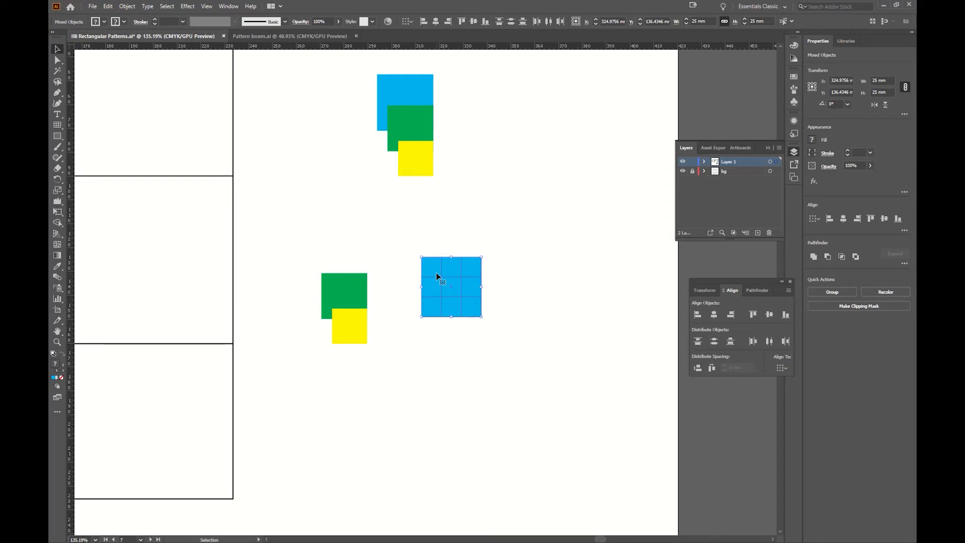
Step: Make a 16.6667 mm copy of the gridded blue square, its top-left corner snapped to the original's second column and bottom row
{"action": "left_click_drag", "start_coordinate": [458, 270], "coordinate": [473, 290]}
{"action": "left_click_drag", "start_coordinate": [423, 337], "coordinate": [441, 323]}
{"action": "left_click_drag", "start_coordinate": [469, 287], "coordinate": [466, 309]}
{"action": "left_click_drag", "start_coordinate": [466, 307], "coordinate": [467, 307]}
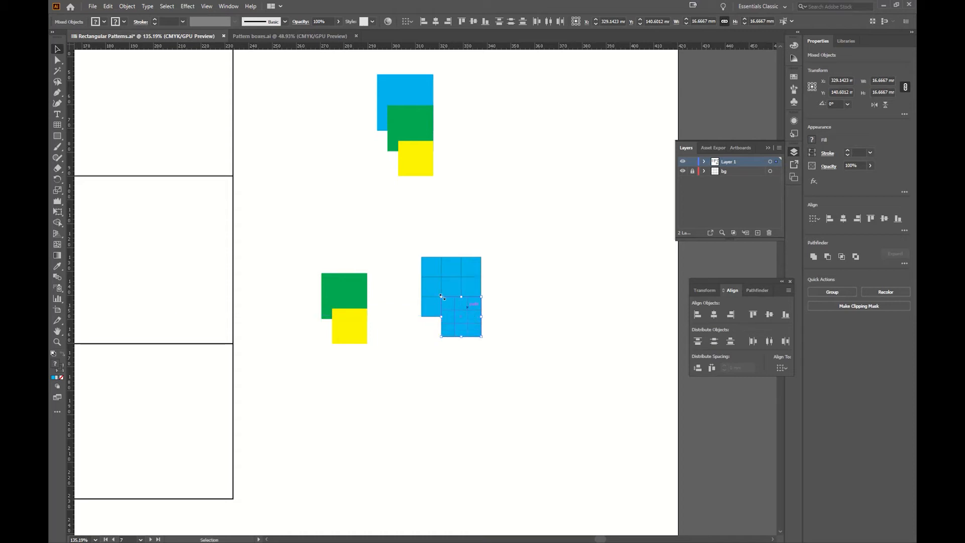
{"action": "left_click", "coordinate": [498, 371]}
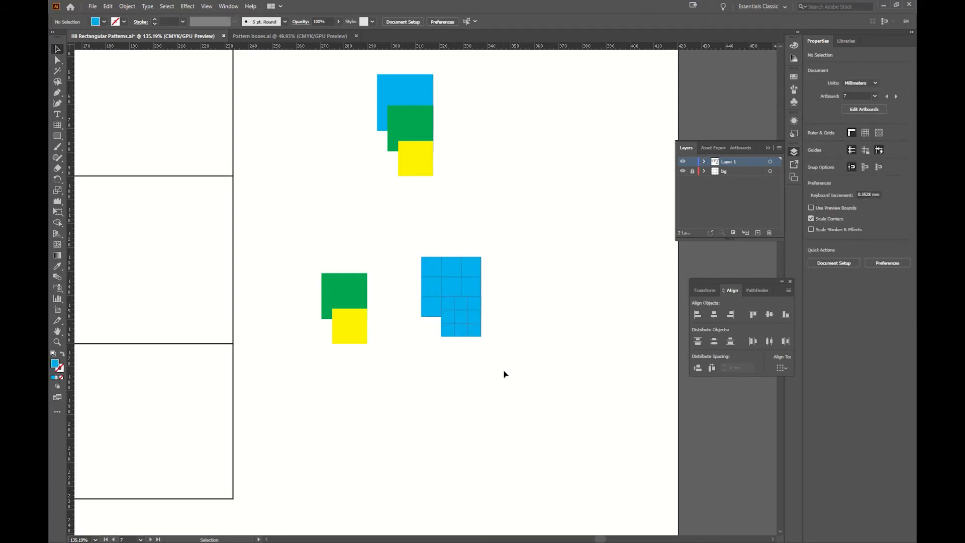
Step: Compare the square arrangement on artboard 7 with the sample patterns in Pattern boxes.ai, and return to the rectangular patterns document
{"action": "key", "text": "z"}
{"action": "left_click", "coordinate": [453, 377], "text": "alt"}
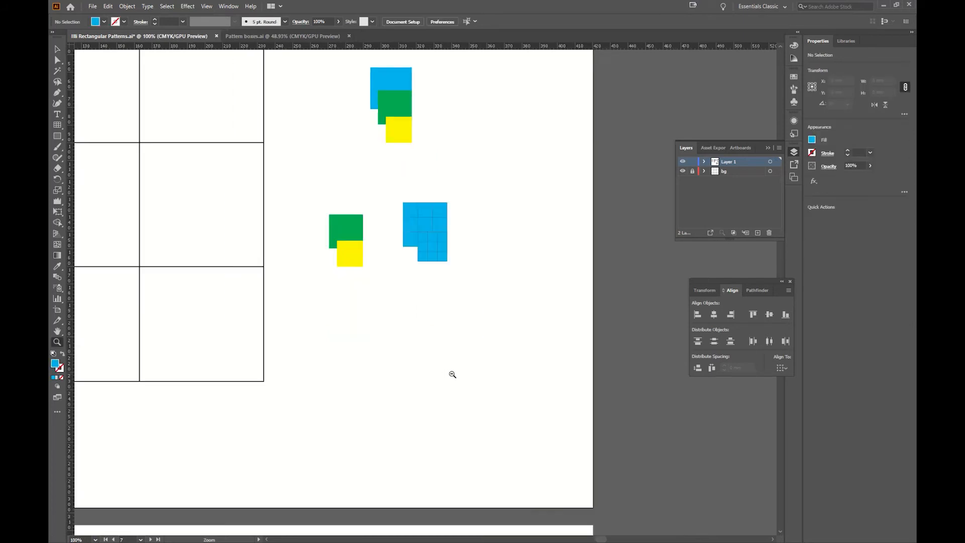
{"action": "left_click", "coordinate": [455, 377], "text": "alt"}
{"action": "left_click_drag", "start_coordinate": [383, 303], "coordinate": [480, 396]}
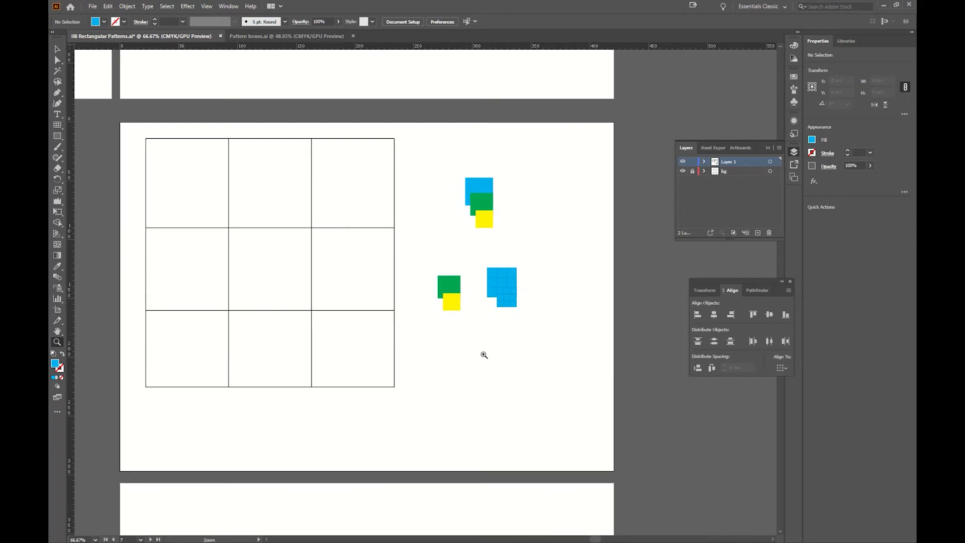
{"action": "key", "text": "v"}
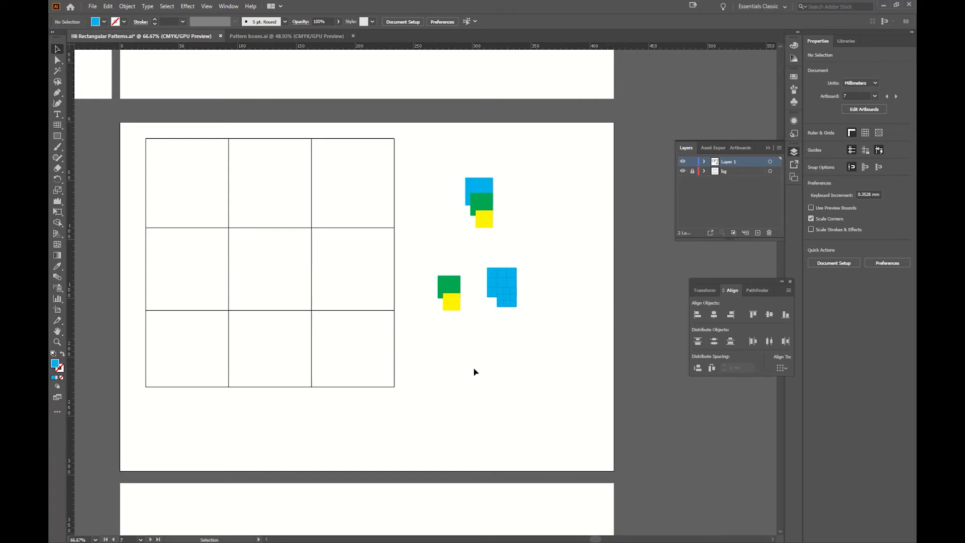
{"action": "scroll", "coordinate": [474, 368], "scroll_direction": "down", "scroll_amount": 5}
{"action": "scroll", "coordinate": [474, 369], "scroll_direction": "down", "scroll_amount": 3}
{"action": "scroll", "coordinate": [474, 369], "scroll_direction": "up", "scroll_amount": 6}
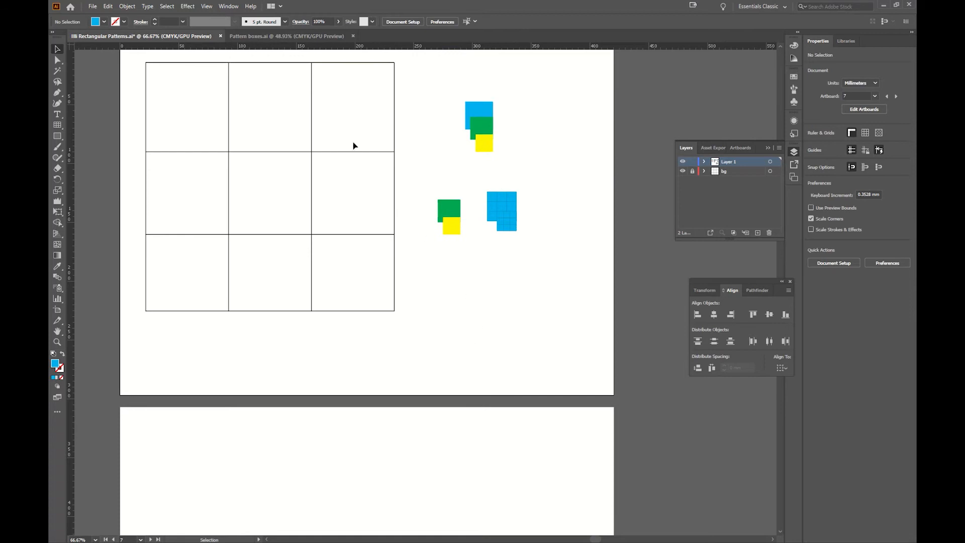
{"action": "scroll", "coordinate": [478, 324], "scroll_direction": "up", "scroll_amount": 2}
{"action": "scroll", "coordinate": [478, 325], "scroll_direction": "up", "scroll_amount": 1}
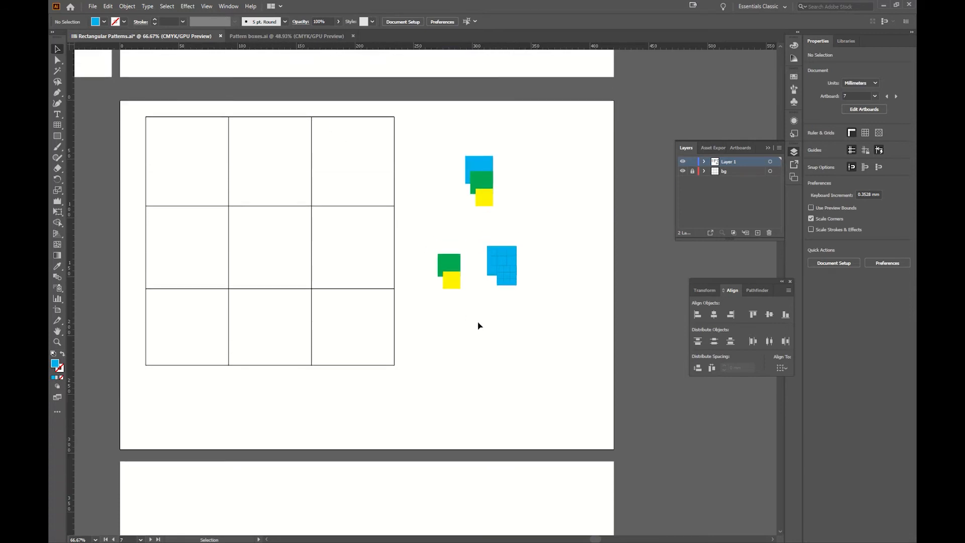
{"action": "left_click", "coordinate": [302, 34]}
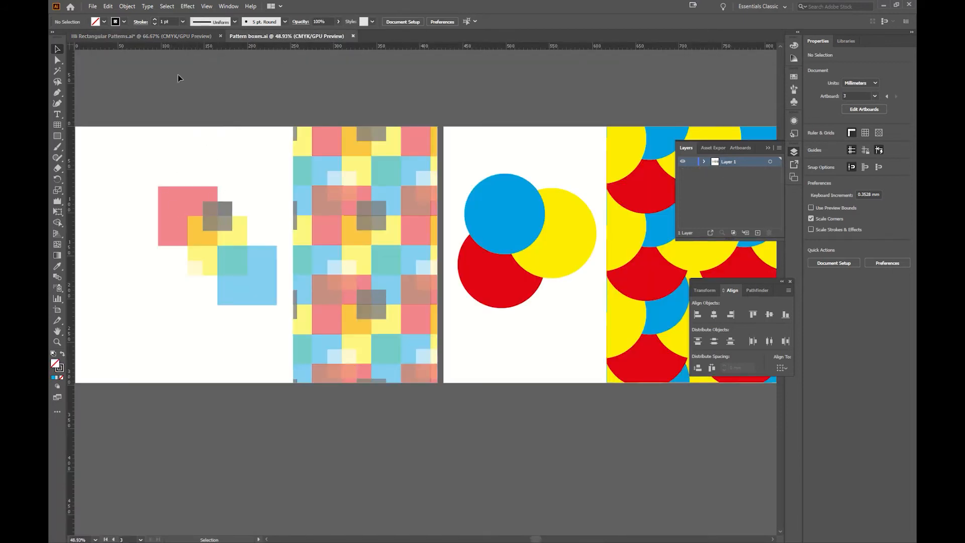
{"action": "left_click", "coordinate": [156, 35]}
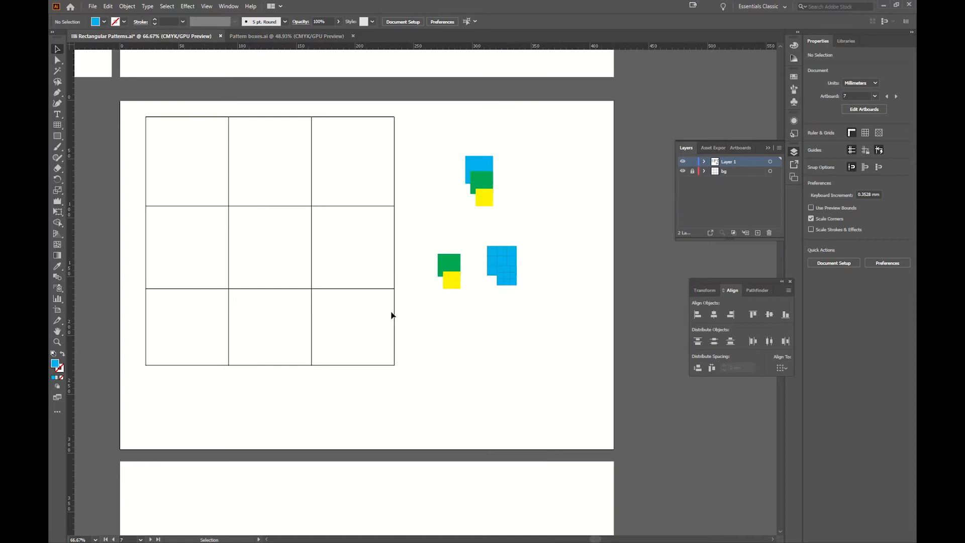
Step: Switch to the Pattern boxes.ai document and display its colour and pattern swatches beside the overlapping squares
{"action": "left_click", "coordinate": [266, 38]}
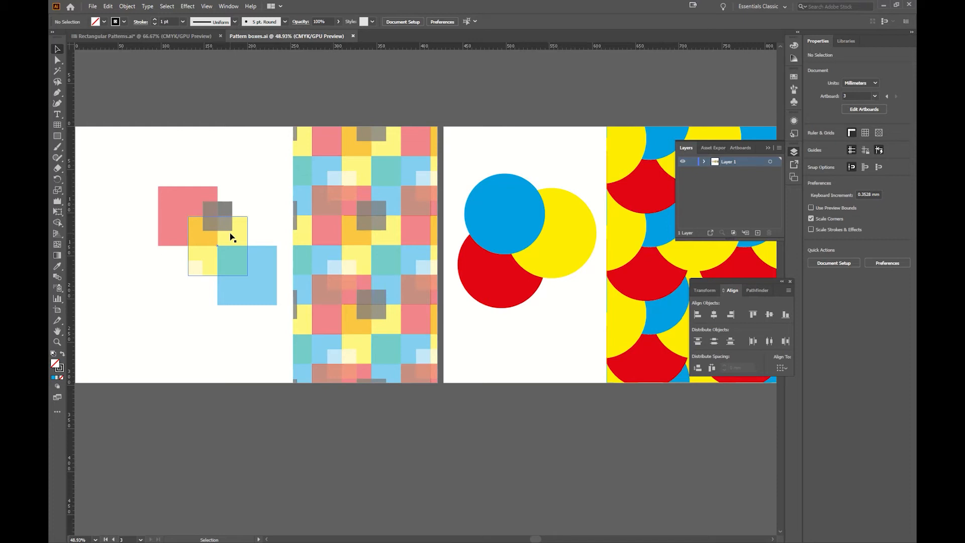
{"action": "left_click_drag", "start_coordinate": [215, 166], "coordinate": [265, 156]}
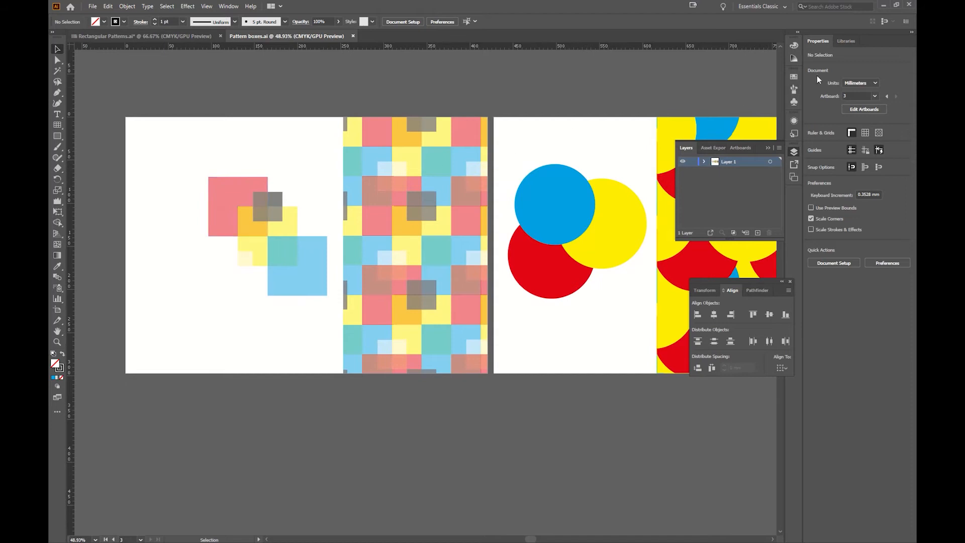
{"action": "left_click", "coordinate": [793, 77]}
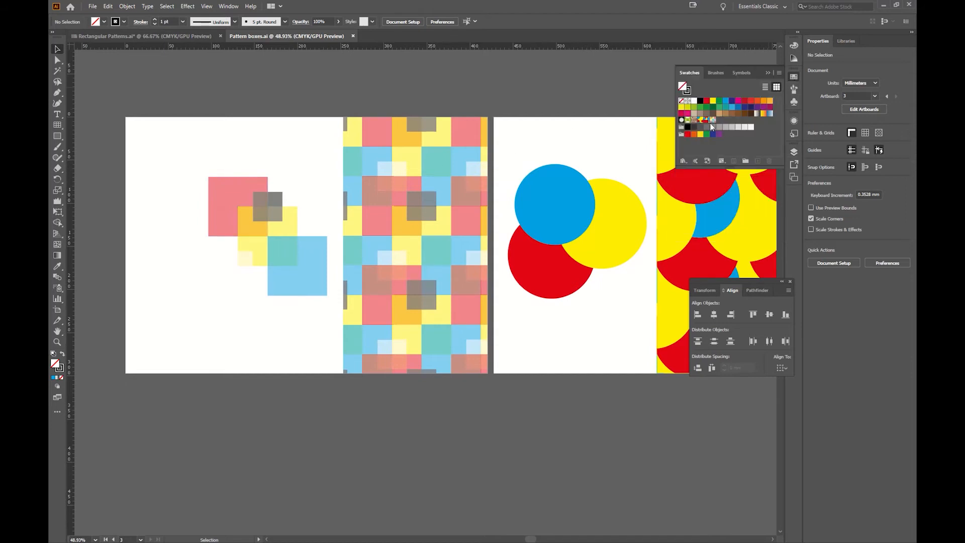
{"action": "left_click", "coordinate": [246, 153]}
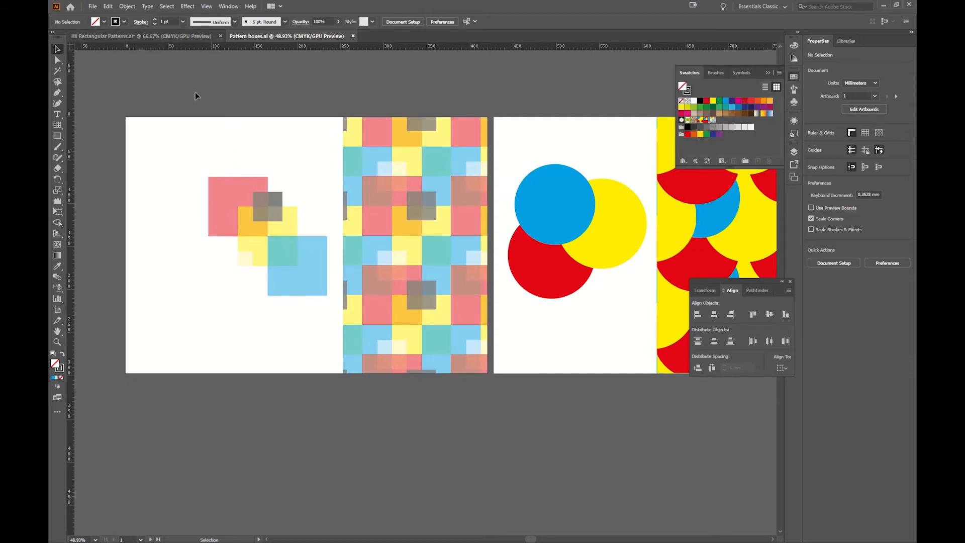
{"action": "left_click_drag", "start_coordinate": [232, 163], "coordinate": [211, 131]}
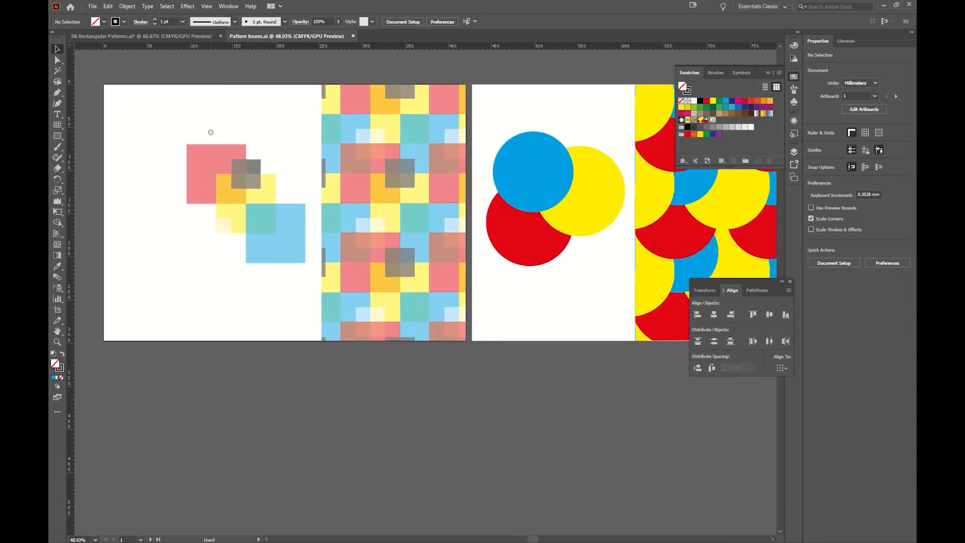
Step: Make a new pattern from the overlapping transparent squares on the first artboard
{"action": "left_click_drag", "start_coordinate": [274, 227], "coordinate": [310, 281]}
{"action": "left_click", "coordinate": [310, 270]}
{"action": "left_click_drag", "start_coordinate": [160, 107], "coordinate": [315, 280]}
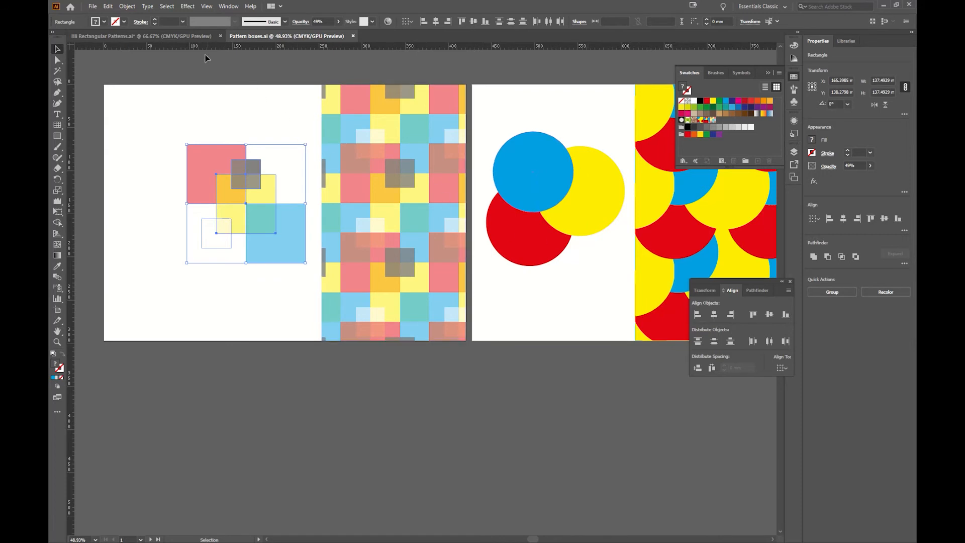
{"action": "left_click", "coordinate": [127, 6]}
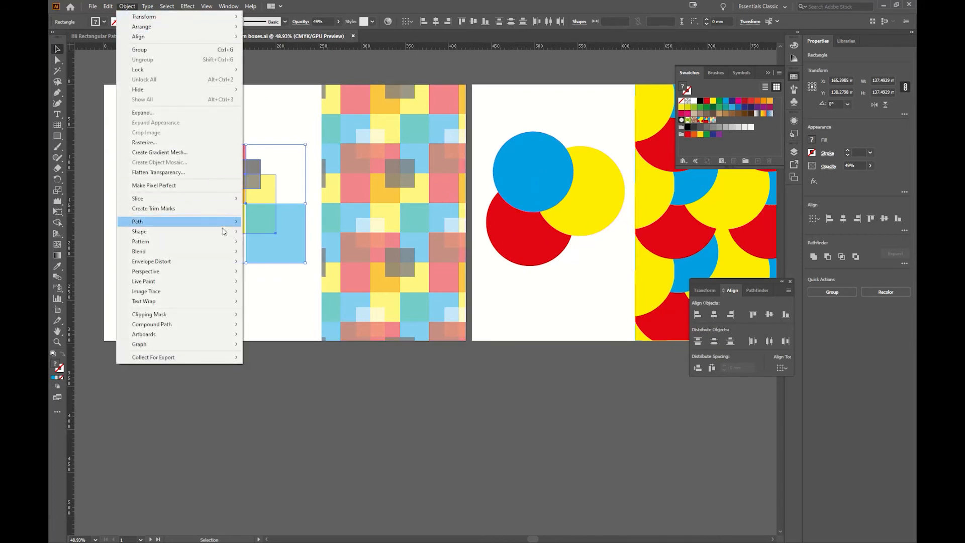
{"action": "mouse_move", "coordinate": [225, 241]}
{"action": "left_click", "coordinate": [269, 242]}
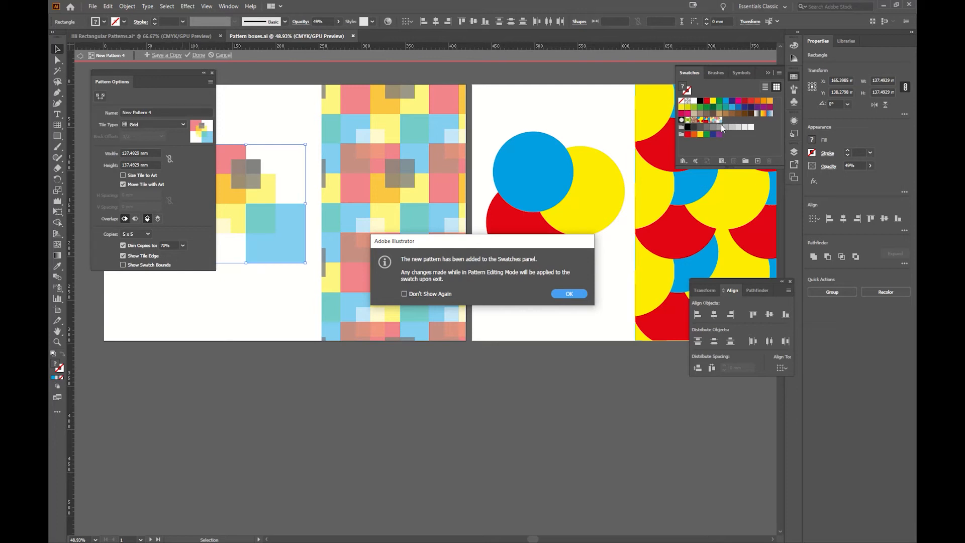
{"action": "left_click", "coordinate": [569, 293]}
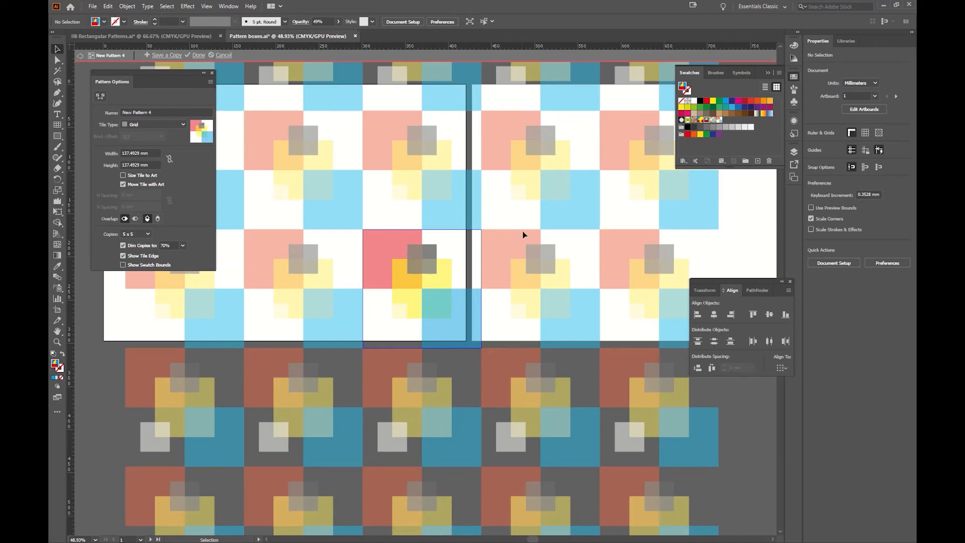
Step: Try the Brick by Row and Hex by Column tile types on the pattern, and return it to Grid
{"action": "left_click", "coordinate": [146, 123]}
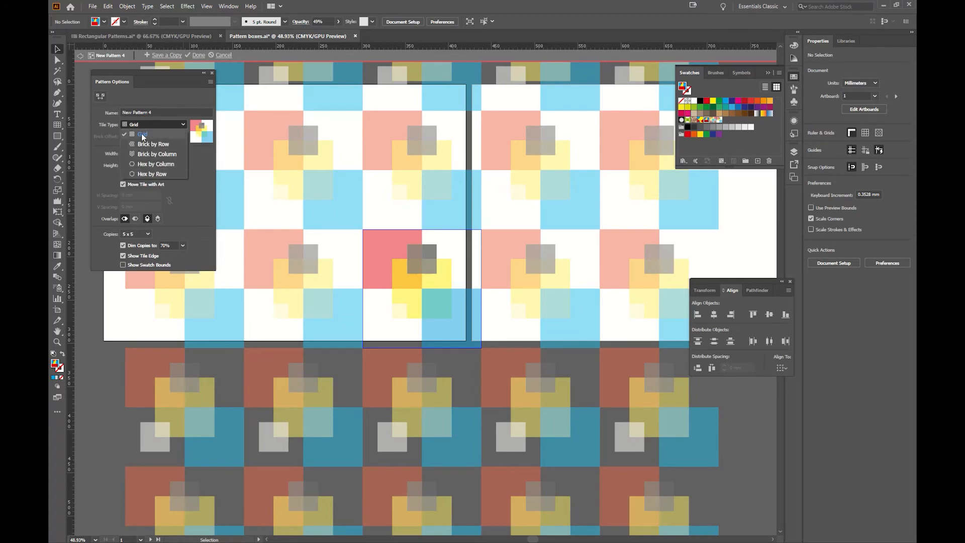
{"action": "left_click", "coordinate": [143, 136]}
{"action": "left_click", "coordinate": [157, 126]}
{"action": "left_click", "coordinate": [150, 136]}
{"action": "left_click", "coordinate": [159, 138]}
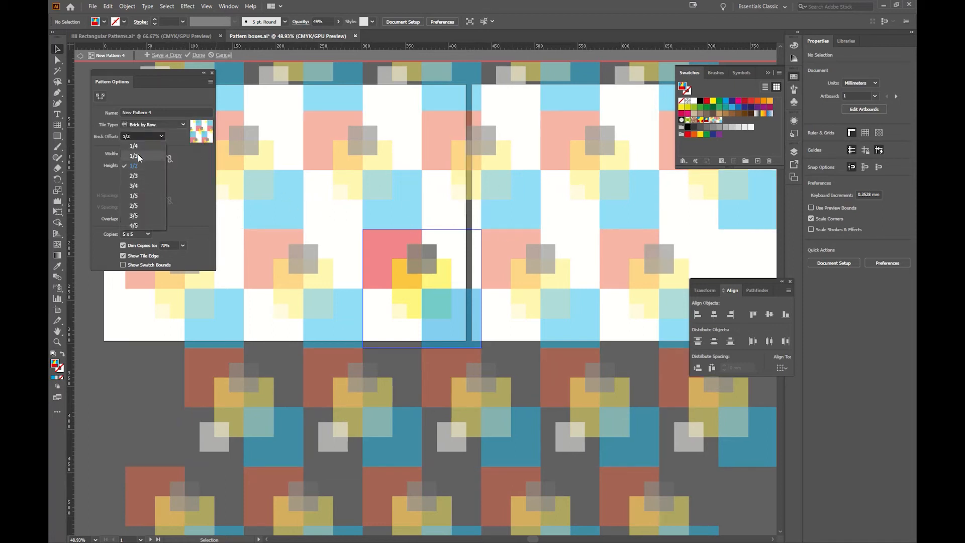
{"action": "left_click", "coordinate": [163, 93]}
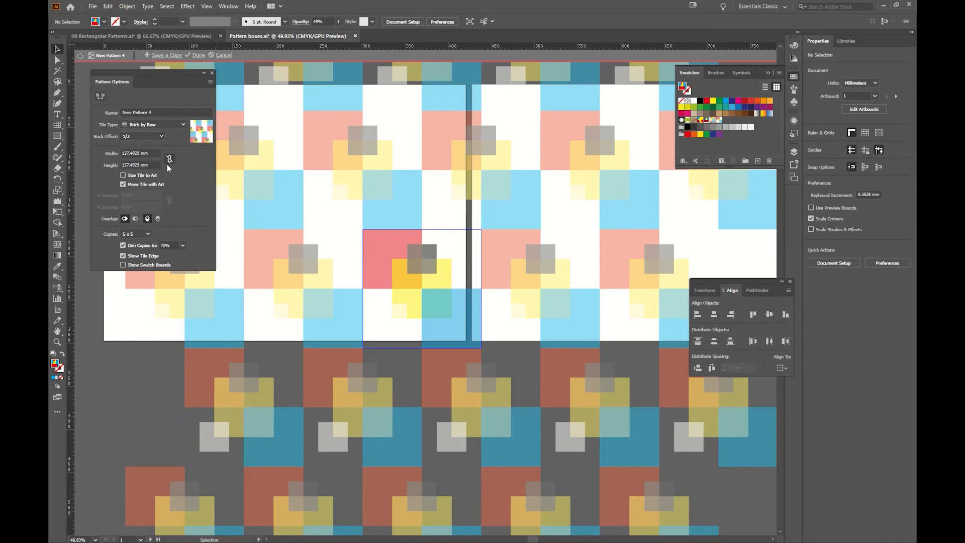
{"action": "left_click", "coordinate": [173, 125]}
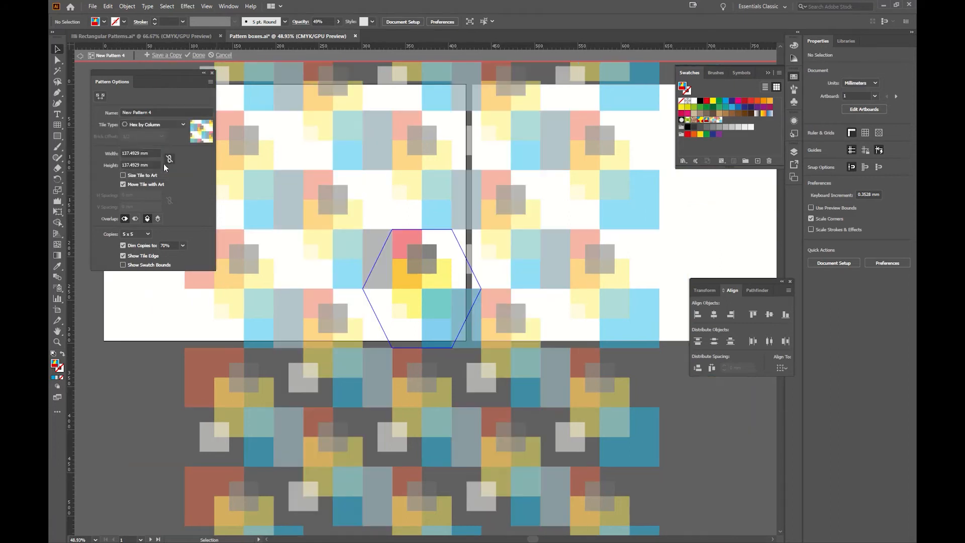
{"action": "left_click", "coordinate": [164, 165]}
{"action": "left_click", "coordinate": [177, 126]}
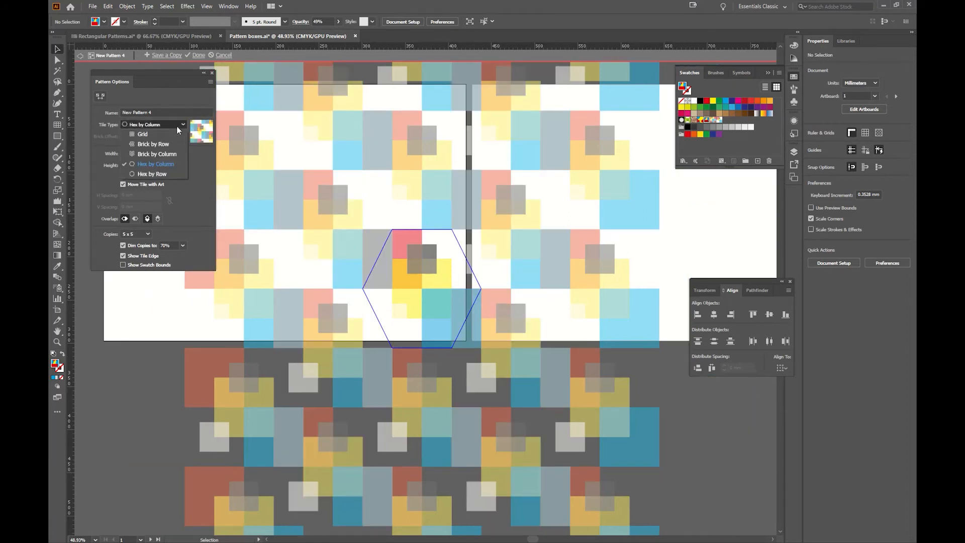
{"action": "left_click", "coordinate": [153, 135]}
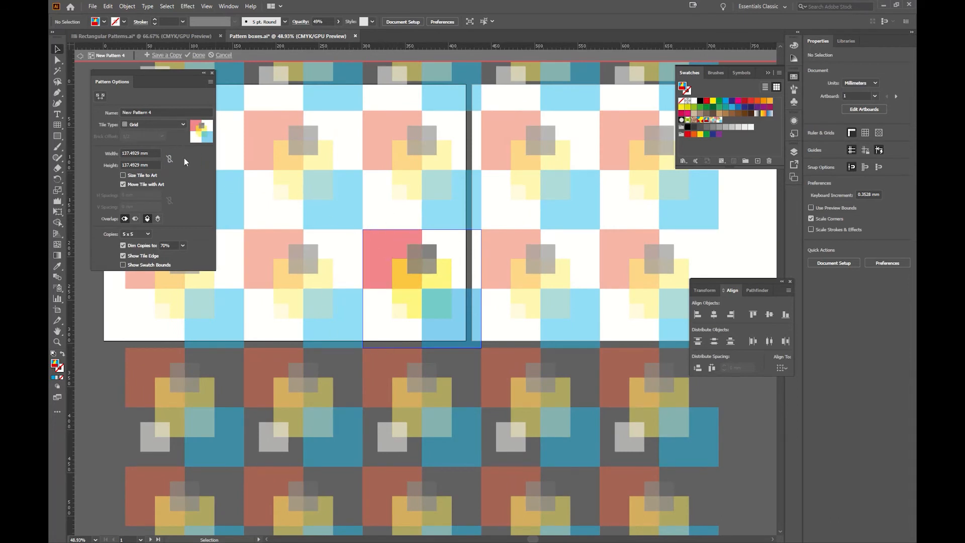
Step: Shrink the pattern tile to about 103.12 mm square with the Pattern Tile tool so the repeats overlap, and finish editing the pattern
{"action": "left_click", "coordinate": [99, 97]}
{"action": "left_click_drag", "start_coordinate": [363, 230], "coordinate": [393, 261]}
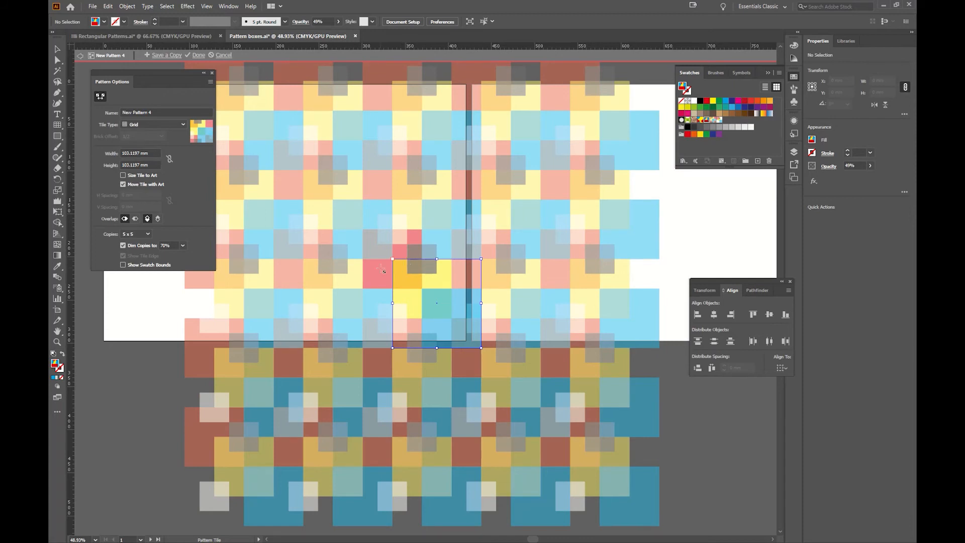
{"action": "left_click", "coordinate": [195, 55]}
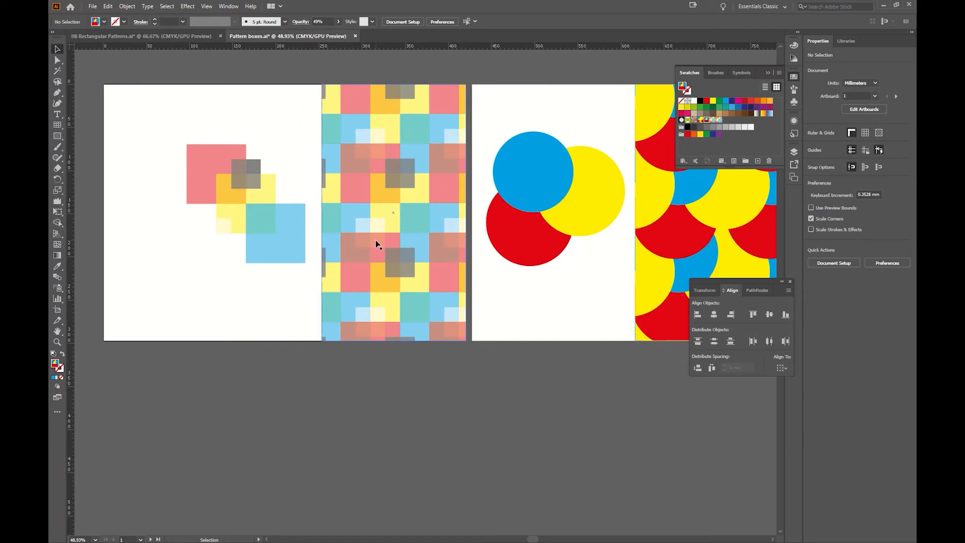
Step: Draw a rectangle about 169 by 162 mm across the lower edge of the first artboard and fill it with the new squares pattern
{"action": "left_click_drag", "start_coordinate": [319, 271], "coordinate": [380, 216]}
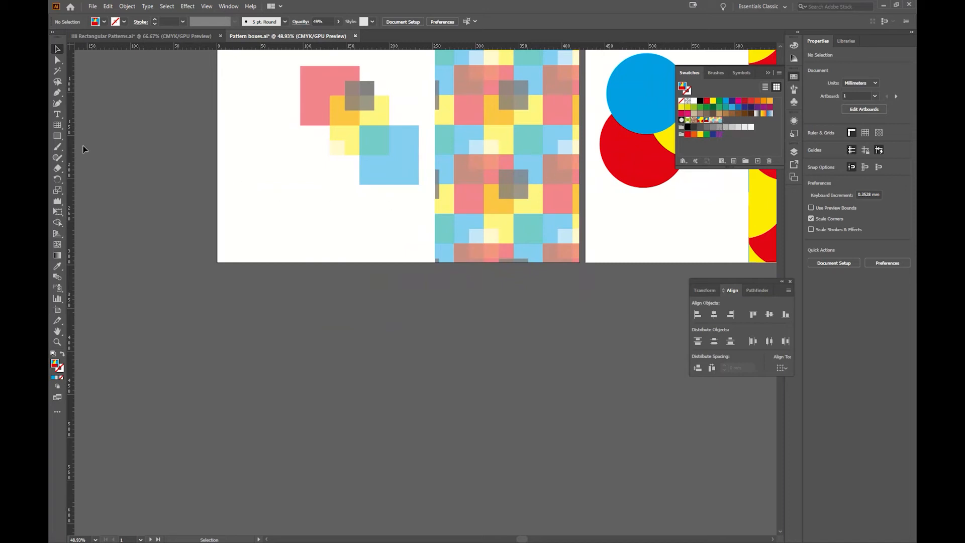
{"action": "left_click", "coordinate": [59, 137]}
{"action": "left_click_drag", "start_coordinate": [230, 214], "coordinate": [375, 352]}
{"action": "key", "text": "v"}
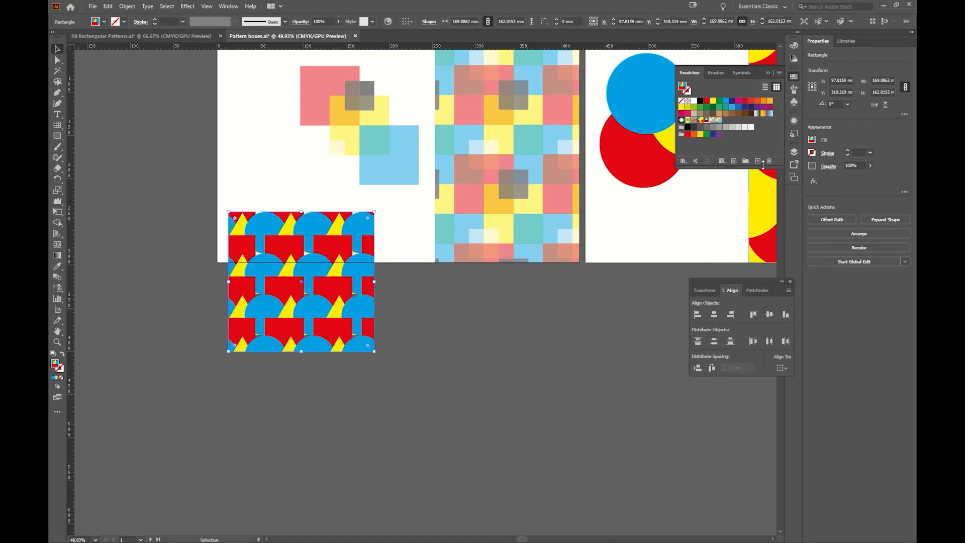
{"action": "left_click", "coordinate": [719, 120]}
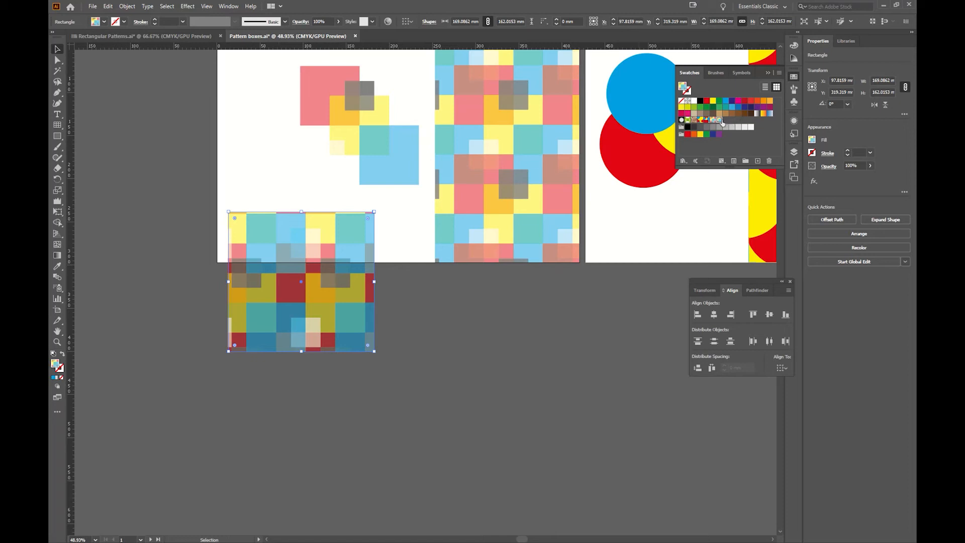
{"action": "left_click_drag", "start_coordinate": [312, 272], "coordinate": [310, 272]}
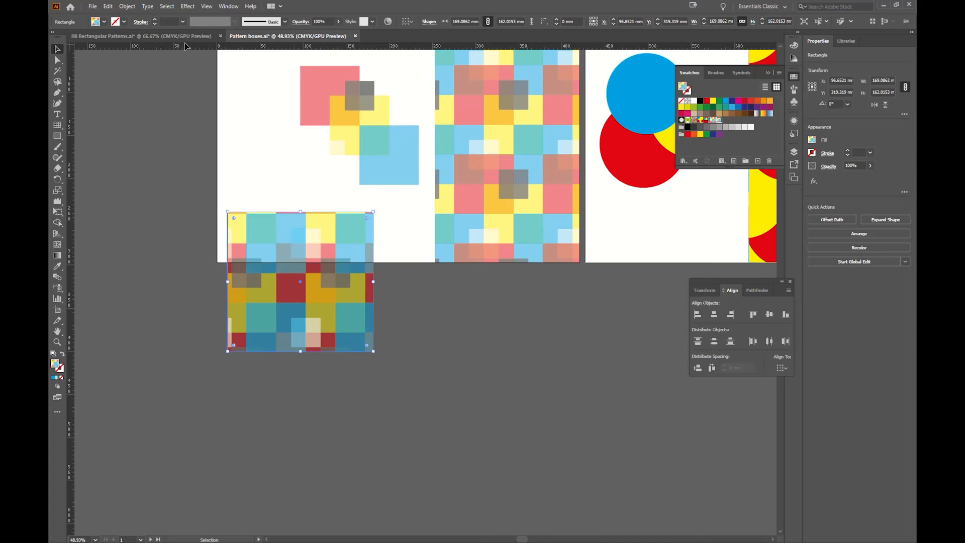
Step: Look over all artboards of the Rectangular Patterns document and compare them with the pattern fills in Pattern boxes.ai
{"action": "left_click", "coordinate": [164, 35]}
{"action": "key", "text": "space"}
{"action": "key", "text": "z"}
{"action": "left_click", "coordinate": [328, 214], "text": "alt"}
{"action": "left_click", "coordinate": [329, 214], "text": "alt"}
{"action": "left_click", "coordinate": [329, 215], "text": "alt"}
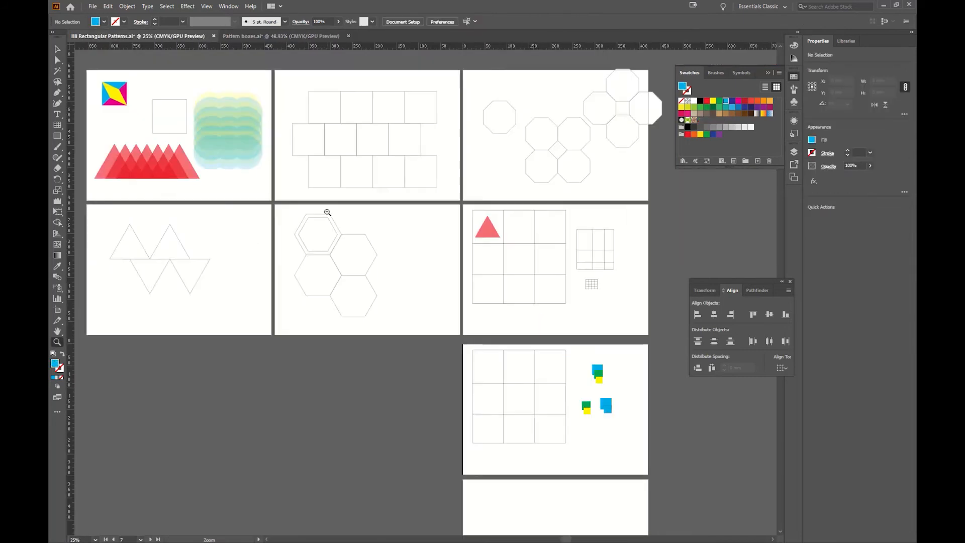
{"action": "left_click", "coordinate": [330, 215], "text": "alt"}
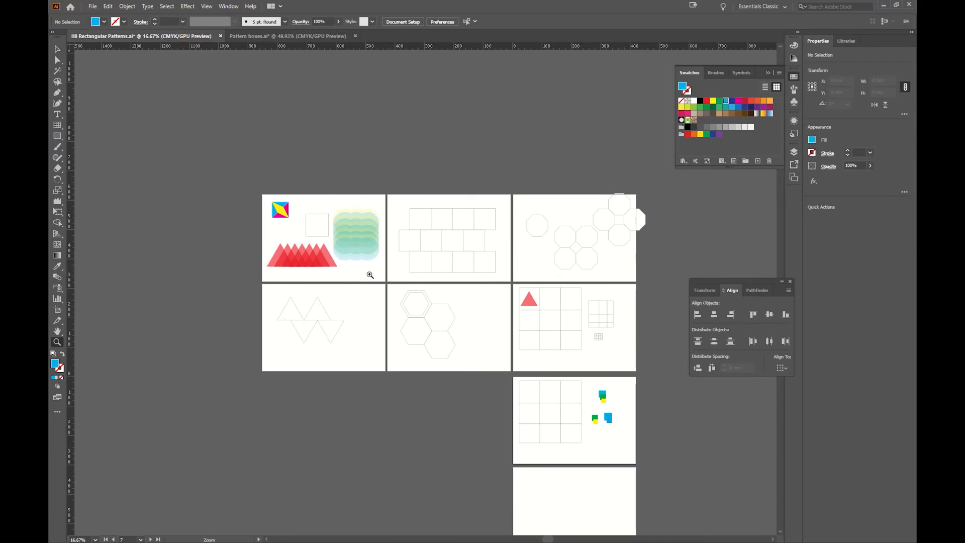
{"action": "key", "text": "v"}
{"action": "left_click_drag", "start_coordinate": [360, 271], "coordinate": [303, 206]}
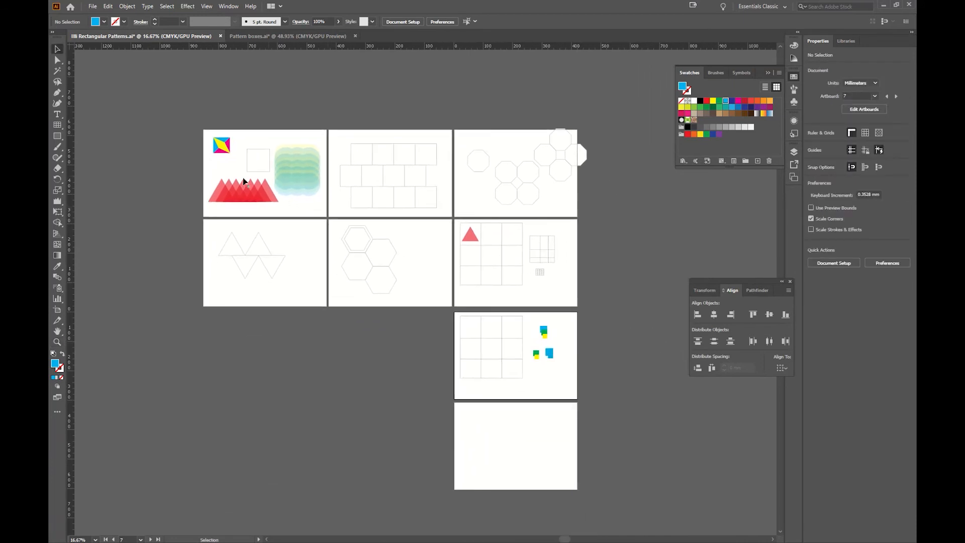
{"action": "left_click", "coordinate": [284, 36]}
{"action": "left_click", "coordinate": [231, 241]}
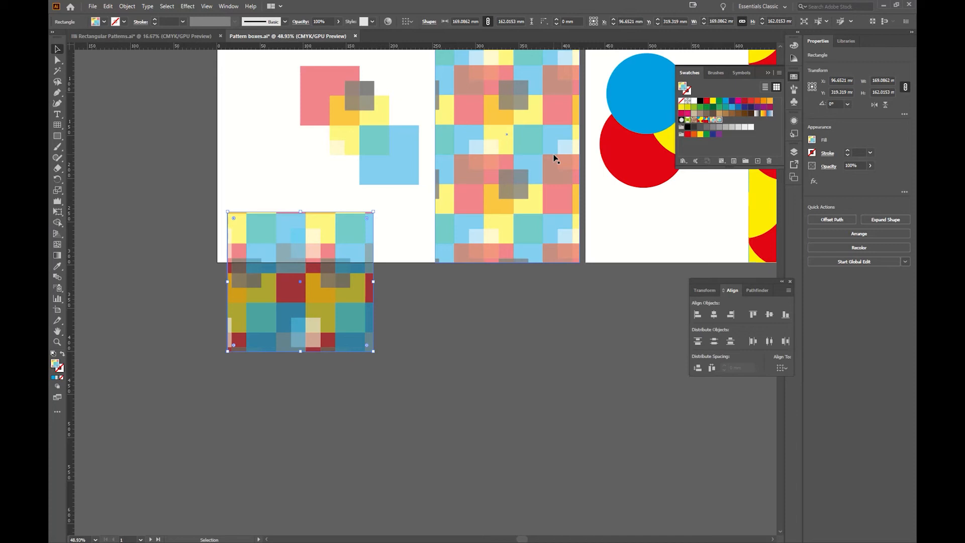
{"action": "left_click", "coordinate": [166, 36]}
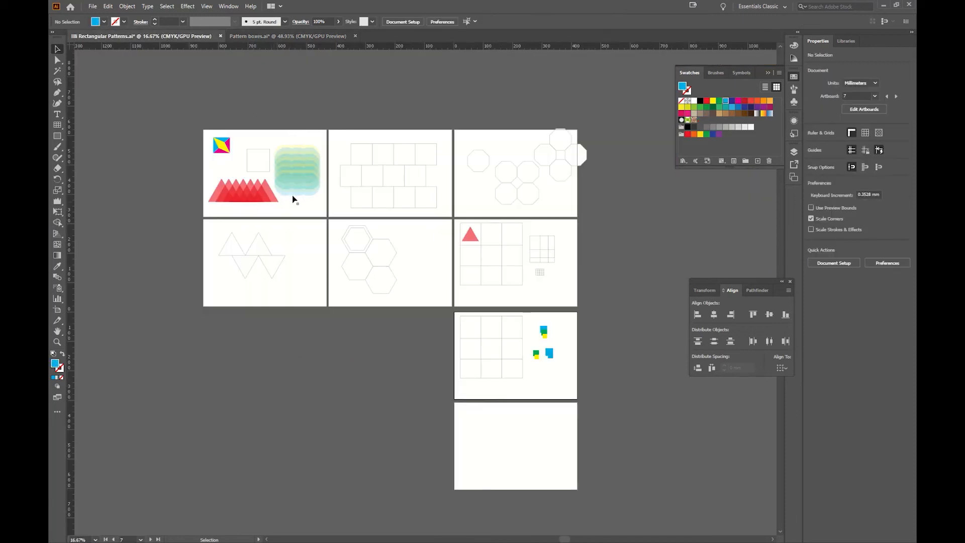
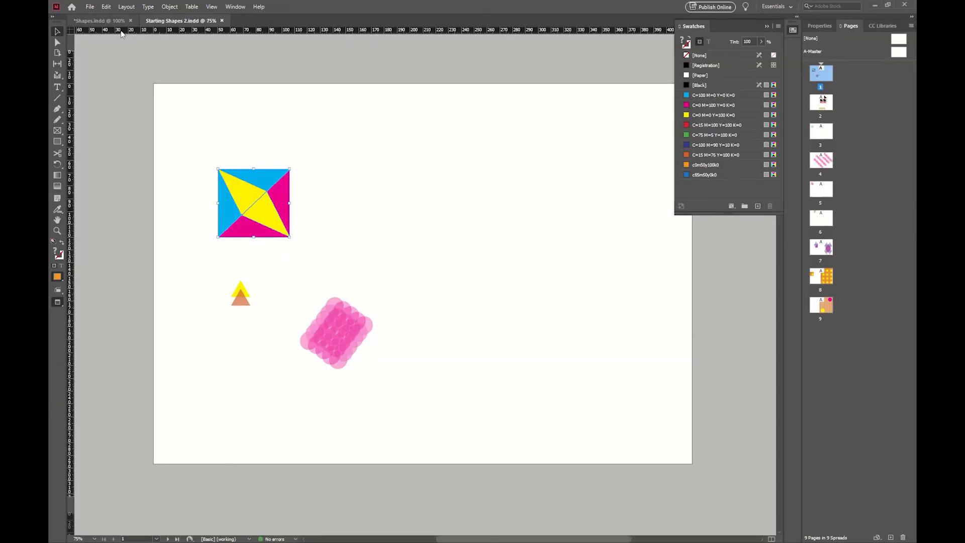
Step: Draw a square about 70.5 mm wide on page 1, beside the existing shapes, with the orange c0m50y100k0 fill
{"action": "left_click", "coordinate": [342, 249]}
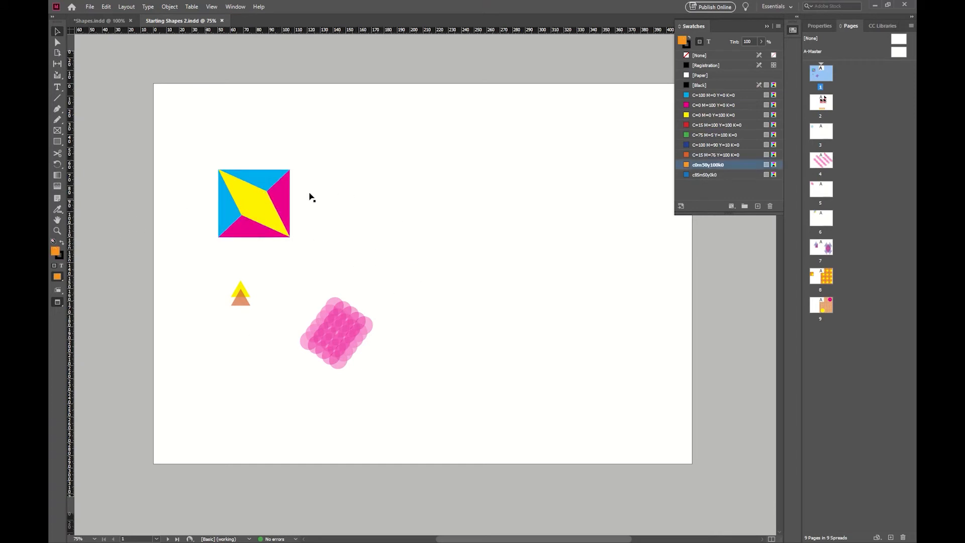
{"action": "left_click", "coordinate": [818, 26]}
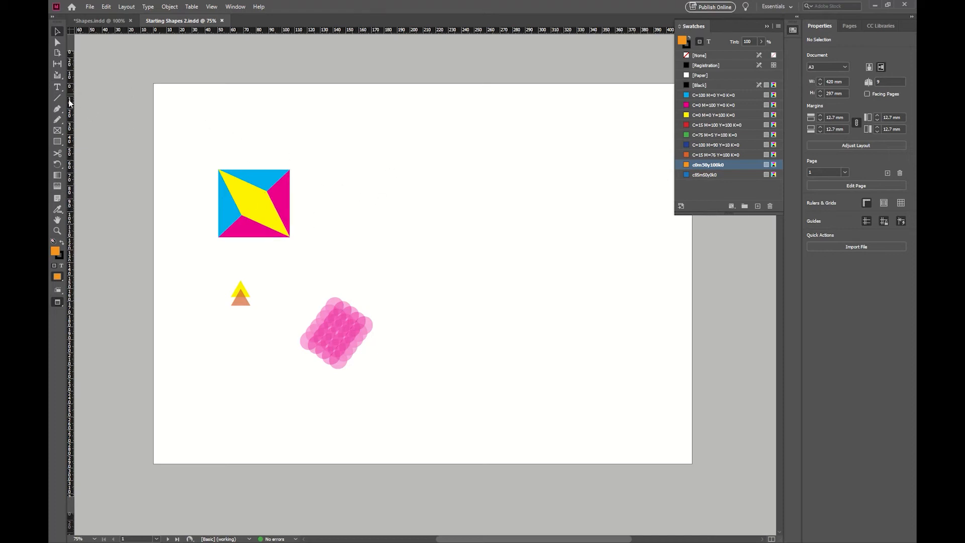
{"action": "left_click", "coordinate": [57, 141]}
{"action": "left_click_drag", "start_coordinate": [423, 141], "coordinate": [514, 232]}
{"action": "left_click", "coordinate": [516, 237]}
{"action": "left_click", "coordinate": [534, 280]}
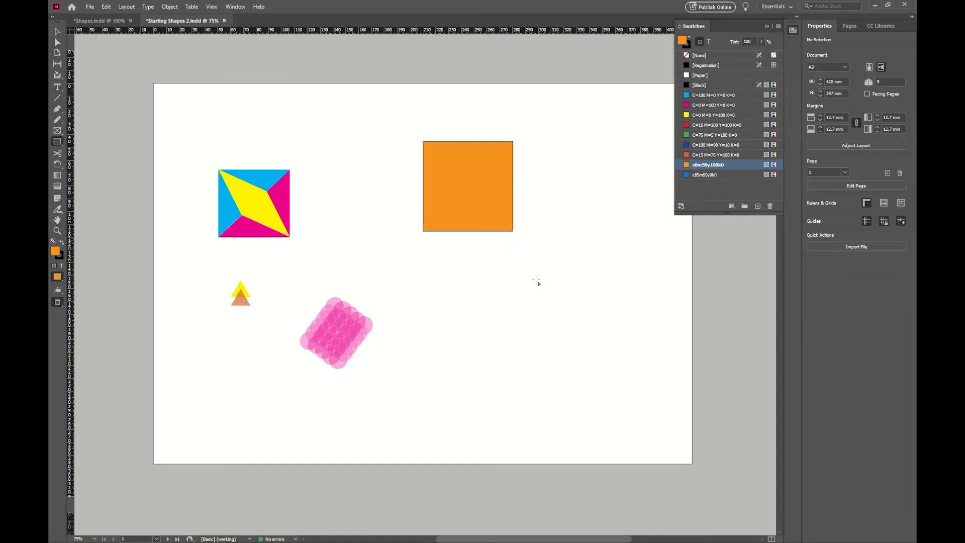
Step: Delete the orange square's upper-left anchor point with the Pen tool to turn it into a right-angled triangle
{"action": "key", "text": "v"}
{"action": "left_click", "coordinate": [57, 109]}
{"action": "key", "text": "v"}
{"action": "left_click", "coordinate": [449, 174]}
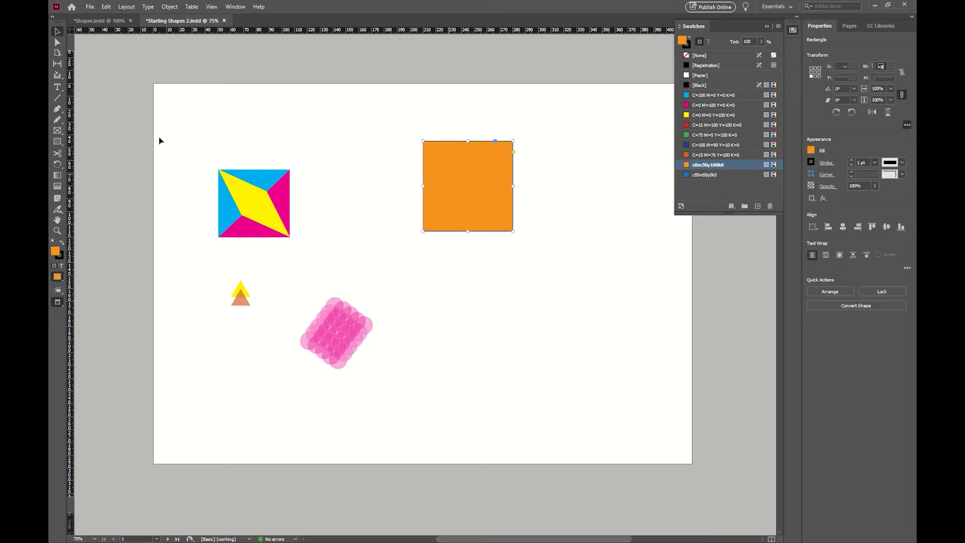
{"action": "left_click", "coordinate": [57, 109]}
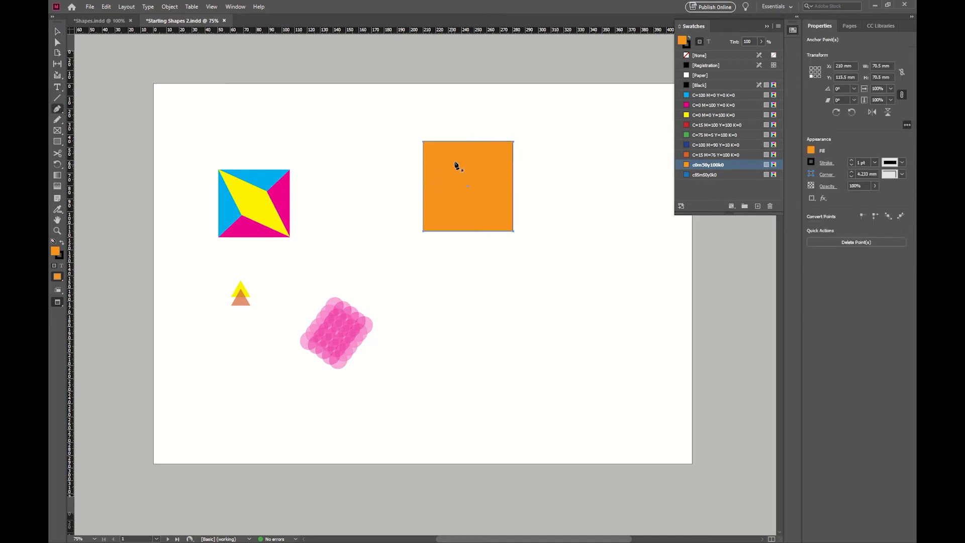
{"action": "left_click", "coordinate": [423, 142]}
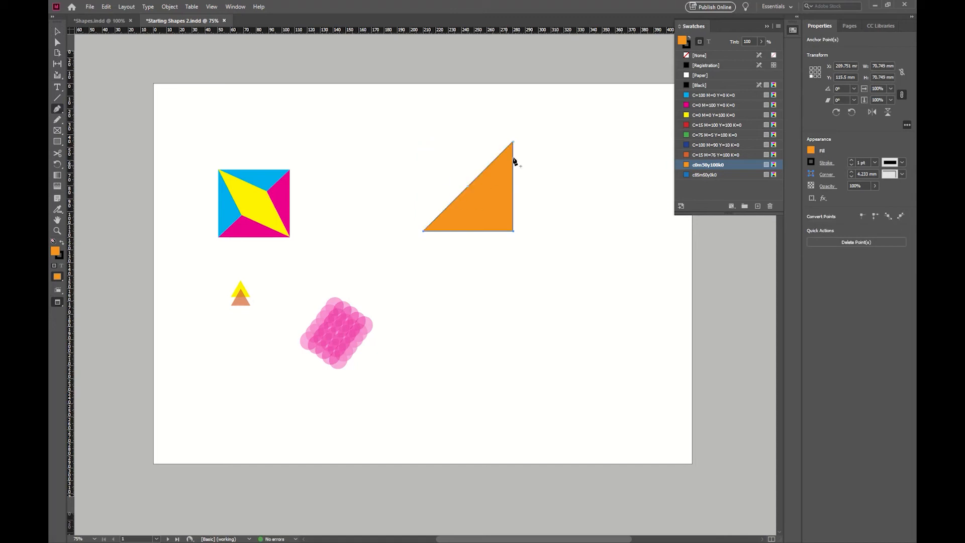
Step: Remove the orange triangle's black stroke by setting the stroke to None
{"action": "key", "text": "v"}
{"action": "left_click", "coordinate": [473, 214]}
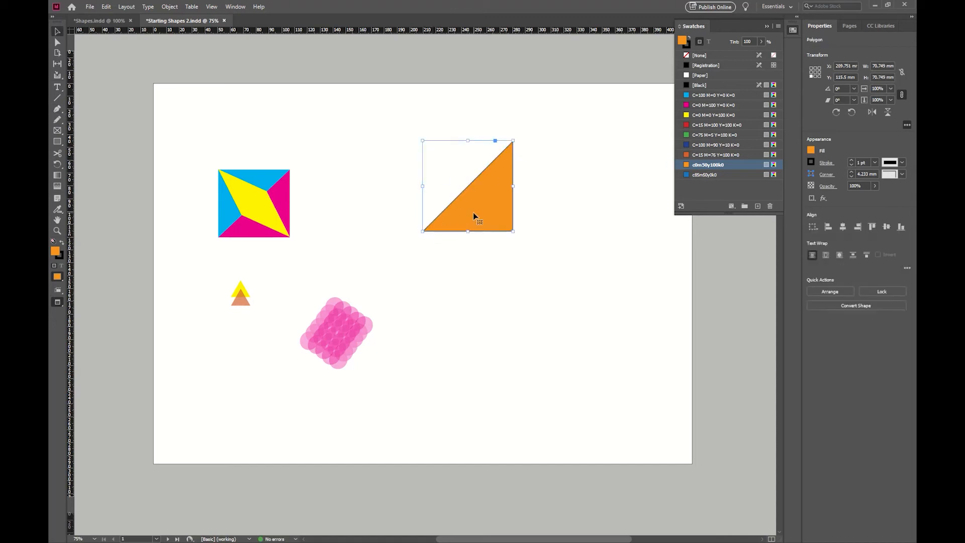
{"action": "double_click", "coordinate": [58, 34]}
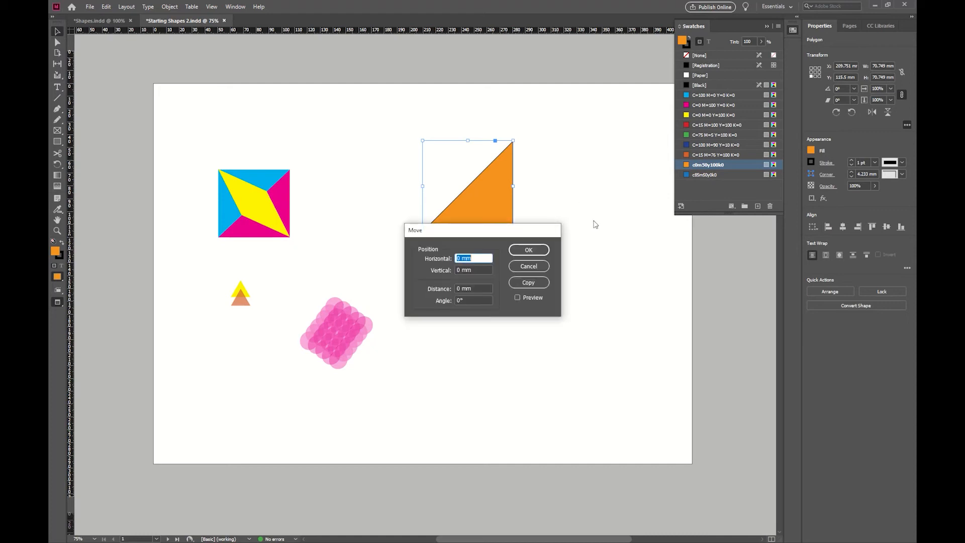
{"action": "left_click", "coordinate": [526, 264]}
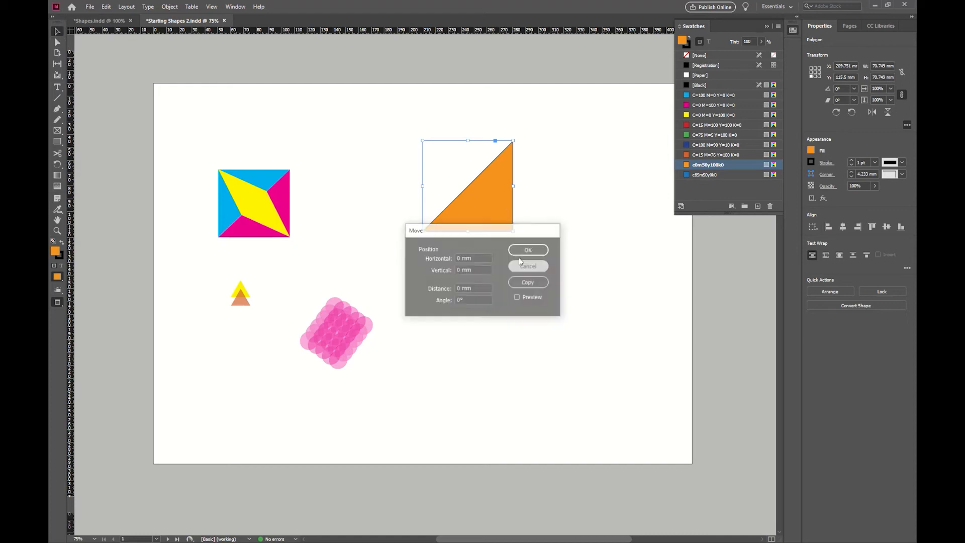
{"action": "left_click", "coordinate": [60, 257]}
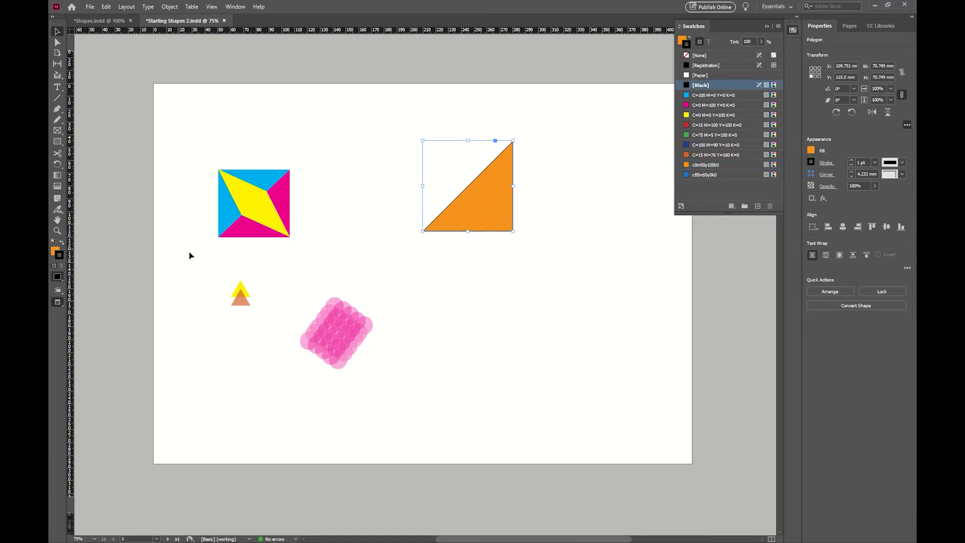
{"action": "left_click", "coordinate": [693, 57]}
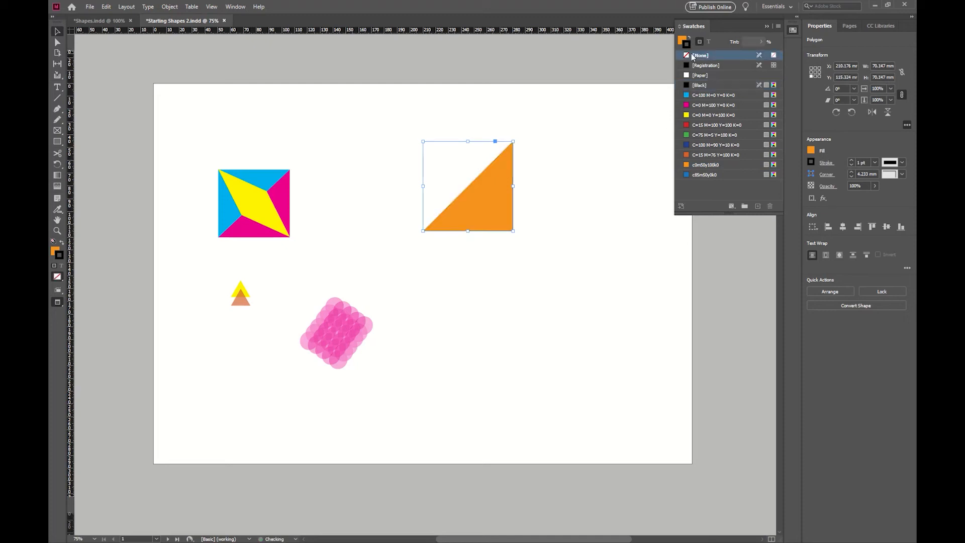
{"action": "left_click", "coordinate": [531, 266]}
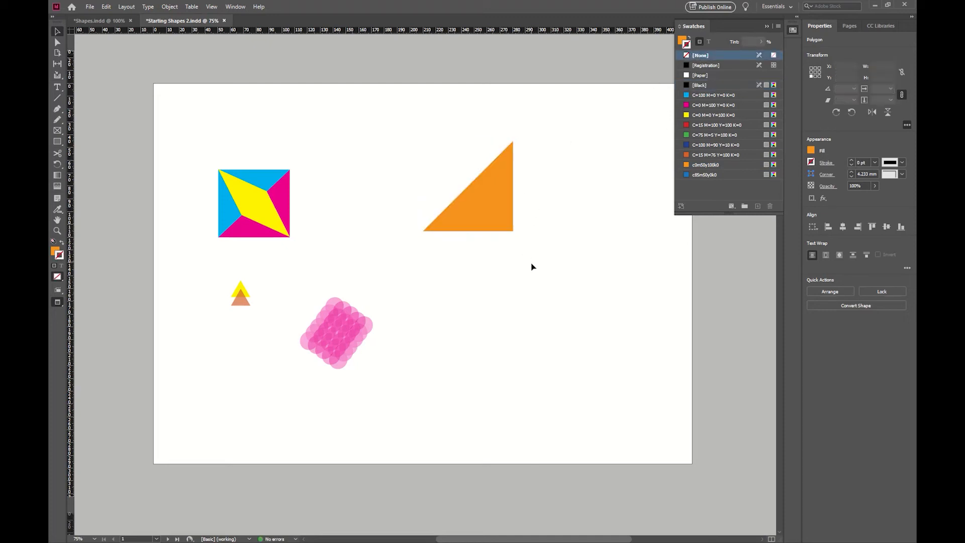
Step: Make a copy of the orange triangle flipped both horizontally and vertically about its centre so the two complete a square
{"action": "left_click", "coordinate": [502, 209]}
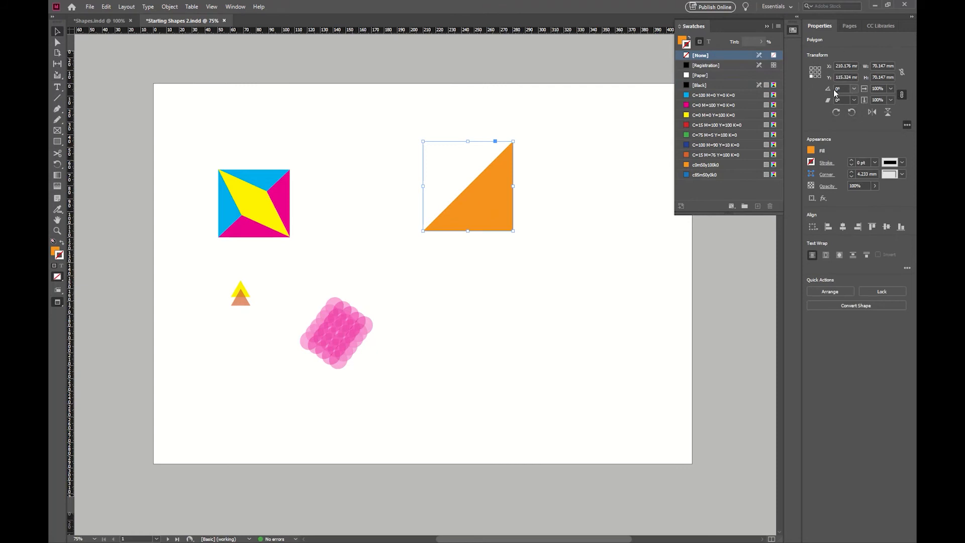
{"action": "left_click", "coordinate": [815, 71]}
{"action": "left_click", "coordinate": [872, 111]}
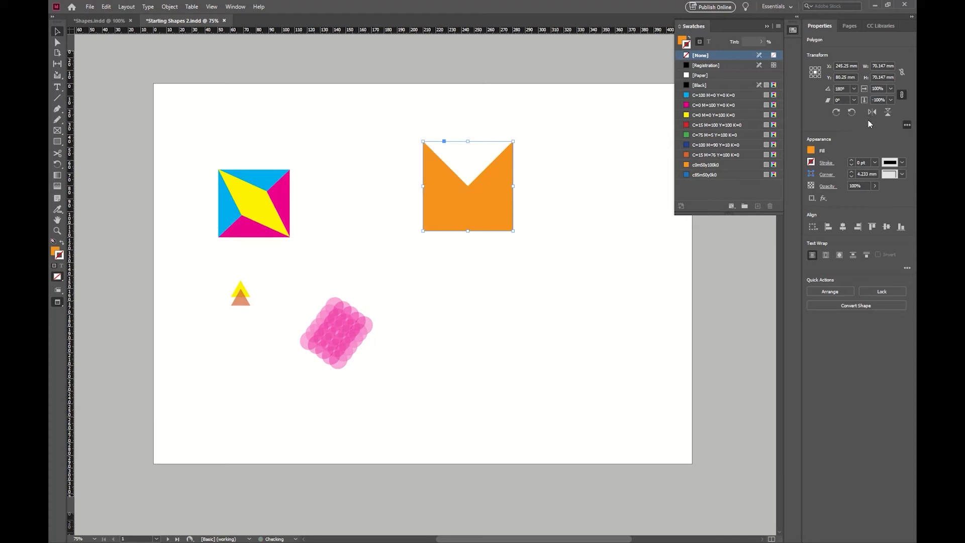
{"action": "left_click", "coordinate": [887, 112]}
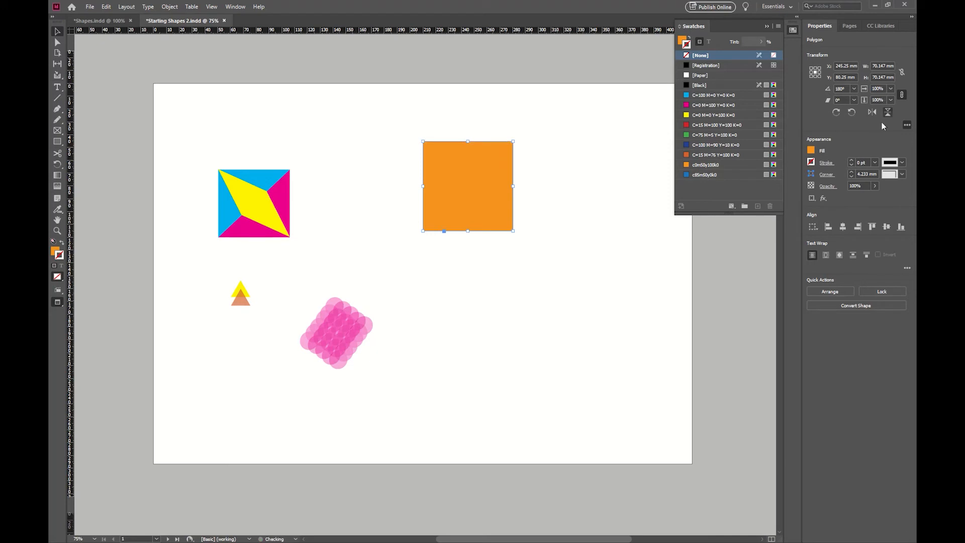
Step: Fill the upper-left triangle of the square with the red C=15 M=100 Y=100 K=0 swatch
{"action": "left_click", "coordinate": [535, 182]}
{"action": "left_click", "coordinate": [438, 171]}
{"action": "left_click", "coordinate": [54, 253]}
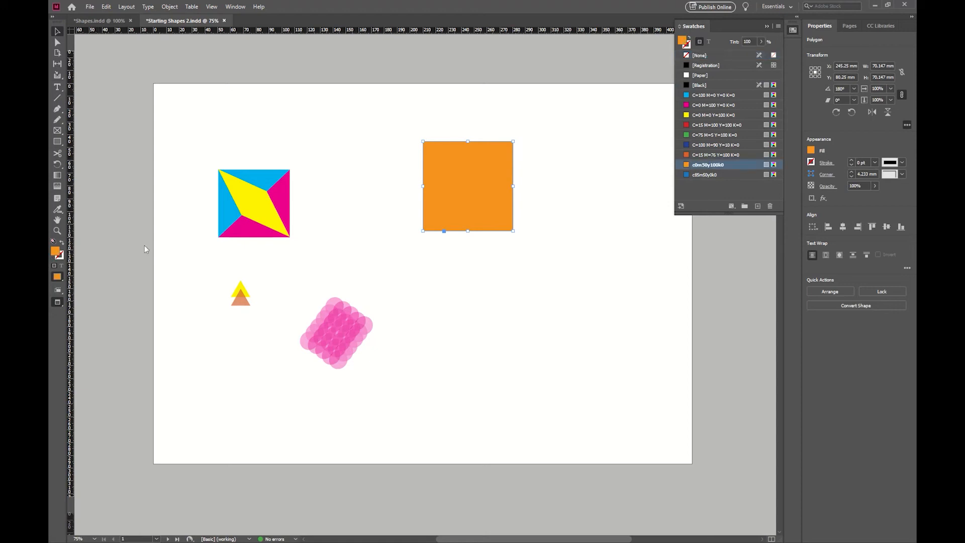
{"action": "left_click", "coordinate": [687, 126]}
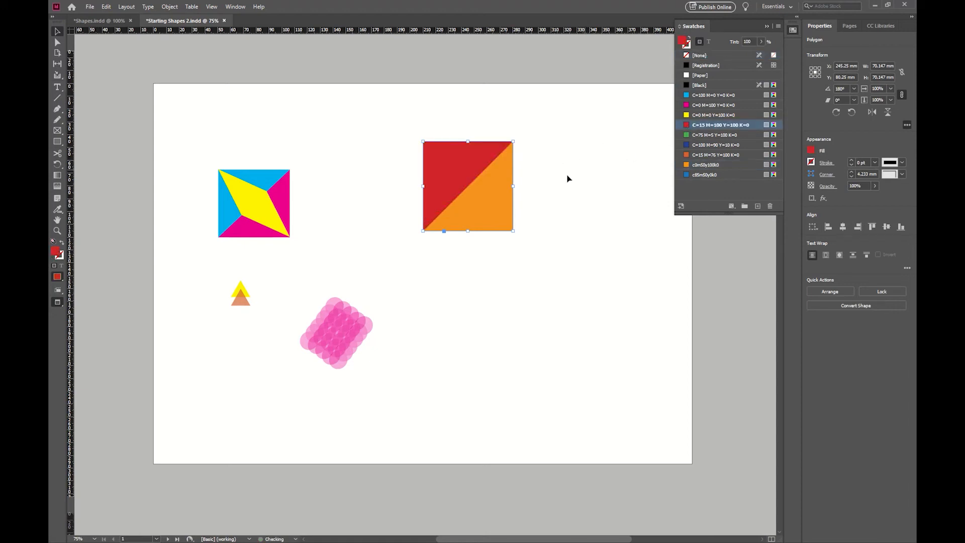
Step: Duplicate the red and orange two-triangle square directly to its right so the two squares share an edge
{"action": "left_click", "coordinate": [532, 226]}
{"action": "left_click", "coordinate": [492, 203]}
{"action": "left_click", "coordinate": [516, 291]}
{"action": "left_click_drag", "start_coordinate": [550, 277], "coordinate": [522, 197]}
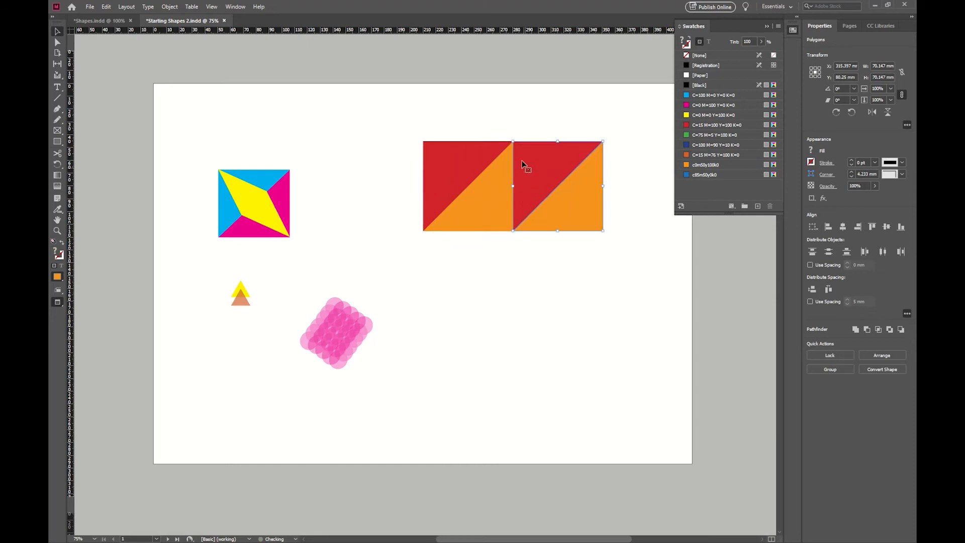
{"action": "left_click", "coordinate": [596, 286]}
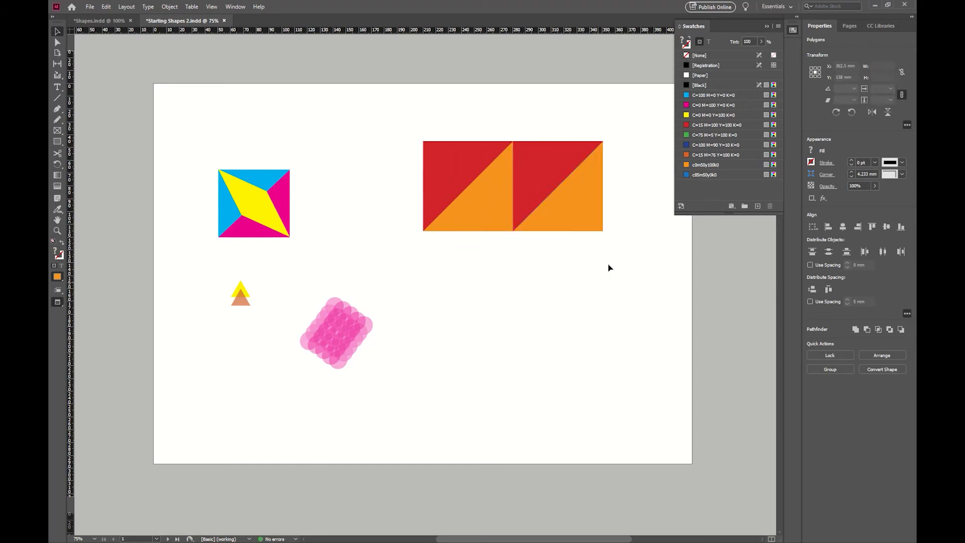
Step: Duplicate the row of two red and orange squares about 102 mm lower on the page
{"action": "left_click", "coordinate": [548, 177]}
{"action": "left_click_drag", "start_coordinate": [638, 283], "coordinate": [433, 161]}
{"action": "left_click_drag", "start_coordinate": [537, 178], "coordinate": [537, 308]}
Step: Flip the right-hand square of the lower row horizontally to form an orange peak with its neighbour
{"action": "left_click", "coordinate": [627, 381]}
{"action": "left_click_drag", "start_coordinate": [648, 393], "coordinate": [532, 282]}
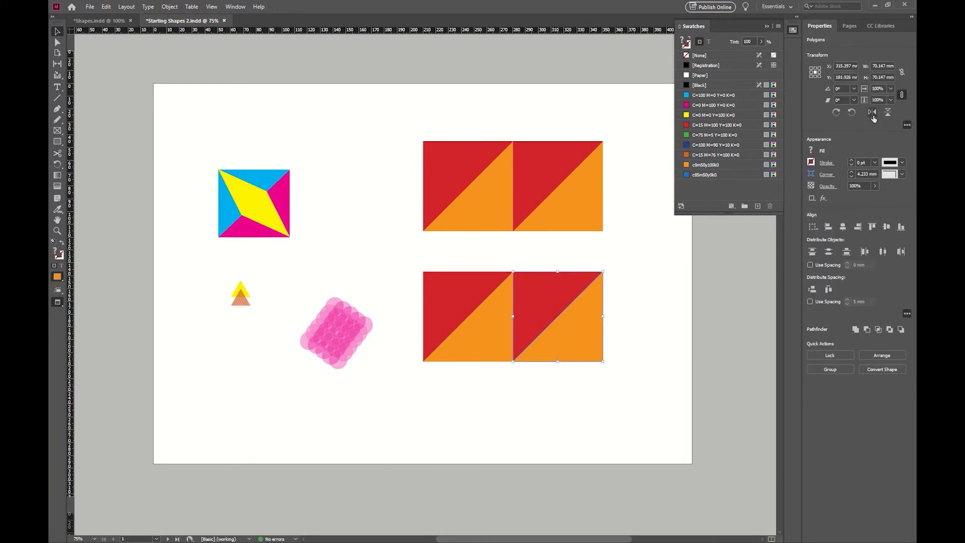
{"action": "left_click", "coordinate": [873, 114]}
{"action": "left_click", "coordinate": [620, 390]}
{"action": "left_click_drag", "start_coordinate": [482, 317], "coordinate": [450, 298]}
{"action": "key", "text": "ctrl+z"}
Step: Duplicate the row with the orange peak directly beneath itself so that the two rows touch
{"action": "left_click", "coordinate": [628, 398]}
{"action": "left_click_drag", "start_coordinate": [396, 253], "coordinate": [623, 381]}
{"action": "left_click_drag", "start_coordinate": [586, 286], "coordinate": [583, 388]}
{"action": "key", "text": "ctrl+z"}
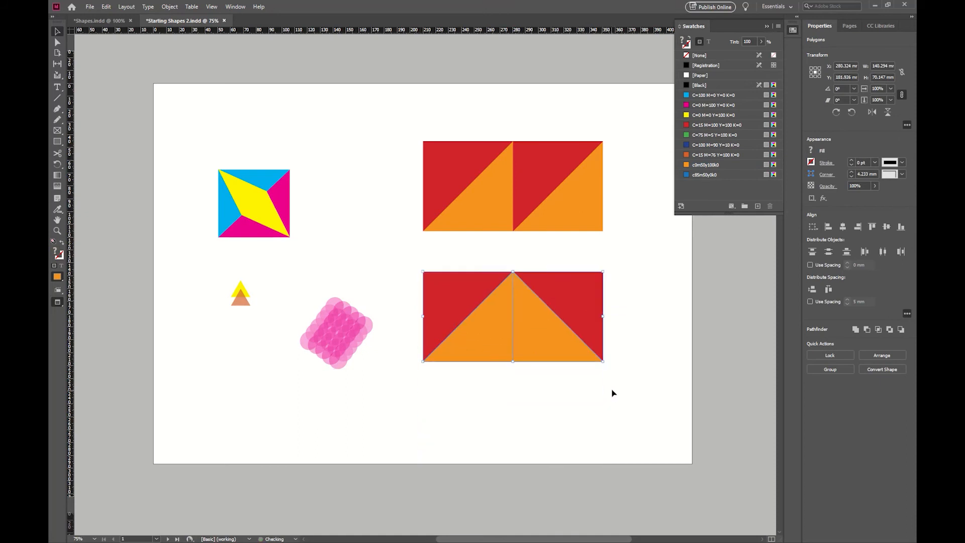
{"action": "left_click_drag", "start_coordinate": [585, 292], "coordinate": [587, 381]}
Step: Flip the bottom row of triangles vertically to complete an orange diamond inside a red square
{"action": "left_click", "coordinate": [651, 411]}
{"action": "left_click_drag", "start_coordinate": [673, 452], "coordinate": [456, 387]}
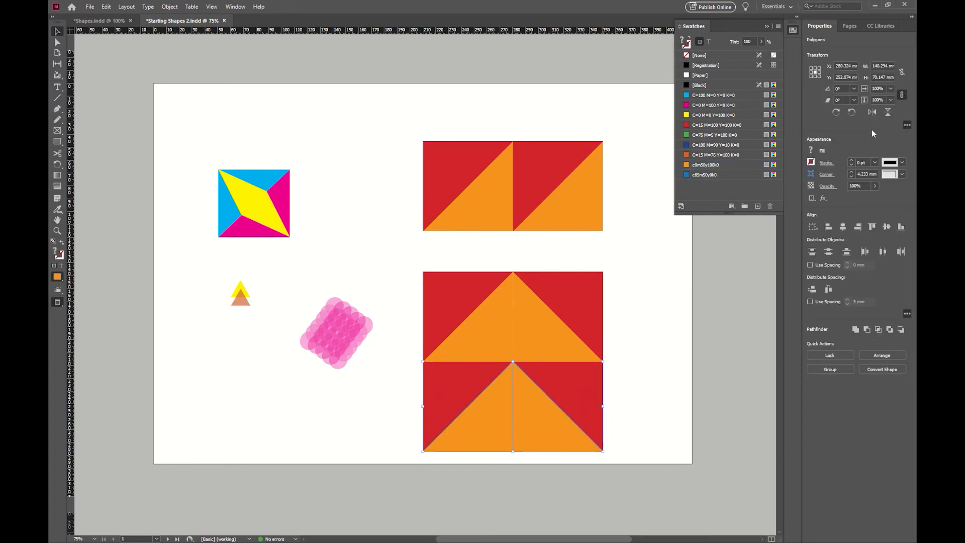
{"action": "left_click", "coordinate": [888, 112]}
{"action": "left_click", "coordinate": [680, 311]}
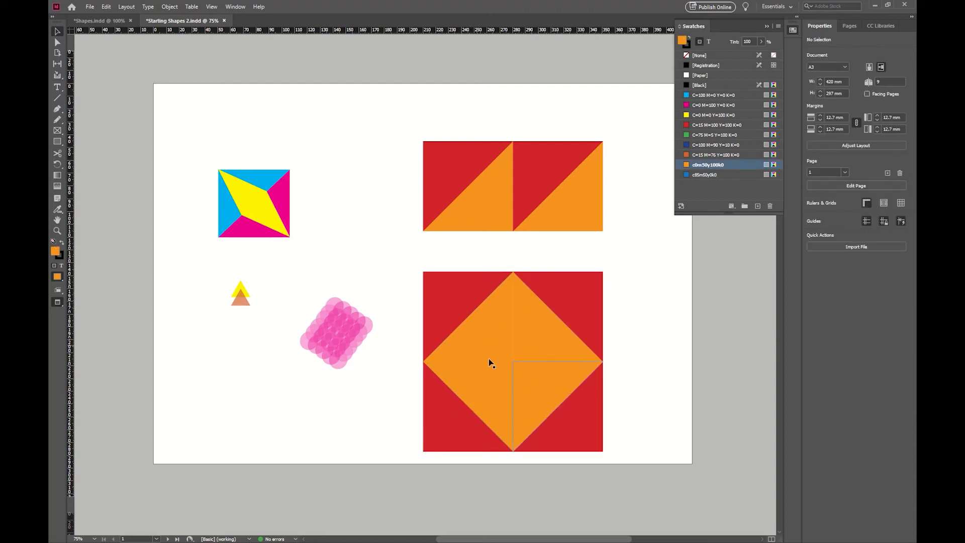
Step: Examine the seams between the orange triangles around the centre of the diamond at high magnification
{"action": "key", "text": "z"}
{"action": "left_click", "coordinate": [520, 365]}
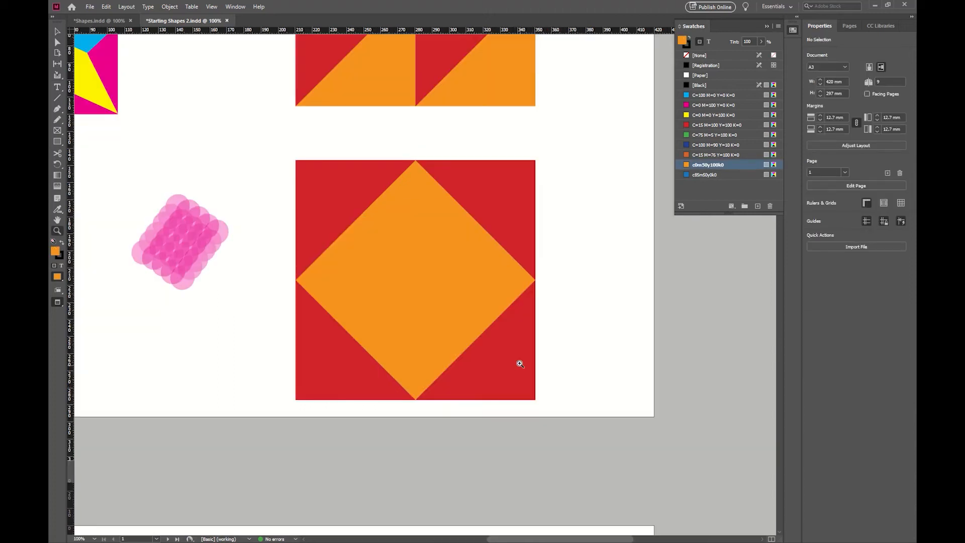
{"action": "left_click", "coordinate": [416, 294]}
{"action": "left_click", "coordinate": [427, 295]}
{"action": "left_click", "coordinate": [431, 289]}
{"action": "left_click", "coordinate": [433, 285]}
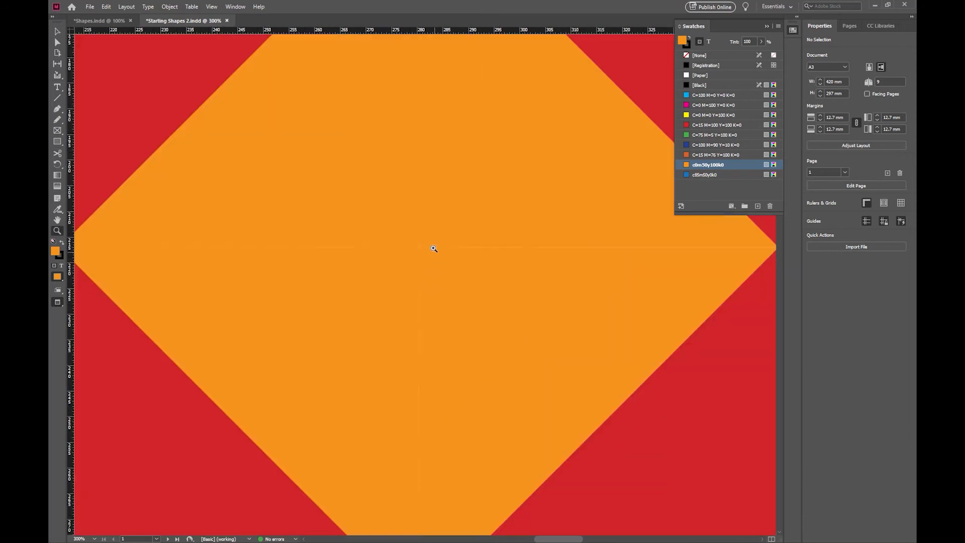
{"action": "left_click", "coordinate": [418, 261]}
{"action": "left_click", "coordinate": [418, 293]}
{"action": "left_click", "coordinate": [441, 309]}
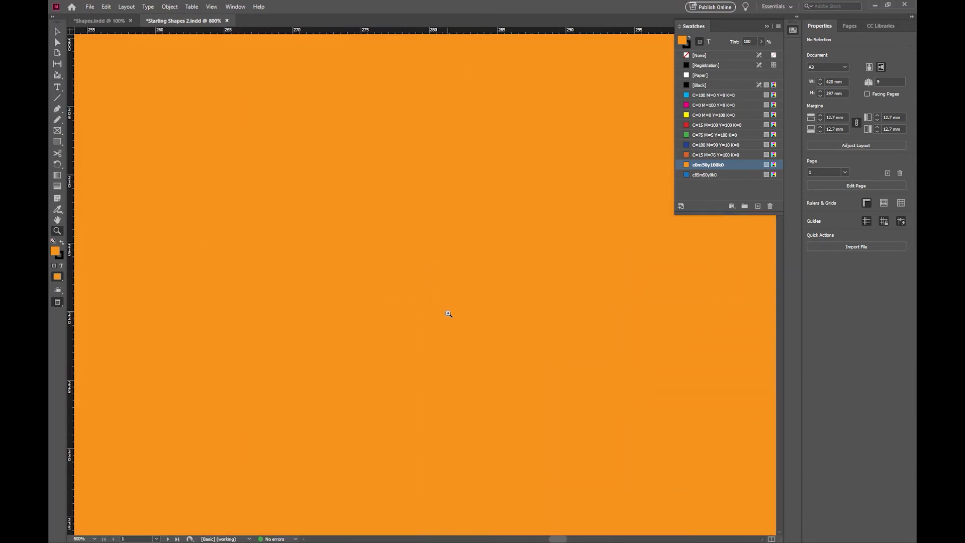
{"action": "left_click", "coordinate": [439, 330], "text": "alt"}
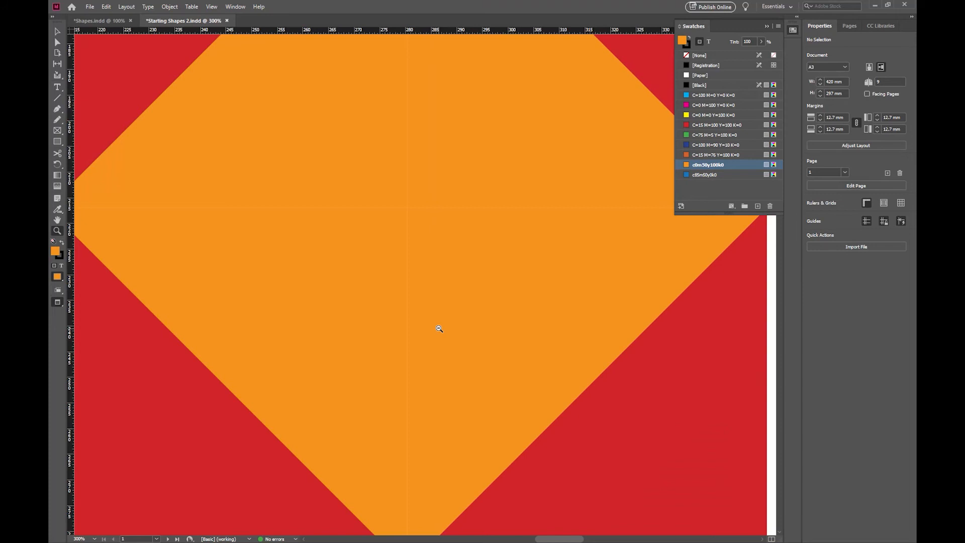
{"action": "left_click", "coordinate": [418, 265], "text": "alt"}
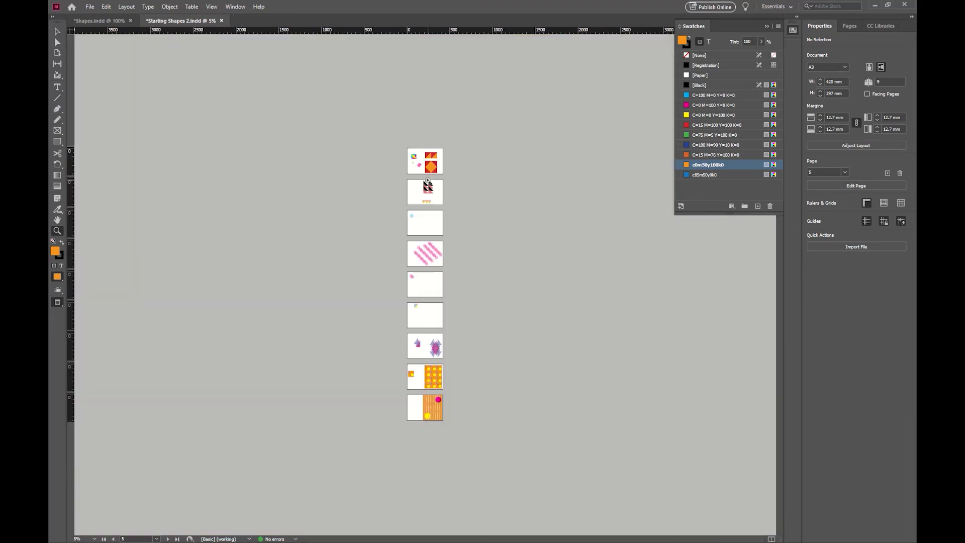
Step: Compare the upper row of triangles and the diamond square on page 1 at different magnifications
{"action": "left_click_drag", "start_coordinate": [427, 157], "coordinate": [423, 151]}
{"action": "left_click", "coordinate": [473, 257], "text": "alt"}
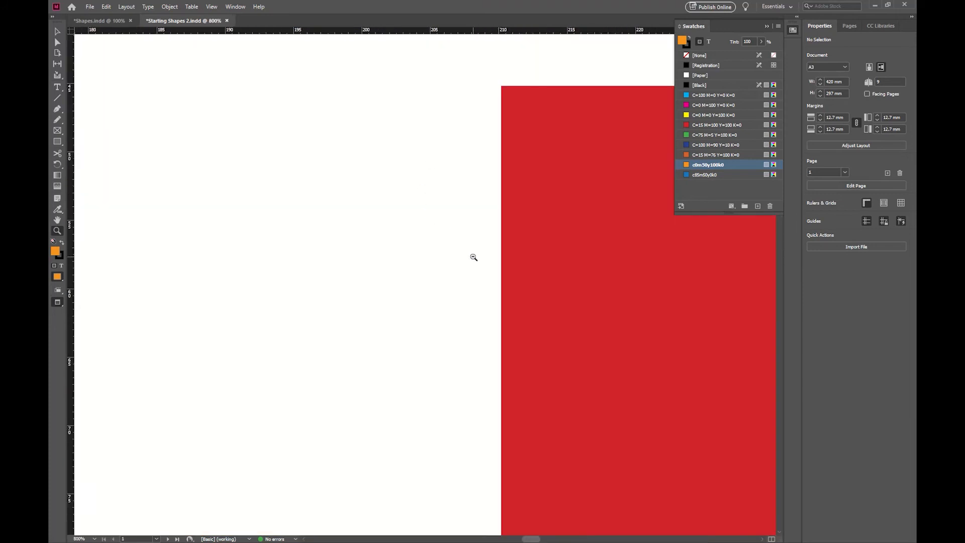
{"action": "left_click", "coordinate": [473, 257], "text": "alt"}
{"action": "left_click", "coordinate": [473, 257], "text": "alt"}
{"action": "left_click", "coordinate": [473, 257], "text": "alt"}
{"action": "left_click", "coordinate": [469, 289], "text": "alt"}
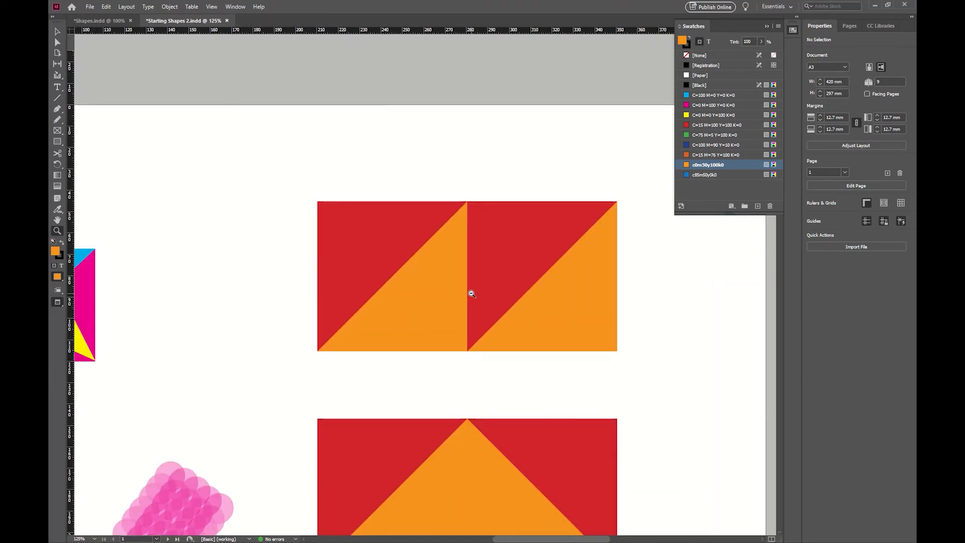
{"action": "left_click", "coordinate": [469, 289], "text": "alt"}
{"action": "left_click", "coordinate": [469, 288], "text": "alt"}
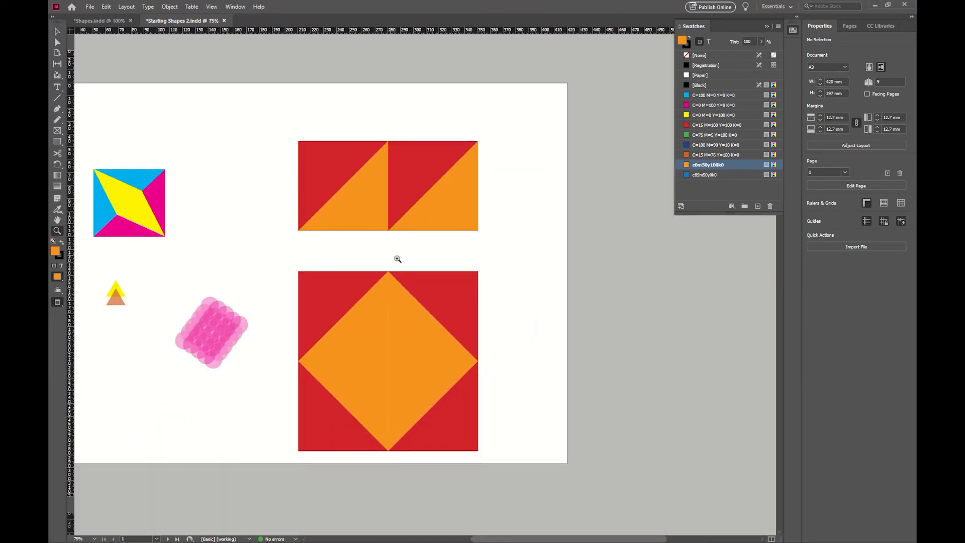
{"action": "left_click", "coordinate": [460, 280], "text": "alt"}
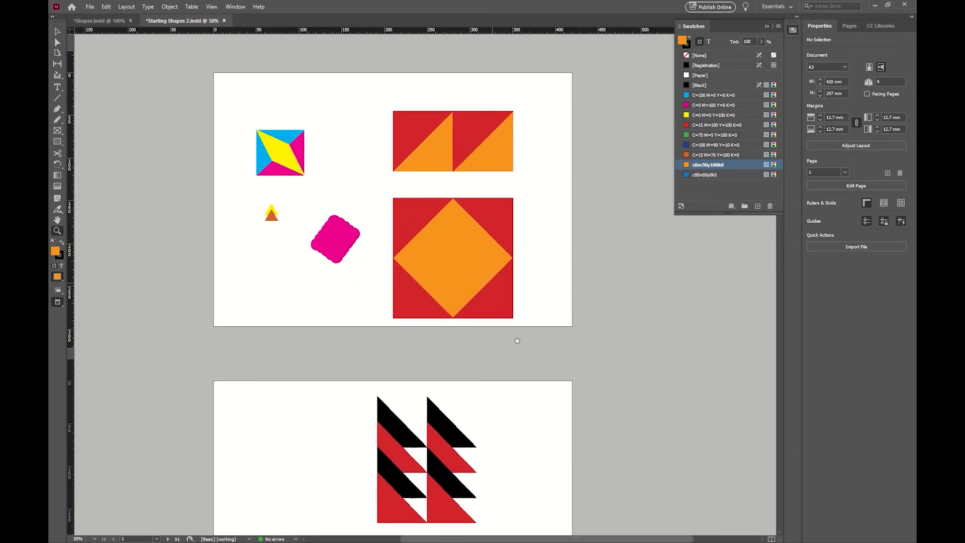
{"action": "left_click_drag", "start_coordinate": [455, 252], "coordinate": [457, 253]}
{"action": "left_click", "coordinate": [451, 268], "text": "alt"}
{"action": "left_click", "coordinate": [451, 267], "text": "alt"}
{"action": "left_click", "coordinate": [450, 267], "text": "alt"}
{"action": "left_click", "coordinate": [451, 267], "text": "alt"}
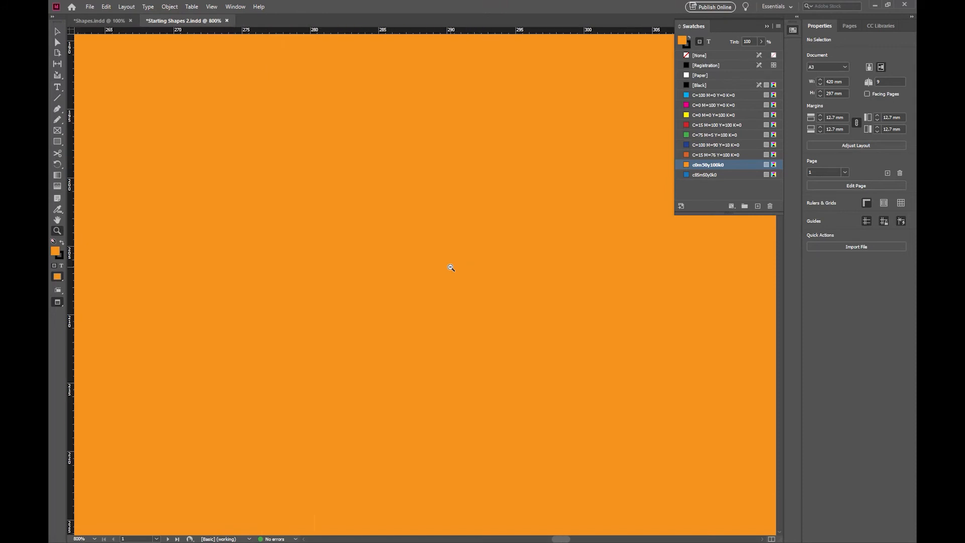
{"action": "left_click", "coordinate": [451, 268], "text": "alt"}
{"action": "left_click", "coordinate": [451, 267], "text": "alt"}
{"action": "left_click", "coordinate": [451, 267], "text": "alt"}
{"action": "left_click", "coordinate": [451, 267], "text": "alt"}
{"action": "left_click", "coordinate": [437, 274], "text": "alt"}
{"action": "left_click", "coordinate": [425, 281], "text": "alt"}
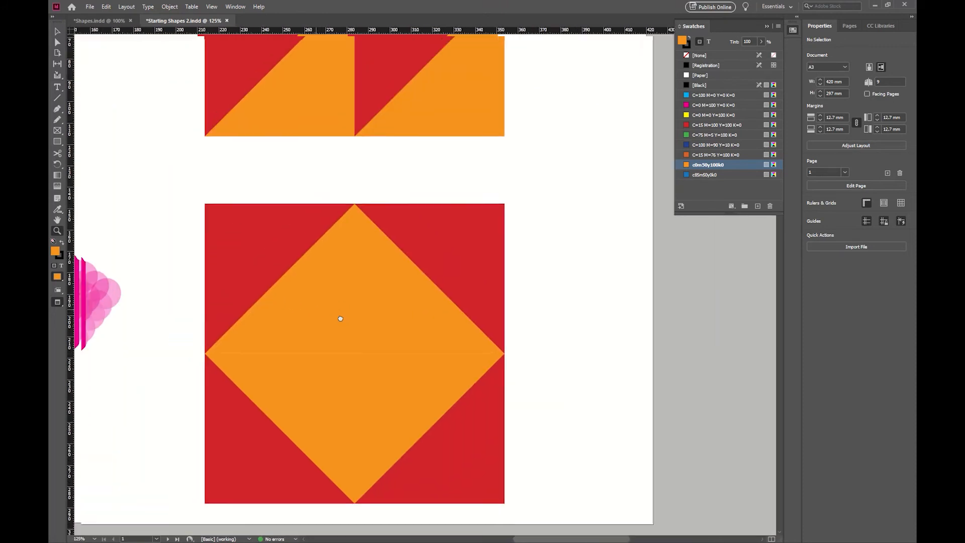
{"action": "left_click_drag", "start_coordinate": [340, 318], "coordinate": [379, 313]}
{"action": "left_click", "coordinate": [284, 313], "text": "alt"}
Step: Duplicate the small overlapping yellow and orange triangles straight down to extend them into a vertical stack of four
{"action": "left_click_drag", "start_coordinate": [312, 262], "coordinate": [490, 310]}
{"action": "key", "text": "v"}
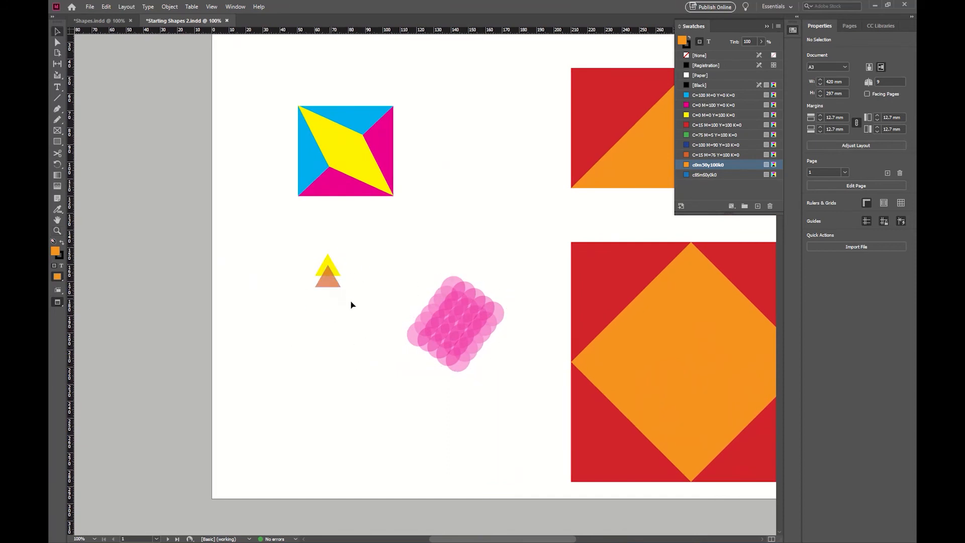
{"action": "left_click", "coordinate": [333, 281]}
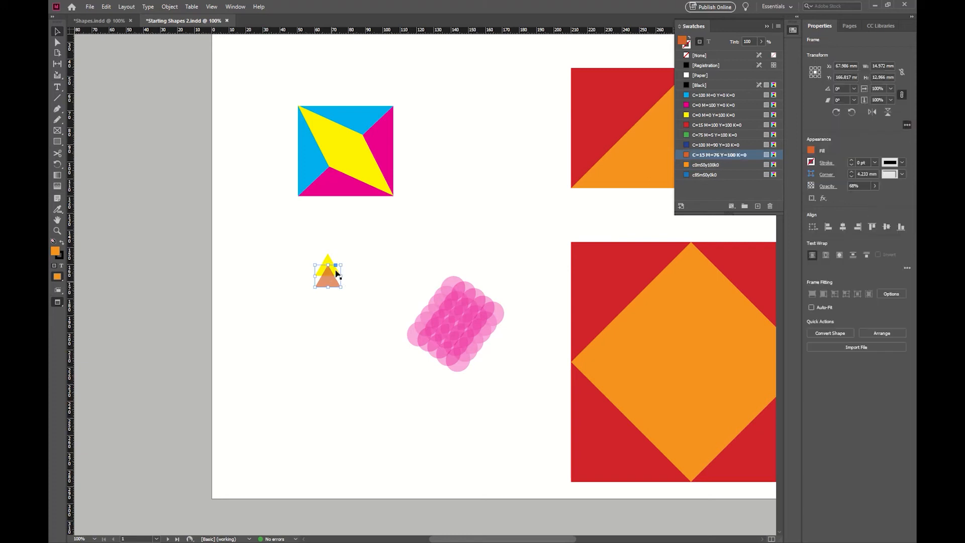
{"action": "left_click", "coordinate": [330, 259]}
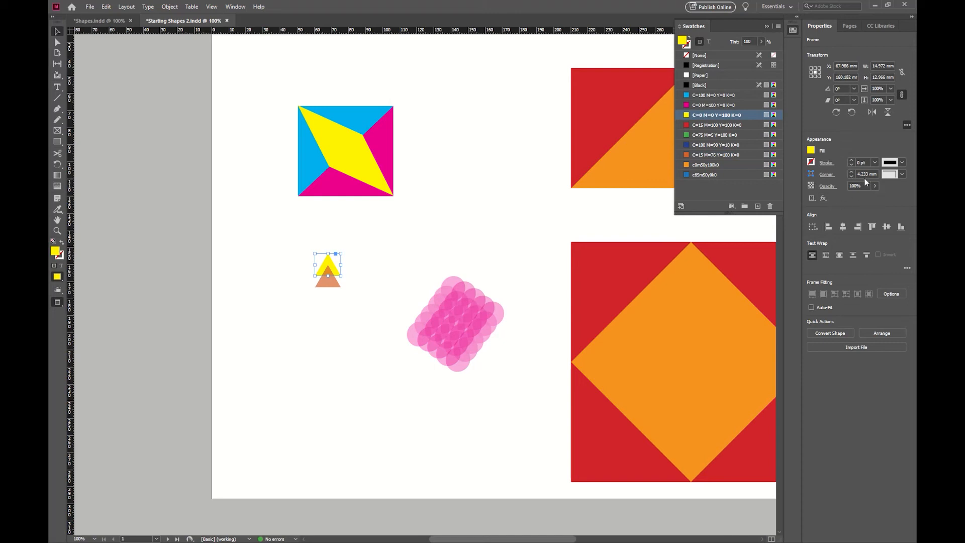
{"action": "left_click", "coordinate": [330, 283], "text": "shift"}
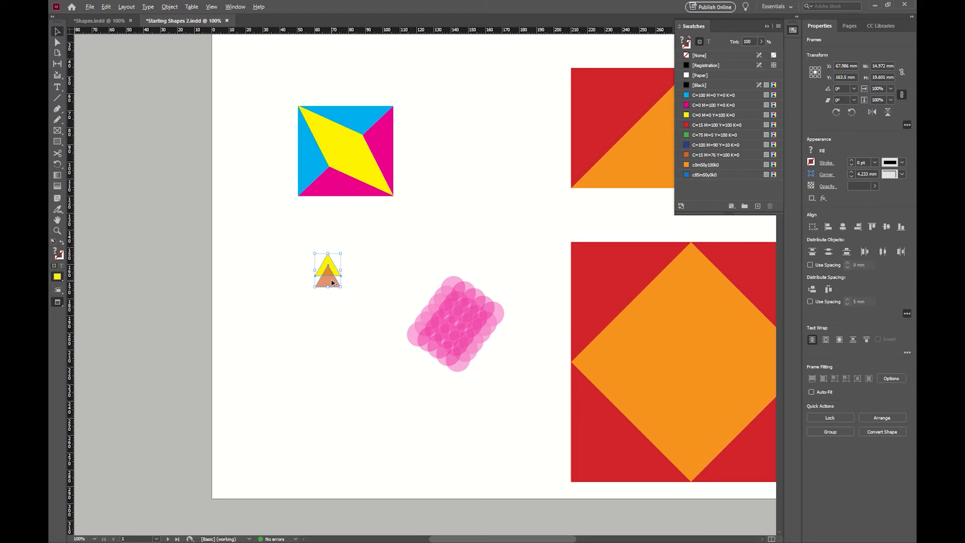
{"action": "left_click_drag", "start_coordinate": [332, 283], "coordinate": [330, 308]}
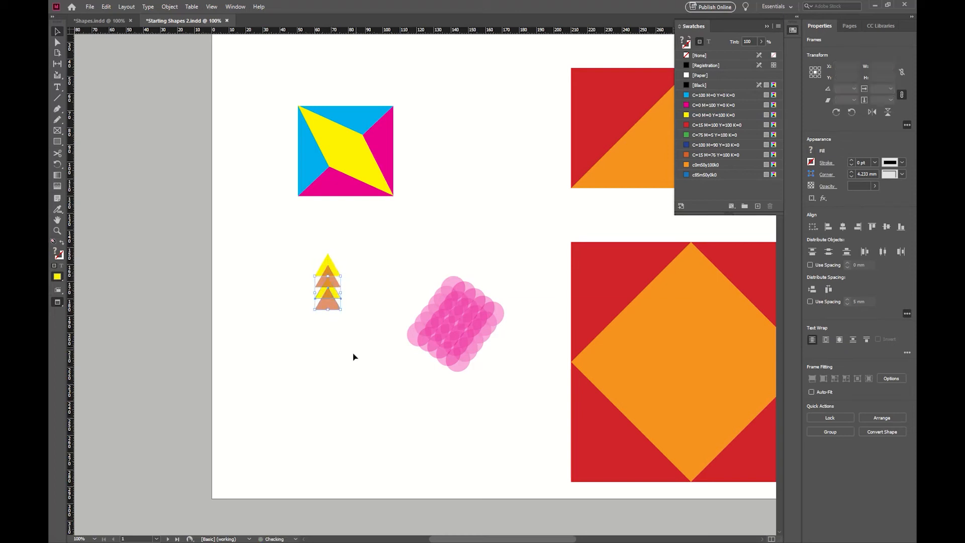
{"action": "left_click", "coordinate": [353, 372]}
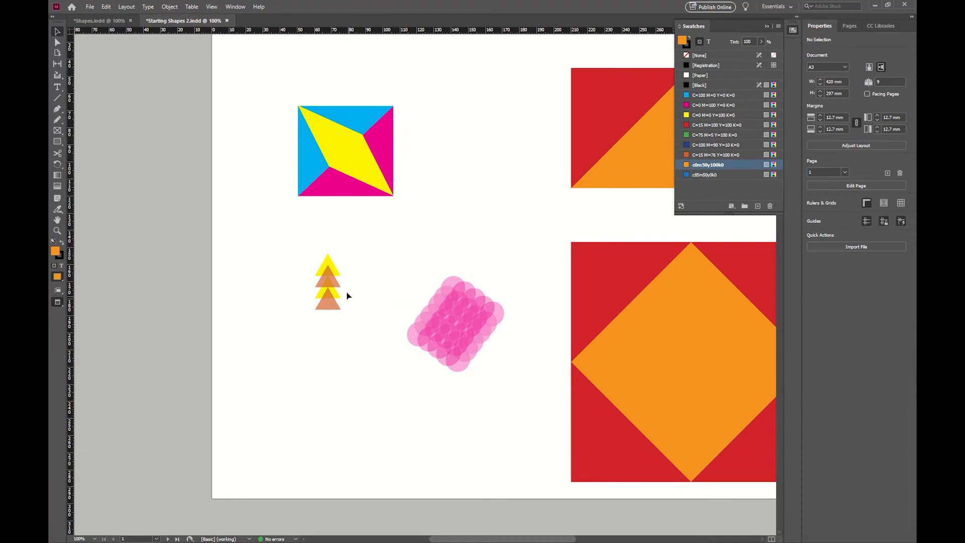
Step: Copy the bottom orange triangle below the small stack and repeat the sideways duplication into an overlapping row of six
{"action": "right_click", "coordinate": [334, 281]}
{"action": "left_click", "coordinate": [367, 258]}
{"action": "left_click", "coordinate": [327, 299]}
{"action": "left_click", "coordinate": [362, 345]}
{"action": "left_click", "coordinate": [333, 310]}
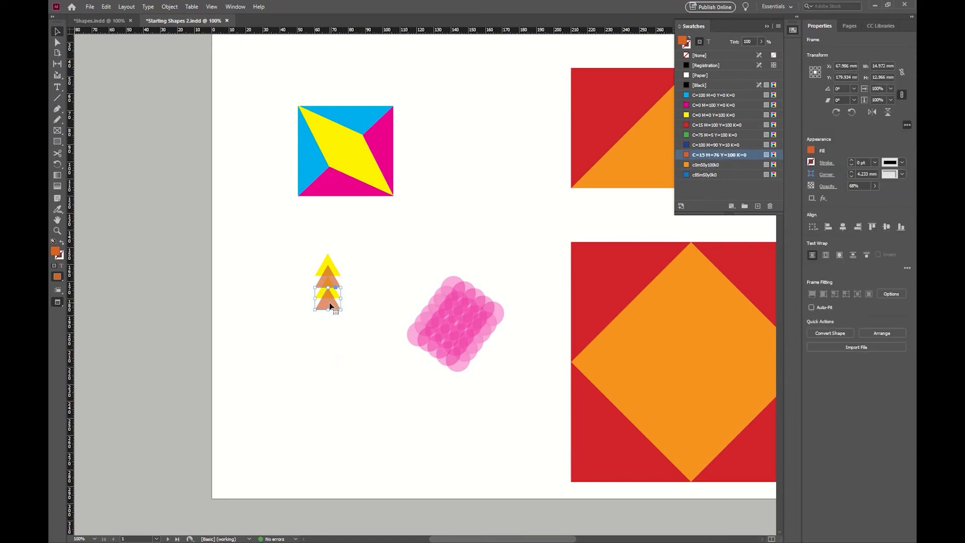
{"action": "left_click_drag", "start_coordinate": [330, 305], "coordinate": [306, 366]}
{"action": "left_click", "coordinate": [308, 387]}
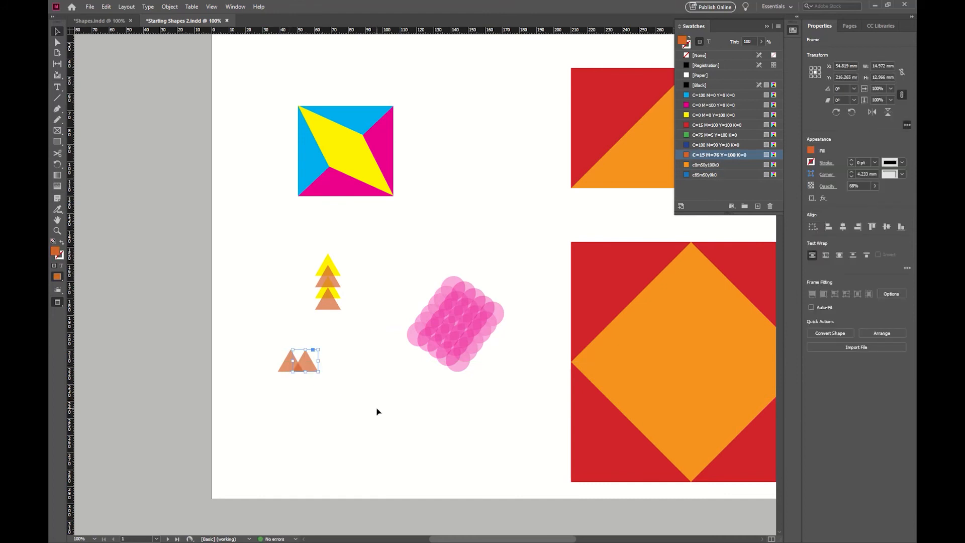
{"action": "key", "text": "ctrl+alt+shift+d"}
{"action": "key", "text": "ctrl+alt+shift+d"}
{"action": "key", "text": "ctrl+alt+shift+d"}
{"action": "key", "text": "ctrl+alt+shift+d"}
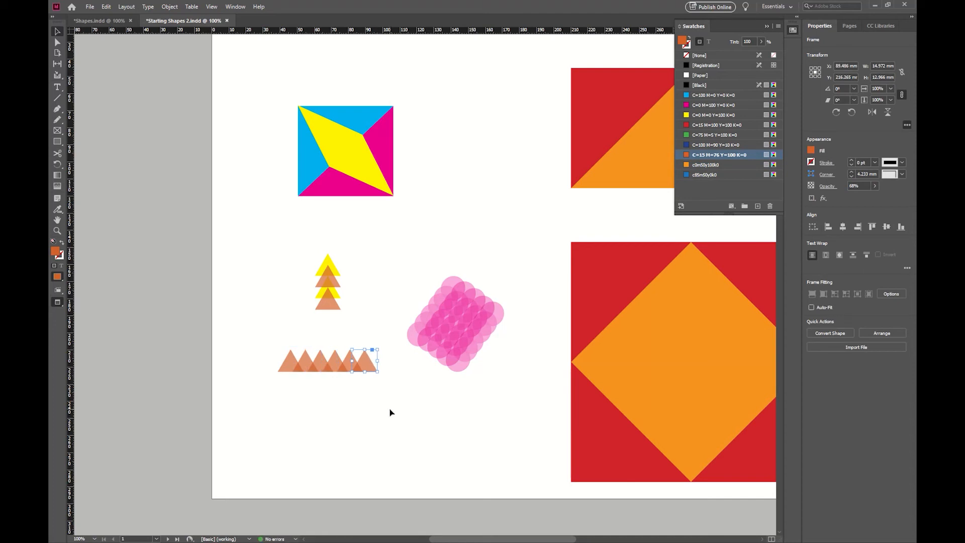
Step: Delete the overlapping row of six orange triangles below the stack
{"action": "left_click", "coordinate": [390, 412]}
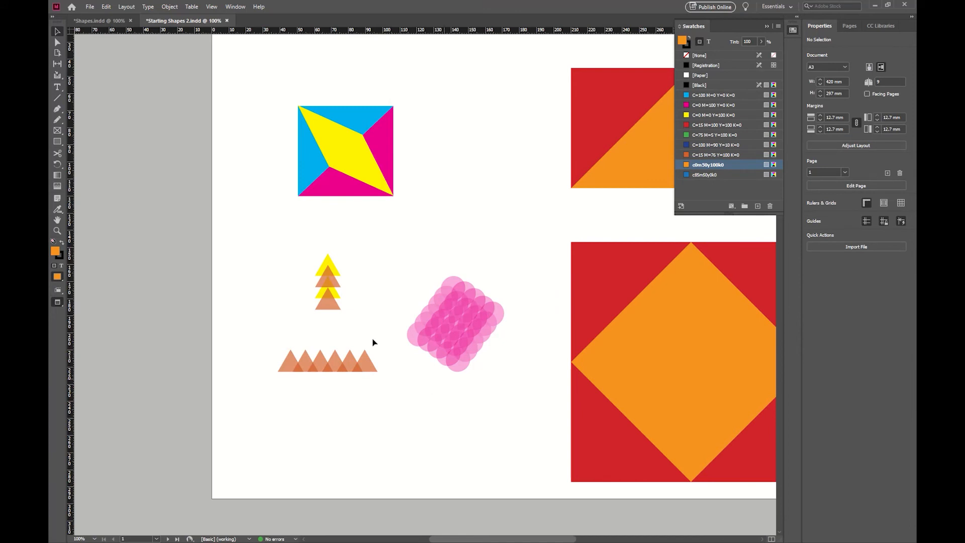
{"action": "left_click_drag", "start_coordinate": [379, 400], "coordinate": [272, 347]}
{"action": "key", "text": "Delete"}
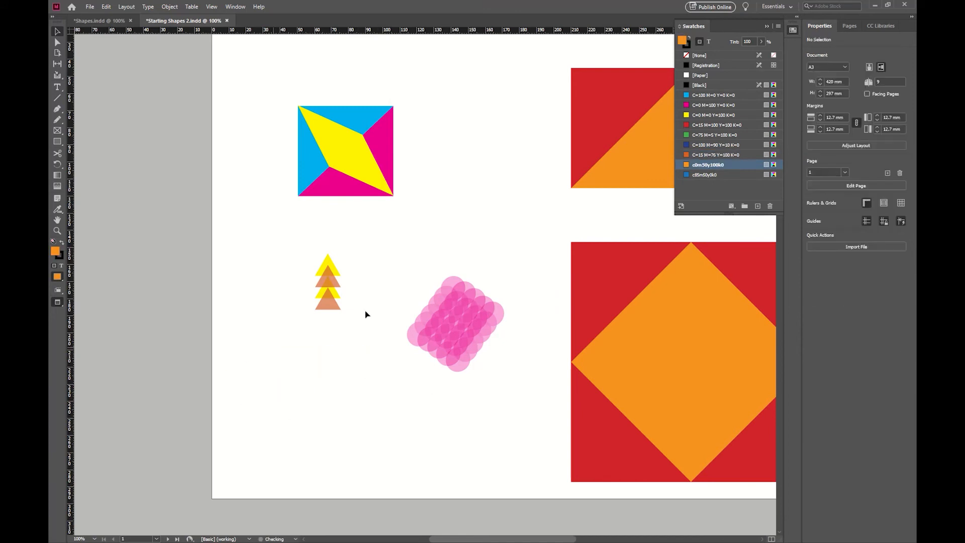
Step: Examine the grouping and opacity of the black and red triangle rows on page 2
{"action": "scroll", "coordinate": [360, 297], "scroll_direction": "down", "scroll_amount": 10}
{"action": "scroll", "coordinate": [347, 302], "scroll_direction": "right", "scroll_amount": 3}
{"action": "scroll", "coordinate": [322, 297], "scroll_direction": "right", "scroll_amount": 3}
{"action": "scroll", "coordinate": [321, 296], "scroll_direction": "down", "scroll_amount": 1}
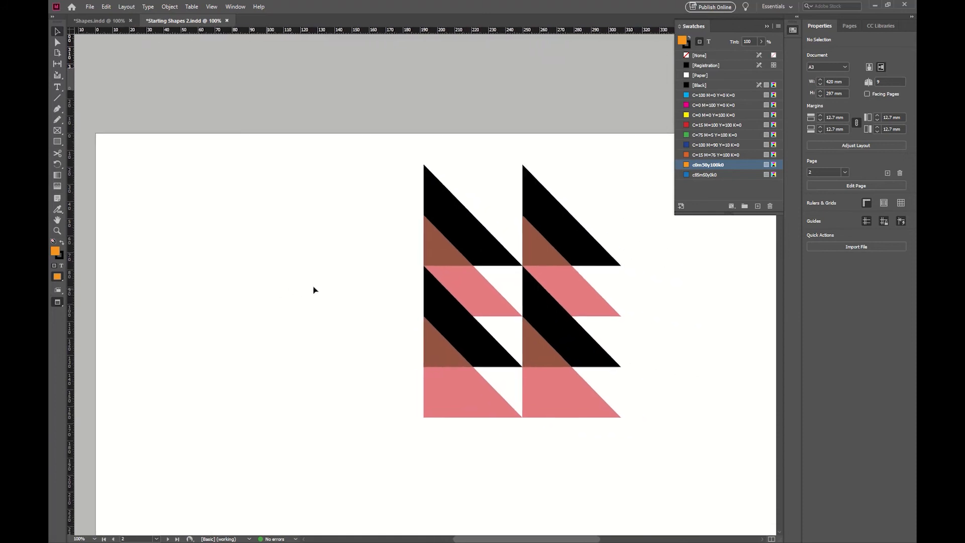
{"action": "left_click", "coordinate": [466, 224]}
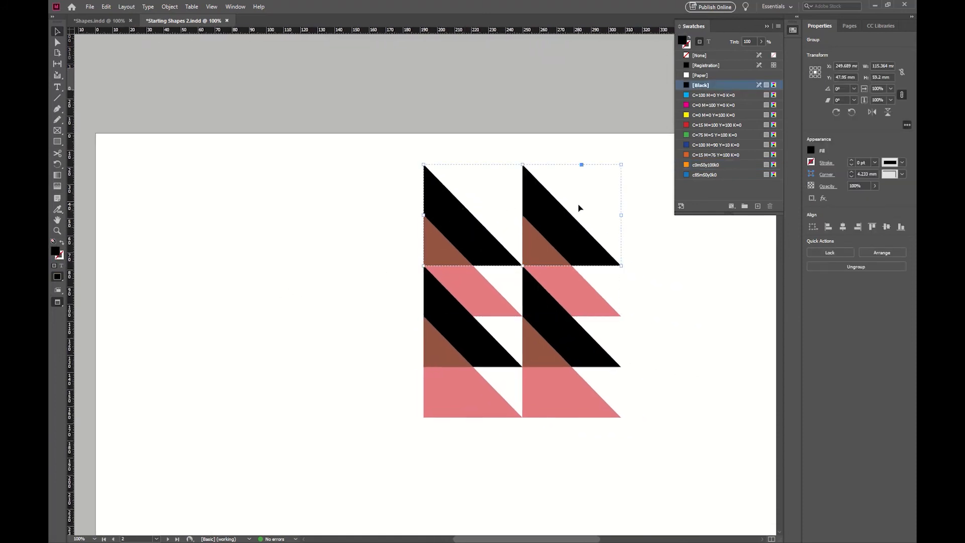
{"action": "left_click", "coordinate": [475, 295]}
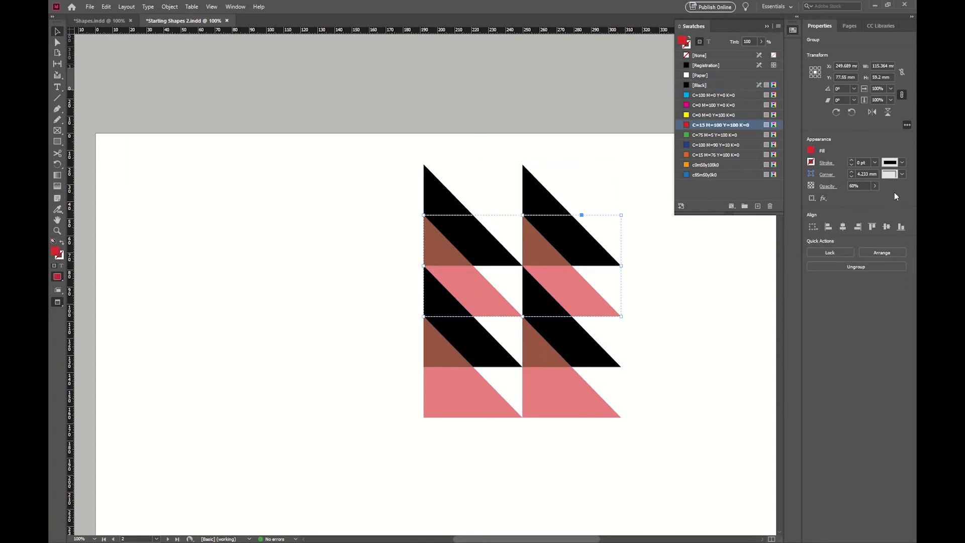
{"action": "left_click", "coordinate": [642, 317]}
{"action": "scroll", "coordinate": [646, 315], "scroll_direction": "down", "scroll_amount": 5}
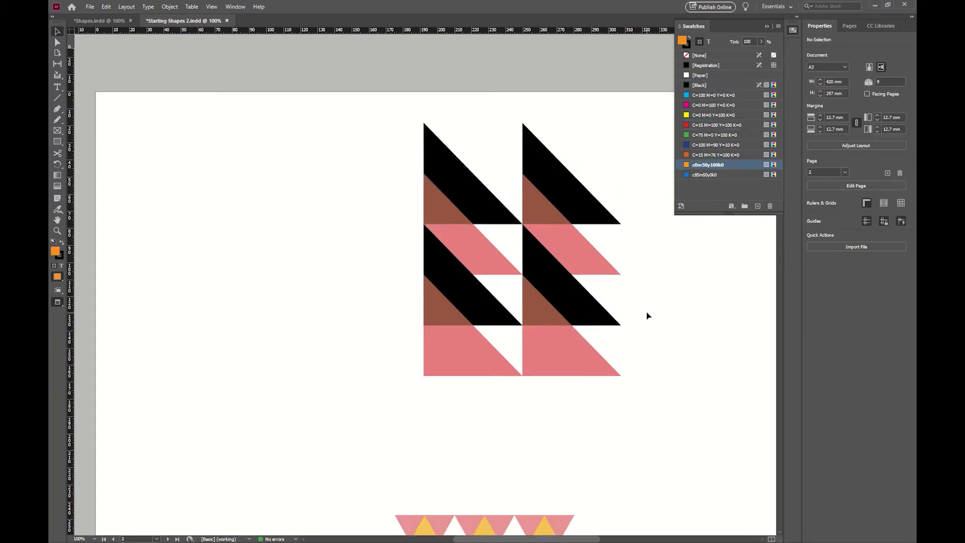
{"action": "scroll", "coordinate": [618, 321], "scroll_direction": "up", "scroll_amount": 3}
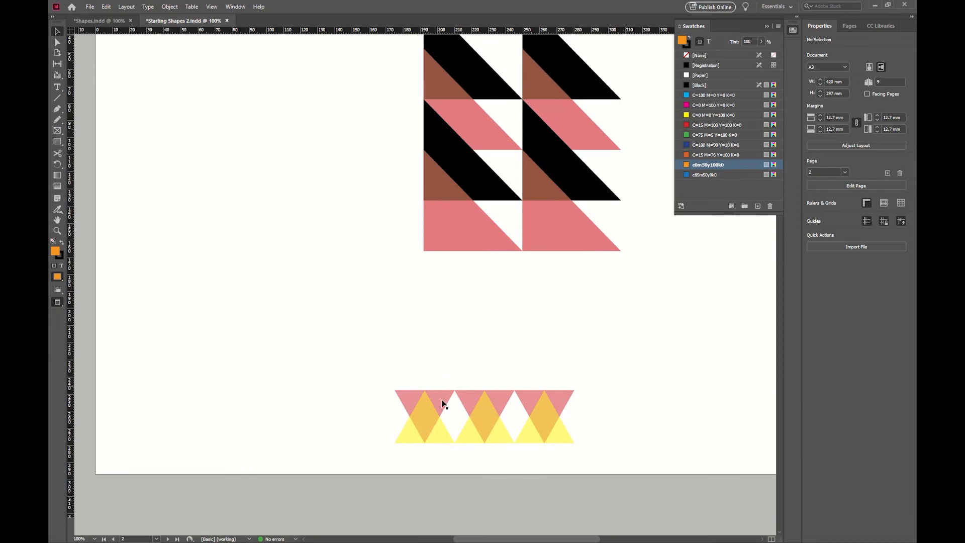
Step: Move the pink and yellow triangle strip on page 2 upward and shift its yellow row slightly down to reduce the overlap
{"action": "left_click", "coordinate": [466, 399]}
{"action": "left_click_drag", "start_coordinate": [461, 399], "coordinate": [466, 351]}
{"action": "left_click", "coordinate": [463, 355]}
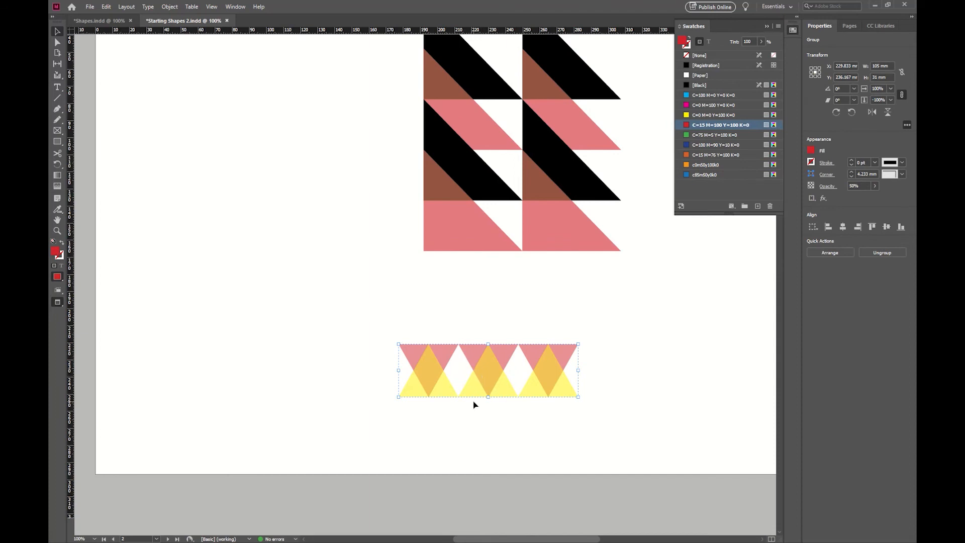
{"action": "left_click", "coordinate": [556, 291]}
{"action": "left_click_drag", "start_coordinate": [506, 408], "coordinate": [497, 386]}
{"action": "mouse_move", "coordinate": [507, 398]}
{"action": "left_mouse_down"}
{"action": "mouse_move", "coordinate": [517, 431]}
{"action": "mouse_move", "coordinate": [507, 423]}
{"action": "mouse_move", "coordinate": [507, 433]}
{"action": "mouse_move", "coordinate": [506, 400]}
{"action": "left_mouse_up"}
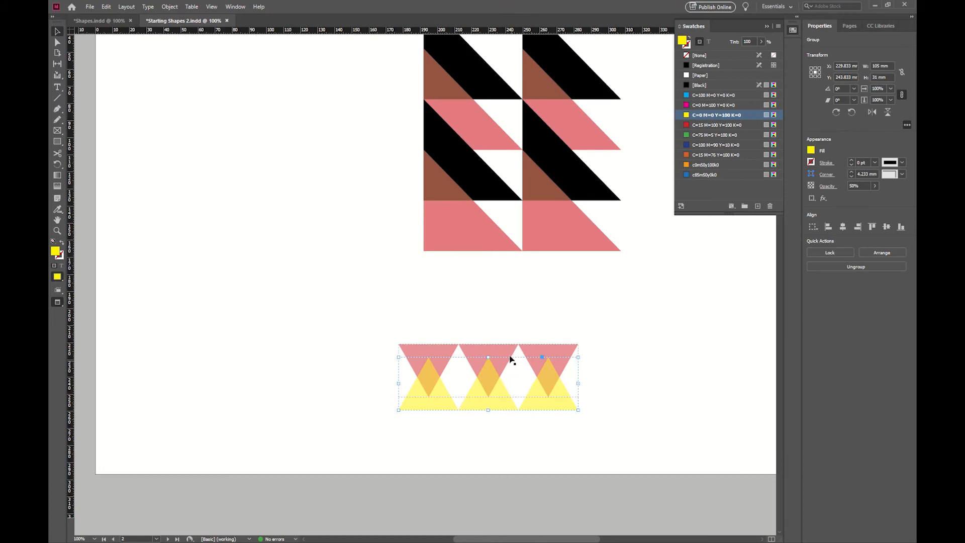
Step: Try to move the middle yellow triangle down independently of its grouped row
{"action": "double_click", "coordinate": [500, 397]}
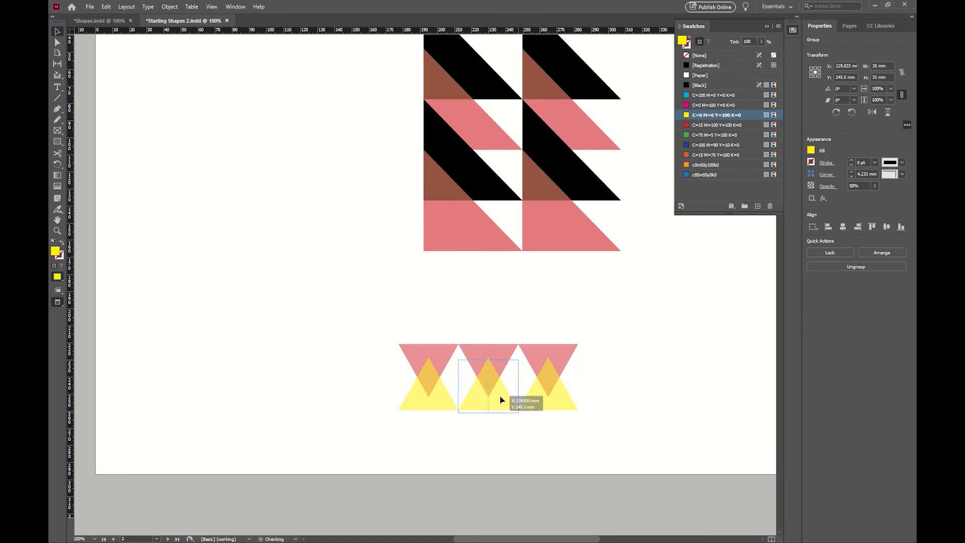
{"action": "left_click", "coordinate": [512, 446]}
{"action": "left_click", "coordinate": [504, 400]}
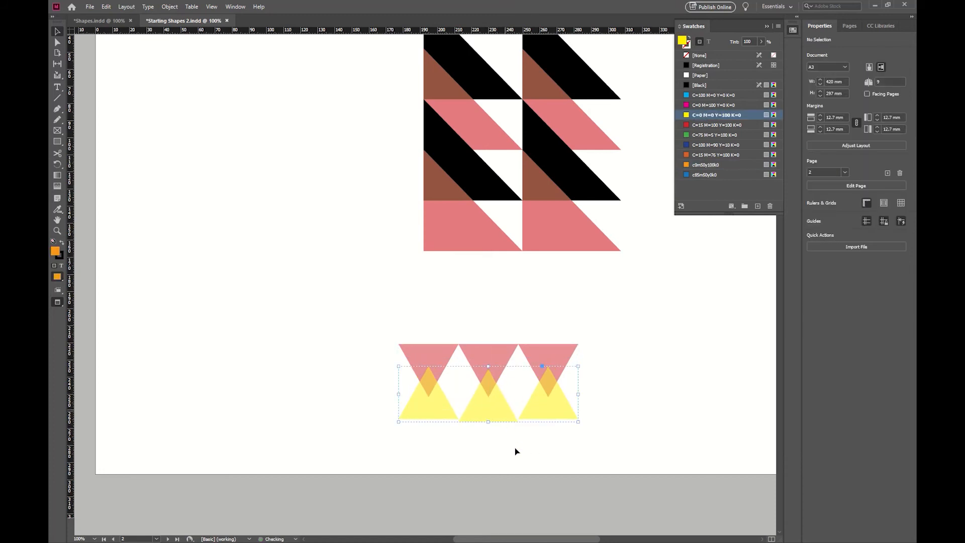
{"action": "left_click", "coordinate": [563, 436]}
Step: Examine the pale blue pattern of squares and crosses on page 3 at different magnifications
{"action": "scroll", "coordinate": [603, 429], "scroll_direction": "down", "scroll_amount": 3}
{"action": "scroll", "coordinate": [603, 428], "scroll_direction": "down", "scroll_amount": 3}
{"action": "key", "text": "z"}
{"action": "left_click", "coordinate": [480, 382], "text": "alt"}
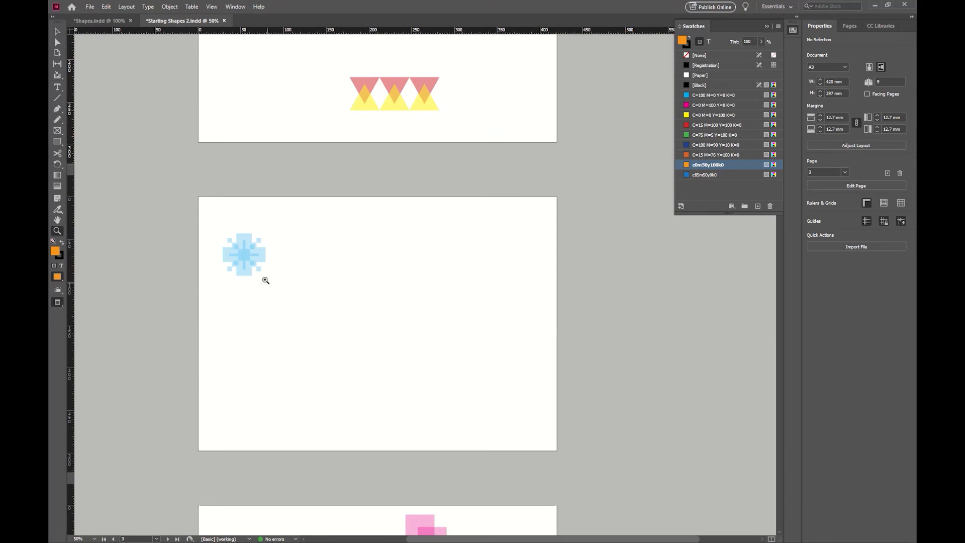
{"action": "left_click_drag", "start_coordinate": [244, 260], "coordinate": [274, 279]}
{"action": "left_click", "coordinate": [403, 325], "text": "alt"}
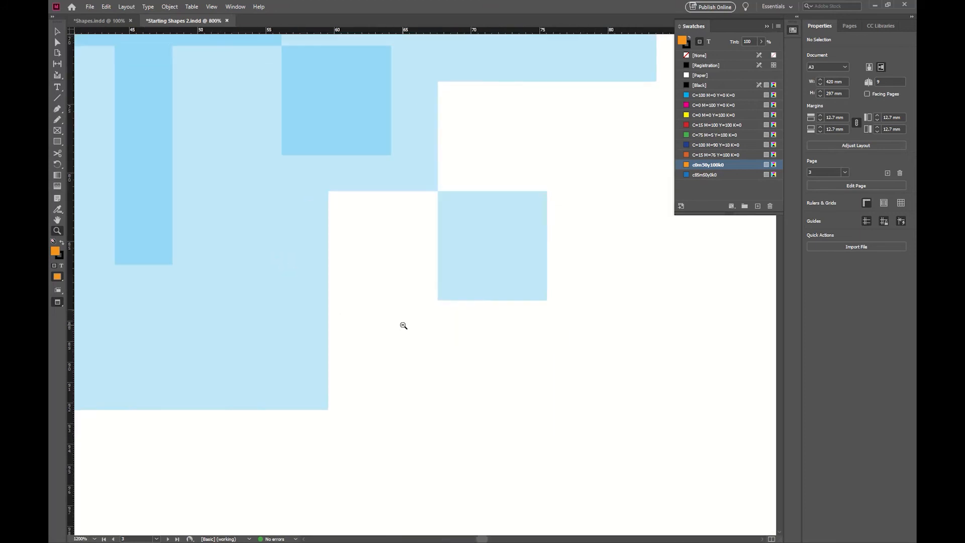
{"action": "left_click", "coordinate": [403, 326], "text": "alt"}
{"action": "left_click", "coordinate": [403, 326], "text": "alt"}
{"action": "left_click", "coordinate": [402, 325], "text": "alt"}
{"action": "left_click", "coordinate": [402, 325], "text": "alt"}
{"action": "left_click", "coordinate": [399, 323], "text": "alt"}
{"action": "left_click_drag", "start_coordinate": [463, 281], "coordinate": [347, 345]}
{"action": "key", "text": "v"}
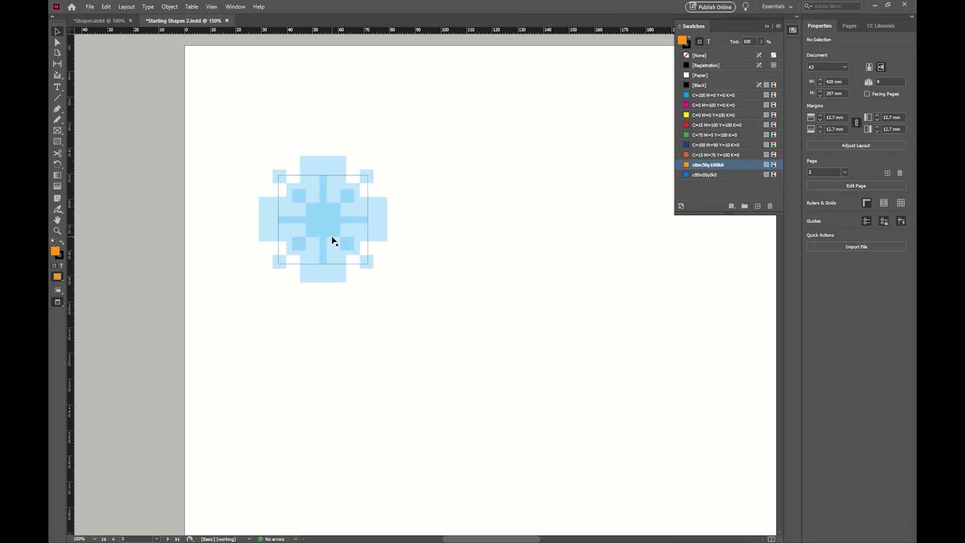
{"action": "left_click_drag", "start_coordinate": [545, 276], "coordinate": [472, 269]}
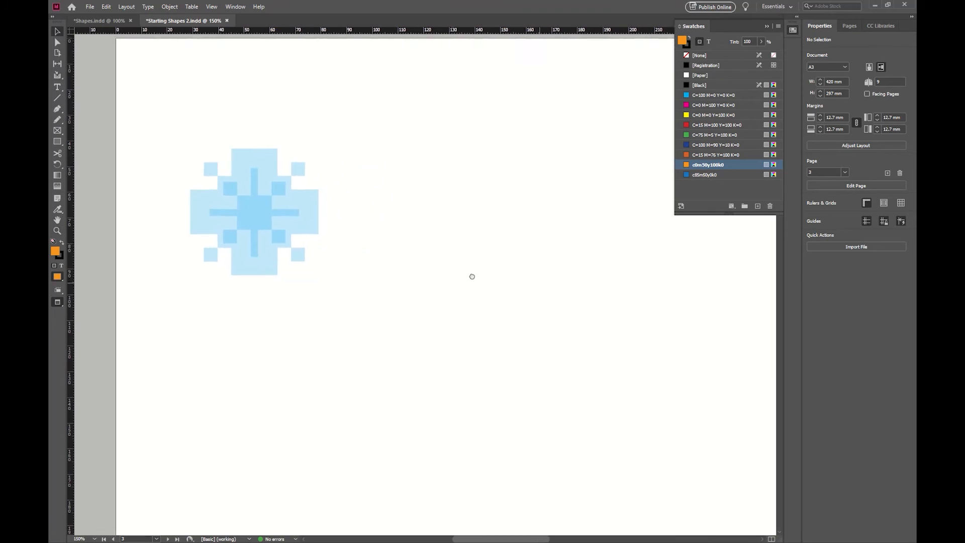
{"action": "left_click", "coordinate": [58, 141]}
{"action": "left_click_drag", "start_coordinate": [431, 169], "coordinate": [565, 302]}
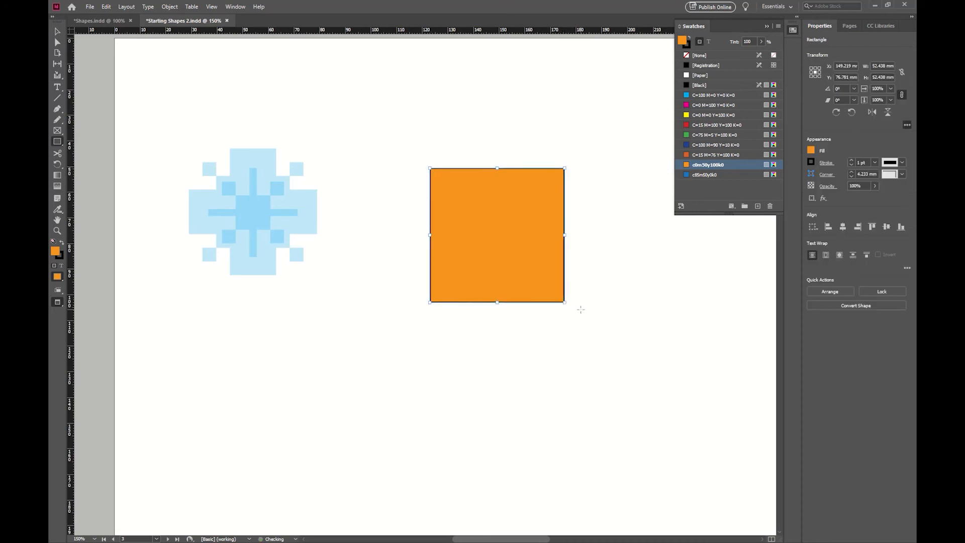
{"action": "key", "text": "shift+Page_Up"}
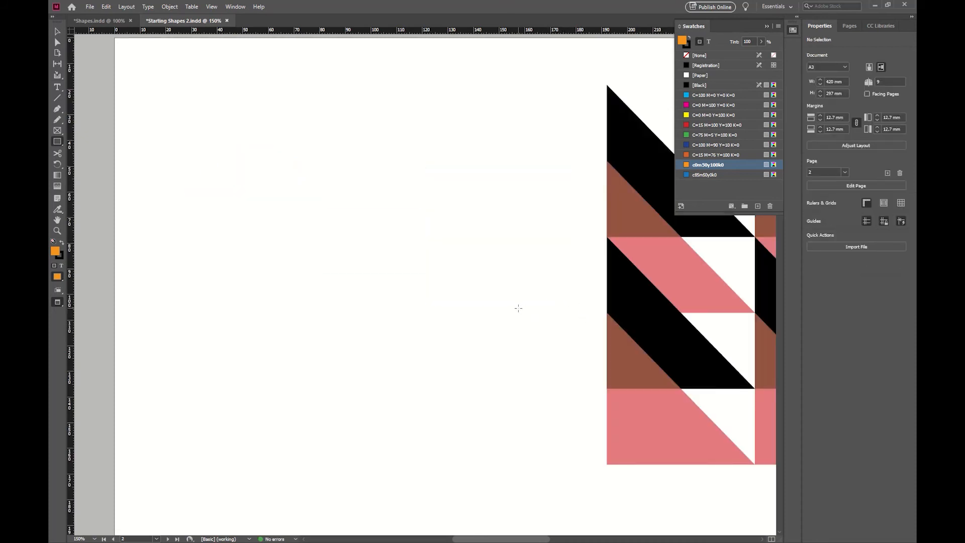
{"action": "scroll", "coordinate": [486, 289], "scroll_direction": "down", "scroll_amount": 7}
{"action": "scroll", "coordinate": [497, 292], "scroll_direction": "down", "scroll_amount": 10}
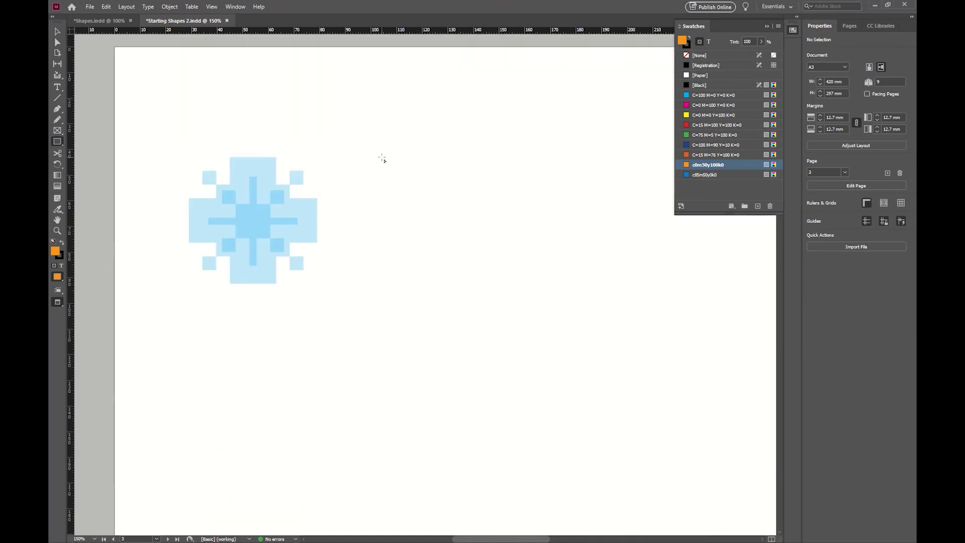
Step: Draw a square about 57 mm wide with default colours beside the blue pattern and fill it with C=0 M=100 Y=0 K=0
{"action": "left_click", "coordinate": [54, 241]}
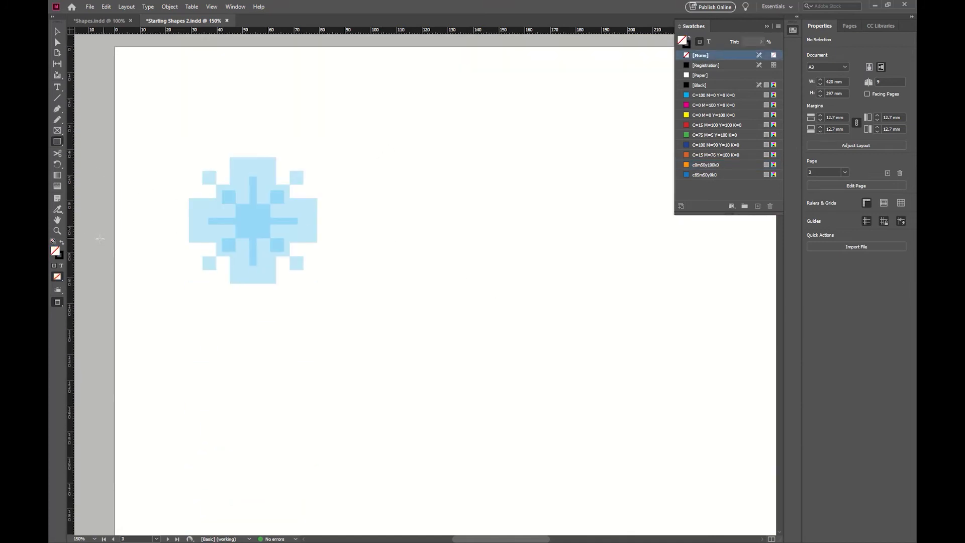
{"action": "left_click_drag", "start_coordinate": [434, 177], "coordinate": [581, 332]}
{"action": "key", "text": "v"}
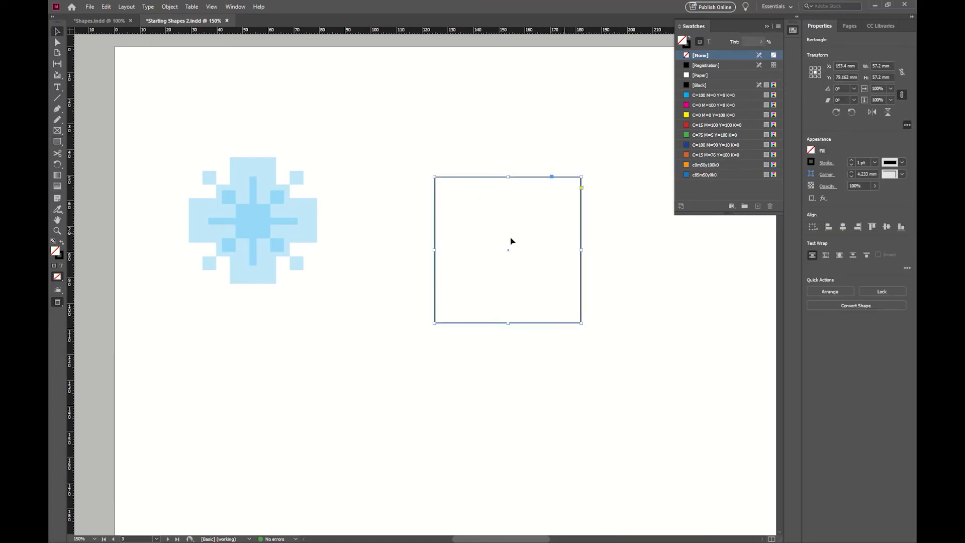
{"action": "left_click", "coordinate": [687, 105]}
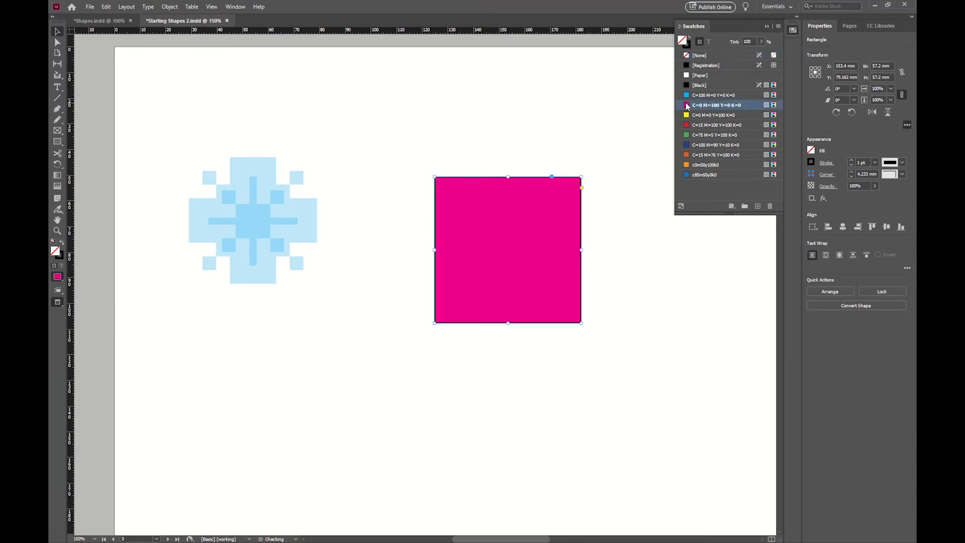
Step: Try the magenta square without a stroke and restore its black stroke
{"action": "left_click", "coordinate": [59, 255]}
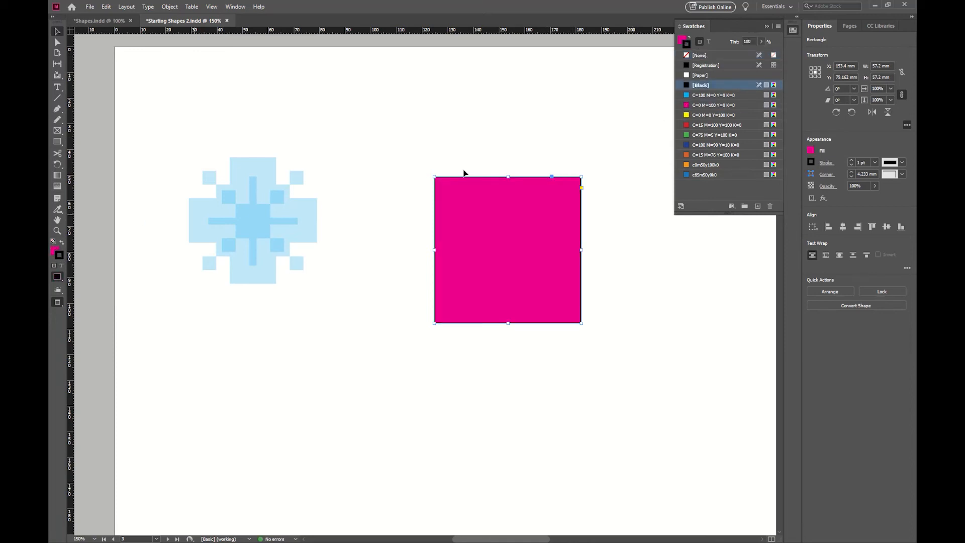
{"action": "left_click", "coordinate": [689, 56]}
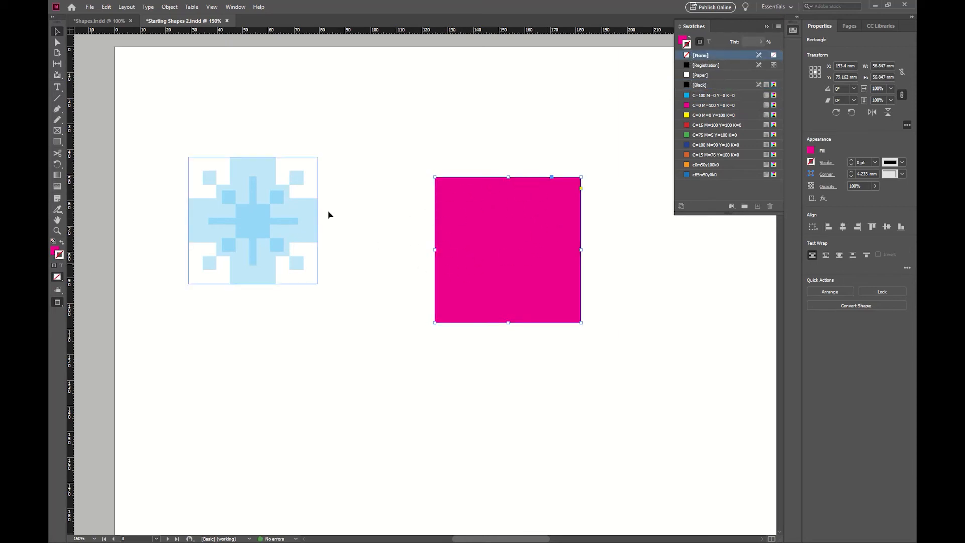
{"action": "left_click", "coordinate": [687, 87]}
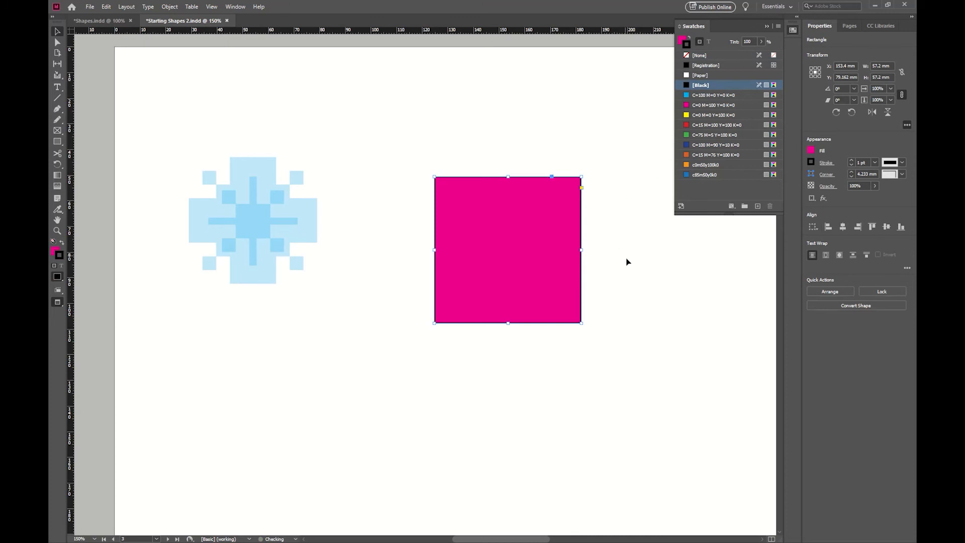
Step: Apply the Inset corner shape to the magenta square
{"action": "scroll", "coordinate": [627, 261], "scroll_direction": "right", "scroll_amount": 2}
{"action": "left_click", "coordinate": [567, 273]}
{"action": "left_click", "coordinate": [483, 236]}
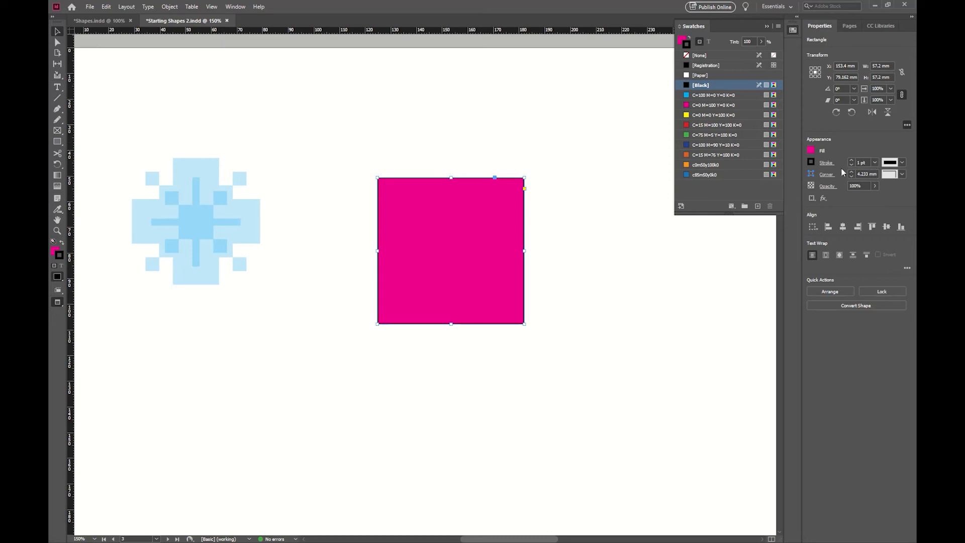
{"action": "left_click", "coordinate": [903, 174]}
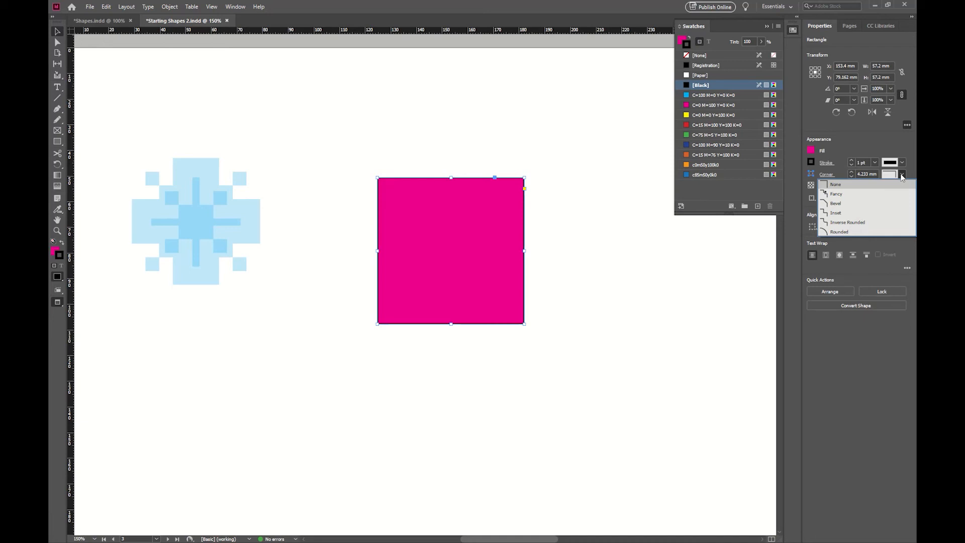
{"action": "left_click", "coordinate": [854, 217]}
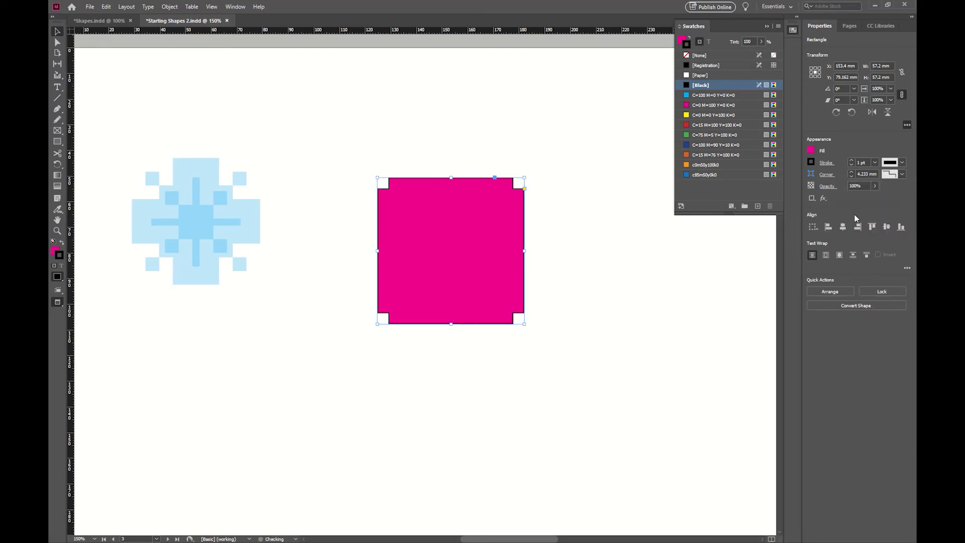
Step: Change the magenta square's corner shape to Fancy and increase the corner size to 21 mm
{"action": "left_click", "coordinate": [894, 174]}
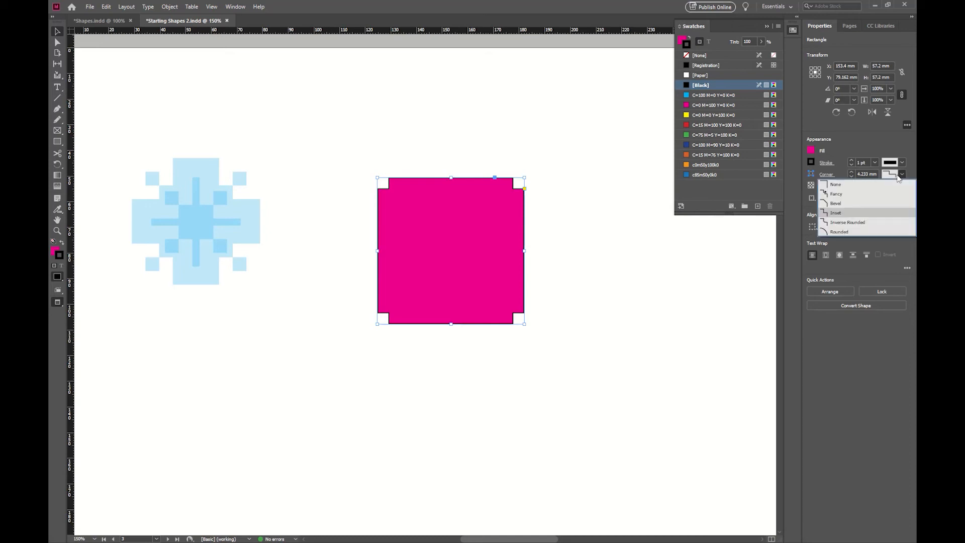
{"action": "left_click", "coordinate": [854, 189]}
{"action": "left_click", "coordinate": [864, 173]}
{"action": "key", "text": "Up"}
{"action": "key", "text": "Up"}
{"action": "key", "text": "Up"}
{"action": "key", "text": "Up"}
{"action": "key", "text": "Up"}
{"action": "key", "text": "Up"}
{"action": "key", "text": "Up"}
{"action": "key", "text": "Up"}
{"action": "key", "text": "Up"}
{"action": "key", "text": "Up"}
{"action": "key", "text": "Up"}
{"action": "key", "text": "Up"}
{"action": "key", "text": "Up"}
{"action": "key", "text": "Up"}
{"action": "key", "text": "Up"}
{"action": "key", "text": "Up"}
{"action": "key", "text": "Up"}
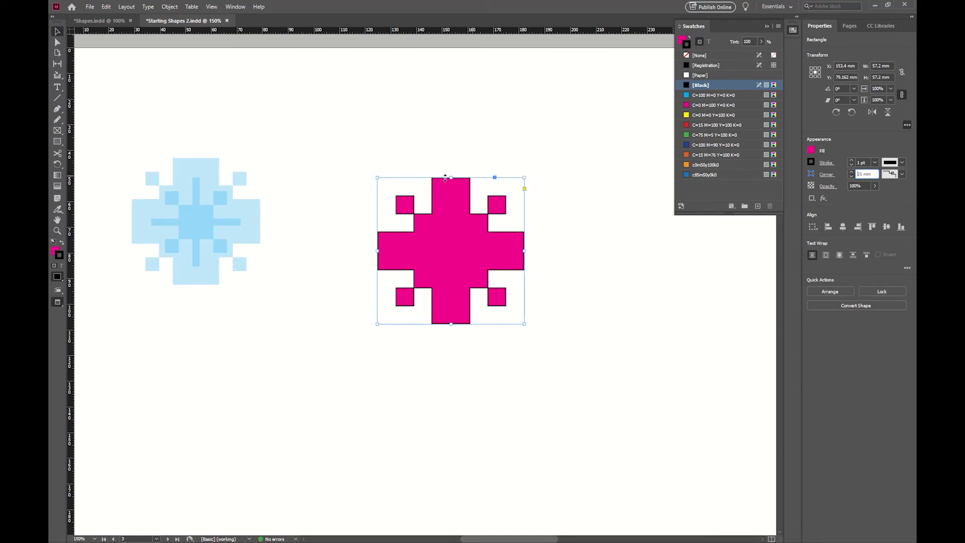
Step: Try Fancy corner sizes up to 29 mm on the magenta shape and return to 21 mm
{"action": "key", "text": "Up"}
{"action": "key", "text": "Up"}
{"action": "key", "text": "Up"}
{"action": "key", "text": "Up"}
{"action": "key", "text": "Up"}
{"action": "key", "text": "Up"}
{"action": "key", "text": "Up"}
{"action": "key", "text": "Up"}
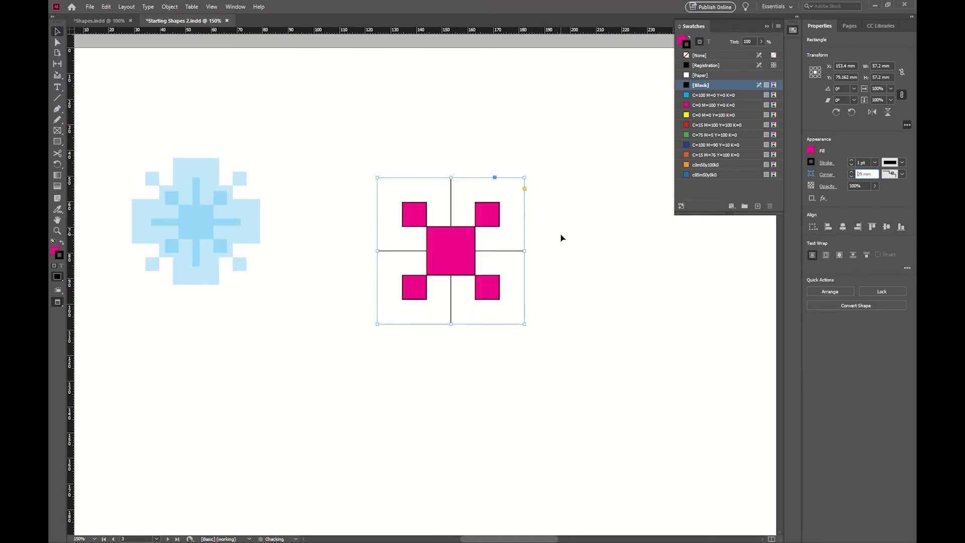
{"action": "key", "text": "Down"}
{"action": "key", "text": "Down"}
{"action": "key", "text": "Down"}
{"action": "key", "text": "Down"}
{"action": "key", "text": "Down"}
{"action": "key", "text": "Down"}
{"action": "key", "text": "Down"}
{"action": "key", "text": "Down"}
{"action": "key", "text": "Down"}
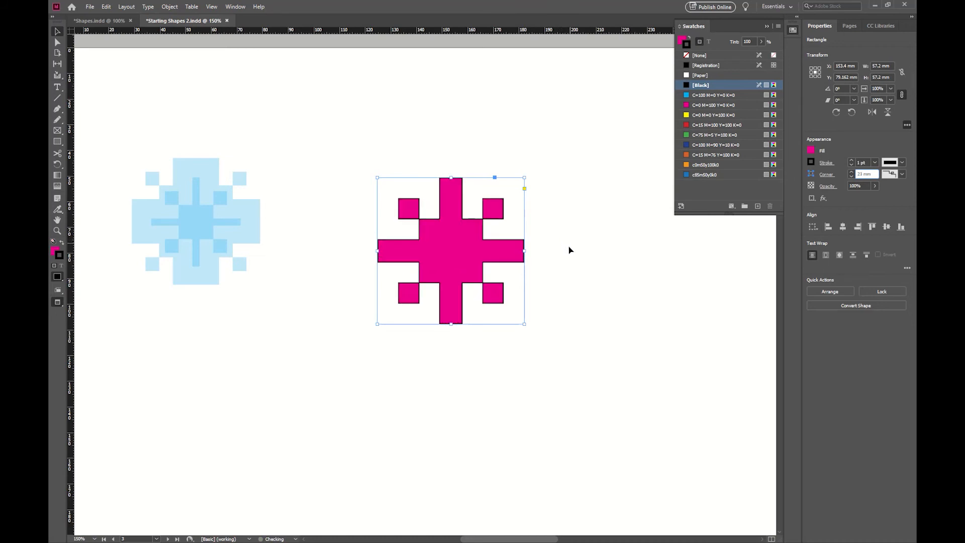
Step: Draw a hexagon about 35 × 30 mm in the empty area beside the magenta shape with the Polygon tool
{"action": "left_click", "coordinate": [58, 141]}
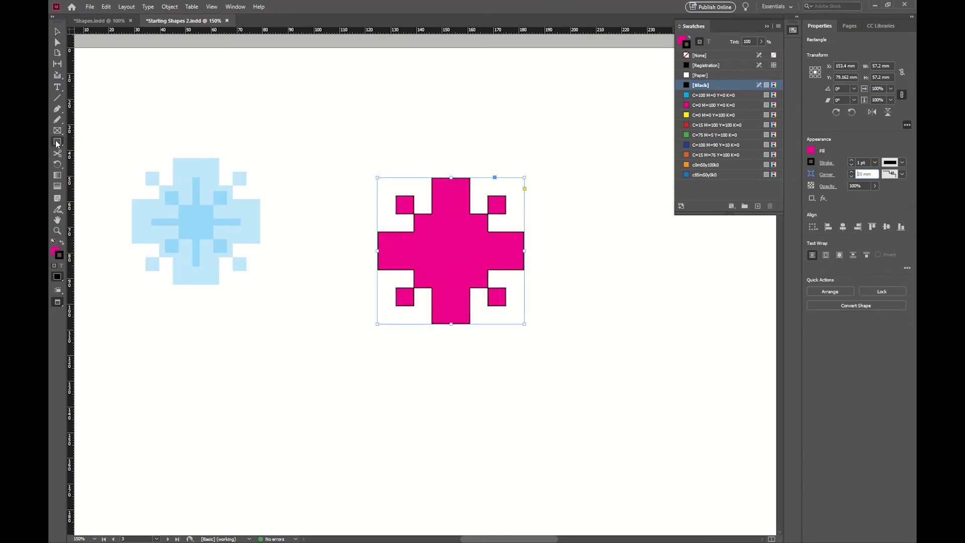
{"action": "left_click", "coordinate": [93, 162]}
{"action": "left_click_drag", "start_coordinate": [627, 400], "coordinate": [716, 478]}
{"action": "key", "text": "v"}
{"action": "left_click_drag", "start_coordinate": [686, 404], "coordinate": [635, 307]}
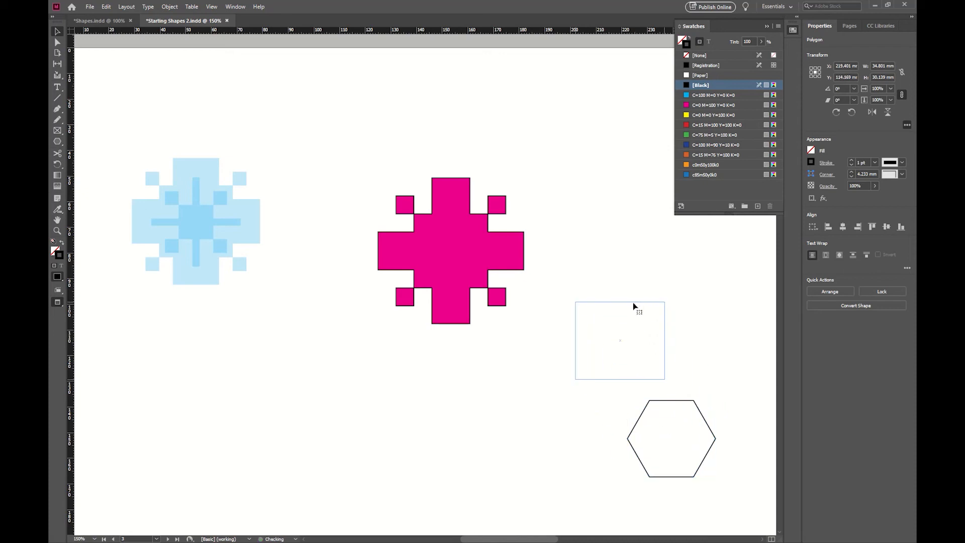
{"action": "left_click_drag", "start_coordinate": [531, 368], "coordinate": [492, 323]}
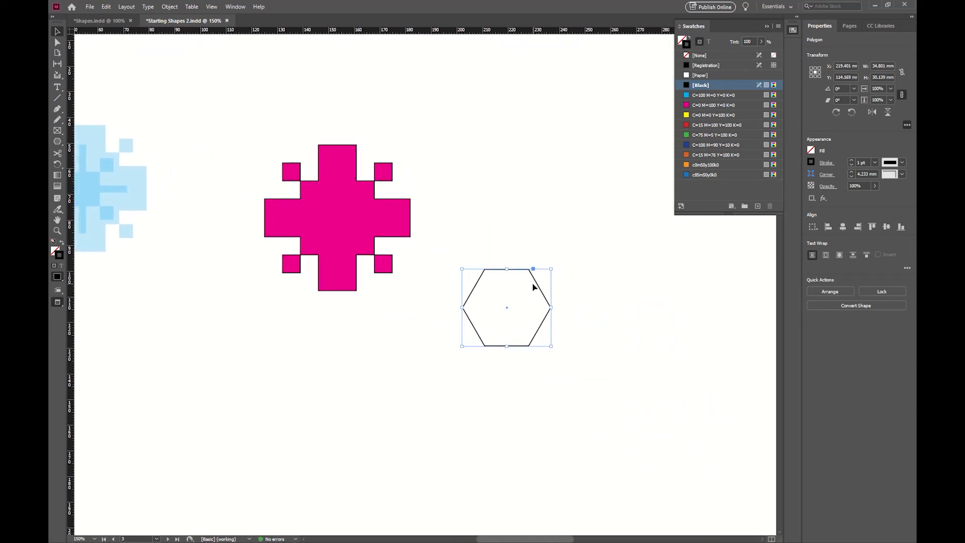
Step: Apply 12 mm Fancy corners to the hexagon and enlarge it to about 49 × 51 mm
{"action": "left_click", "coordinate": [902, 174]}
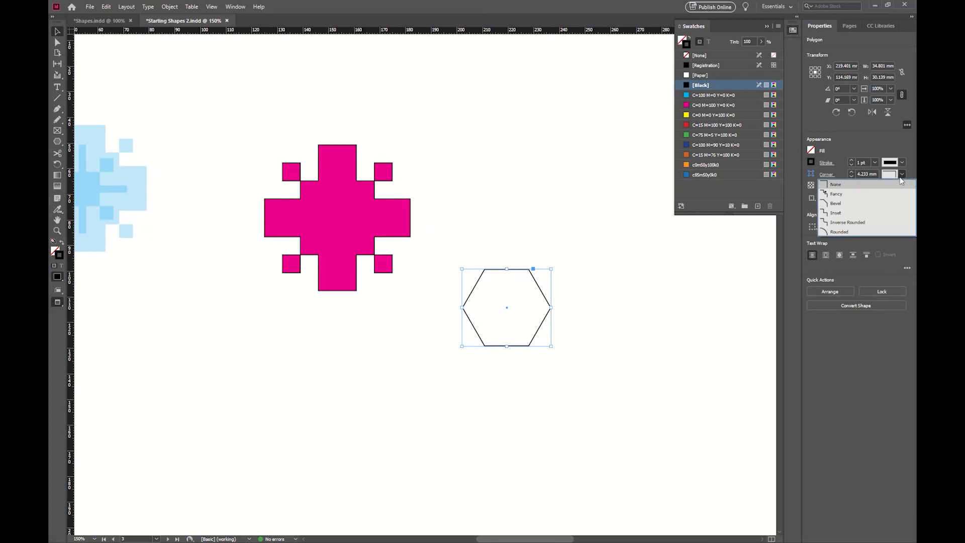
{"action": "left_click", "coordinate": [852, 194]}
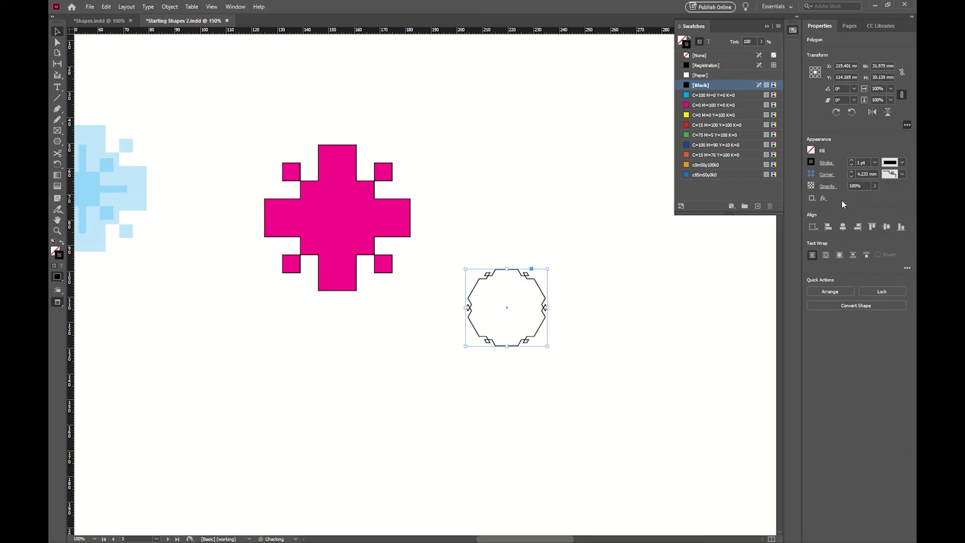
{"action": "left_click", "coordinate": [861, 174]}
{"action": "key", "text": "Up"}
{"action": "key", "text": "Up"}
{"action": "key", "text": "Up"}
{"action": "key", "text": "Up"}
{"action": "key", "text": "Up"}
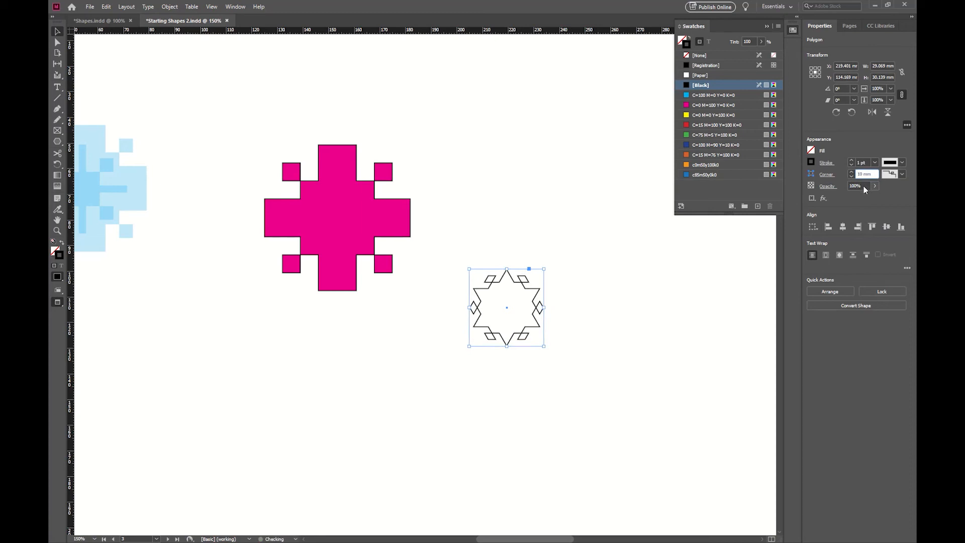
{"action": "key", "text": "Up"}
{"action": "left_click_drag", "start_coordinate": [543, 269], "coordinate": [601, 240]}
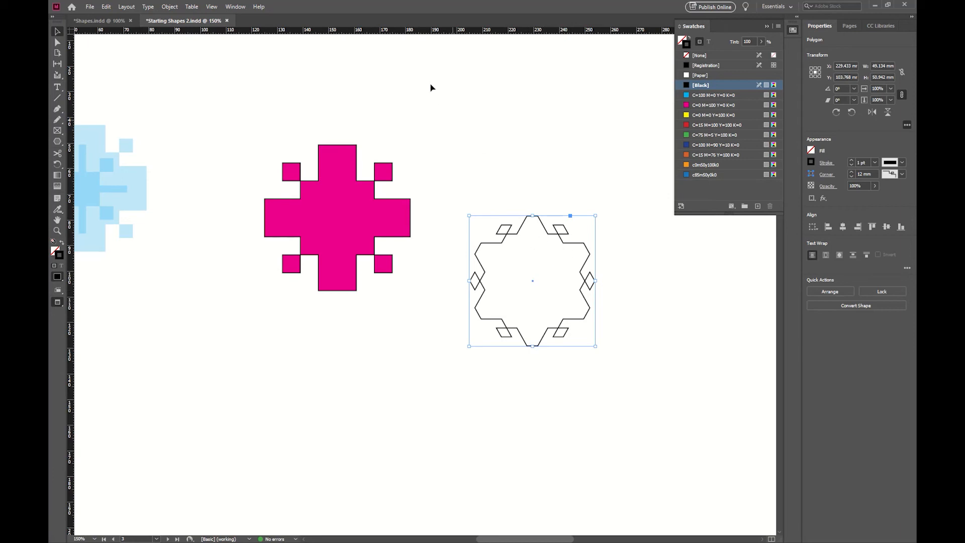
Step: Examine the Transform options for adjusting stroke weight and effects when scaling, and close them unchanged
{"action": "left_click", "coordinate": [235, 6]}
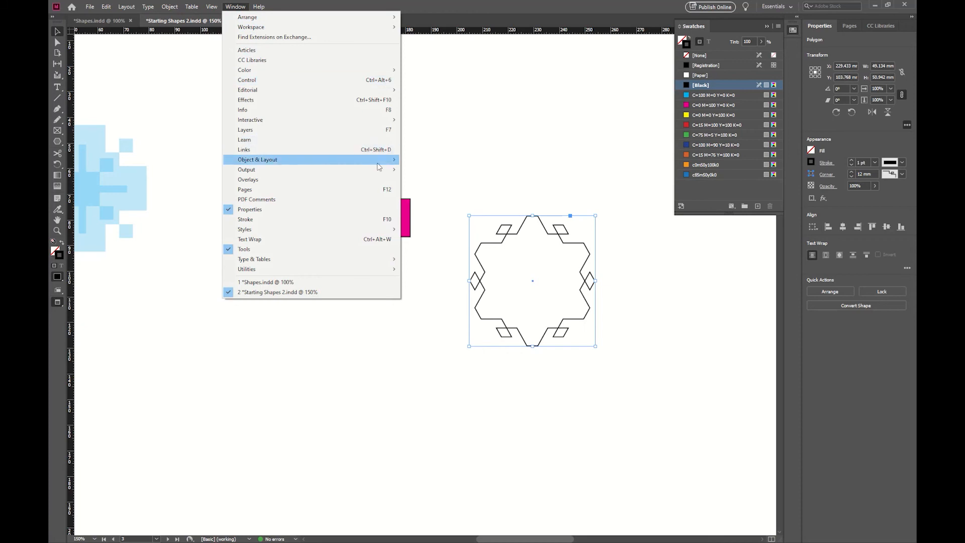
{"action": "mouse_move", "coordinate": [381, 165]}
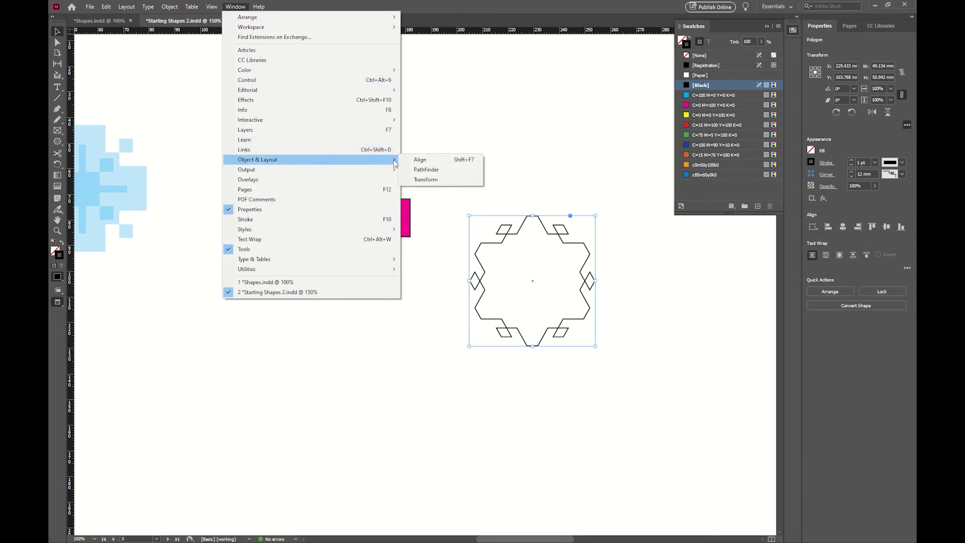
{"action": "left_click", "coordinate": [453, 180]}
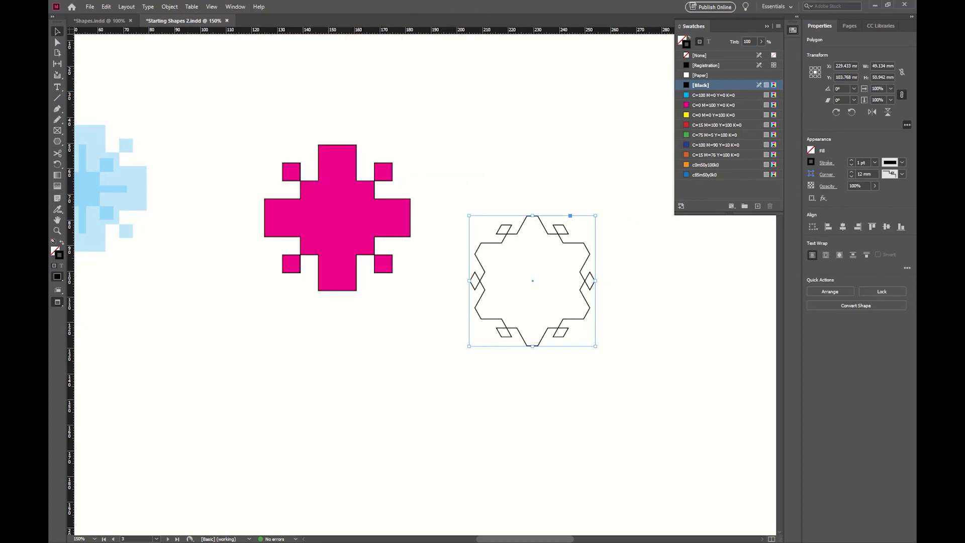
{"action": "left_click_drag", "start_coordinate": [664, 274], "coordinate": [294, 243]}
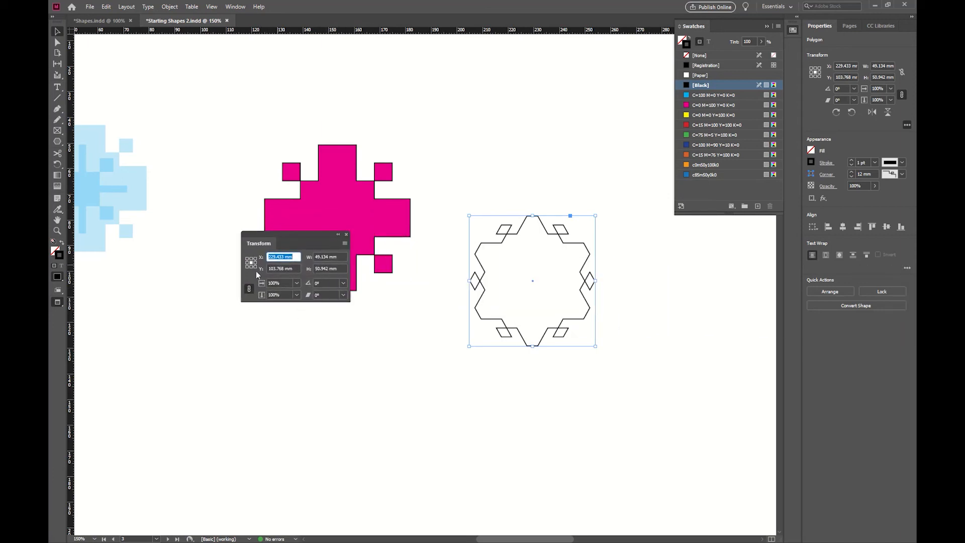
{"action": "left_click", "coordinate": [345, 243]}
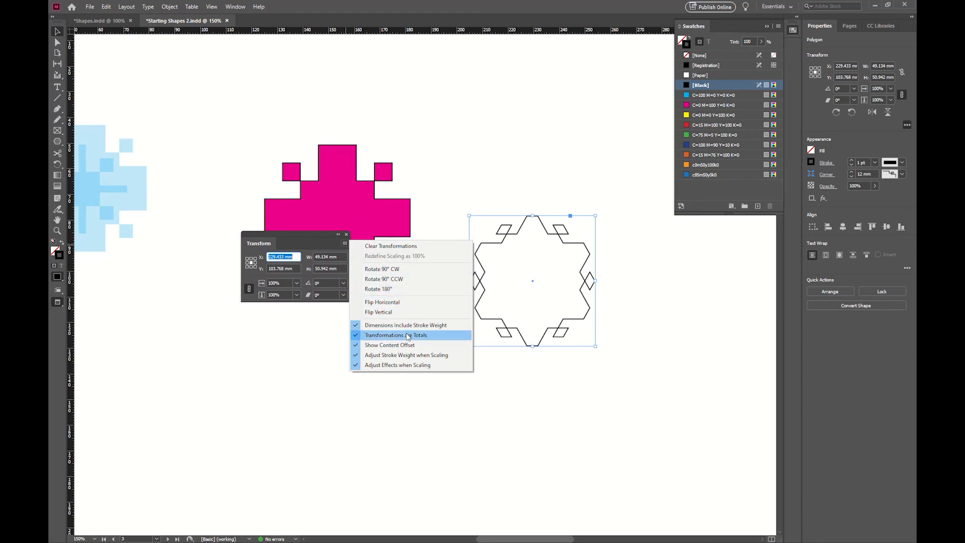
{"action": "left_click", "coordinate": [297, 242]}
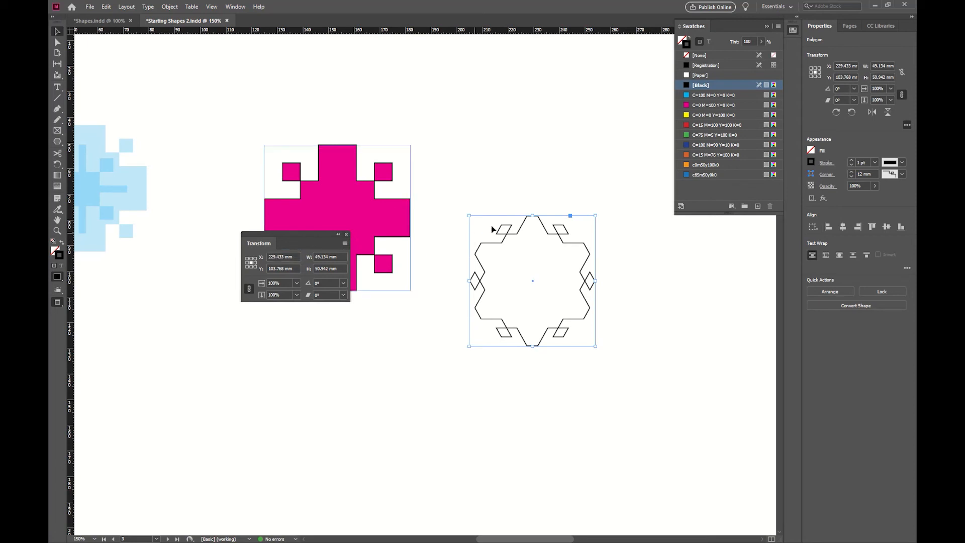
{"action": "left_click", "coordinate": [347, 235]}
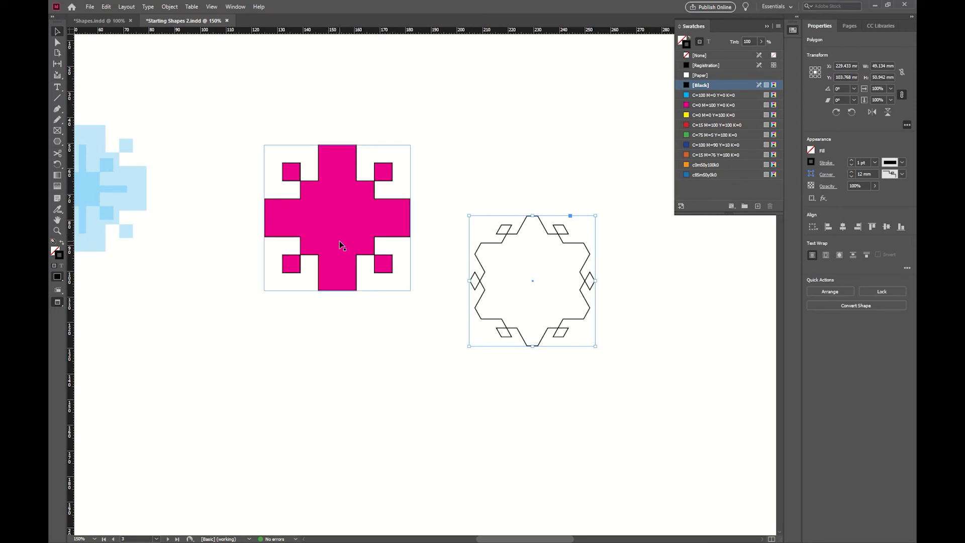
Step: Draw a three-by-three grid of small hexagons, about 37 × 33 mm overall, below the magenta shape
{"action": "left_click", "coordinate": [58, 141]}
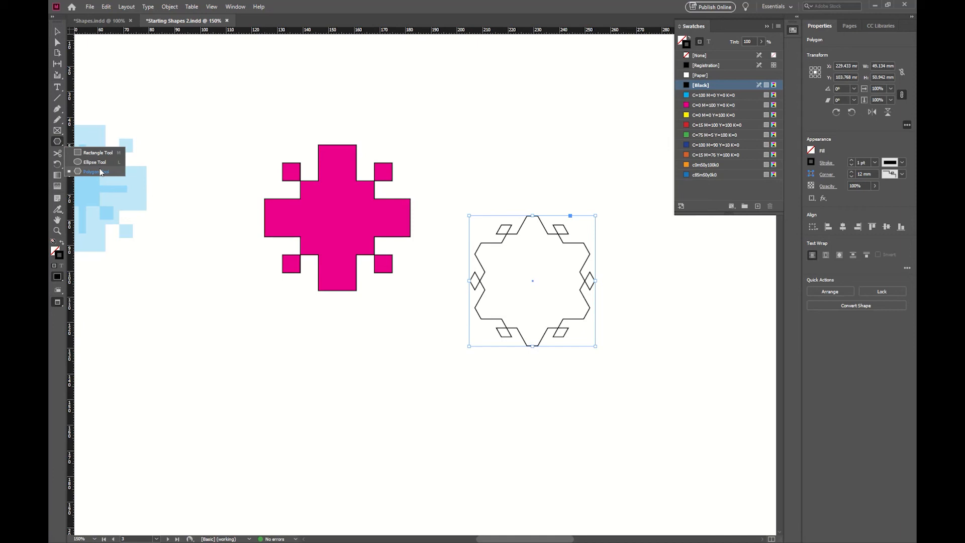
{"action": "left_click", "coordinate": [99, 171]}
{"action": "left_click_drag", "start_coordinate": [227, 369], "coordinate": [403, 455]}
{"action": "key", "text": "Up"}
{"action": "key", "text": "Down"}
{"action": "key", "text": "Up"}
{"action": "key", "text": "Right"}
{"action": "key", "text": "Up"}
{"action": "key", "text": "Right"}
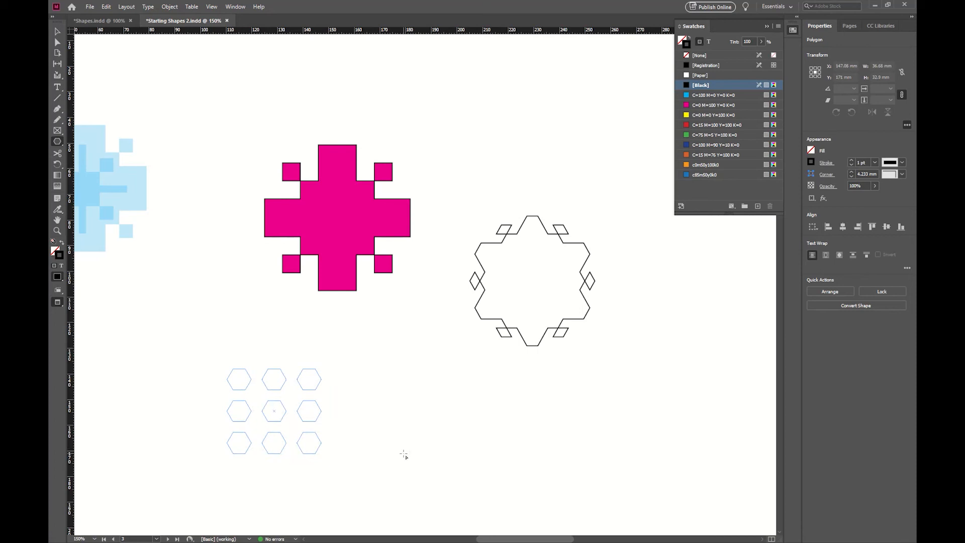
Step: Apply the Fancy corner shape to all nine small hexagons
{"action": "left_click", "coordinate": [903, 174]}
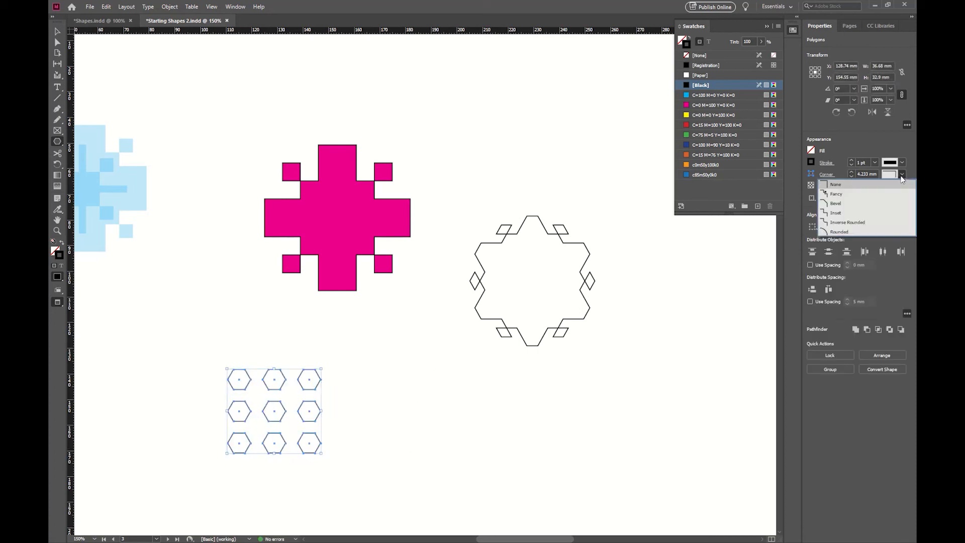
{"action": "left_click", "coordinate": [852, 197]}
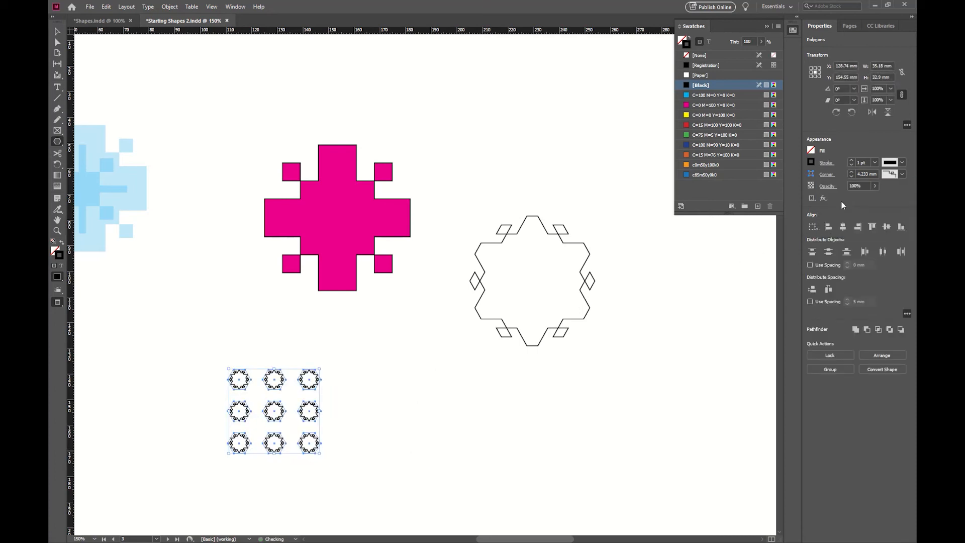
{"action": "left_click", "coordinate": [435, 404]}
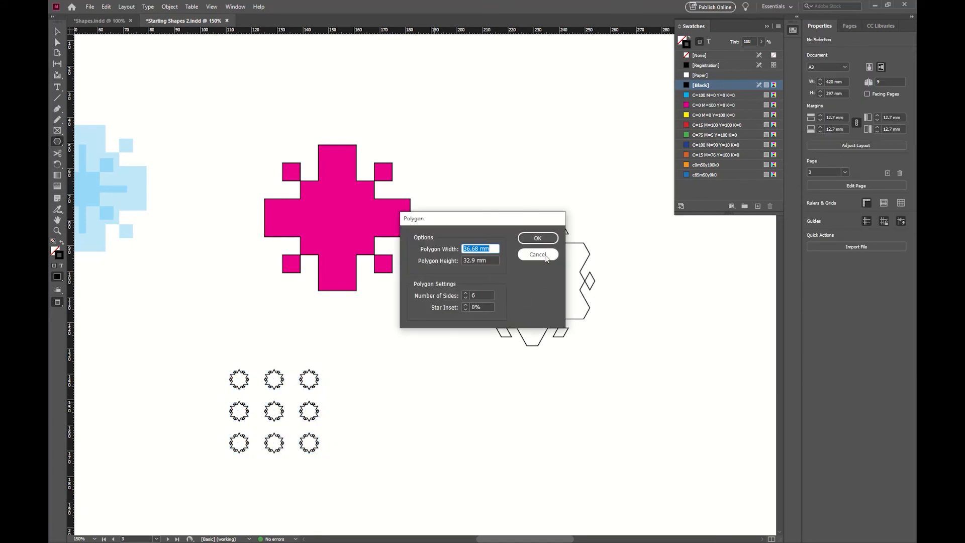
{"action": "left_click", "coordinate": [538, 255]}
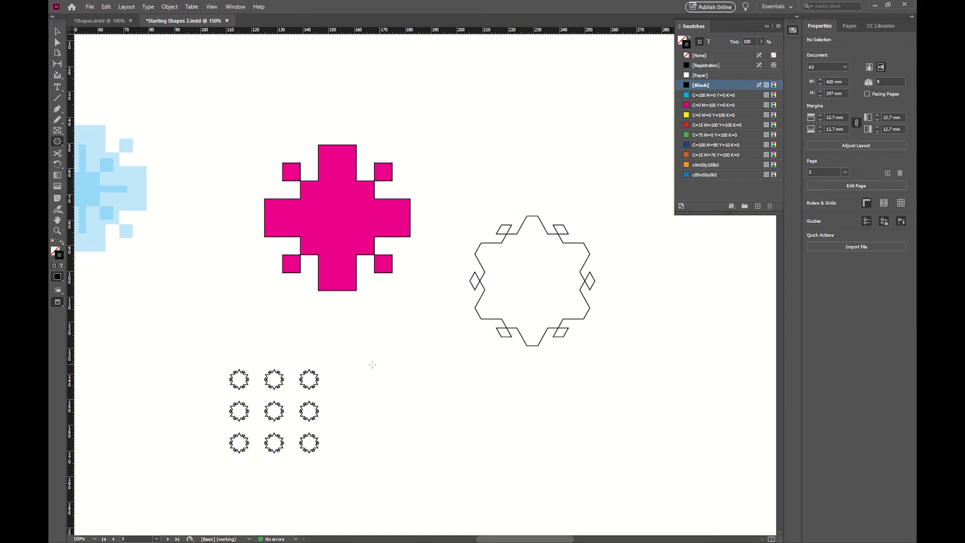
Step: Examine the magenta shape's individual corner sizes and shapes in Corner Options without changing them
{"action": "left_click_drag", "start_coordinate": [400, 385], "coordinate": [484, 223]}
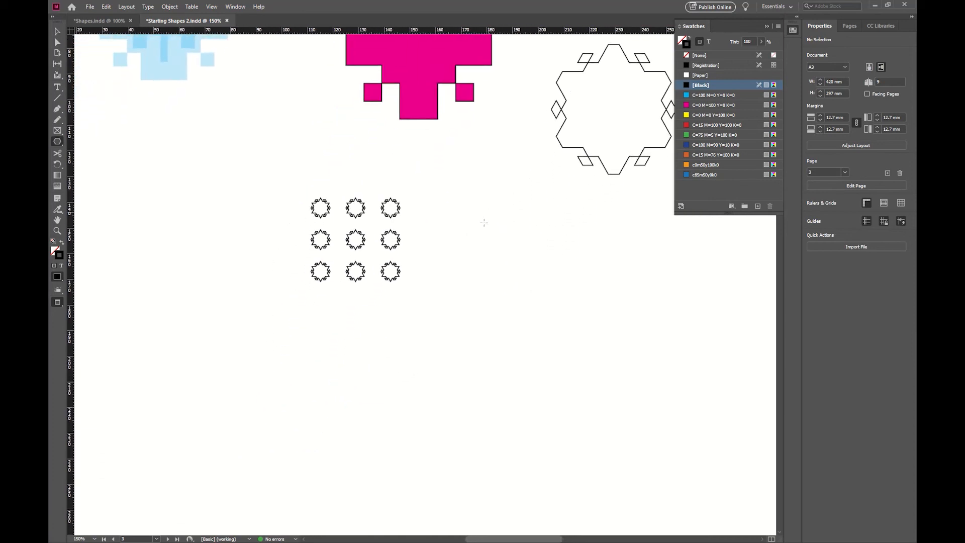
{"action": "left_click_drag", "start_coordinate": [480, 187], "coordinate": [428, 343]}
{"action": "key", "text": "v"}
{"action": "left_click", "coordinate": [400, 262]}
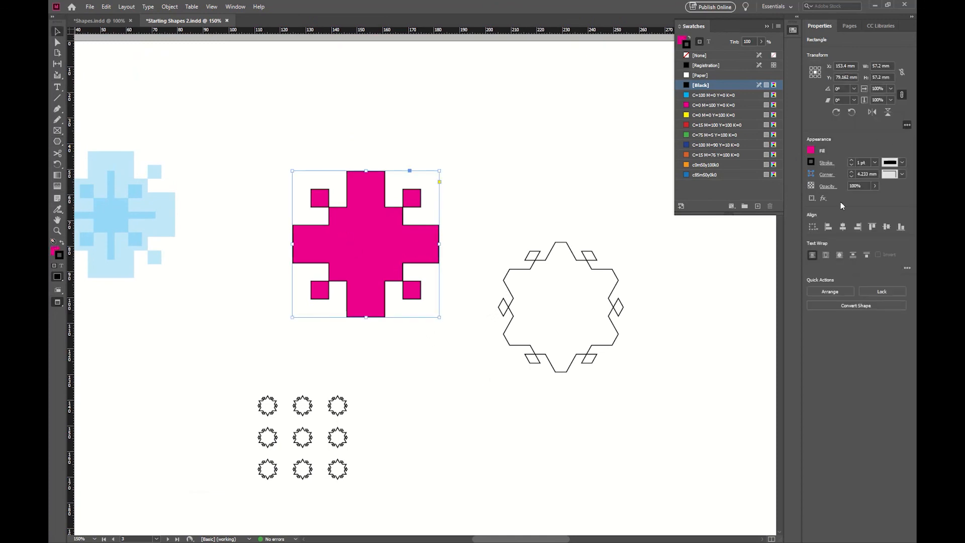
{"action": "left_click", "coordinate": [825, 176]}
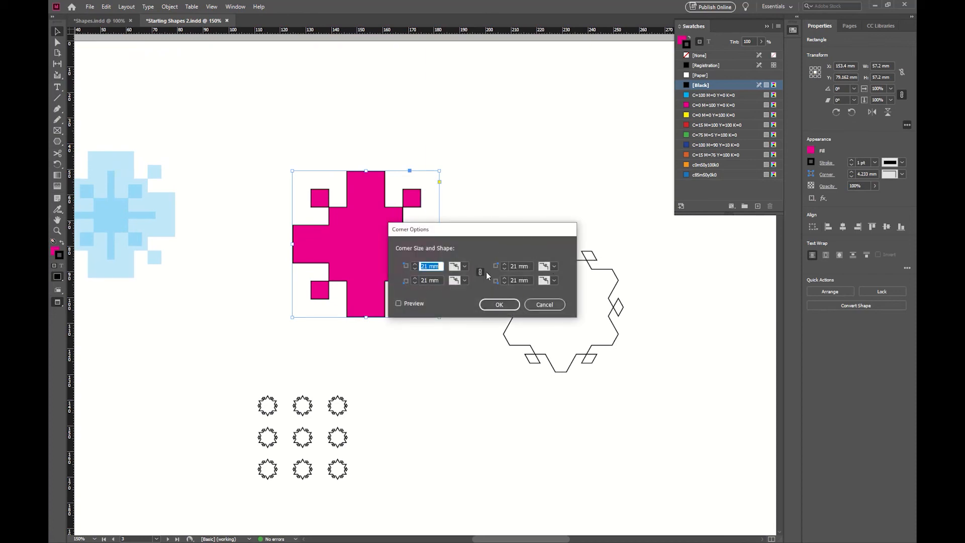
{"action": "left_click", "coordinate": [555, 305]}
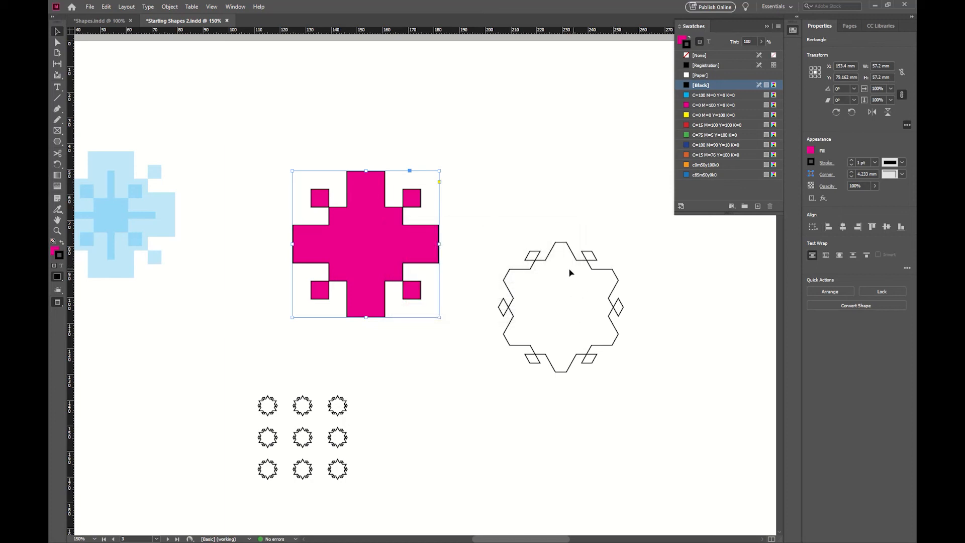
Step: Examine the finished diagonal pattern of overlapping pink squares on page 4 and select its group
{"action": "left_click_drag", "start_coordinate": [433, 405], "coordinate": [510, 301]}
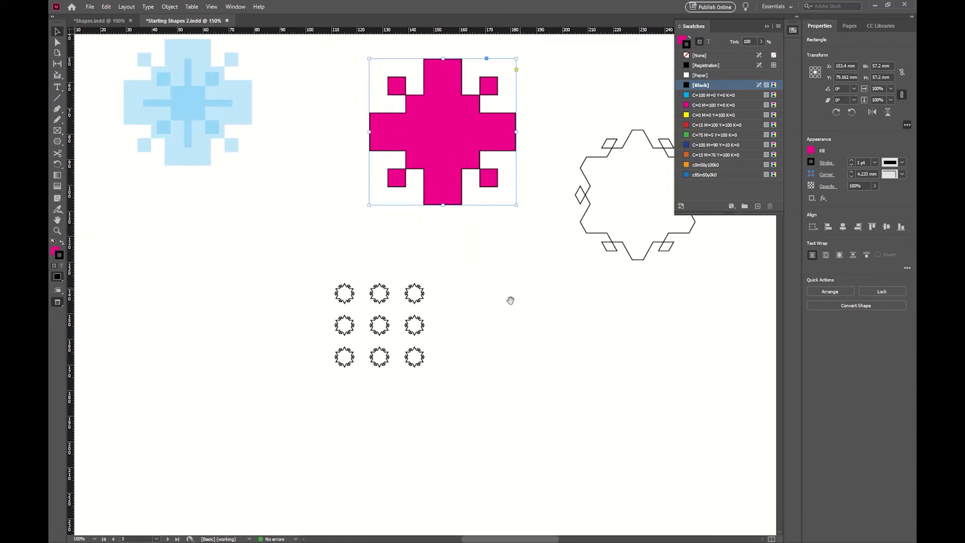
{"action": "key", "text": "z"}
{"action": "left_click", "coordinate": [492, 335], "text": "alt"}
{"action": "left_click_drag", "start_coordinate": [443, 397], "coordinate": [458, 215]}
{"action": "left_click_drag", "start_coordinate": [465, 361], "coordinate": [522, 156]}
{"action": "left_click_drag", "start_coordinate": [481, 381], "coordinate": [402, 157]}
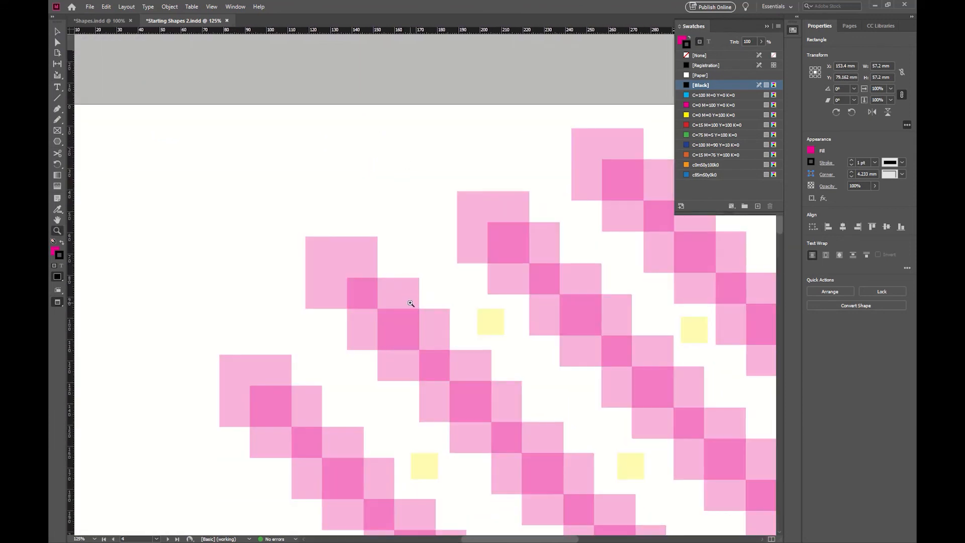
{"action": "left_click", "coordinate": [417, 304], "text": "alt"}
{"action": "left_click", "coordinate": [416, 303], "text": "alt"}
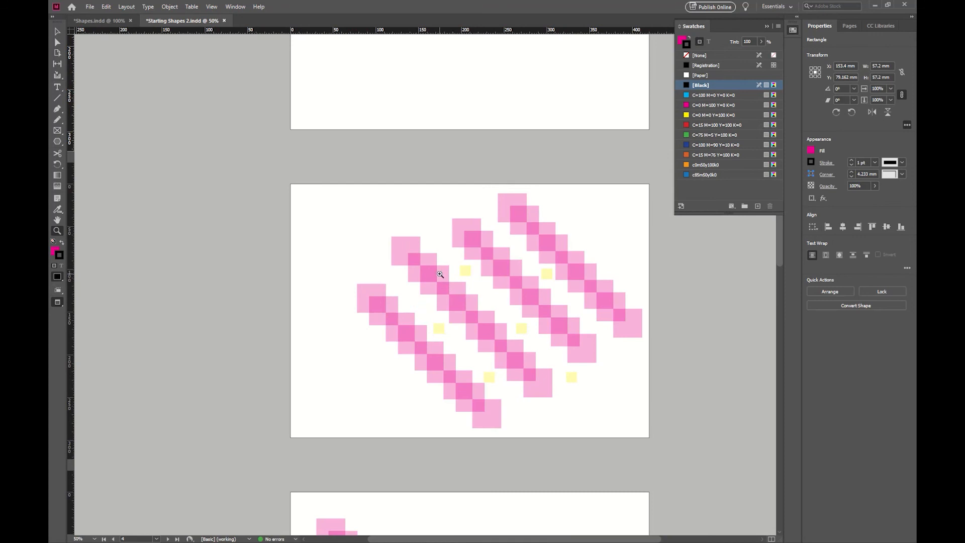
{"action": "key", "text": "v"}
{"action": "left_click", "coordinate": [406, 246]}
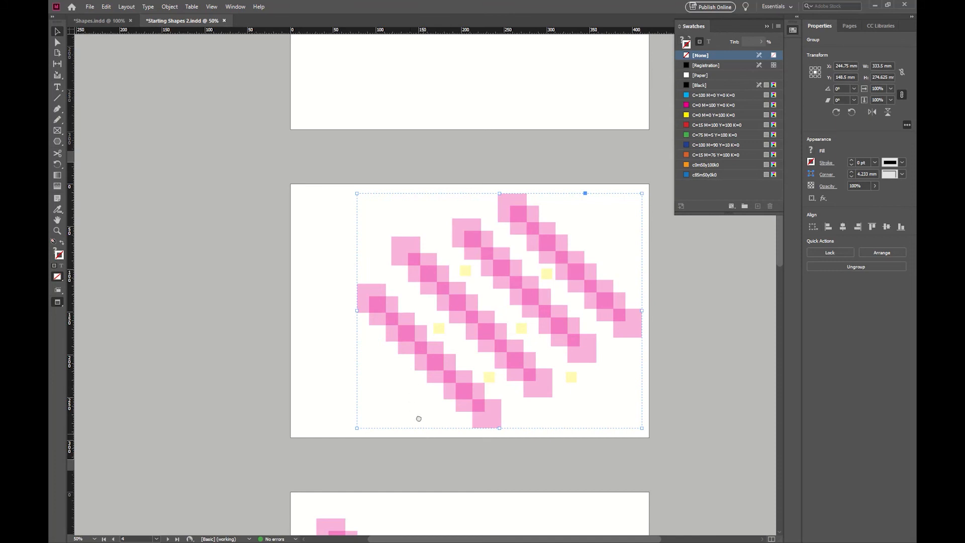
Step: Duplicate the two overlapping pink squares on page 5 diagonally down to the right, overlapping the original pair
{"action": "scroll", "coordinate": [419, 418], "scroll_direction": "down", "scroll_amount": 4}
{"action": "key", "text": "z"}
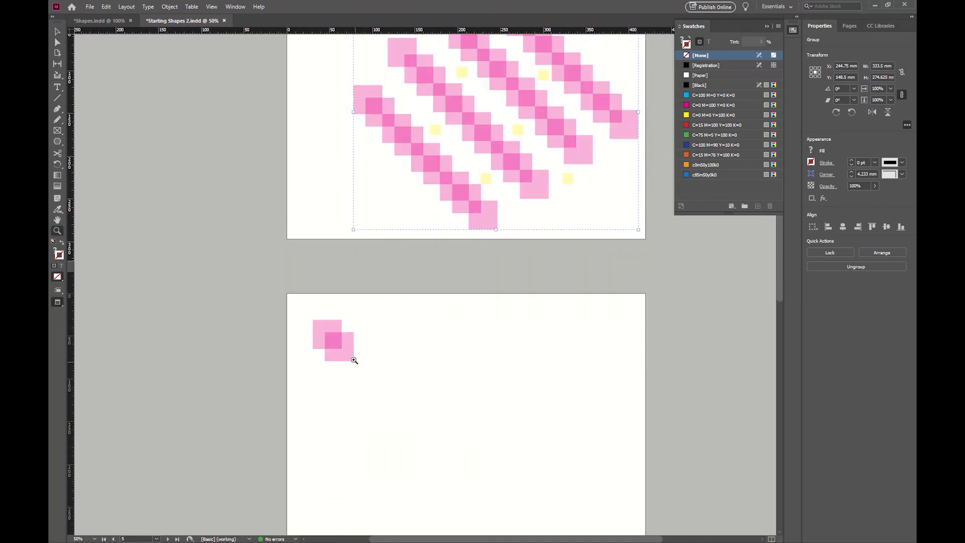
{"action": "left_click", "coordinate": [351, 357]}
{"action": "left_click", "coordinate": [431, 276]}
{"action": "left_click", "coordinate": [404, 290]}
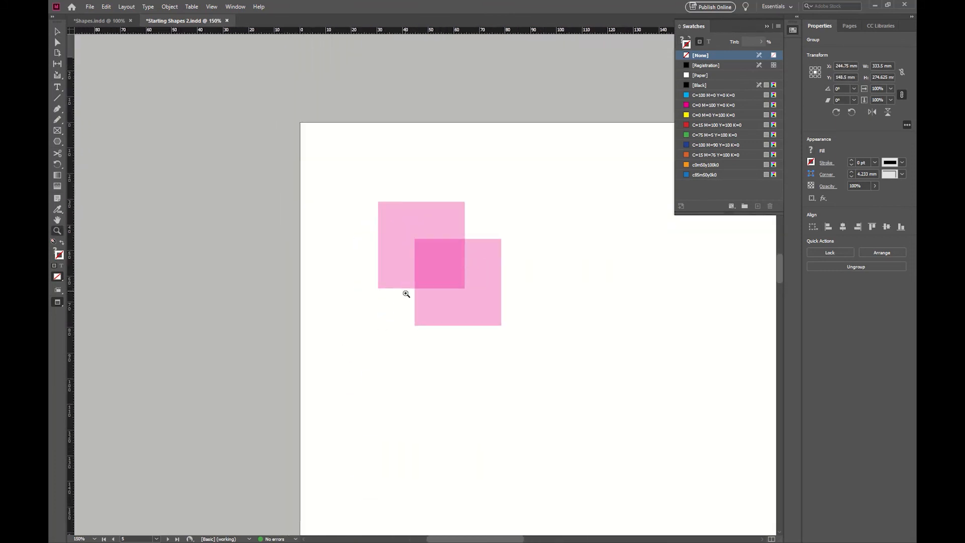
{"action": "left_click", "coordinate": [400, 293]}
{"action": "key", "text": "v"}
{"action": "left_click", "coordinate": [388, 264]}
{"action": "left_click", "coordinate": [369, 234], "text": "shift"}
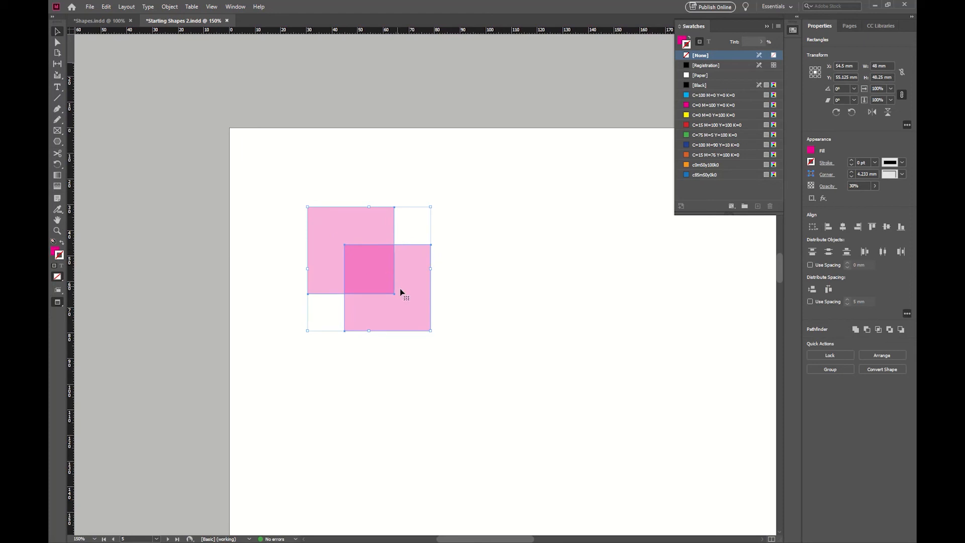
{"action": "left_click_drag", "start_coordinate": [308, 221], "coordinate": [431, 305]}
{"action": "left_click", "coordinate": [551, 308]}
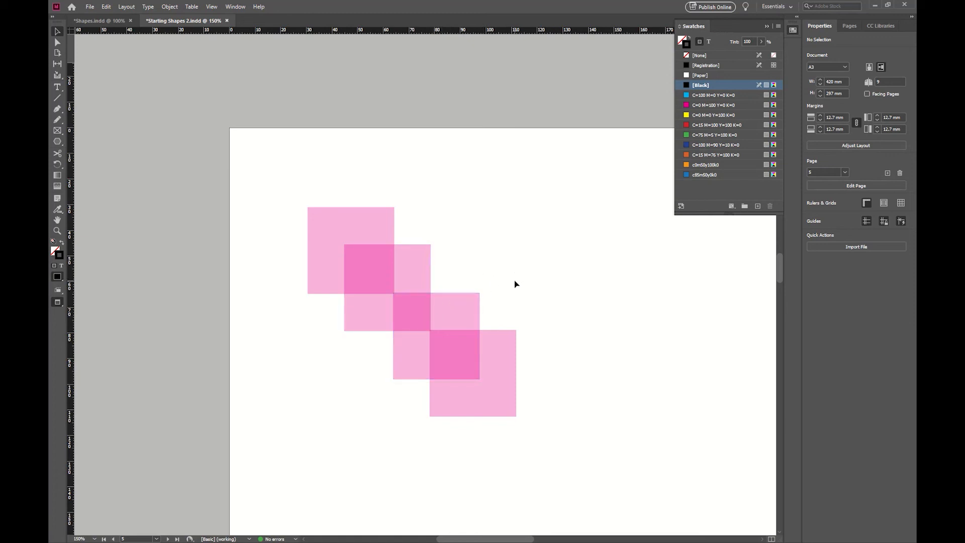
Step: Show an overview of all pages in the document
{"action": "scroll", "coordinate": [435, 310], "scroll_direction": "down", "scroll_amount": 2}
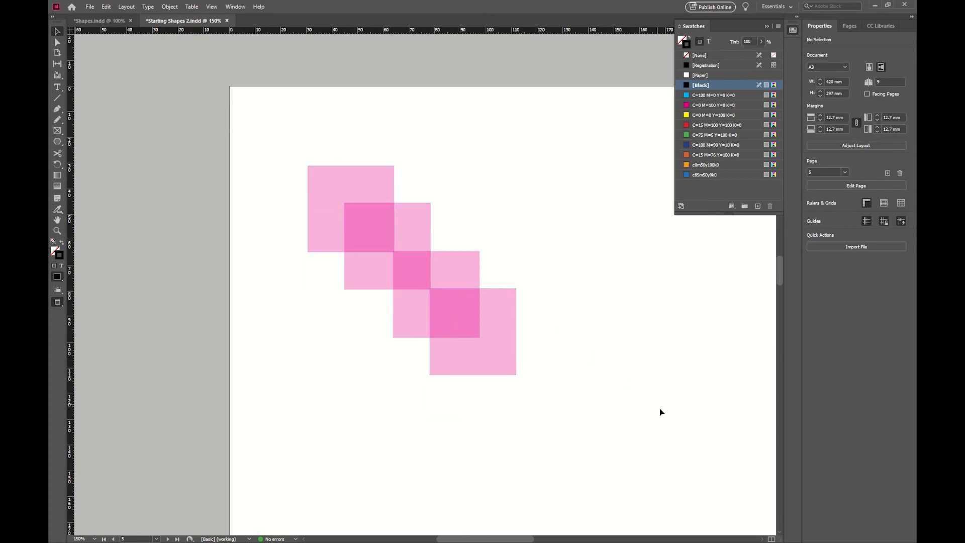
{"action": "key", "text": "ctrl+minus"}
{"action": "key", "text": "ctrl+minus"}
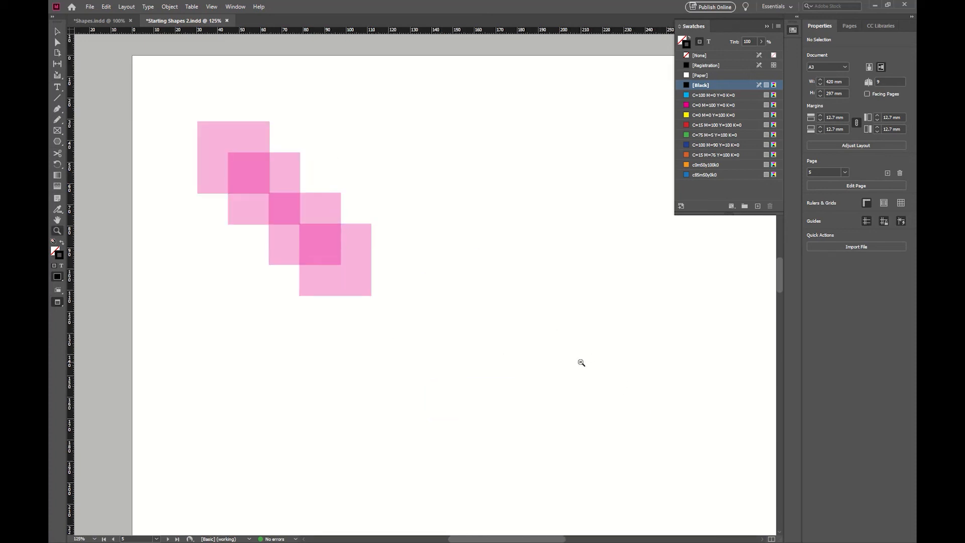
{"action": "key", "text": "ctrl+alt+shift+0"}
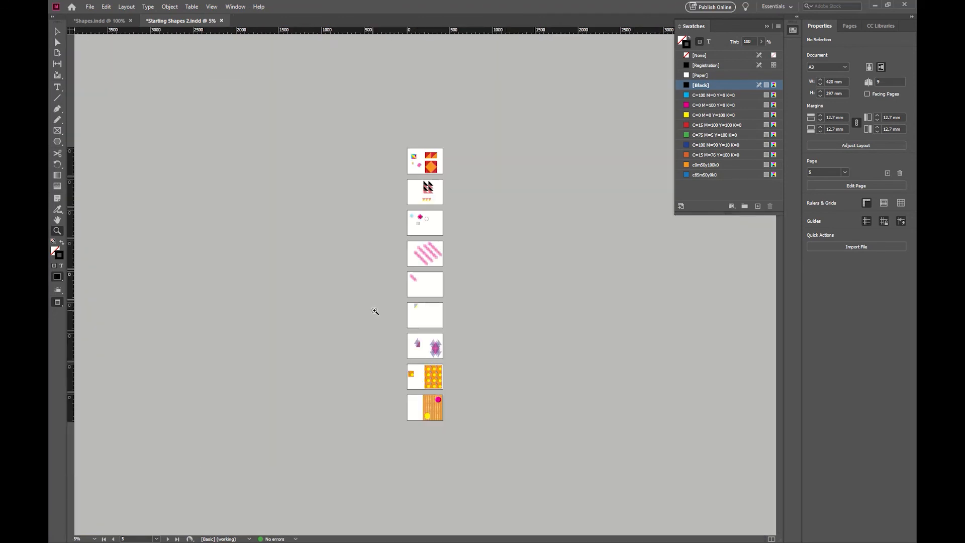
Step: Stretch the blue and yellow triangle pair on page 6 downward to about 92 mm tall, keeping its width
{"action": "left_click", "coordinate": [426, 316]}
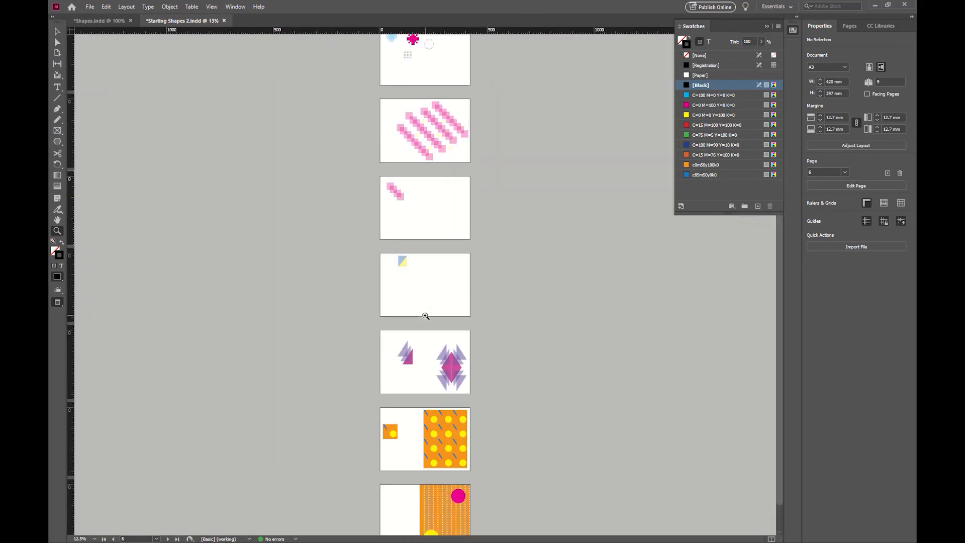
{"action": "left_click", "coordinate": [416, 282]}
{"action": "left_click", "coordinate": [416, 282]}
{"action": "left_click", "coordinate": [412, 275]}
{"action": "left_click", "coordinate": [394, 247]}
{"action": "left_click_drag", "start_coordinate": [392, 243], "coordinate": [357, 297]}
{"action": "key", "text": "v"}
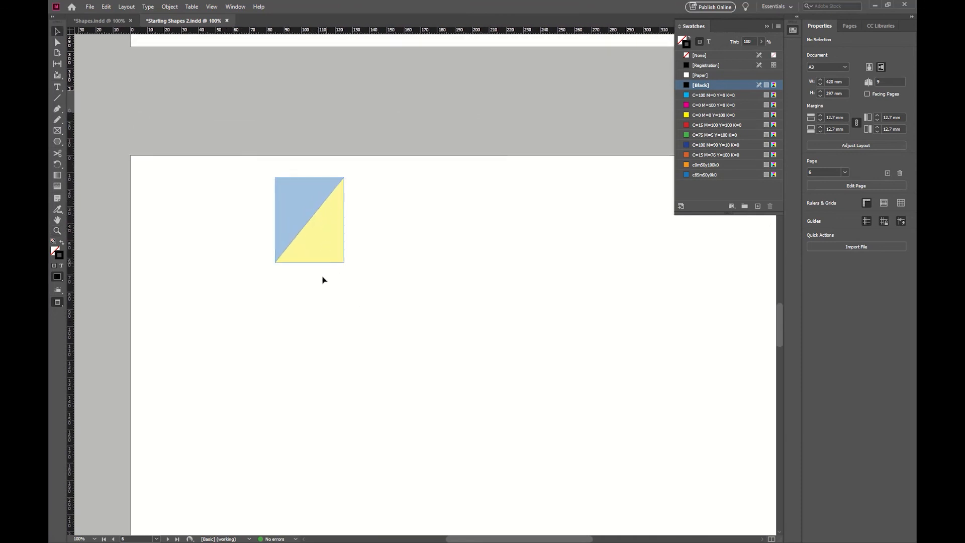
{"action": "left_click_drag", "start_coordinate": [367, 293], "coordinate": [309, 335]}
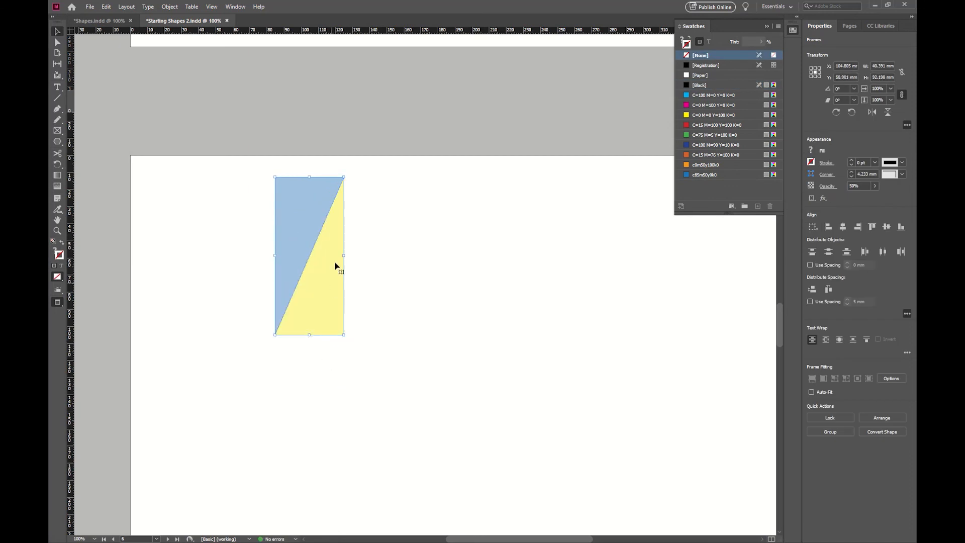
{"action": "left_click", "coordinate": [358, 300]}
Step: Try moving the yellow triangle away from the blue one
{"action": "left_click", "coordinate": [325, 307]}
{"action": "left_click_drag", "start_coordinate": [330, 309], "coordinate": [382, 331]}
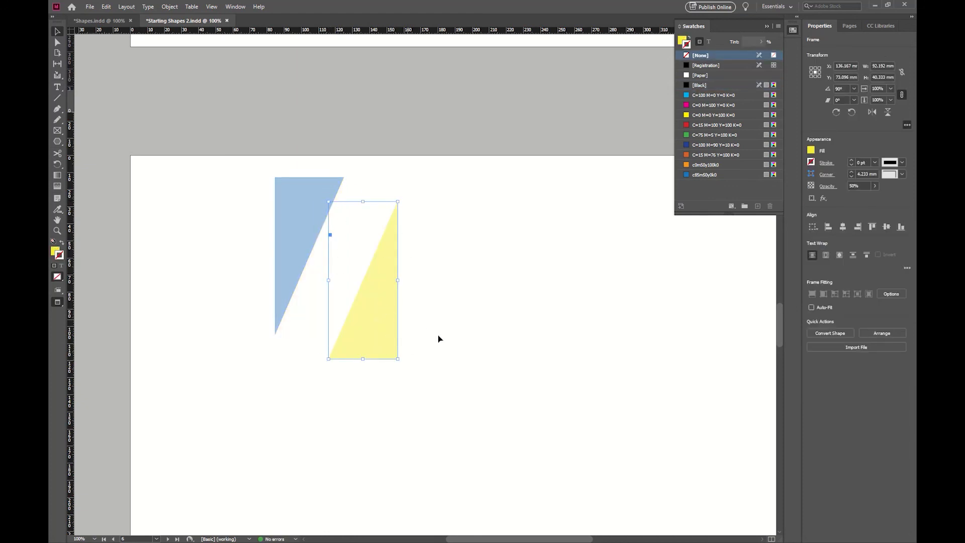
{"action": "key", "text": "ctrl+z"}
Step: Group the blue and yellow triangles and repeat the group to the right into an adjoining row of four tiles
{"action": "left_click_drag", "start_coordinate": [398, 371], "coordinate": [279, 243]}
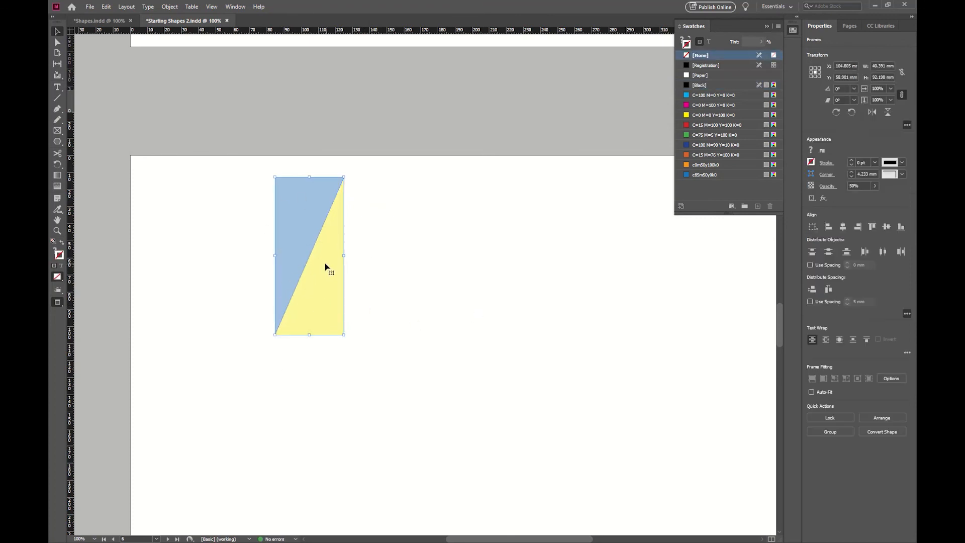
{"action": "key", "text": "ctrl+g"}
{"action": "left_click_drag", "start_coordinate": [310, 312], "coordinate": [459, 323]}
{"action": "key", "text": "ctrl+z"}
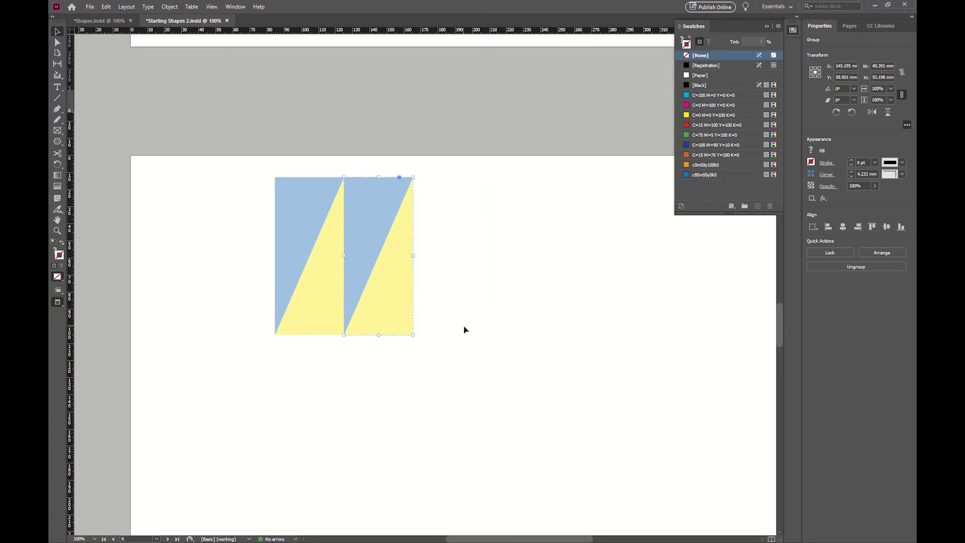
{"action": "key", "text": "ctrl+shift+z"}
{"action": "key", "text": "ctrl+alt+3"}
Step: Duplicate the row of four tiles directly below itself so the two rows touch
{"action": "left_click_drag", "start_coordinate": [563, 374], "coordinate": [280, 256]}
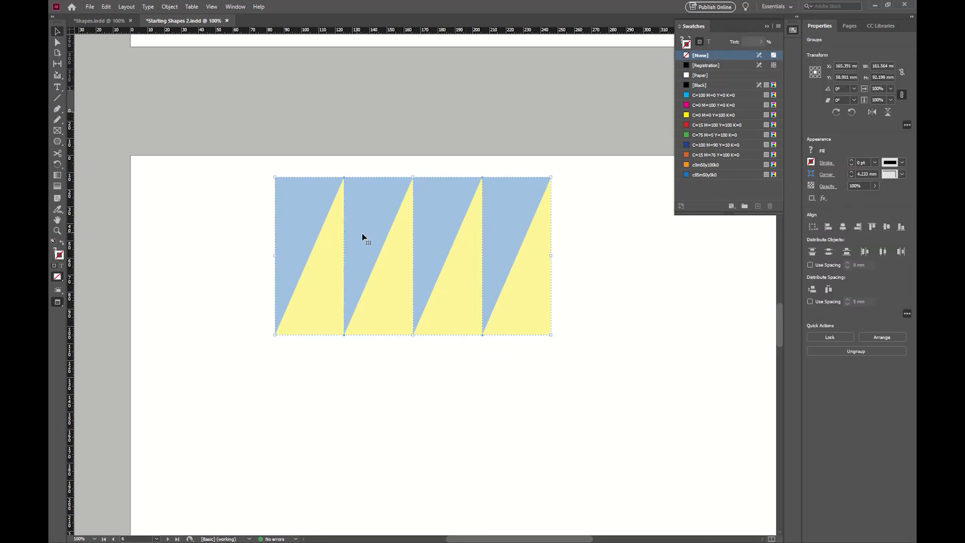
{"action": "left_click_drag", "start_coordinate": [364, 220], "coordinate": [366, 376]}
{"action": "left_click", "coordinate": [699, 360]}
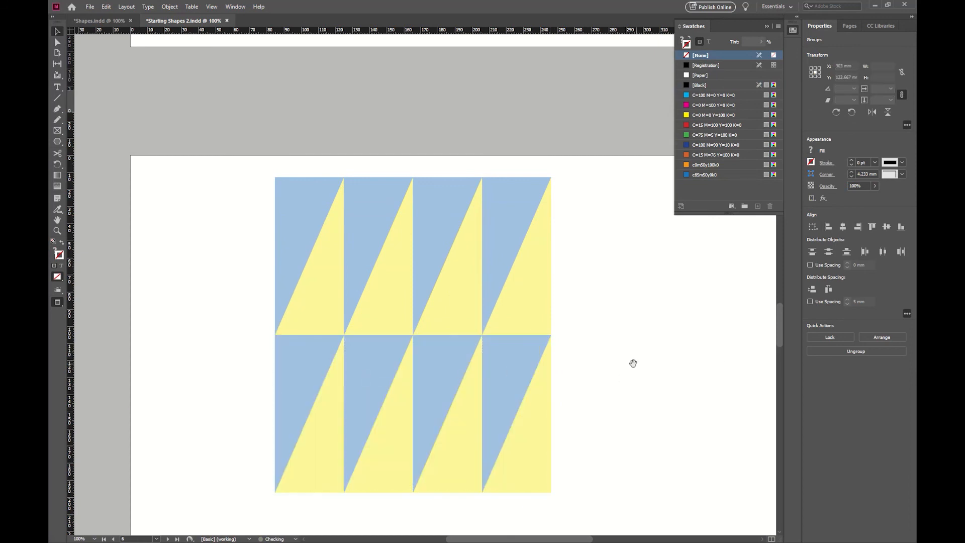
{"action": "left_click_drag", "start_coordinate": [619, 356], "coordinate": [601, 273]}
Step: Try flipping the first and third tiles of the lower row vertically
{"action": "left_click", "coordinate": [445, 312]}
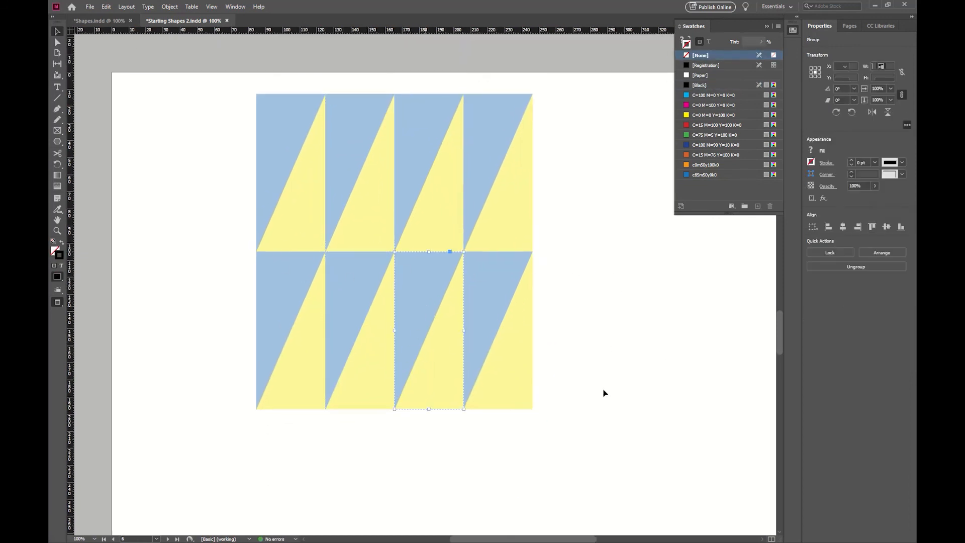
{"action": "left_click", "coordinate": [584, 437]}
{"action": "left_click", "coordinate": [302, 327]}
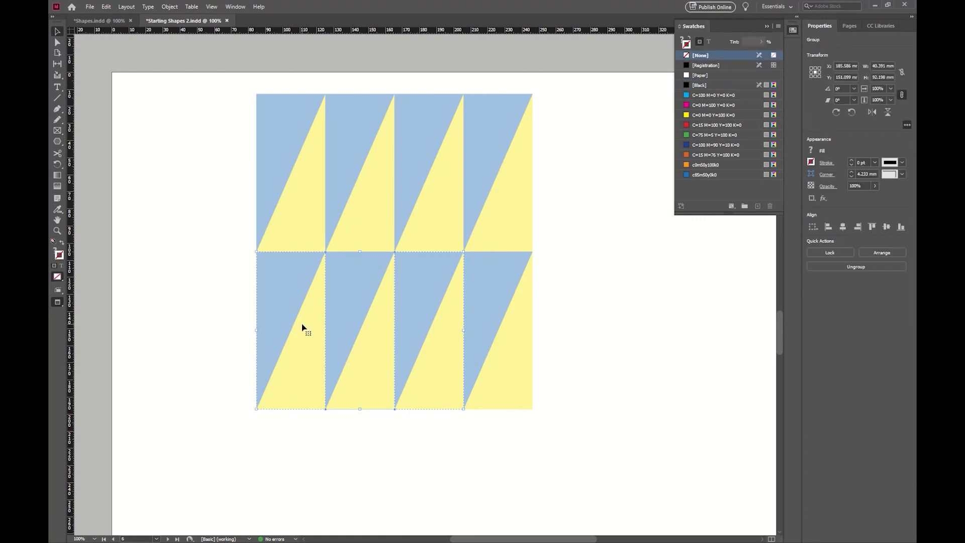
{"action": "left_click", "coordinate": [886, 112]}
{"action": "key", "text": "ctrl+shift+a"}
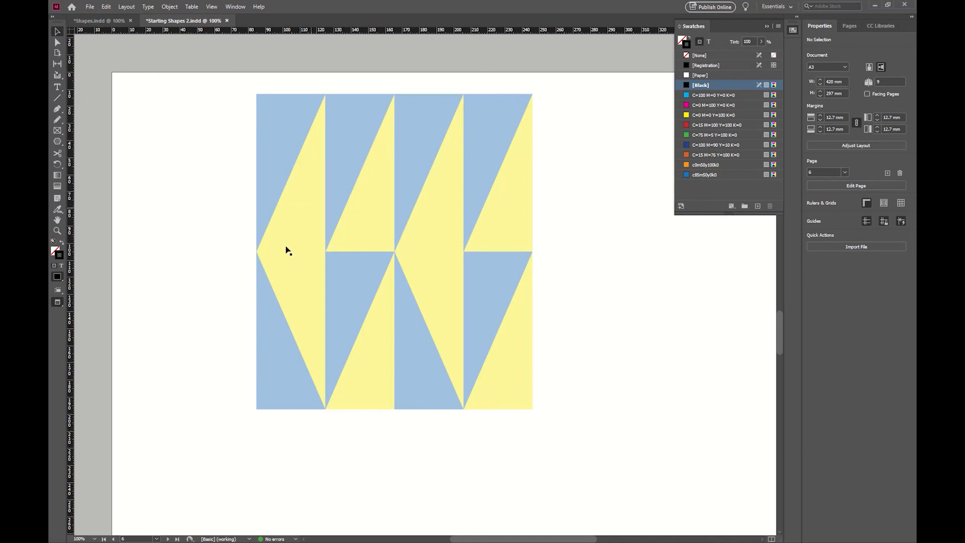
{"action": "key", "text": "ctrl+z"}
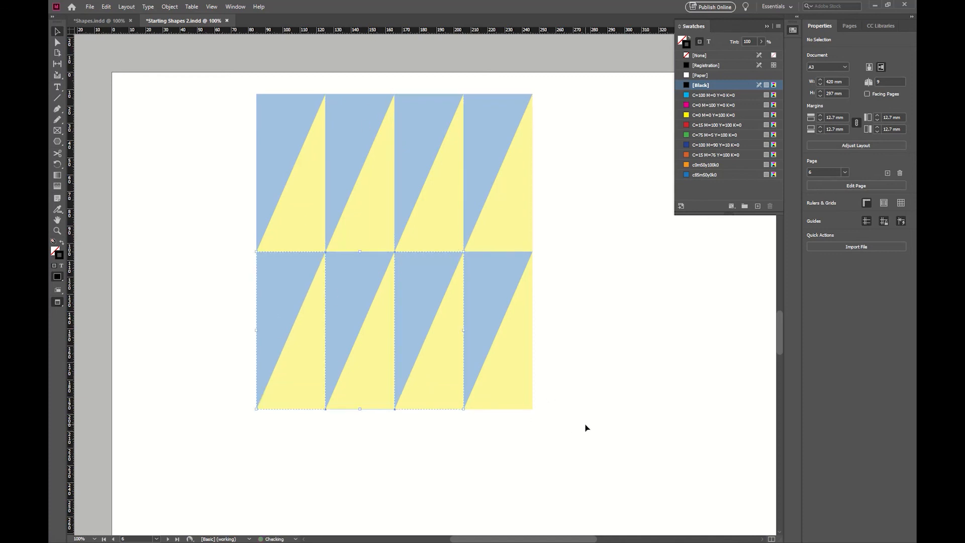
{"action": "key", "text": "ctrl+shift+a"}
Step: Group all eight tiles and rotate the group about 12.3° clockwise around its lower-left corner
{"action": "left_click_drag", "start_coordinate": [603, 445], "coordinate": [243, 182]}
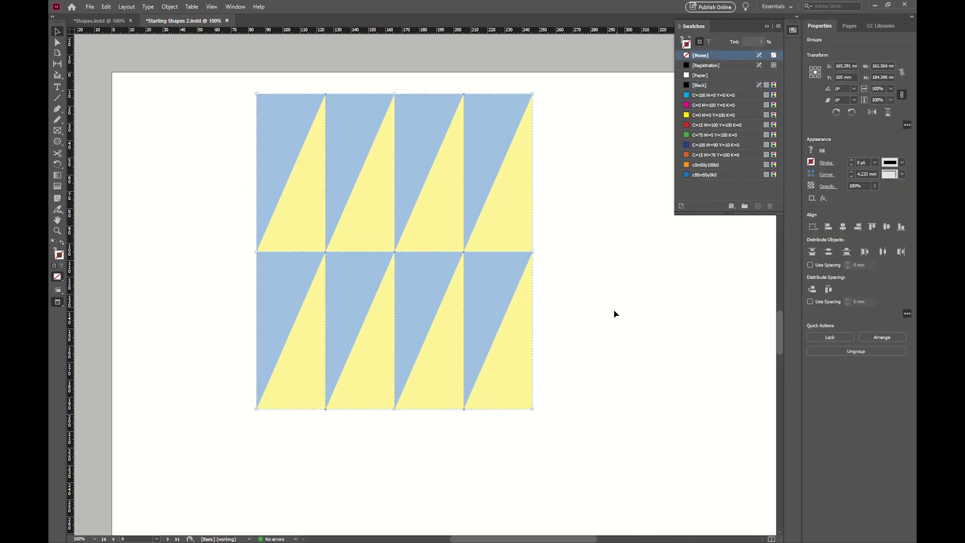
{"action": "left_click_drag", "start_coordinate": [585, 317], "coordinate": [537, 333]}
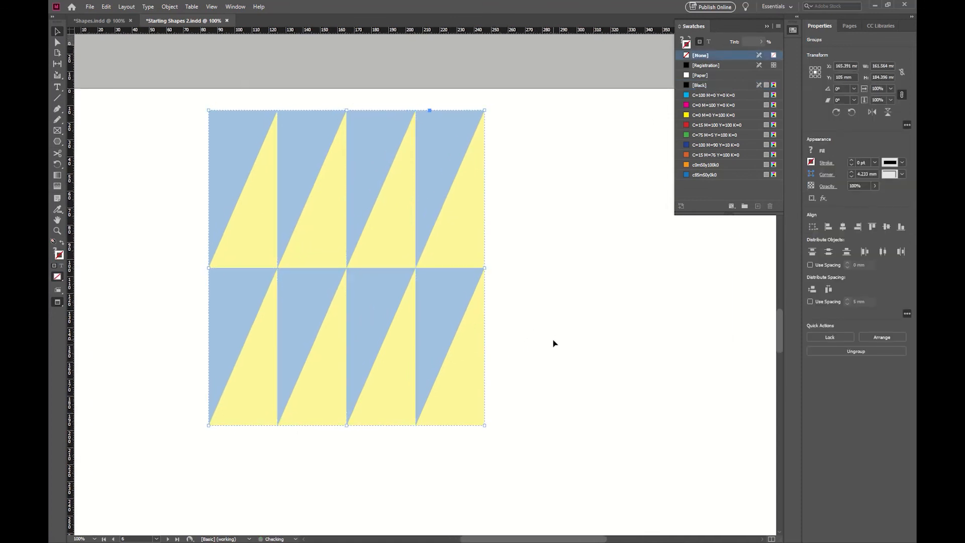
{"action": "key", "text": "ctrl+g"}
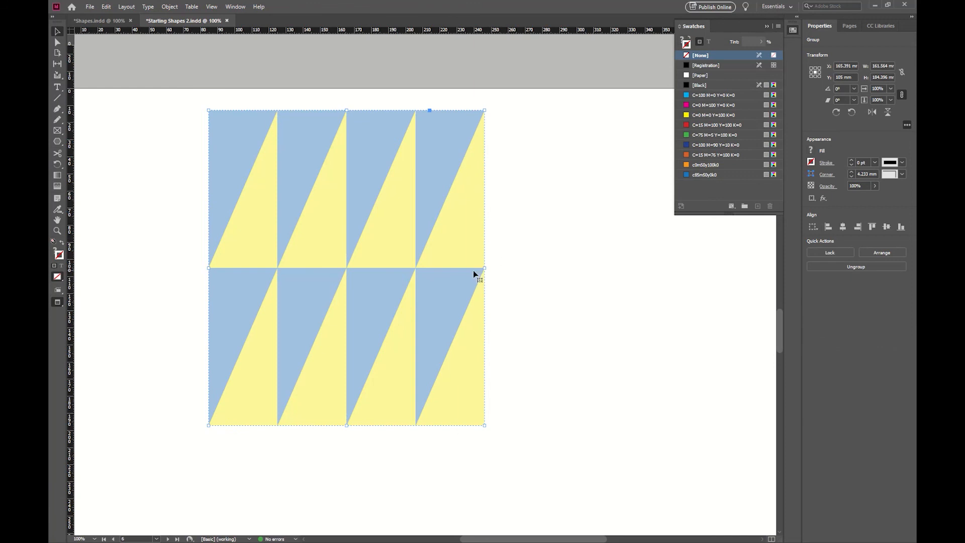
{"action": "key", "text": "r"}
{"action": "left_click", "coordinate": [209, 426]}
{"action": "left_click_drag", "start_coordinate": [477, 121], "coordinate": [555, 187]}
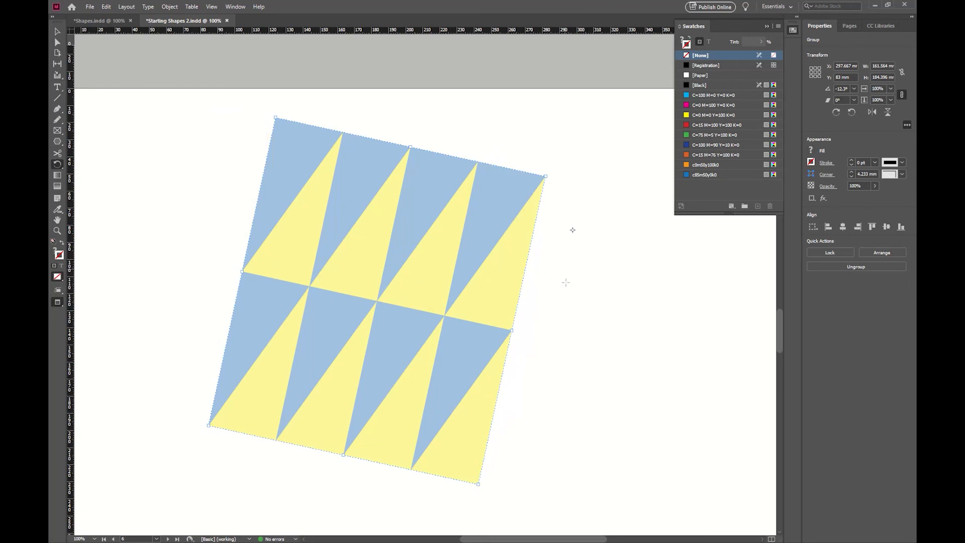
{"action": "key", "text": "v"}
{"action": "key", "text": "ctrl+shift+a"}
{"action": "scroll", "coordinate": [415, 236], "scroll_direction": "down", "scroll_amount": 3}
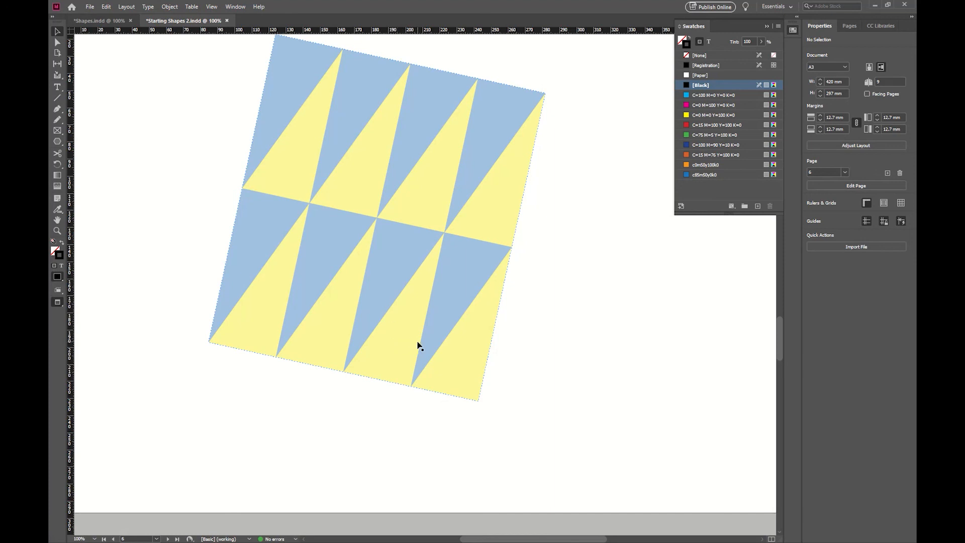
Step: Examine the overlapping transparent triangles and the mirrored diamond pattern made from them on page 7
{"action": "key", "text": "z"}
{"action": "left_click", "coordinate": [492, 333], "text": "alt"}
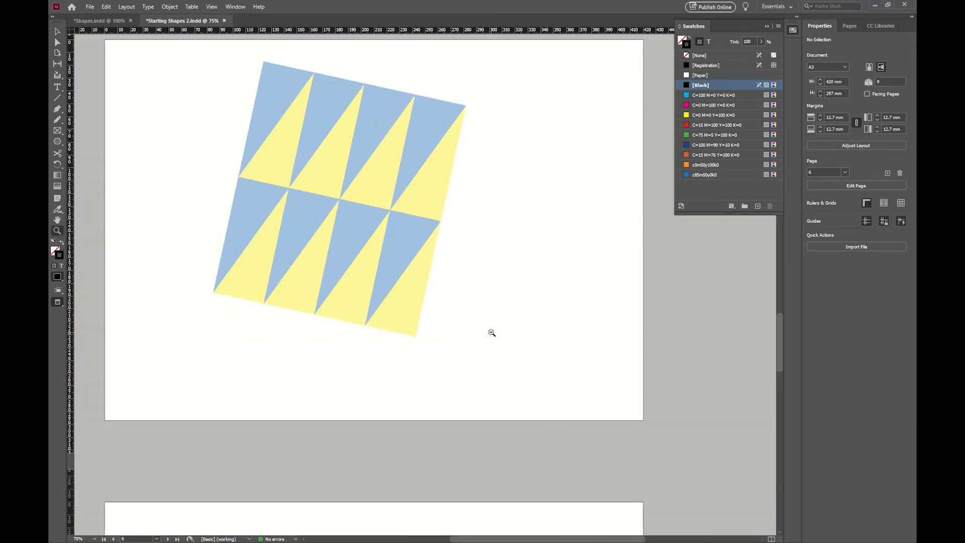
{"action": "left_click", "coordinate": [492, 333], "text": "alt"}
{"action": "left_click_drag", "start_coordinate": [426, 385], "coordinate": [438, 154]}
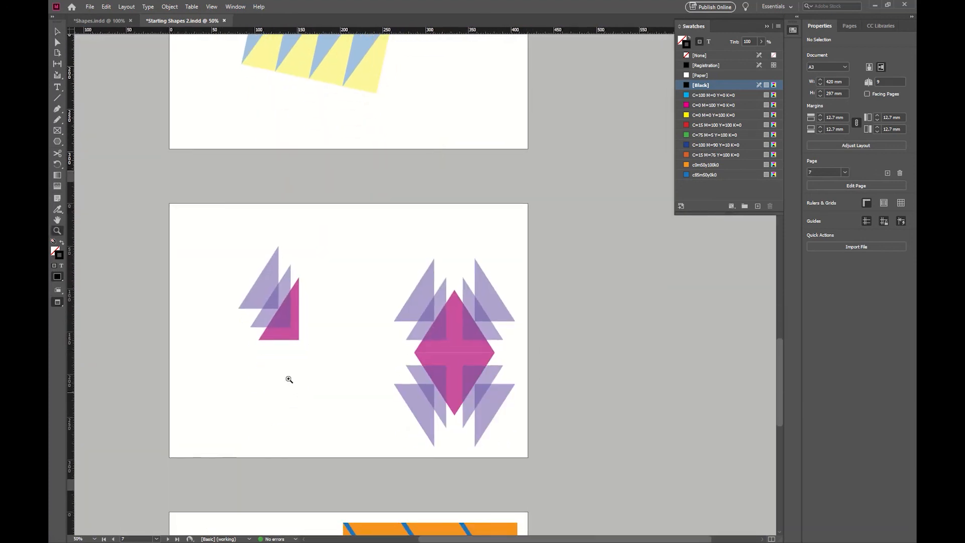
{"action": "left_click", "coordinate": [447, 358]}
{"action": "left_click", "coordinate": [448, 351]}
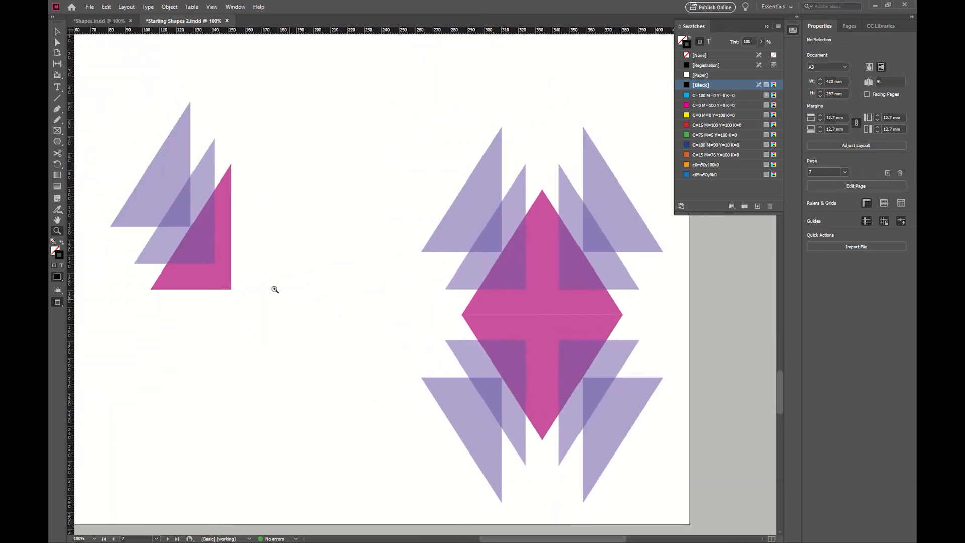
{"action": "left_click_drag", "start_coordinate": [274, 287], "coordinate": [386, 331]}
{"action": "left_click_drag", "start_coordinate": [617, 330], "coordinate": [495, 320]}
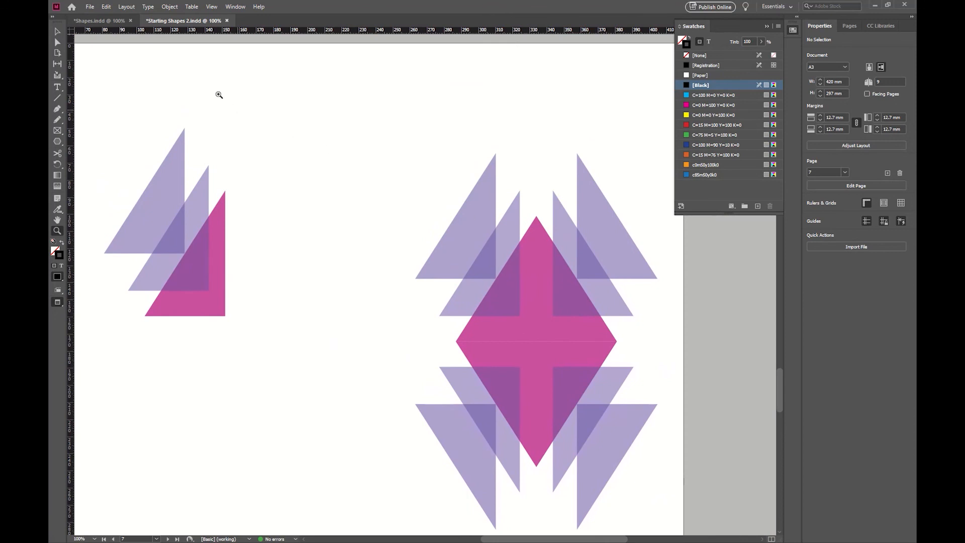
Step: View the finished triangle pattern on spread 22-23 of Shapes.indd and return to Starting Shapes 2.indd
{"action": "left_click", "coordinate": [100, 21]}
{"action": "scroll", "coordinate": [522, 196], "scroll_direction": "down", "scroll_amount": 5}
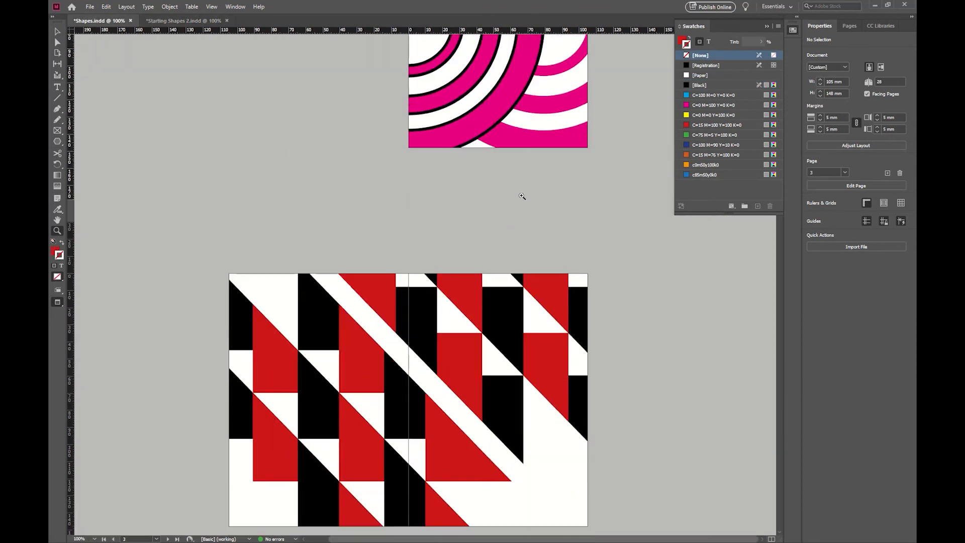
{"action": "left_click", "coordinate": [849, 26]}
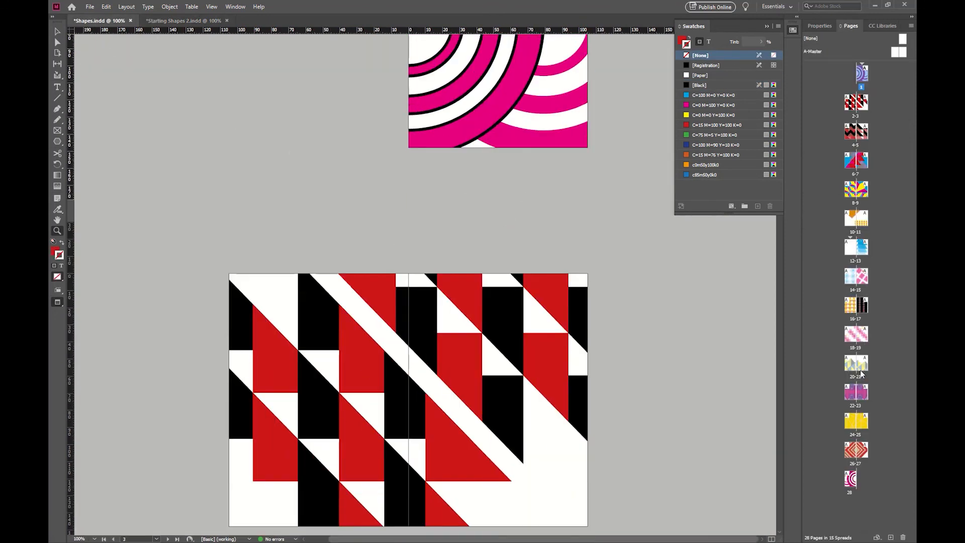
{"action": "double_click", "coordinate": [864, 394]}
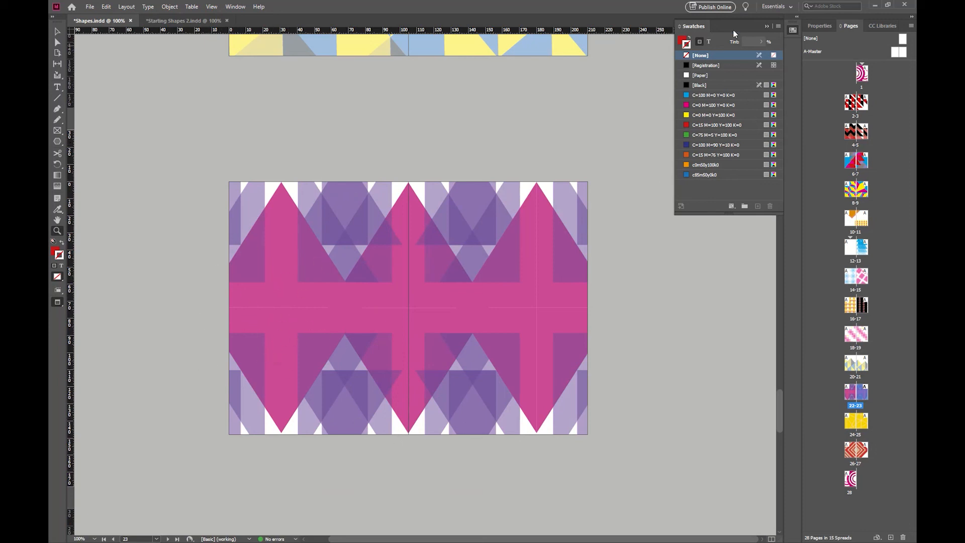
{"action": "left_click", "coordinate": [186, 21]}
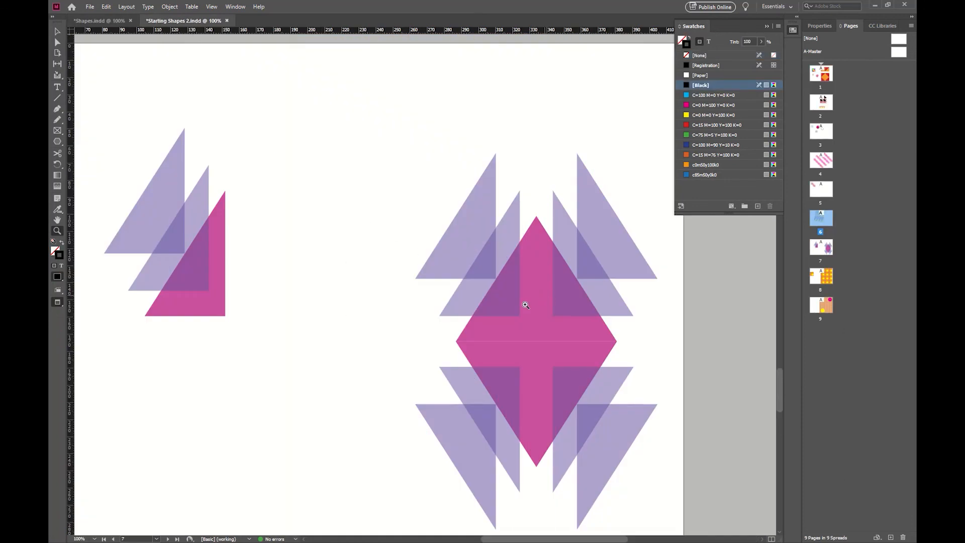
Step: Try moving the single magenta triangle on page 7 up over the two purple ones
{"action": "key", "text": "v"}
{"action": "left_click_drag", "start_coordinate": [216, 296], "coordinate": [188, 277]}
{"action": "key", "text": "ctrl+z"}
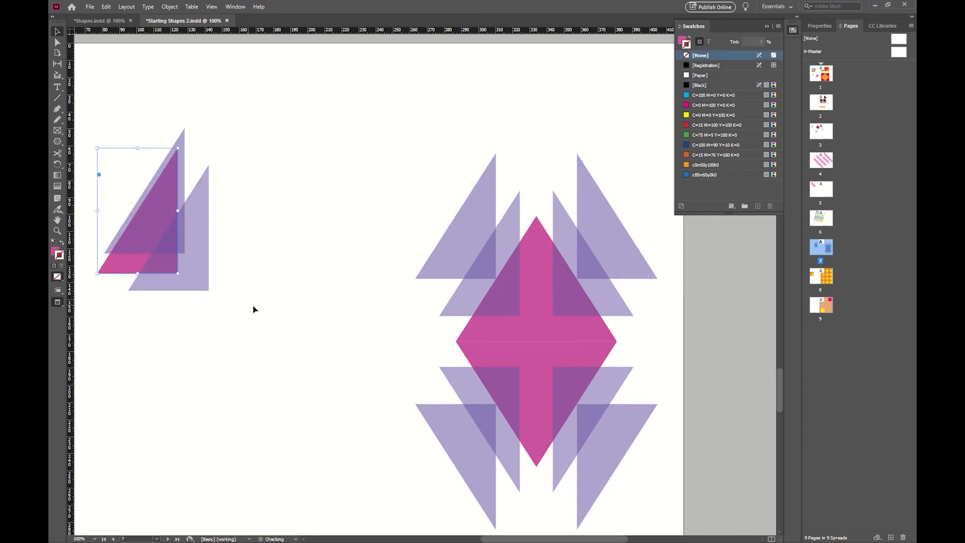
{"action": "key", "text": "ctrl+z"}
Step: Give the three overlapping triangles on page 7 a black stroke and no fill
{"action": "left_click_drag", "start_coordinate": [88, 94], "coordinate": [262, 374]}
{"action": "left_click", "coordinate": [263, 374]}
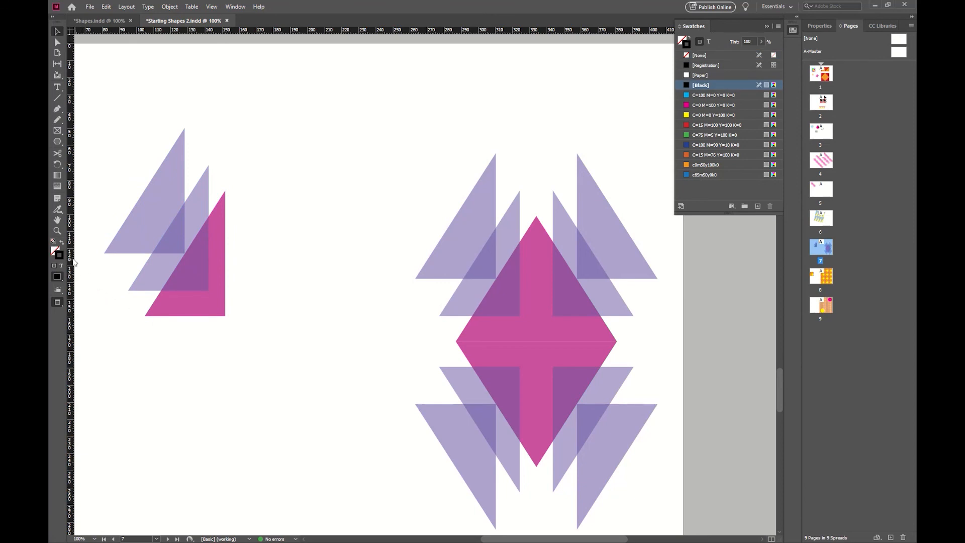
{"action": "left_click_drag", "start_coordinate": [283, 100], "coordinate": [158, 271]}
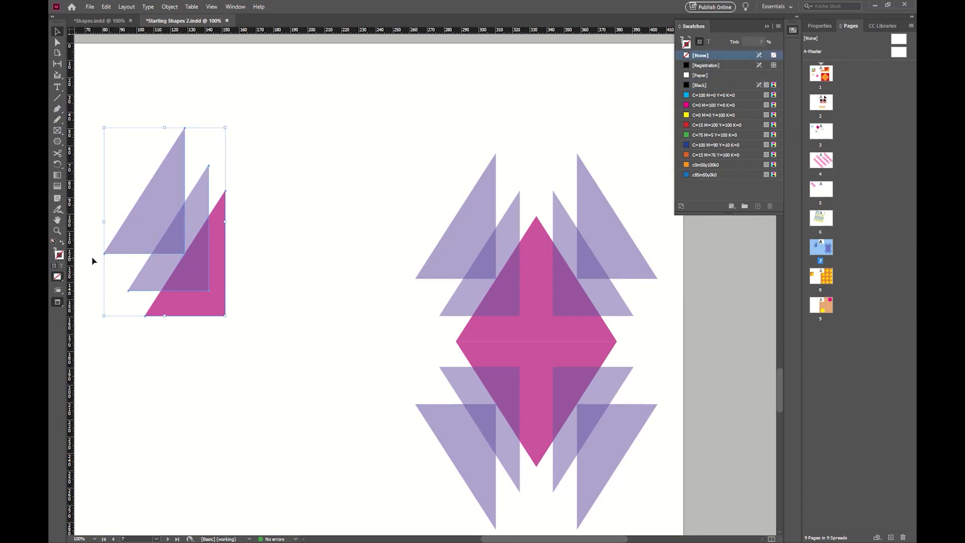
{"action": "left_click", "coordinate": [703, 84]}
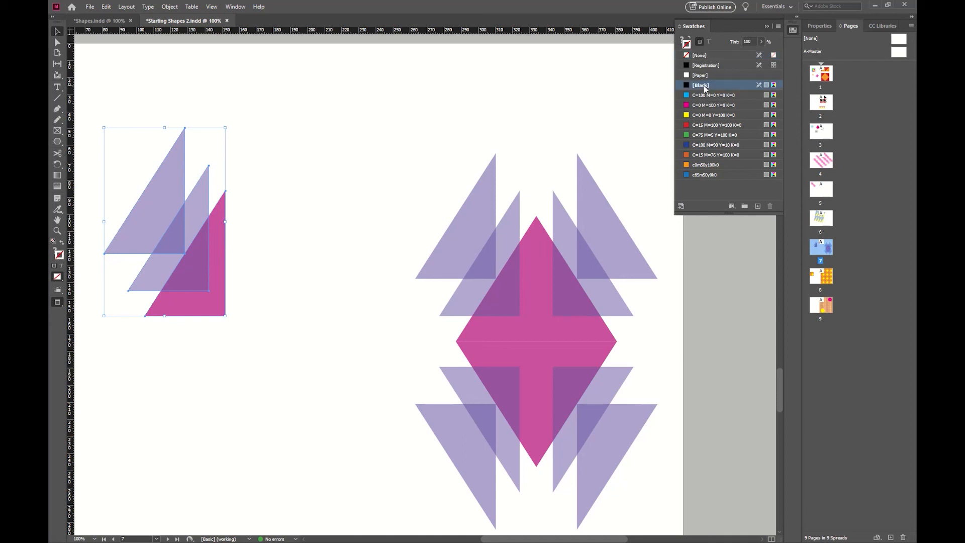
{"action": "left_click", "coordinate": [51, 251]}
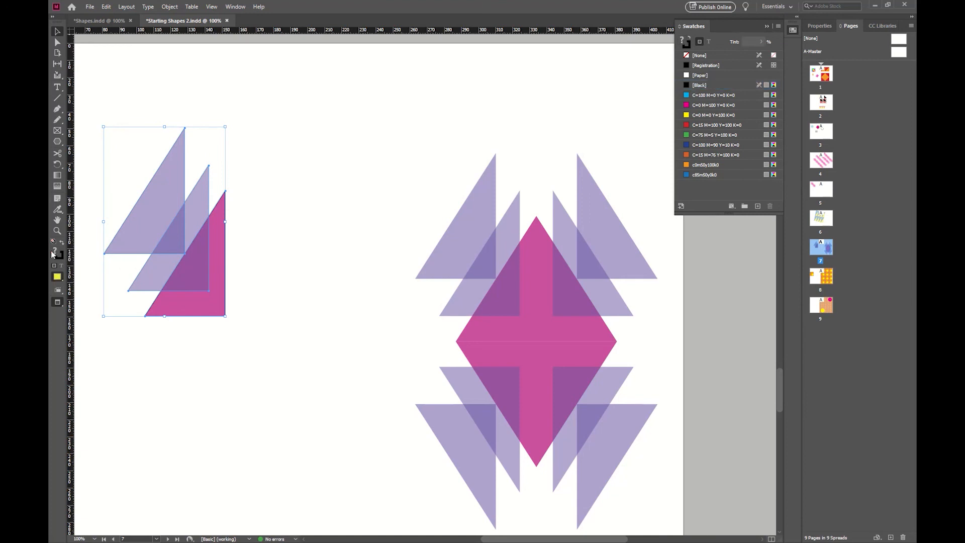
{"action": "left_click", "coordinate": [702, 60]}
{"action": "left_click", "coordinate": [298, 228]}
{"action": "left_click_drag", "start_coordinate": [297, 228], "coordinate": [459, 237]}
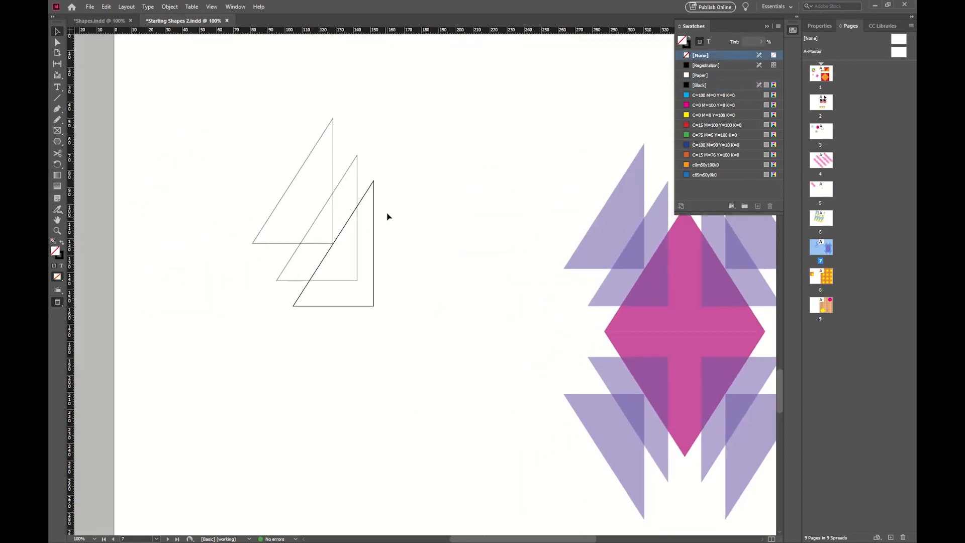
Step: Set the stroke weight of the lowest outlined triangle to 3 pt
{"action": "left_click", "coordinate": [374, 205]}
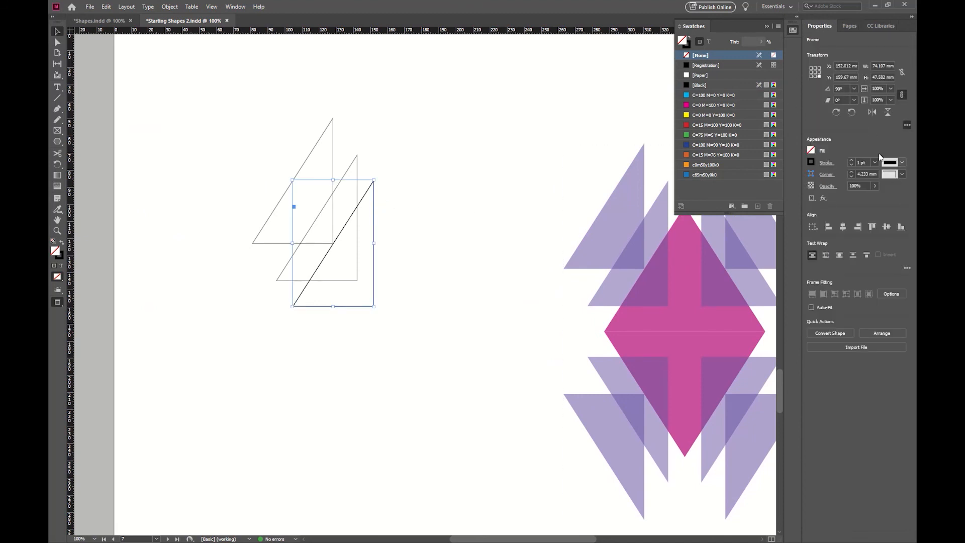
{"action": "left_click", "coordinate": [902, 163]}
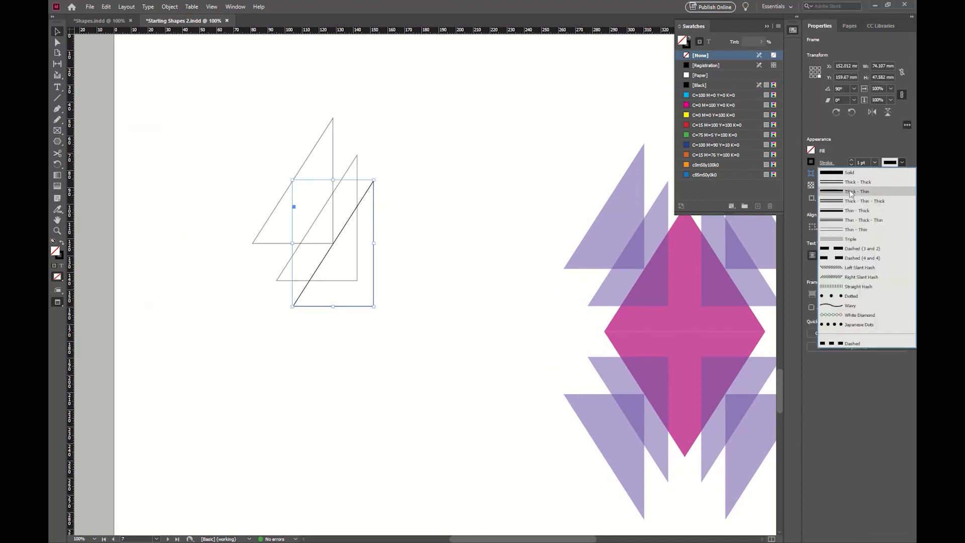
{"action": "left_click", "coordinate": [864, 150]}
{"action": "left_click", "coordinate": [874, 163]}
{"action": "left_click", "coordinate": [871, 230]}
{"action": "left_click", "coordinate": [481, 213]}
Step: Set the stroke weight of the middle outlined triangle to 2 pt
{"action": "left_click", "coordinate": [357, 163]}
{"action": "left_click", "coordinate": [874, 163]}
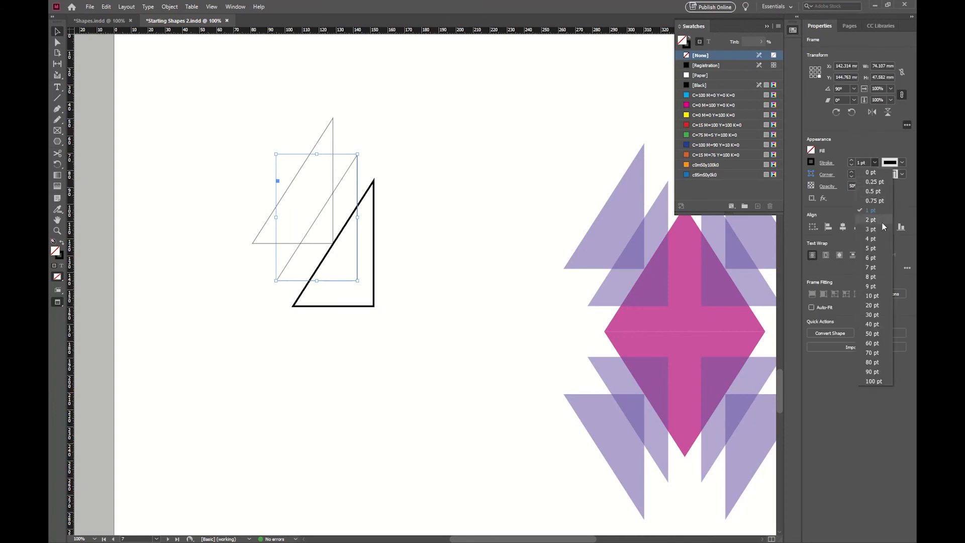
{"action": "left_click", "coordinate": [882, 219]}
{"action": "left_click", "coordinate": [425, 190]}
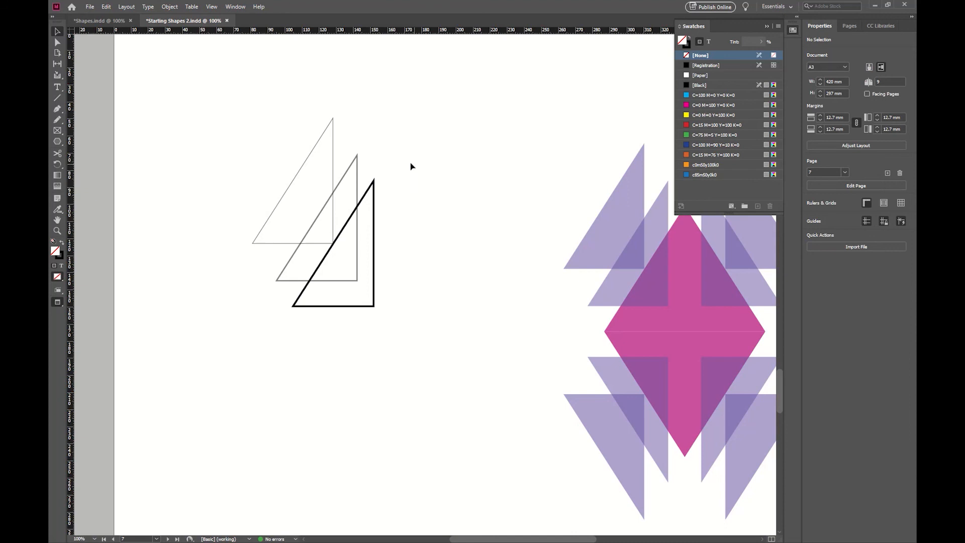
Step: Align the strokes of the three outlined triangles on page 7 to the inside of their shapes
{"action": "left_click_drag", "start_coordinate": [377, 114], "coordinate": [313, 178]}
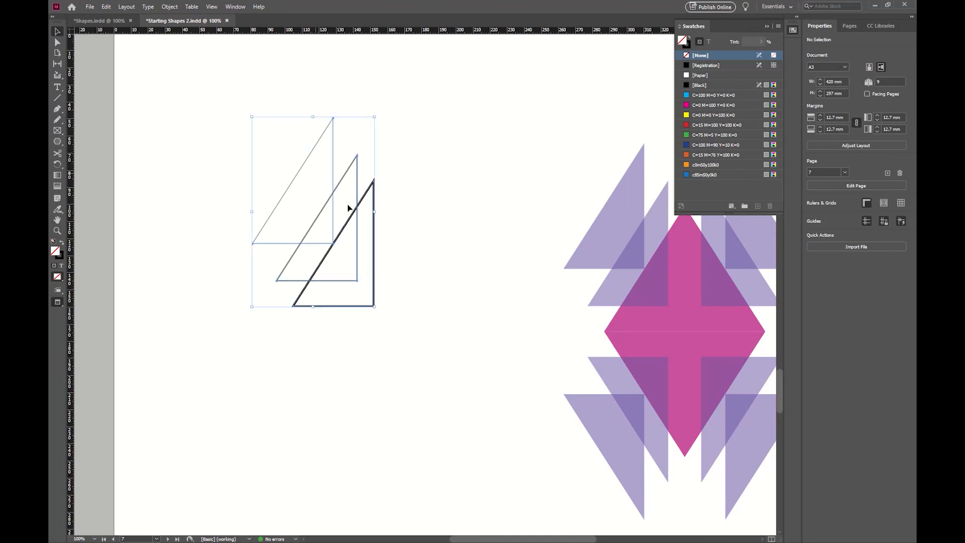
{"action": "left_click", "coordinate": [425, 268]}
{"action": "left_click", "coordinate": [825, 164]}
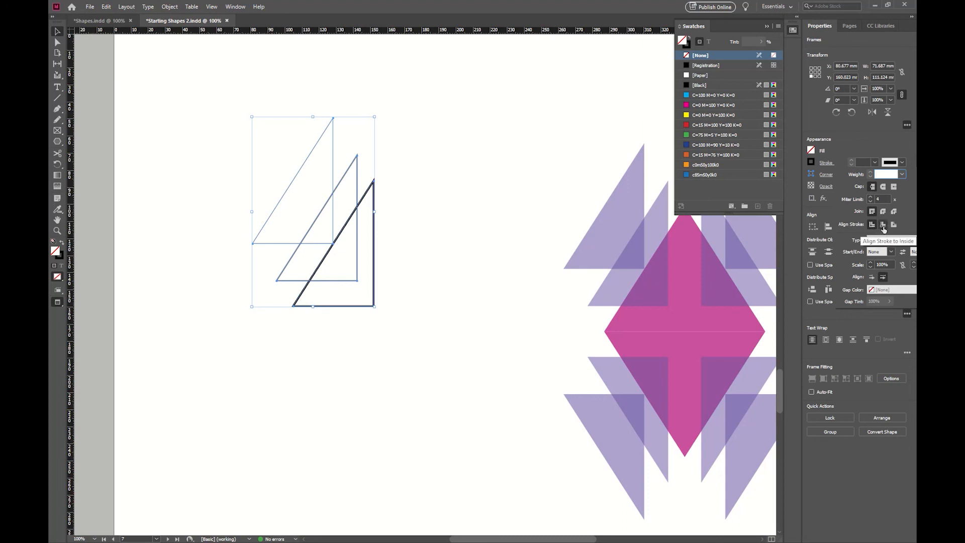
{"action": "left_click", "coordinate": [888, 226]}
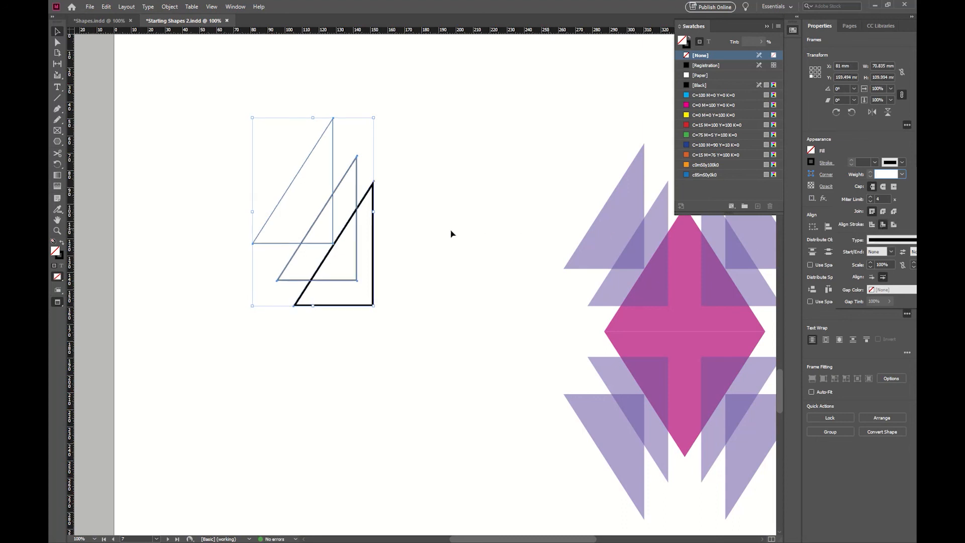
{"action": "left_click", "coordinate": [432, 233]}
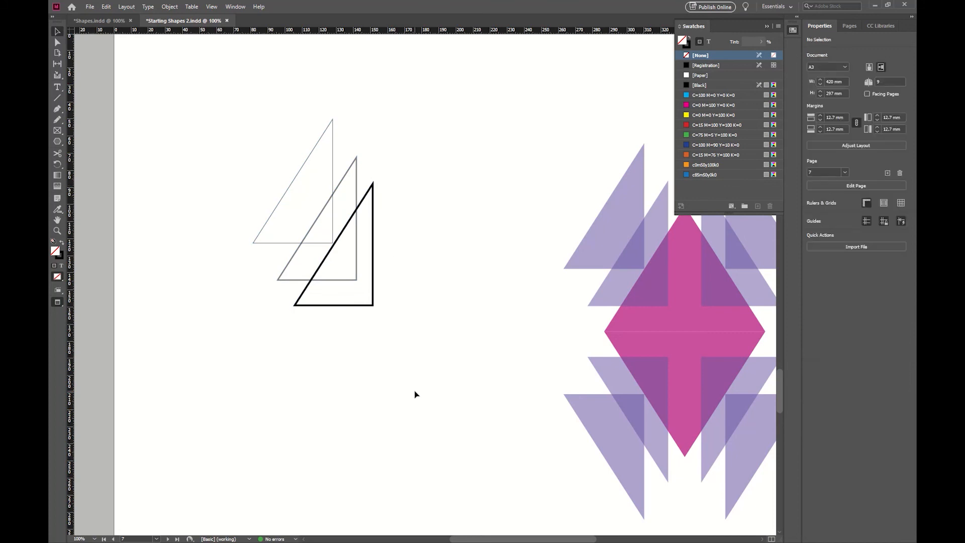
Step: Duplicate the three outlined triangles on page 7 flipped horizontally, and duplicate all six flipped vertically to form a mirrored pattern
{"action": "left_click_drag", "start_coordinate": [423, 337], "coordinate": [262, 173]}
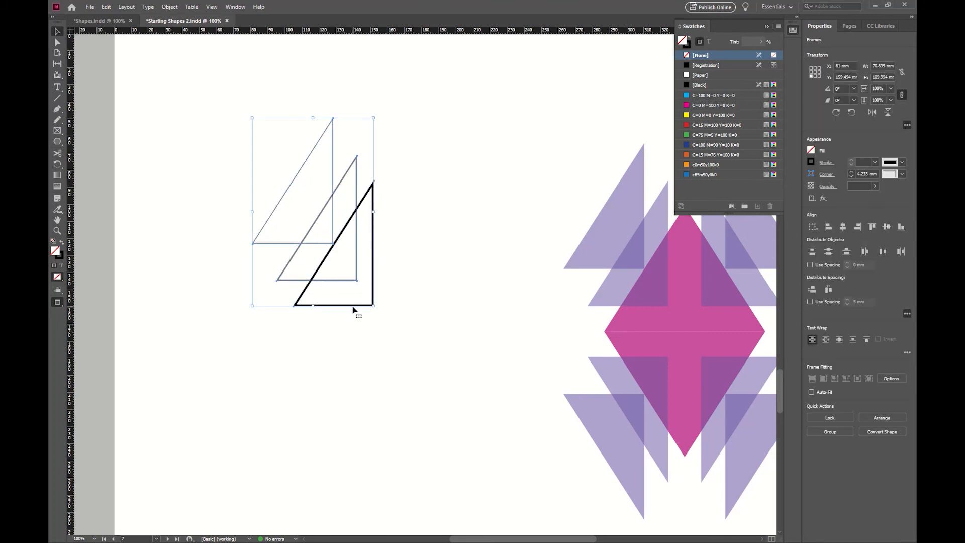
{"action": "left_click", "coordinate": [873, 113], "text": "alt"}
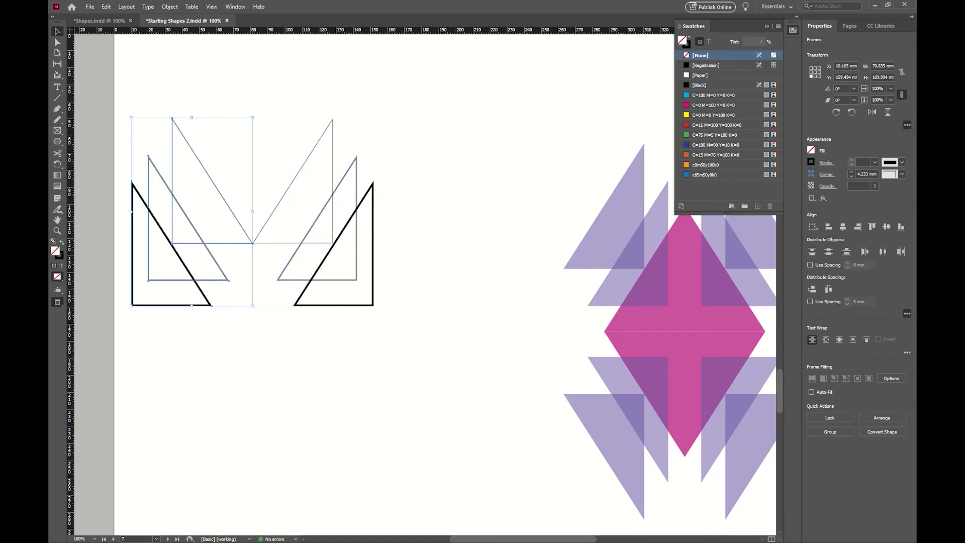
{"action": "left_click", "coordinate": [424, 342]}
{"action": "left_click_drag", "start_coordinate": [450, 330], "coordinate": [155, 189]}
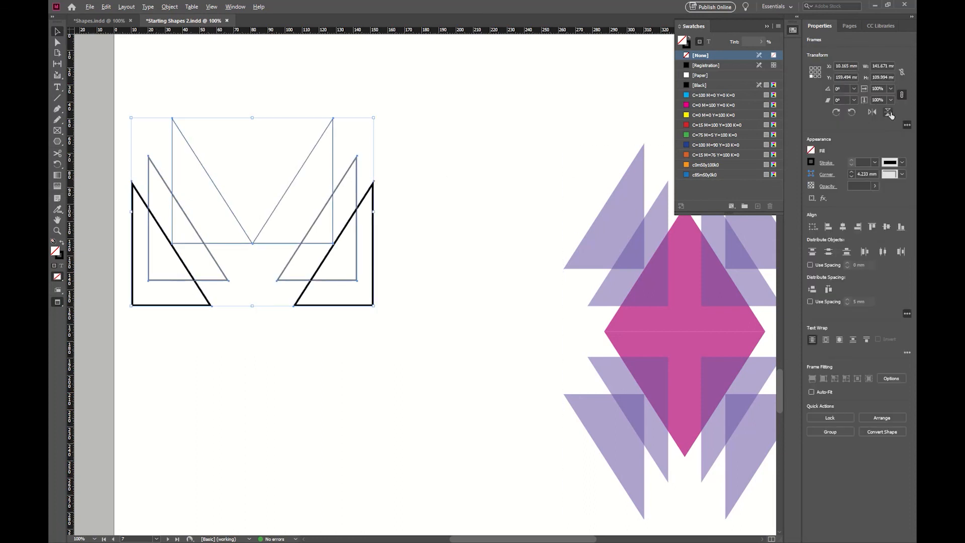
{"action": "left_click", "coordinate": [887, 112], "text": "alt"}
{"action": "left_click", "coordinate": [483, 242]}
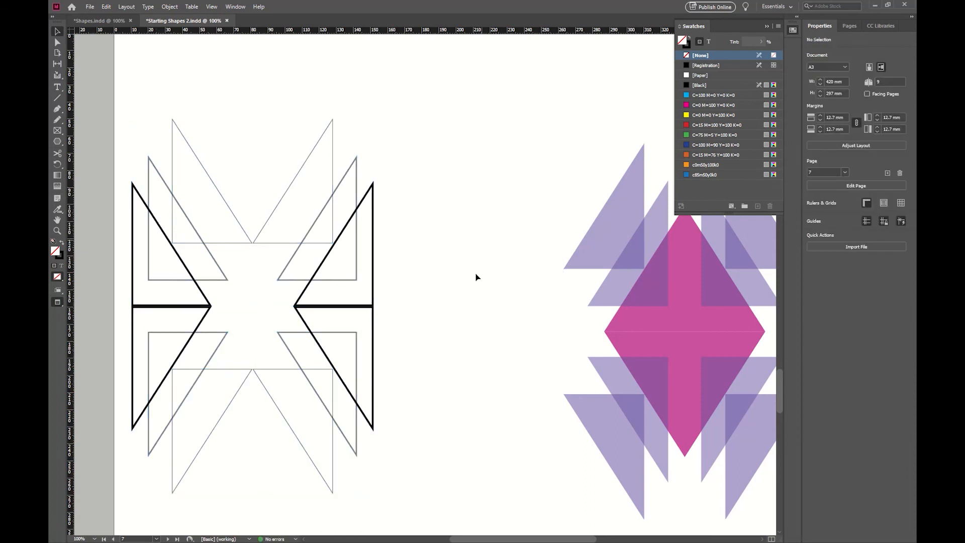
Step: Examine the orange square tile and its repeated pattern of blue stripes and yellow circles on page 8
{"action": "left_click_drag", "start_coordinate": [458, 309], "coordinate": [524, 303]}
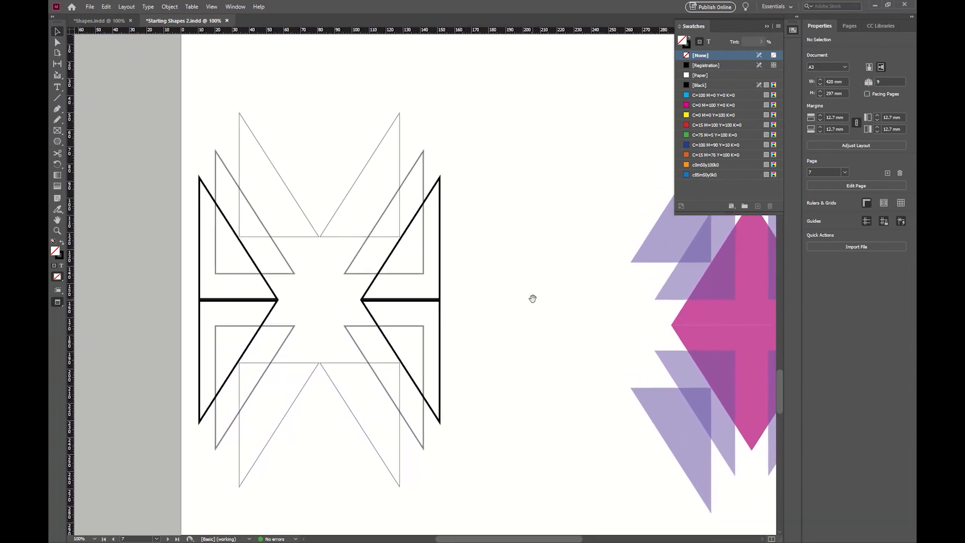
{"action": "key", "text": "z"}
{"action": "left_click", "coordinate": [582, 352], "text": "alt"}
{"action": "left_click", "coordinate": [579, 354], "text": "alt"}
{"action": "left_click_drag", "start_coordinate": [357, 401], "coordinate": [469, 176]}
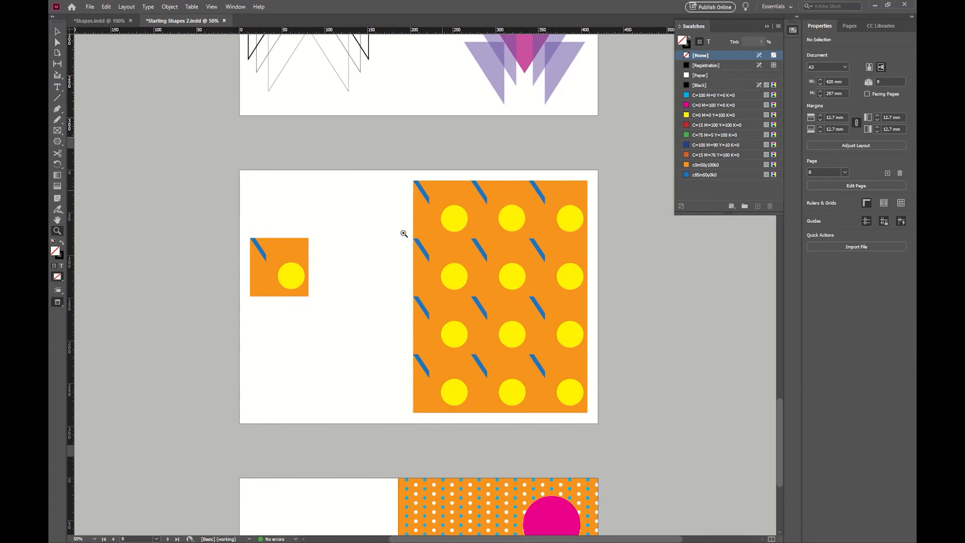
{"action": "left_click", "coordinate": [352, 297]}
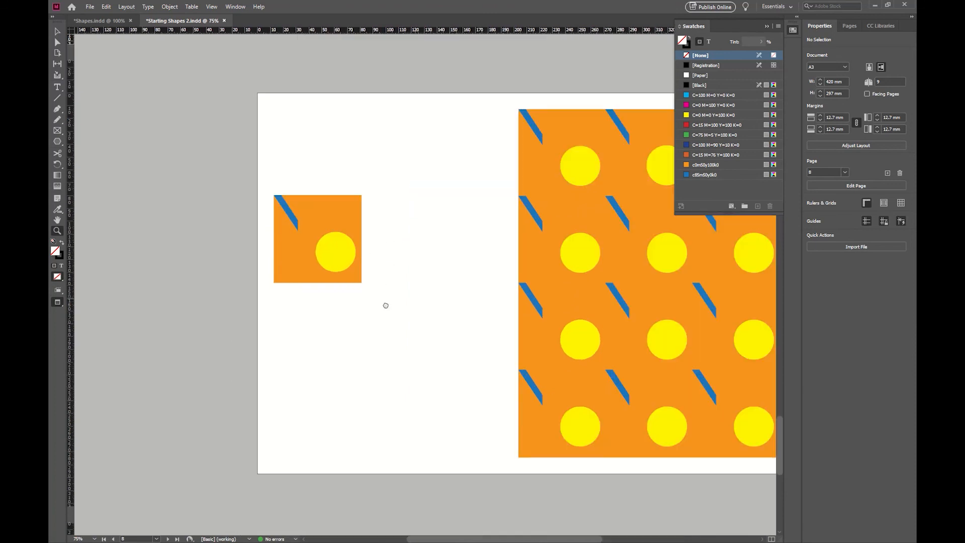
{"action": "left_click_drag", "start_coordinate": [385, 305], "coordinate": [301, 316]}
{"action": "key", "text": "v"}
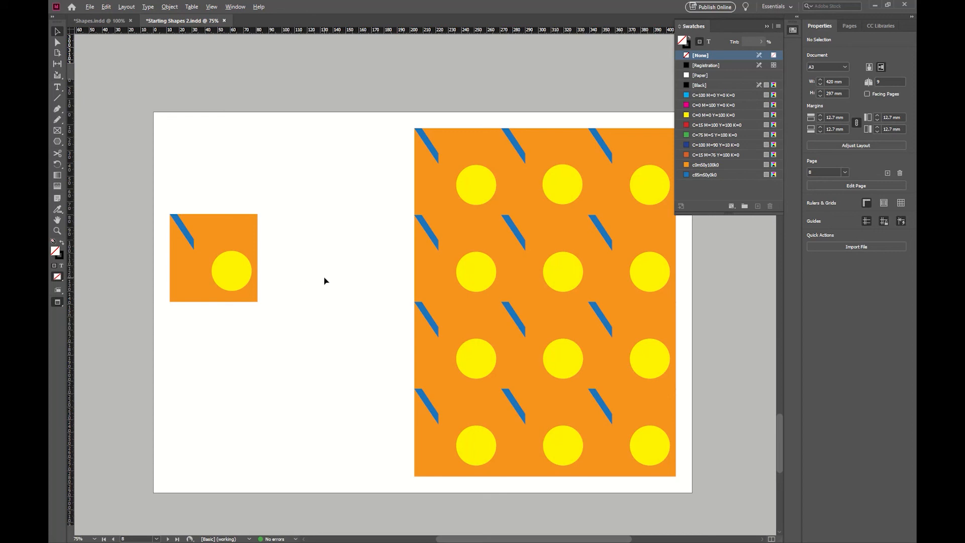
Step: Switch to Illustrator and look closely at the grid of squares on artboard 7
{"action": "key", "text": "alt+Tab"}
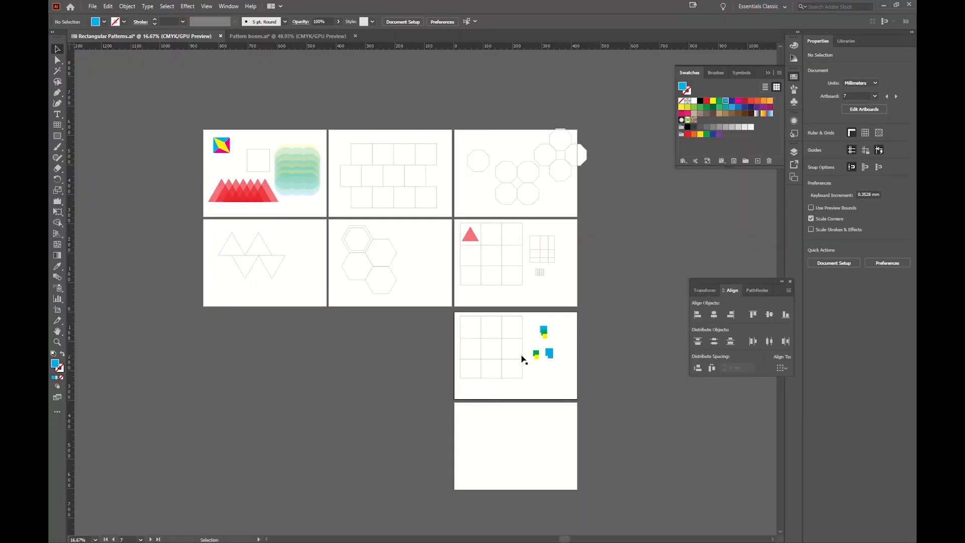
{"action": "left_click", "coordinate": [522, 359]}
{"action": "key", "text": "z"}
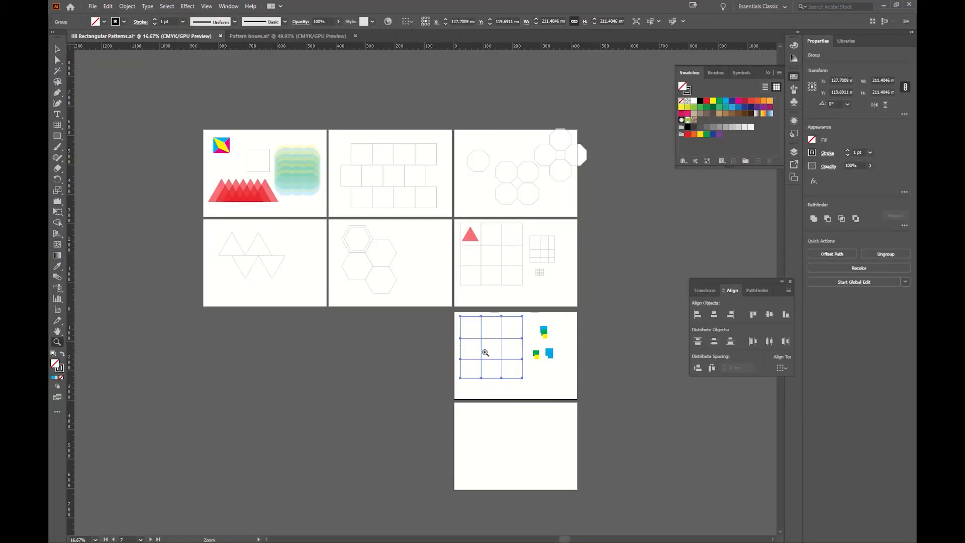
{"action": "left_click", "coordinate": [485, 353]}
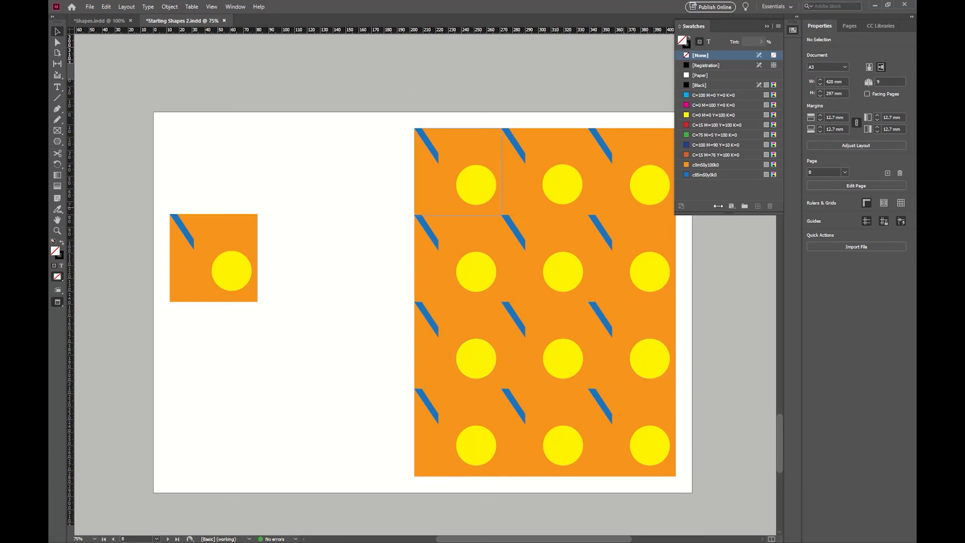
Step: In InDesign, try repeating the orange tile on page 8 by placing a copy flush against its right edge
{"action": "key", "text": "w"}
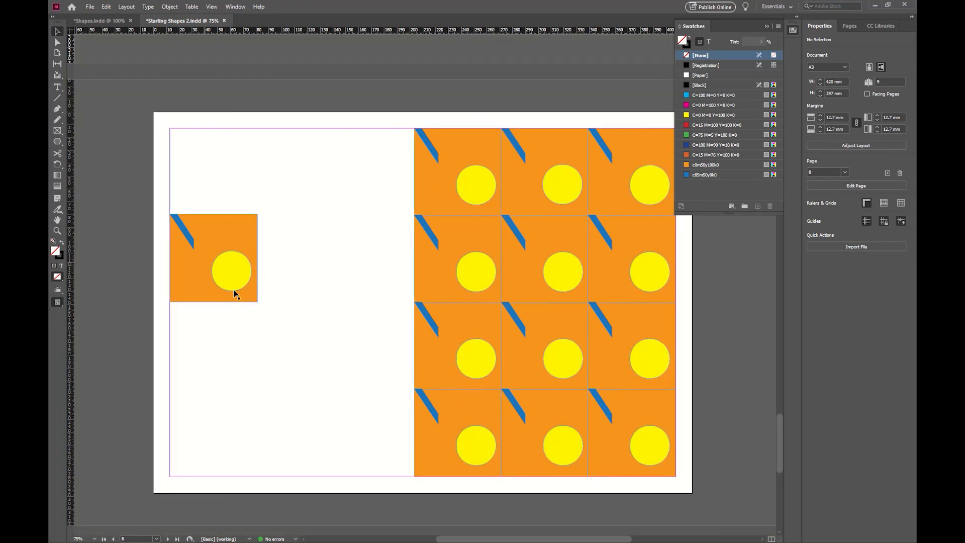
{"action": "key", "text": "w"}
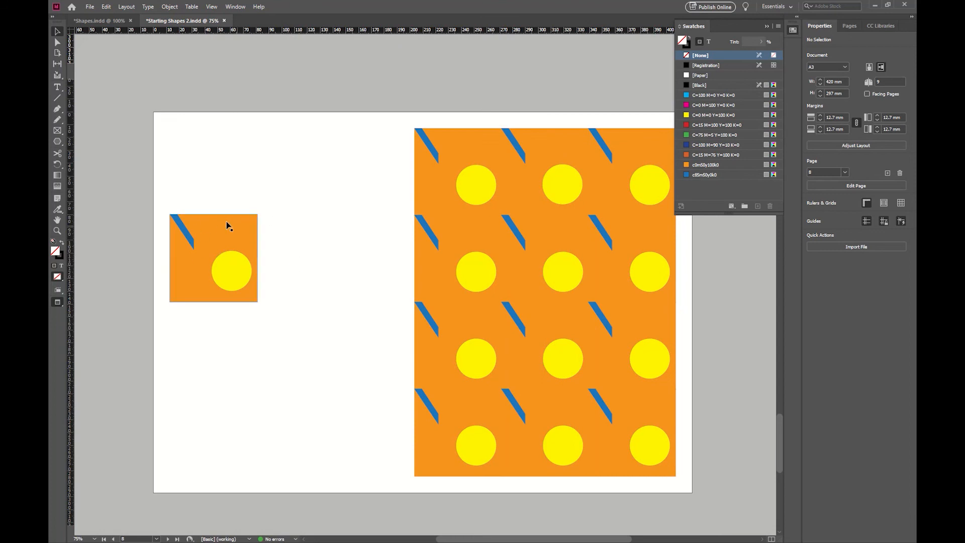
{"action": "left_click_drag", "start_coordinate": [153, 181], "coordinate": [297, 327]}
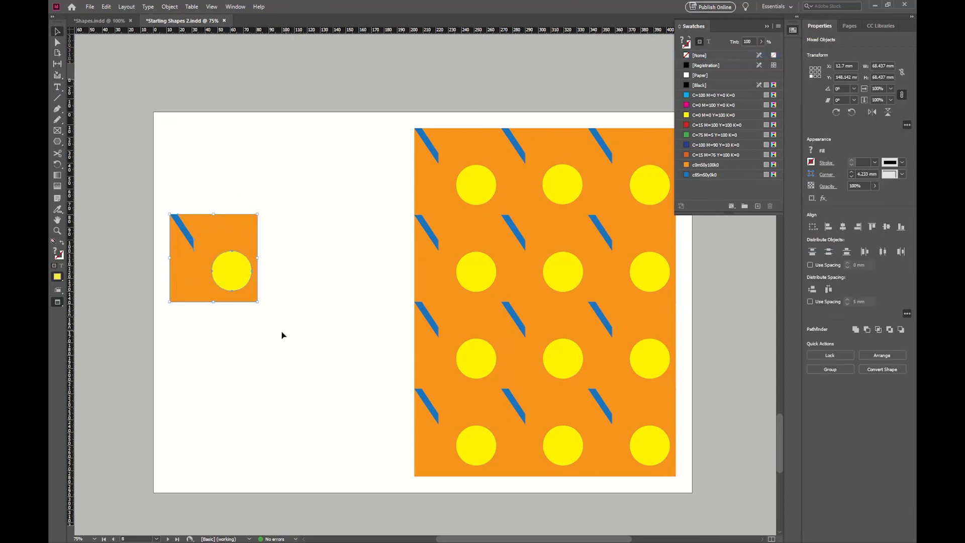
{"action": "left_click_drag", "start_coordinate": [171, 247], "coordinate": [259, 247]}
{"action": "left_click", "coordinate": [279, 353]}
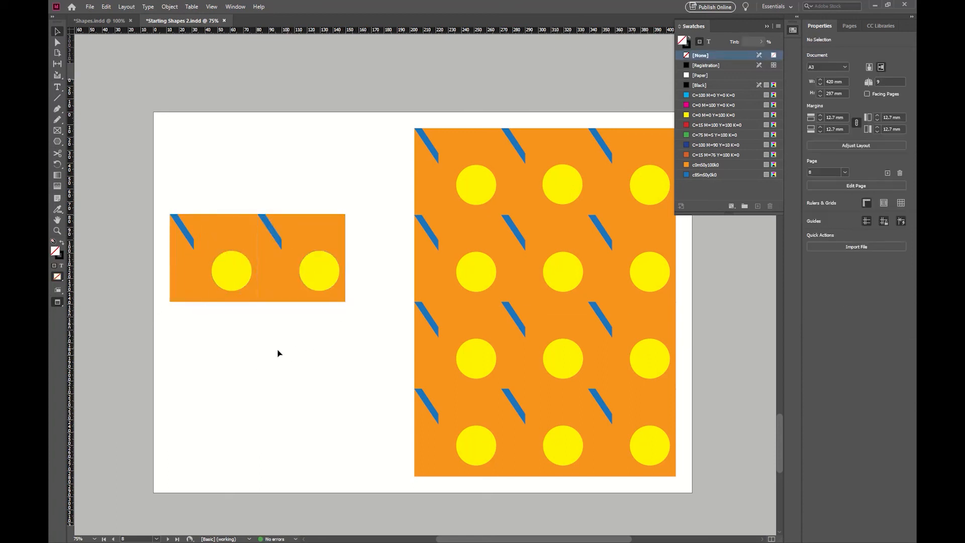
{"action": "key", "text": "ctrl+z"}
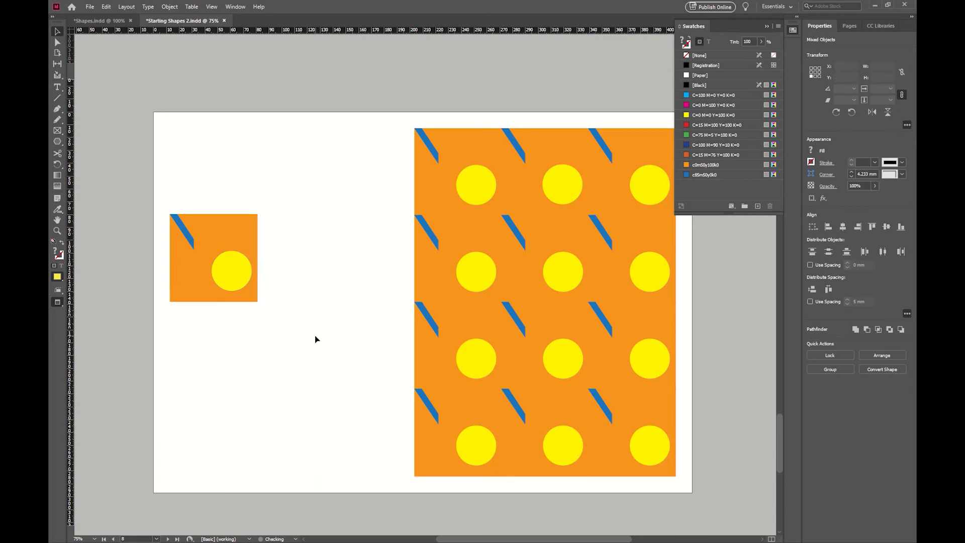
Step: Examine the dotted orange rectangle with its large circles on page 9, and review the other pattern pages in the document
{"action": "scroll", "coordinate": [317, 342], "scroll_direction": "down", "scroll_amount": 6}
{"action": "scroll", "coordinate": [319, 318], "scroll_direction": "down", "scroll_amount": 3}
{"action": "scroll", "coordinate": [289, 299], "scroll_direction": "right", "scroll_amount": 2}
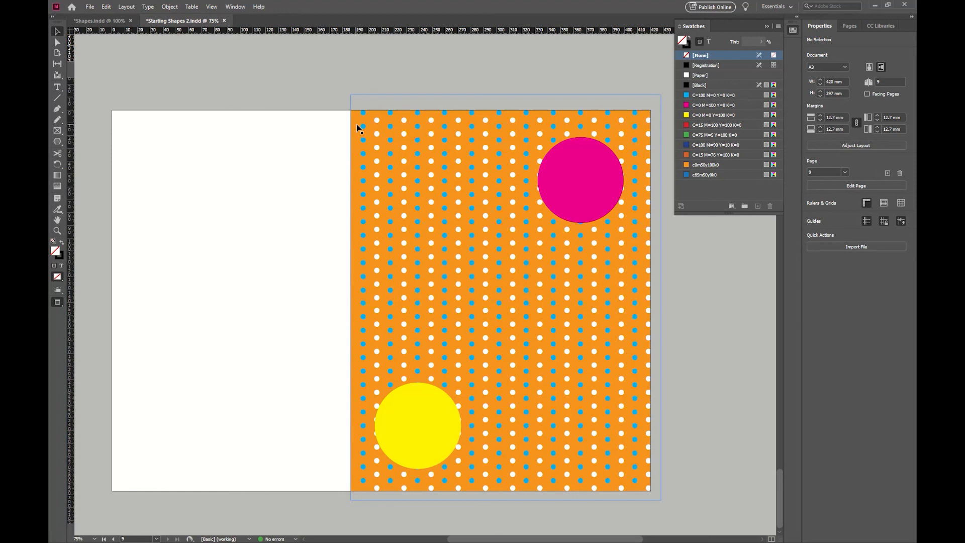
{"action": "left_click", "coordinate": [355, 128]}
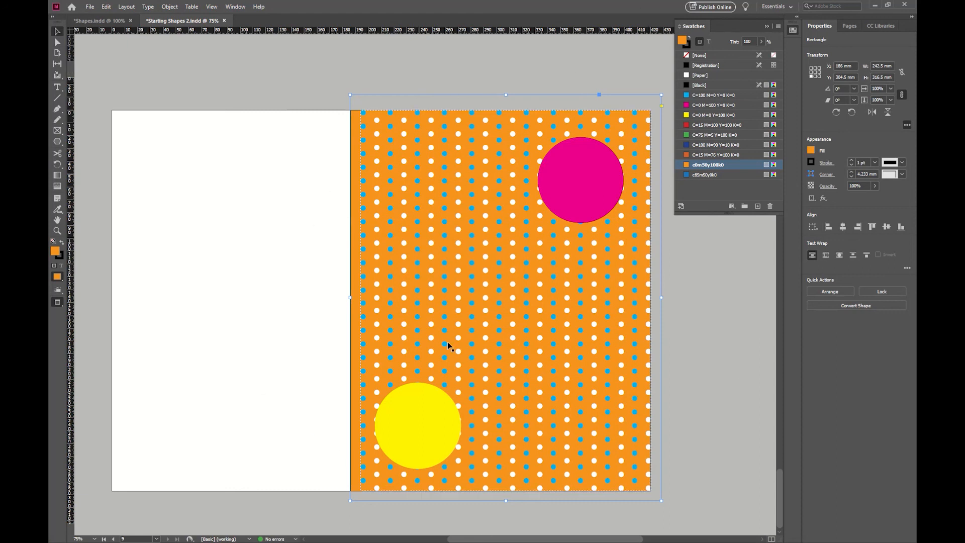
{"action": "scroll", "coordinate": [429, 235], "scroll_direction": "down", "scroll_amount": 1}
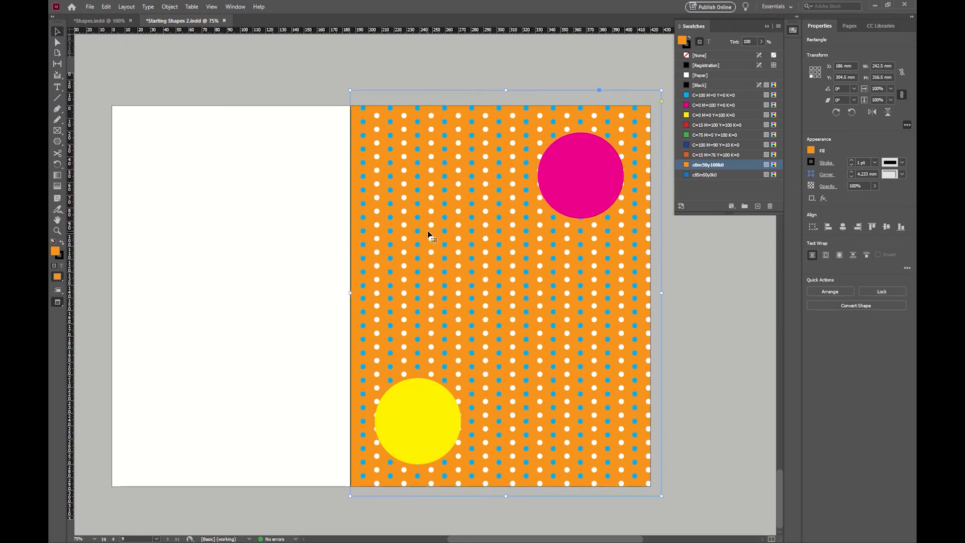
{"action": "left_click", "coordinate": [310, 278], "text": "alt"}
{"action": "left_click", "coordinate": [311, 278], "text": "alt"}
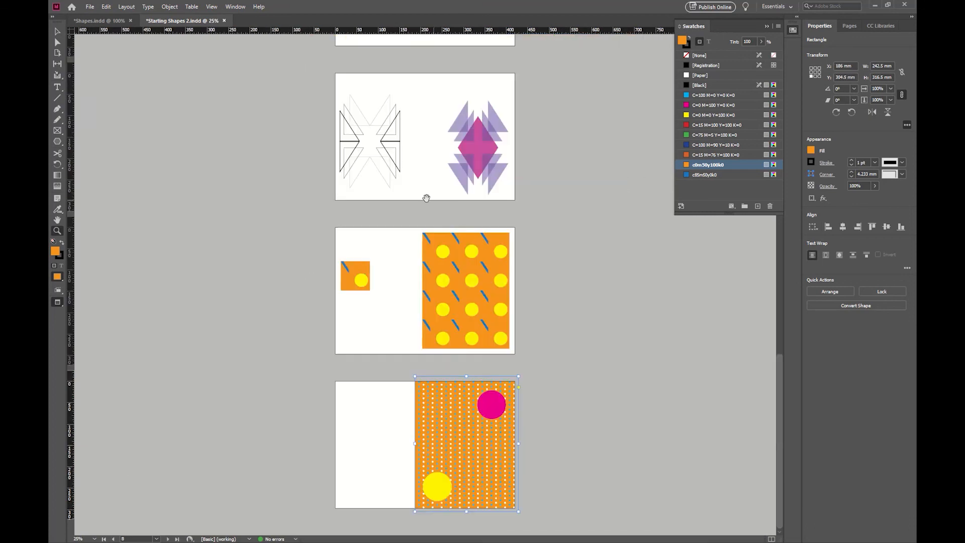
{"action": "scroll", "coordinate": [426, 197], "scroll_direction": "up", "scroll_amount": 10}
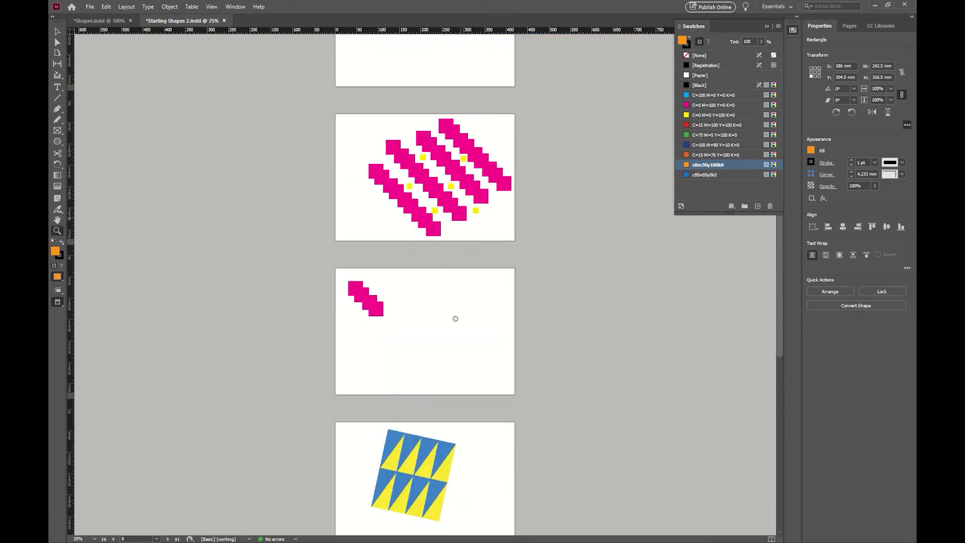
{"action": "scroll", "coordinate": [456, 318], "scroll_direction": "up", "scroll_amount": 8}
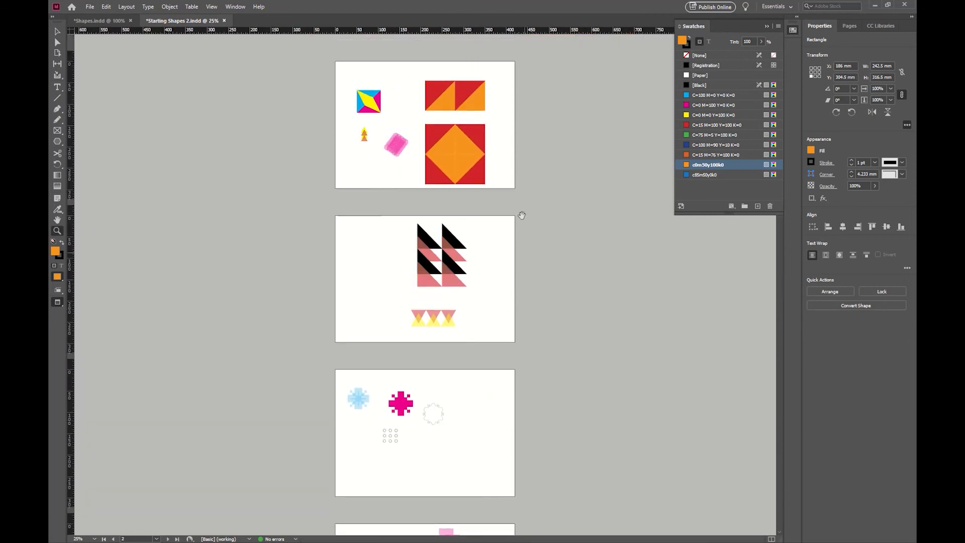
Step: Review the geometric pattern spreads in Shapes.indd, going back from page 21 to page 3
{"action": "key", "text": "v"}
{"action": "left_click", "coordinate": [100, 21]}
{"action": "scroll", "coordinate": [491, 237], "scroll_direction": "up", "scroll_amount": 5}
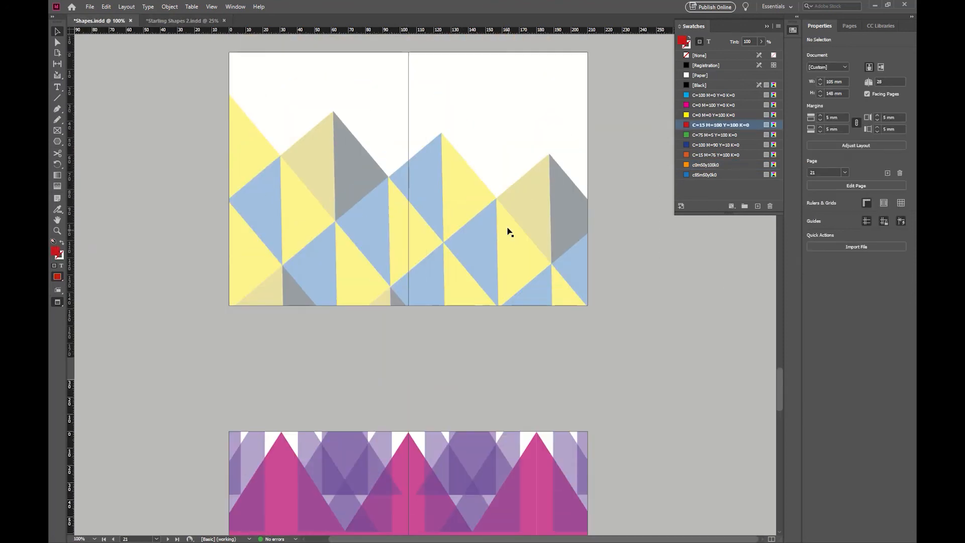
{"action": "scroll", "coordinate": [508, 226], "scroll_direction": "up", "scroll_amount": 5}
{"action": "scroll", "coordinate": [518, 224], "scroll_direction": "down", "scroll_amount": 3}
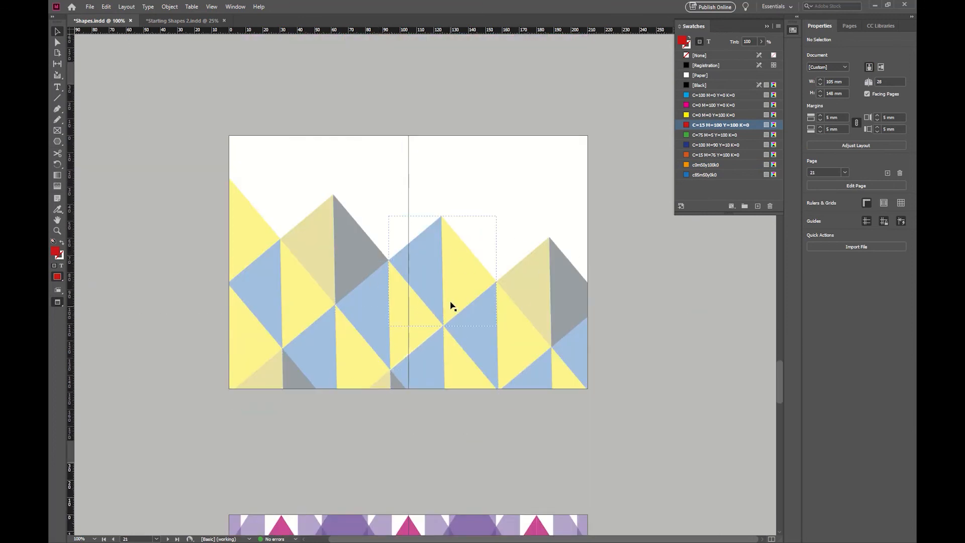
{"action": "scroll", "coordinate": [452, 305], "scroll_direction": "up", "scroll_amount": 15}
{"action": "scroll", "coordinate": [458, 301], "scroll_direction": "up", "scroll_amount": 15}
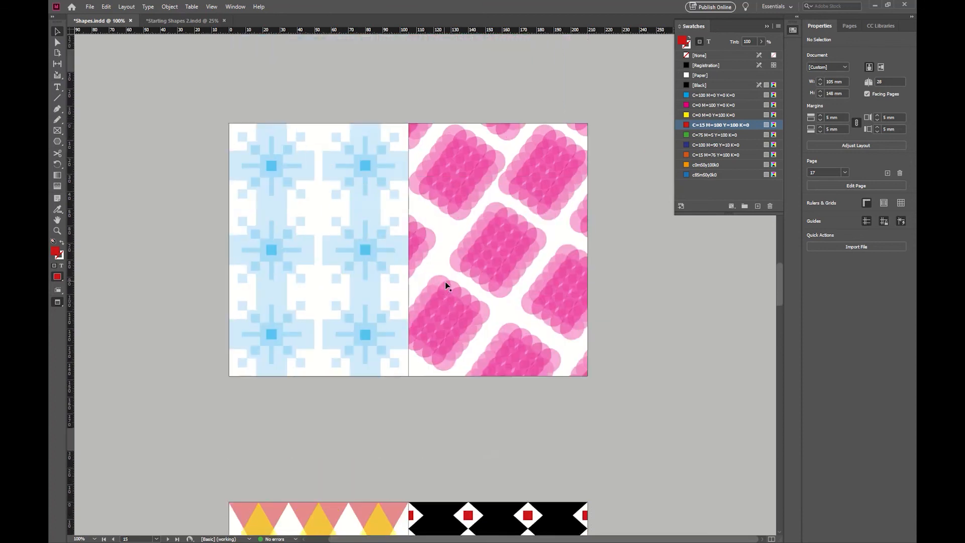
{"action": "scroll", "coordinate": [561, 263], "scroll_direction": "up", "scroll_amount": 12}
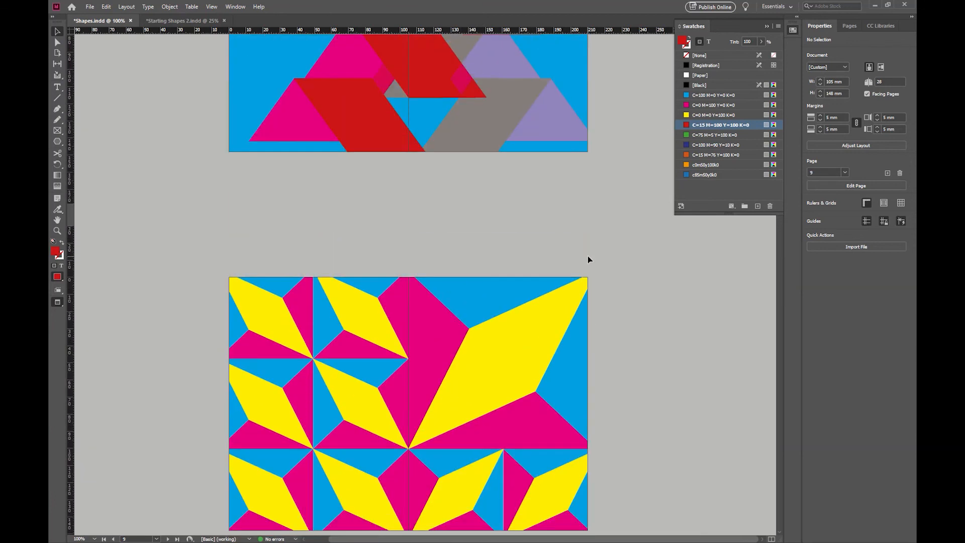
{"action": "scroll", "coordinate": [584, 256], "scroll_direction": "up", "scroll_amount": 12}
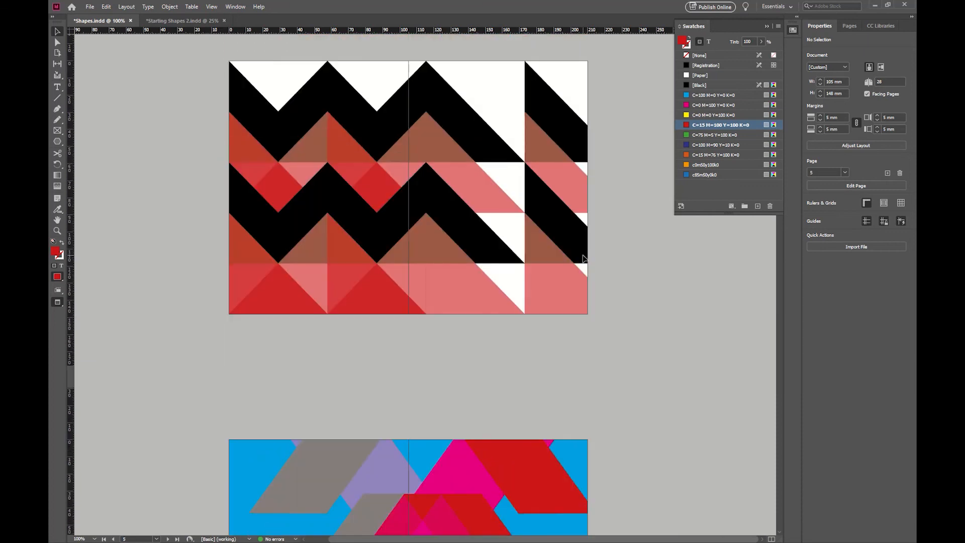
{"action": "scroll", "coordinate": [583, 254], "scroll_direction": "up", "scroll_amount": 3}
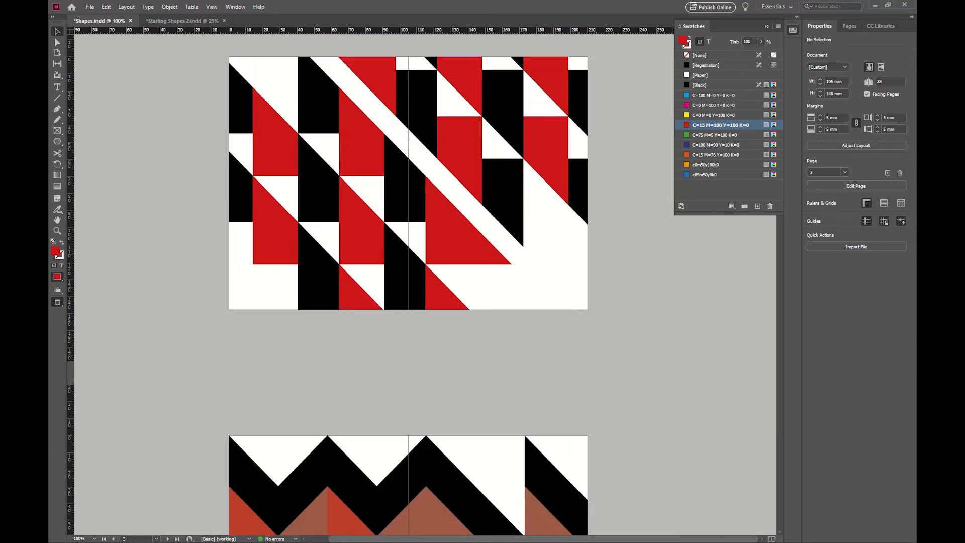